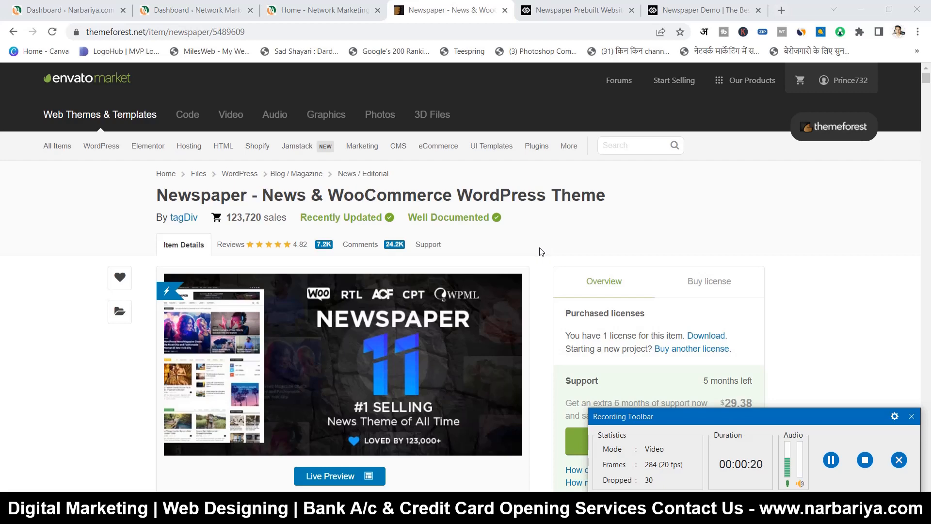
- Check the Newspaper theme's sales count on its ThemeForest item page
scroll(541, 252, down, 1)
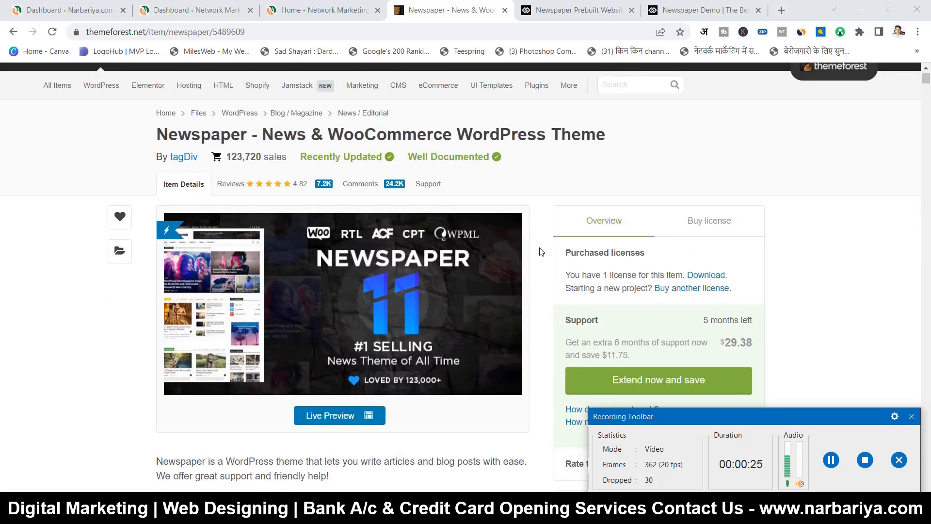
scroll(549, 227, up, 1)
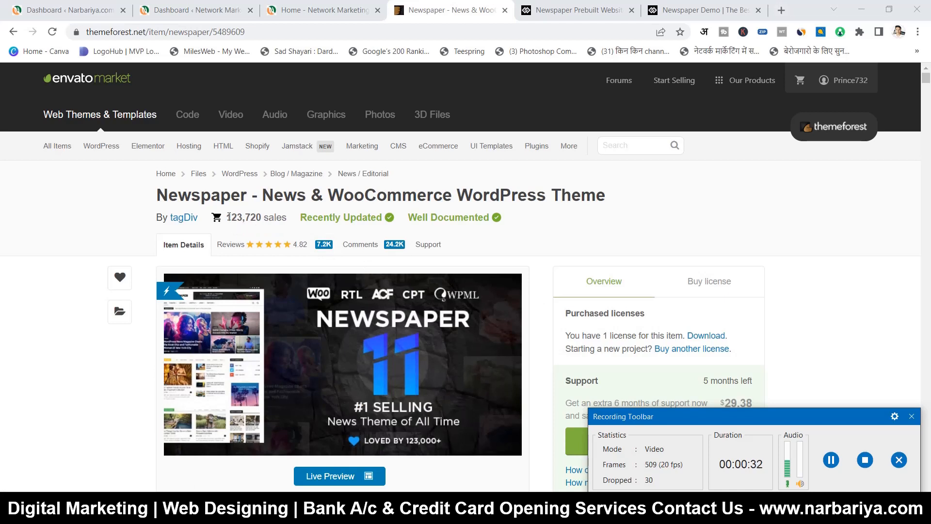
drag(226, 216, 284, 215)
click(285, 217)
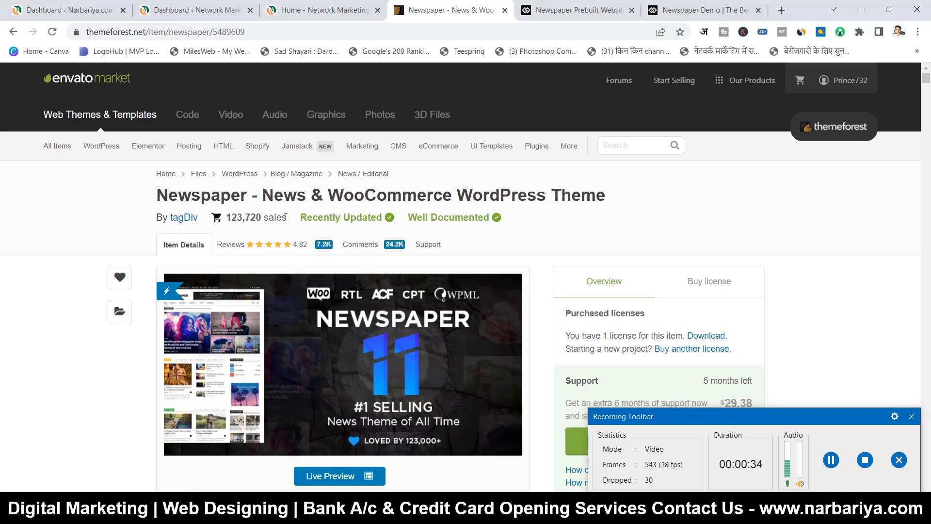
- Check the Newspaper theme's Regular License price in the purchase options and return to the license overview
scroll(413, 272, down, 4)
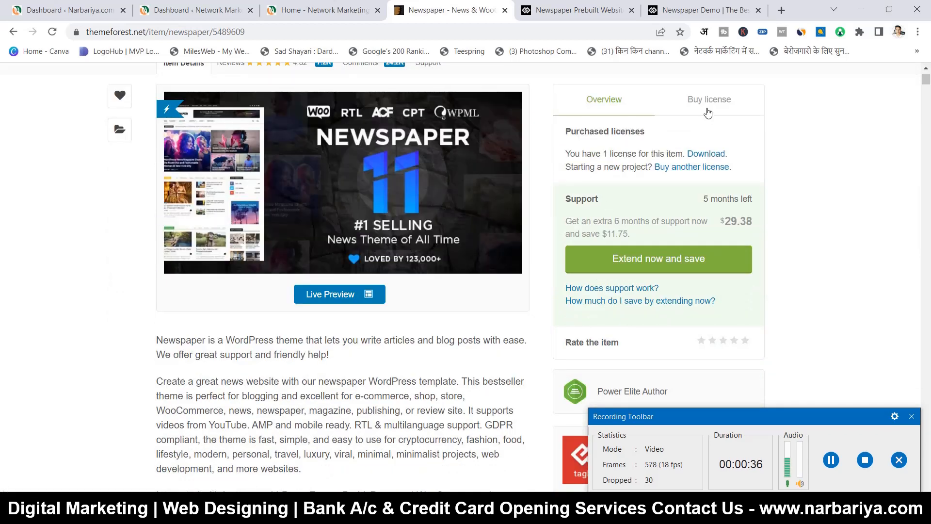
click(709, 111)
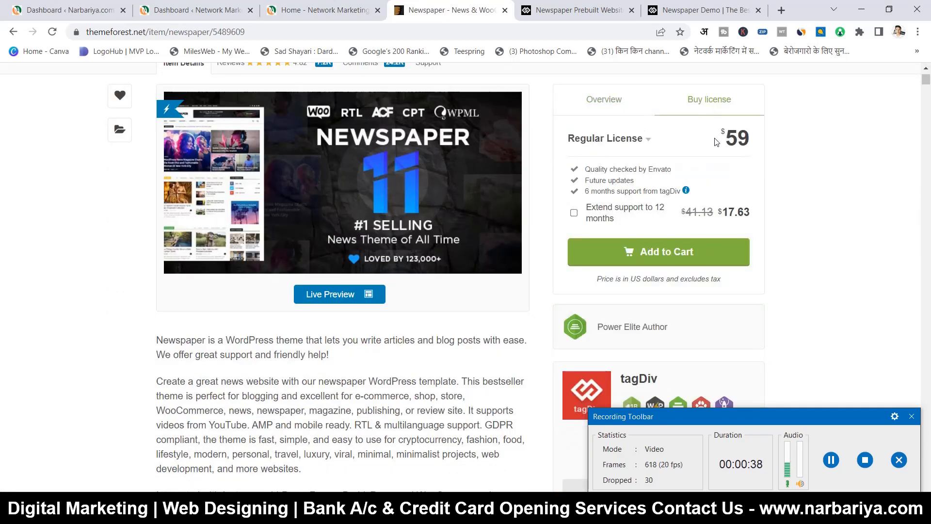
drag(719, 136, 760, 139)
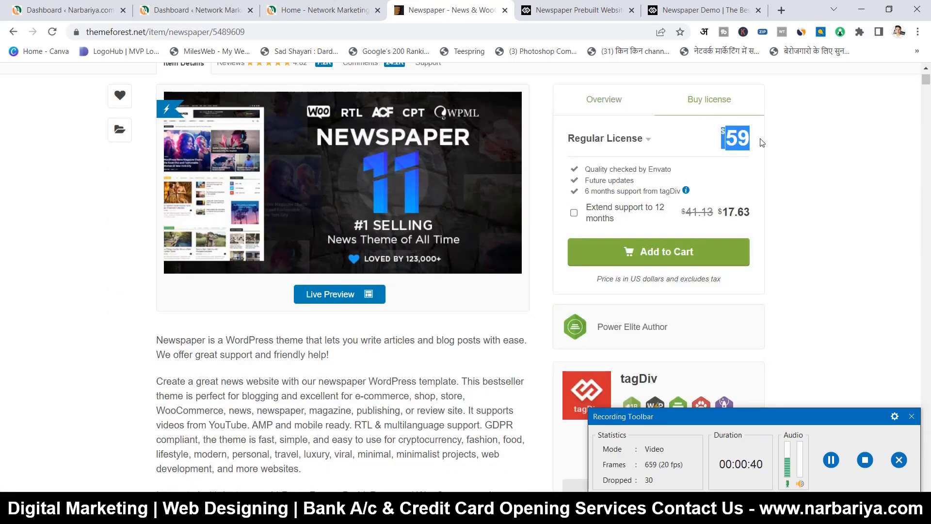
click(779, 155)
click(619, 109)
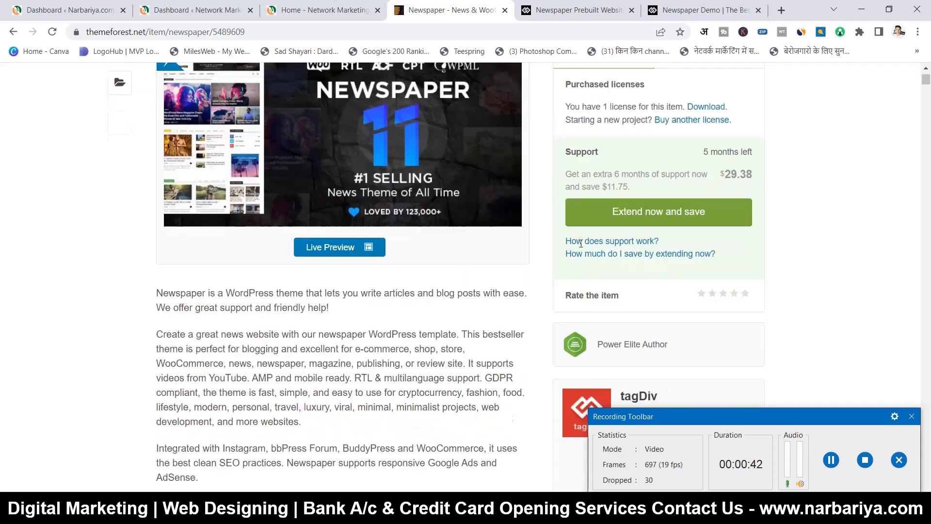
- Review the theme's item description, including its dynamic content, WooCommerce, speed optimization, cloud library and pre-built website sections
scroll(414, 278, down, 6)
scroll(416, 290, down, 6)
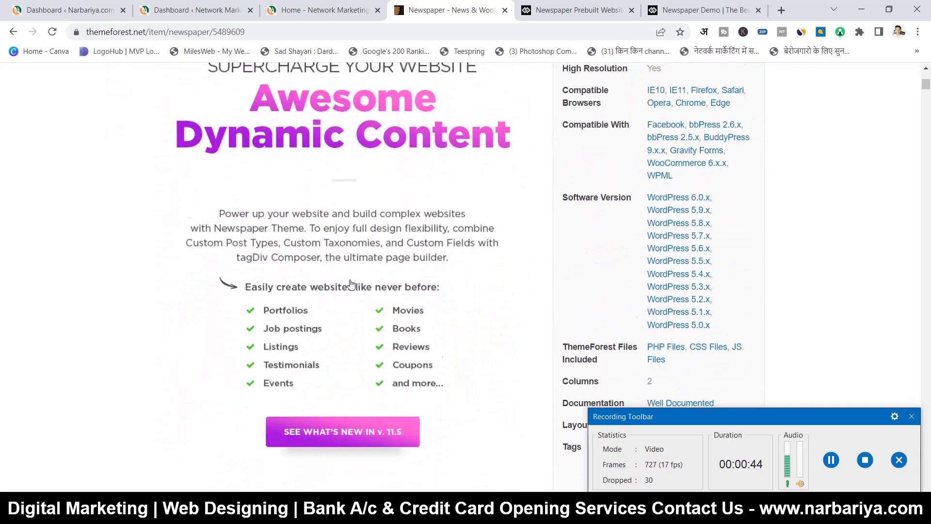
scroll(352, 280, down, 1)
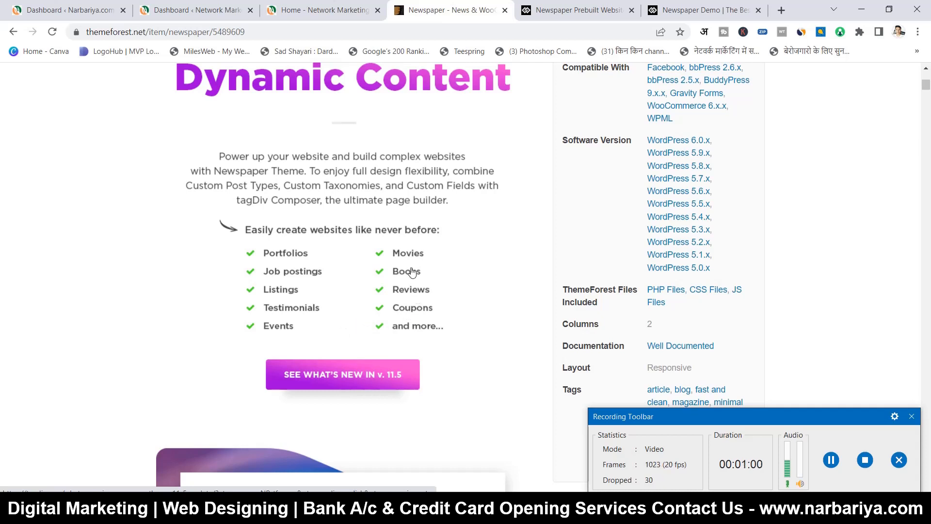
scroll(378, 291, down, 3)
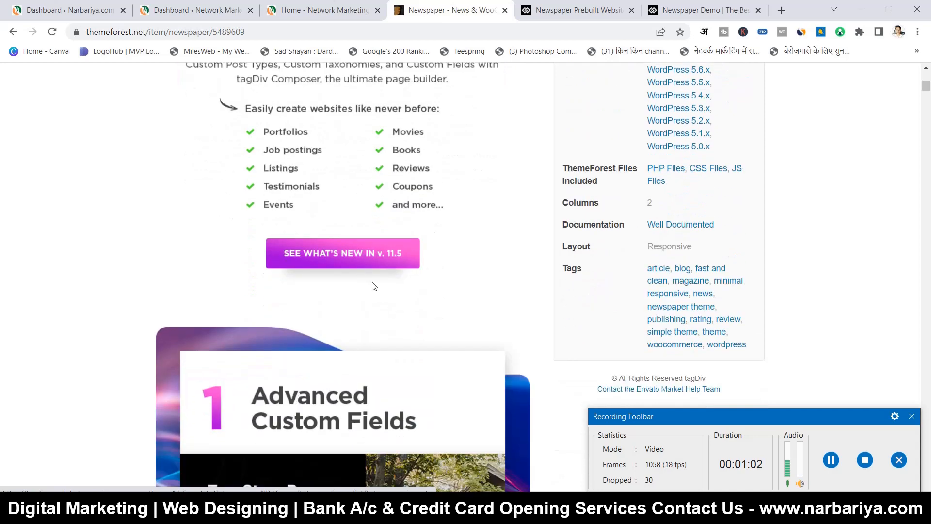
scroll(364, 267, down, 3)
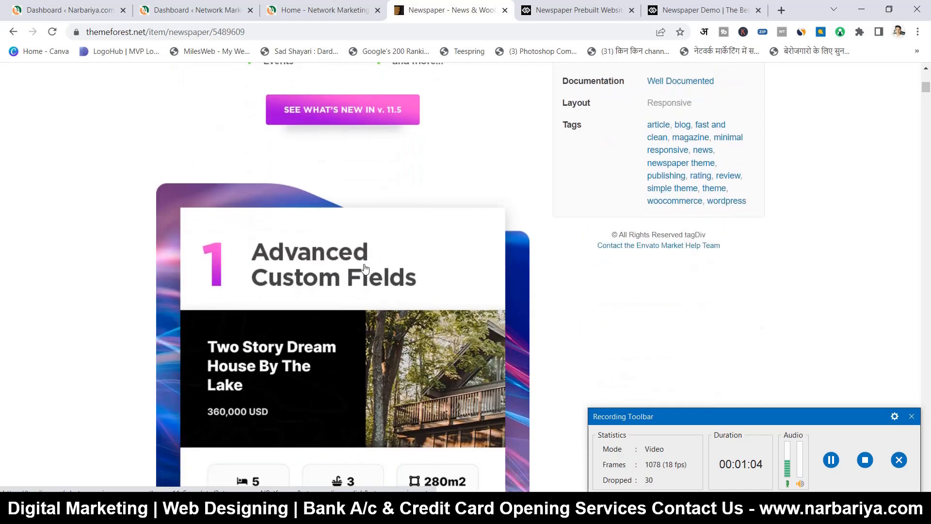
scroll(364, 268, down, 15)
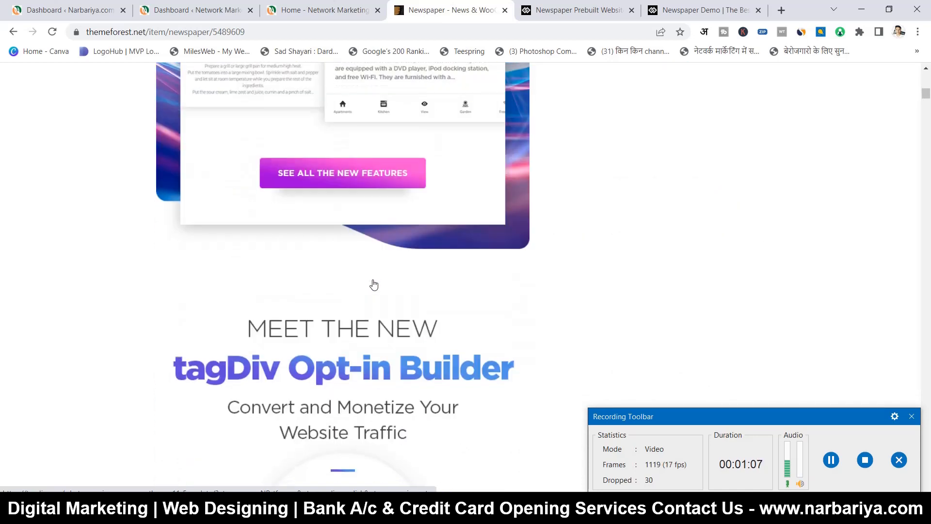
scroll(374, 285, down, 20)
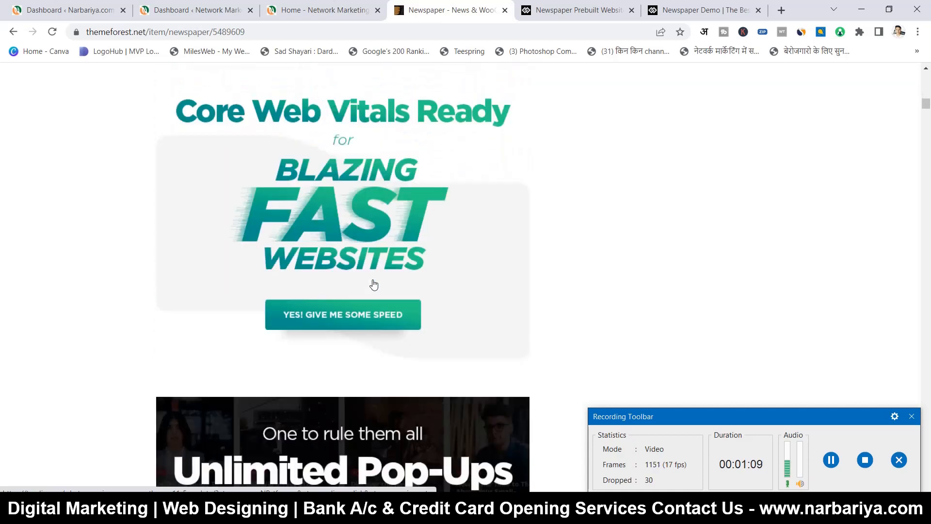
scroll(373, 285, down, 15)
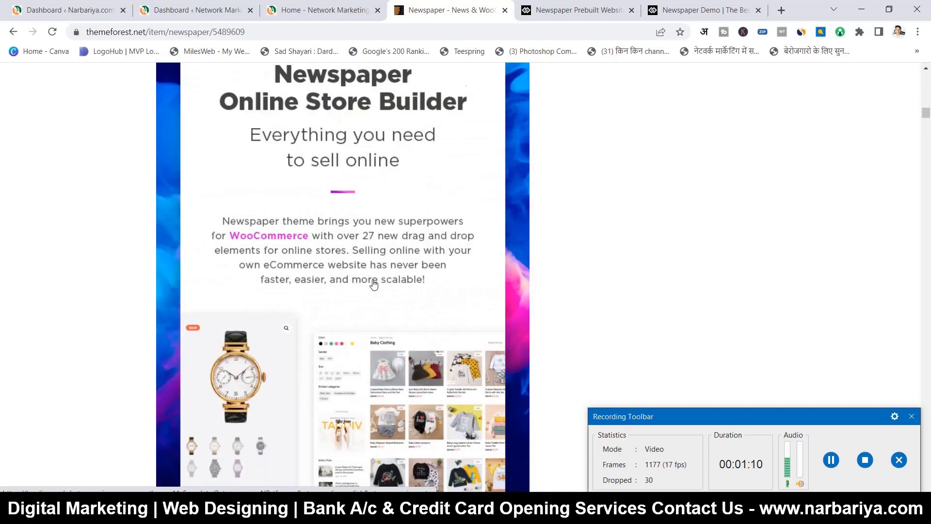
scroll(373, 285, down, 15)
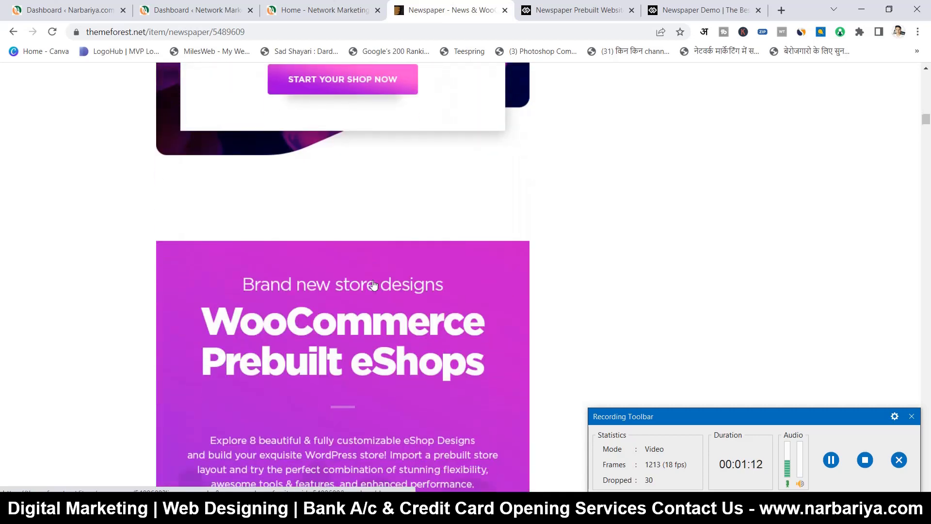
scroll(373, 285, down, 4)
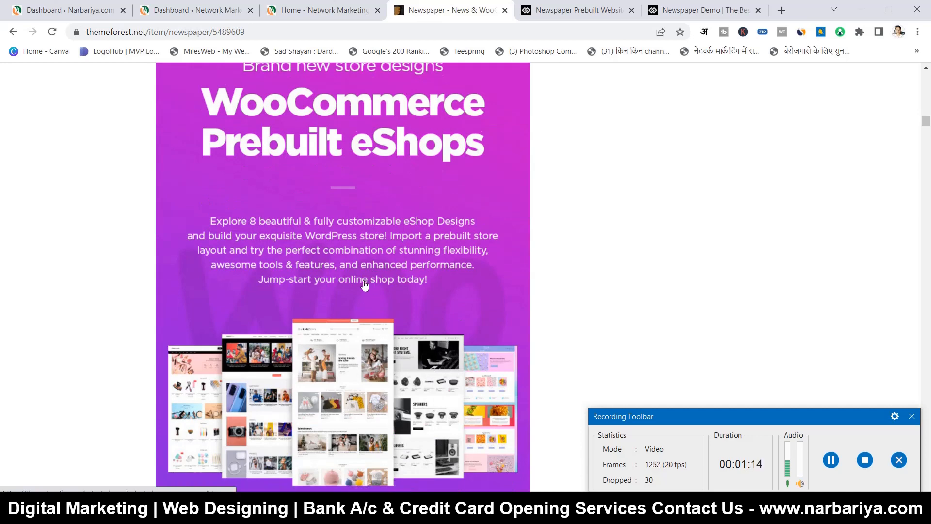
scroll(366, 285, down, 8)
scroll(358, 283, down, 10)
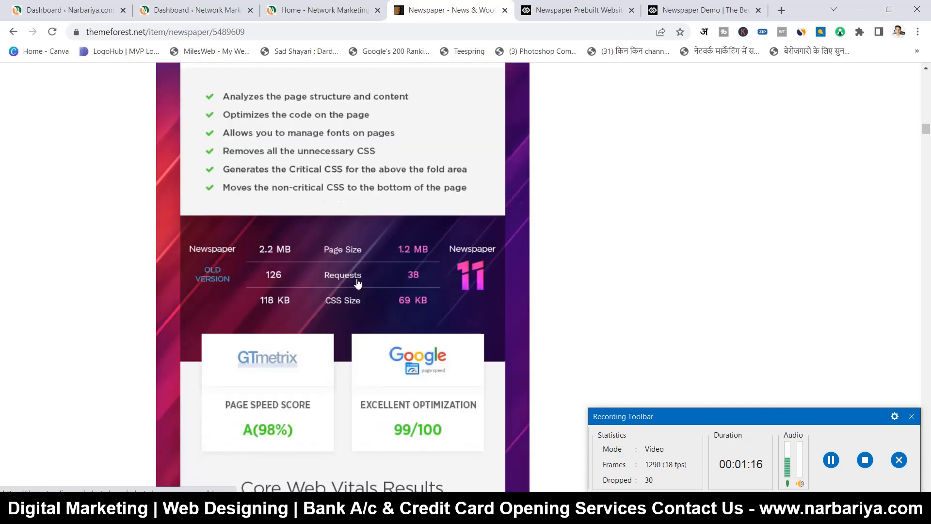
scroll(358, 284, up, 6)
scroll(352, 272, down, 9)
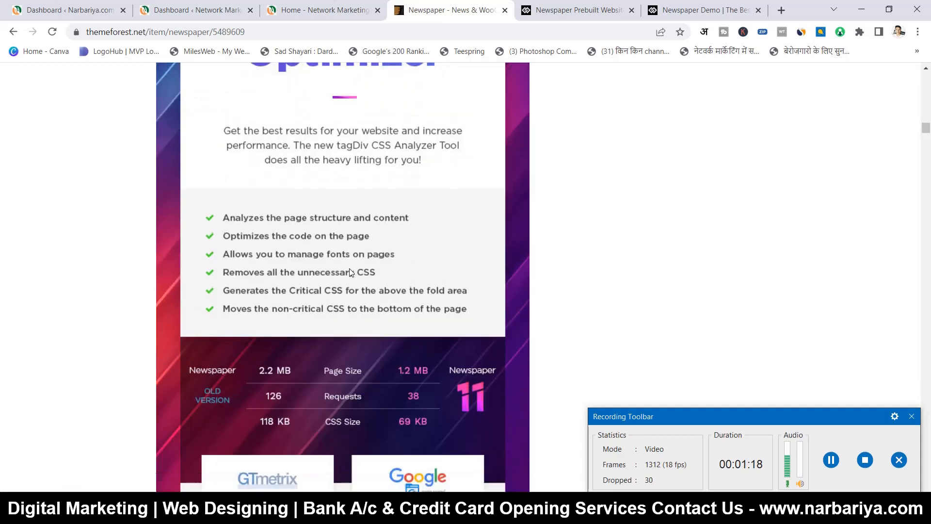
scroll(351, 273, down, 20)
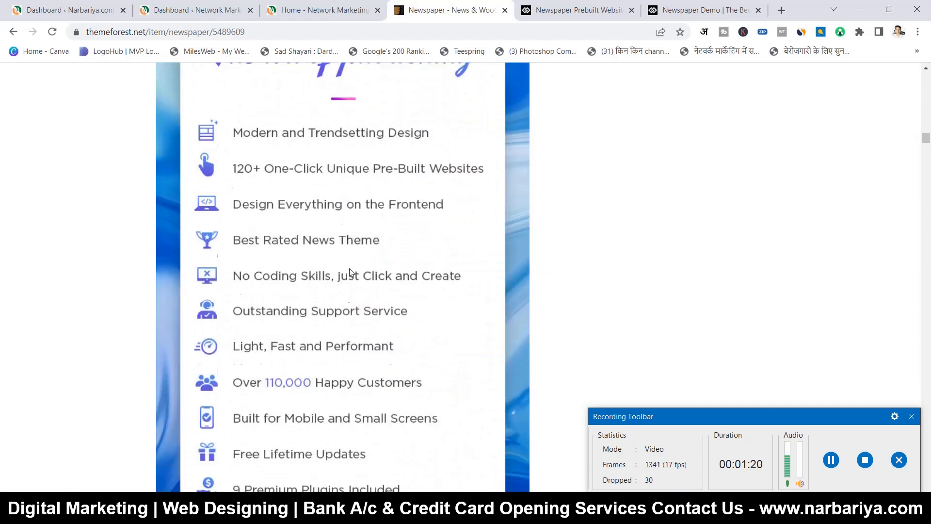
scroll(351, 272, down, 18)
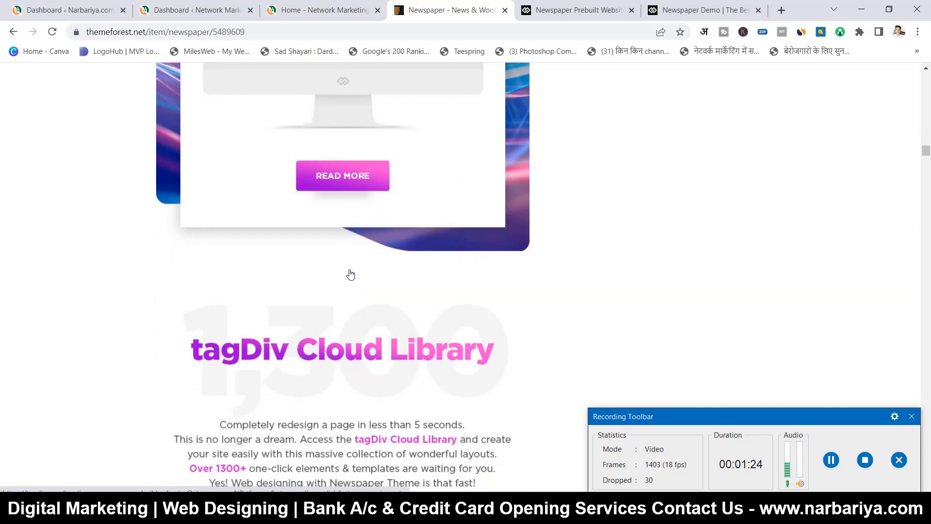
scroll(368, 275, down, 10)
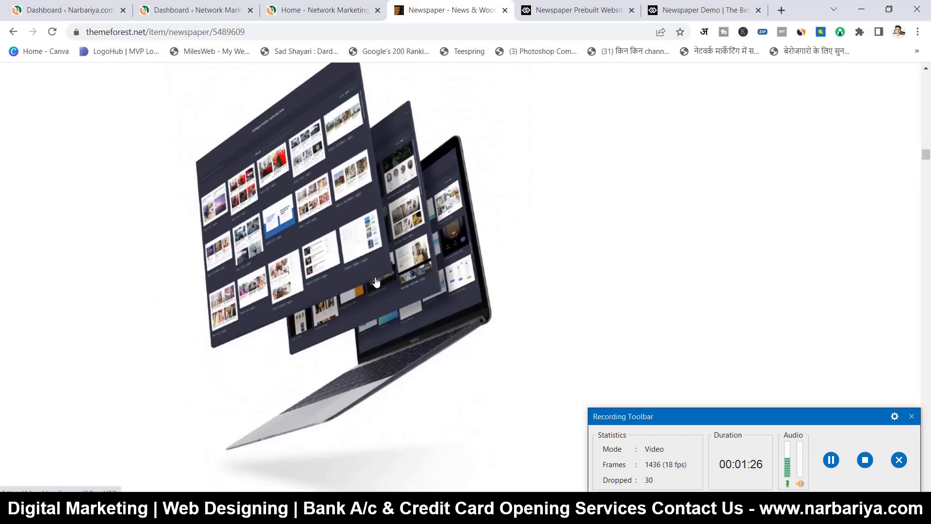
scroll(377, 281, down, 5)
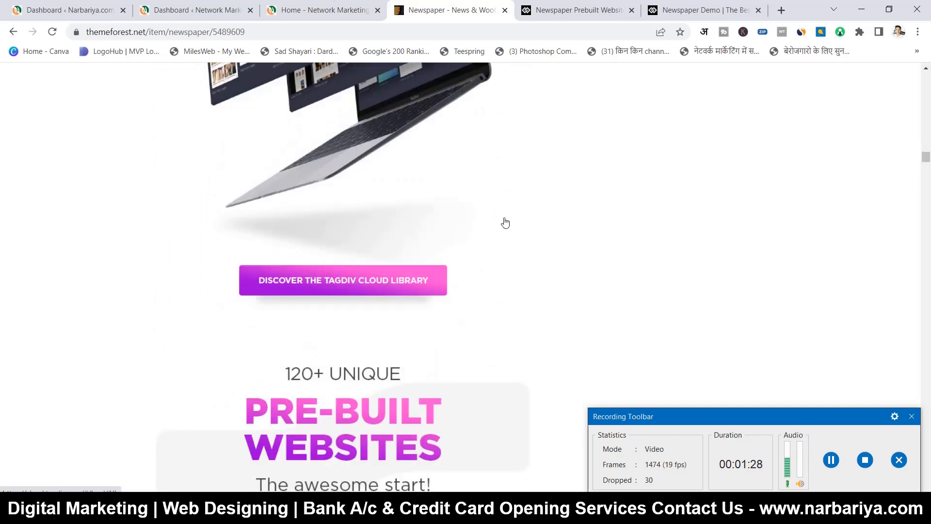
key(Home)
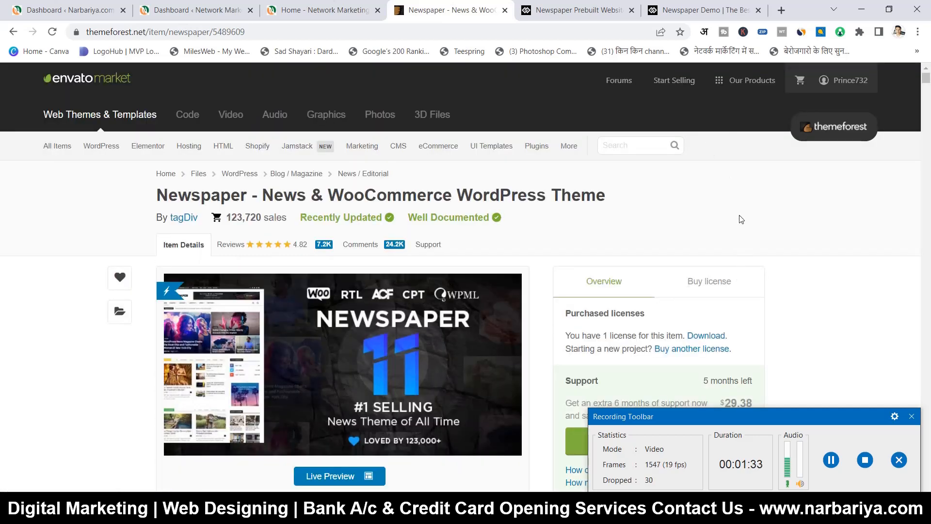
scroll(740, 215, down, 2)
scroll(740, 215, up, 2)
- Switch to the Newspaper Prebuilt Websites page and browse the gallery of popular demo designs
click(590, 9)
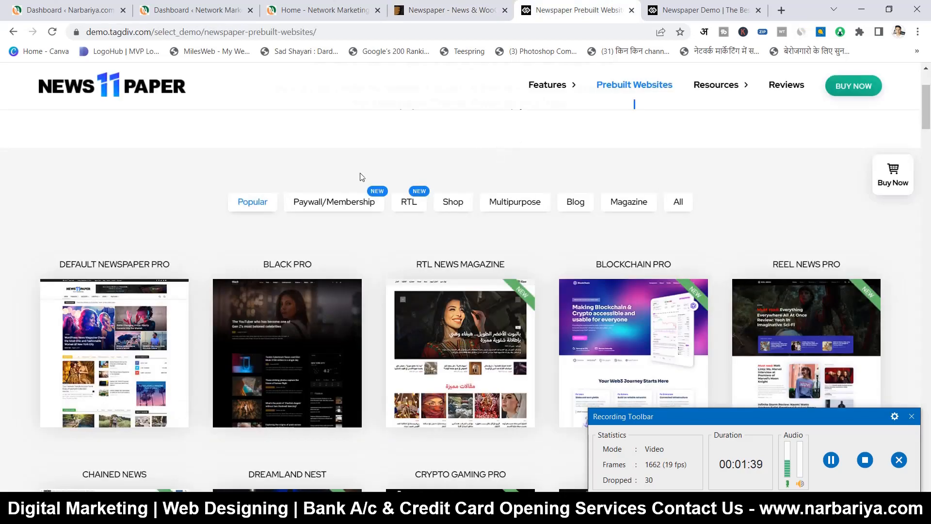
scroll(359, 178, down, 9)
scroll(417, 237, down, 2)
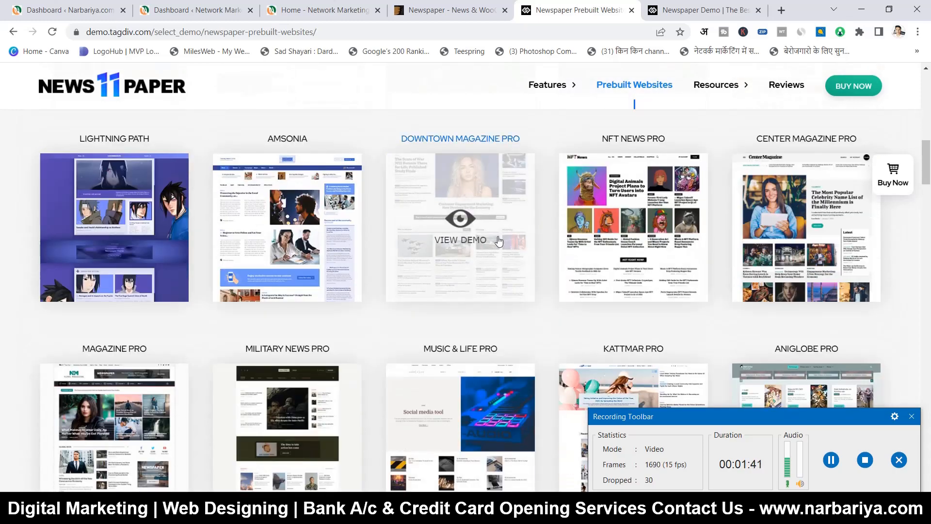
scroll(400, 252, down, 5)
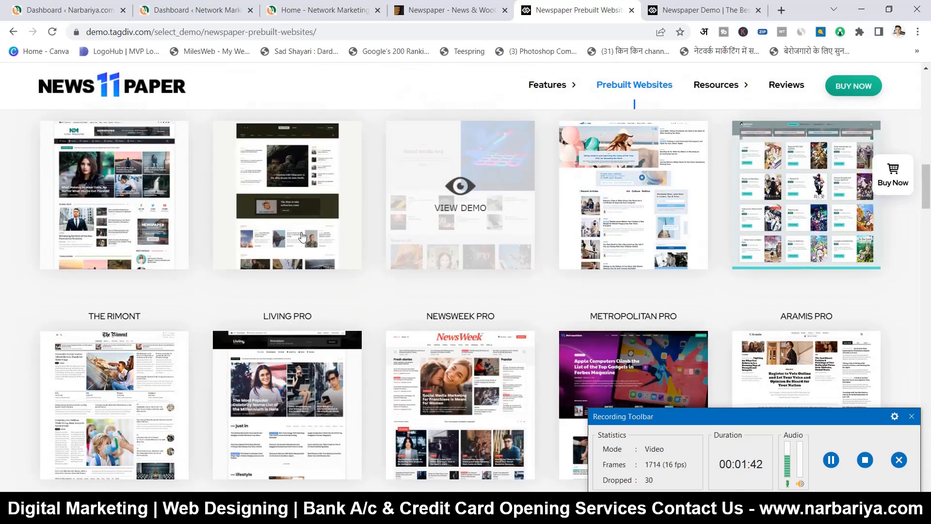
scroll(436, 243, down, 5)
scroll(478, 309, down, 16)
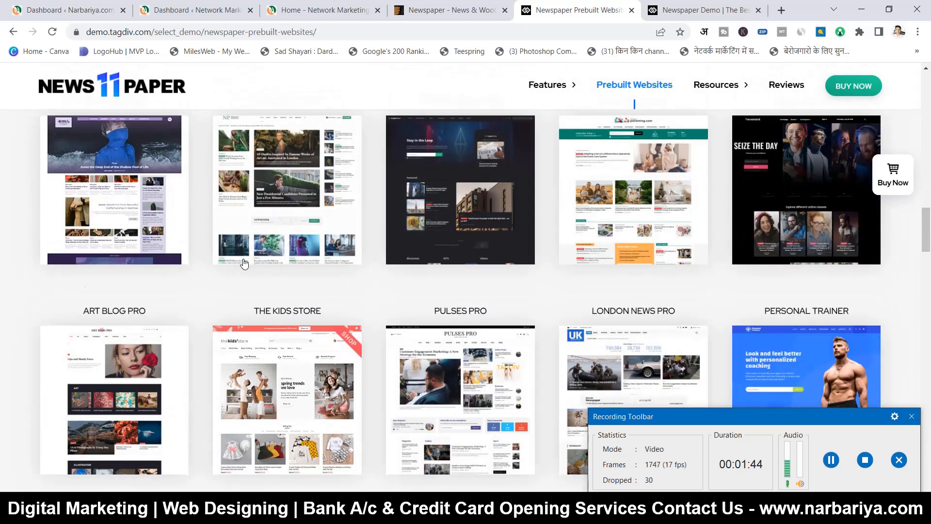
scroll(505, 251, down, 6)
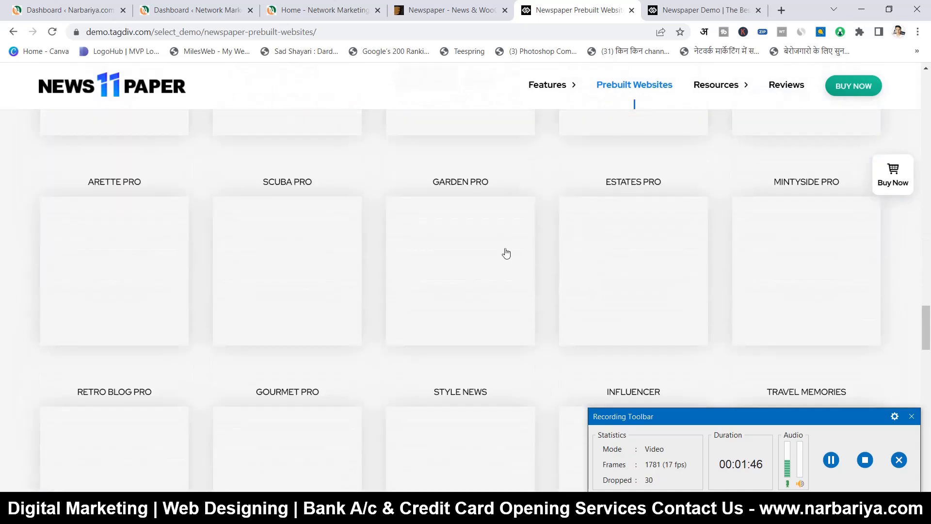
scroll(509, 241, up, 11)
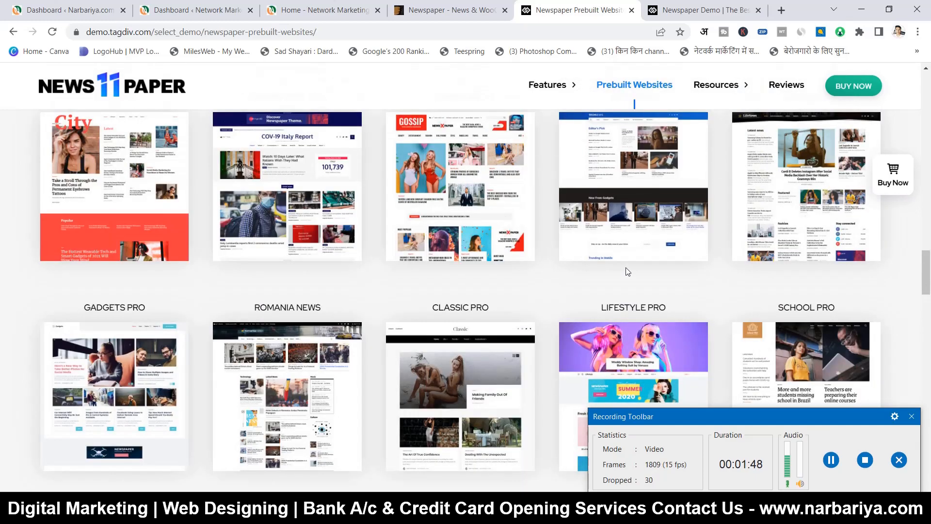
scroll(577, 213, up, 6)
scroll(577, 213, up, 12)
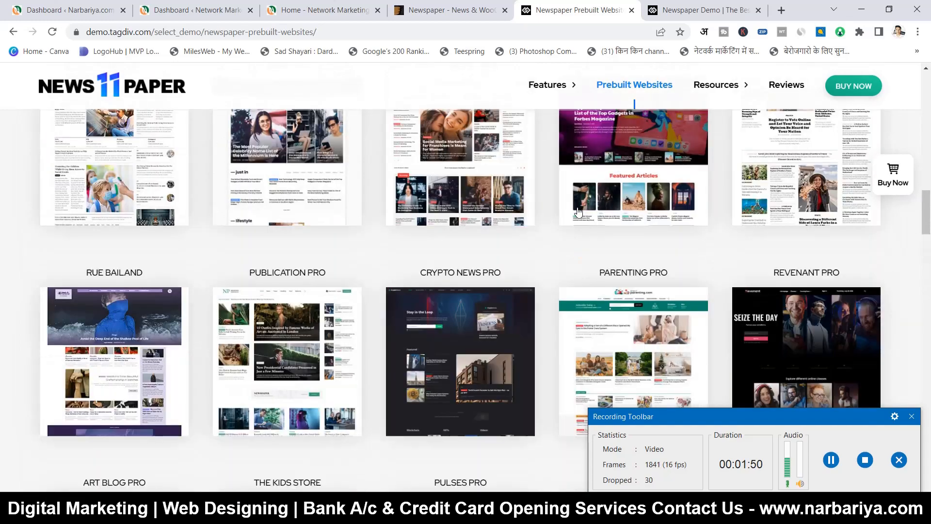
scroll(442, 222, up, 5)
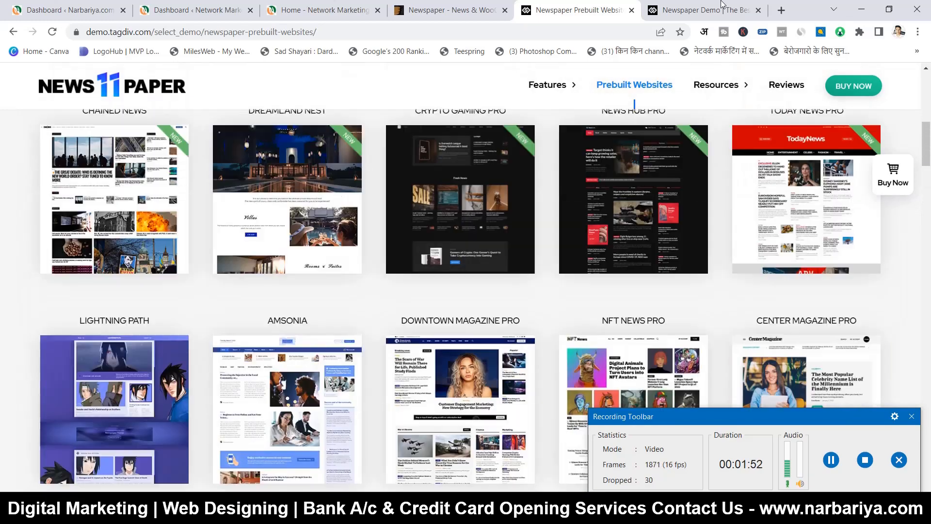
- Switch to the Newspaper demo site and review its homepage layout, from the header navigation and featured stories through the article sections to the footer
click(723, 8)
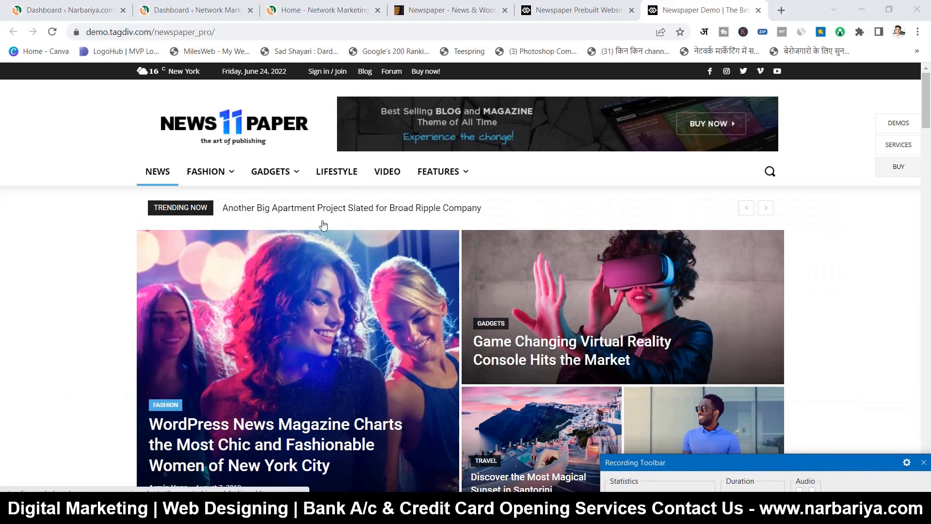
mouse_move(475, 189)
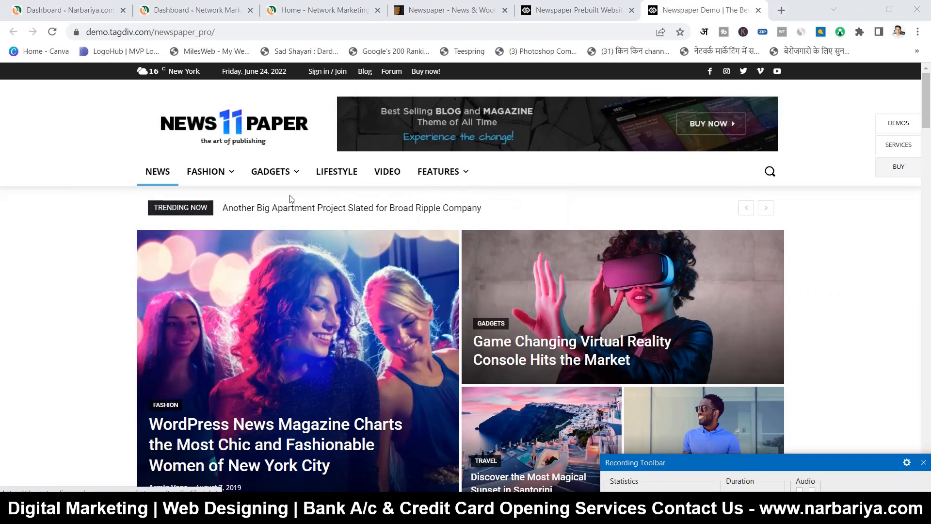
scroll(272, 184, down, 1)
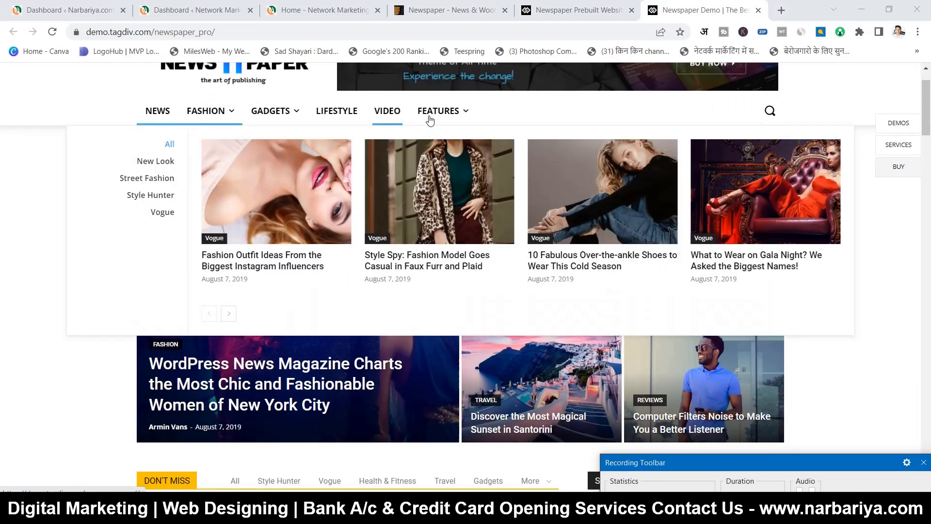
scroll(245, 132, up, 1)
scroll(511, 199, down, 3)
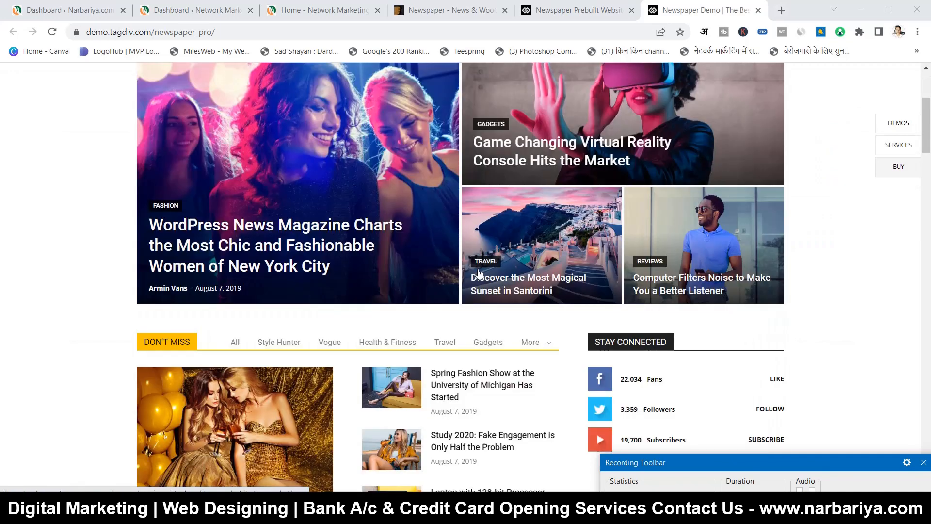
scroll(477, 274, down, 15)
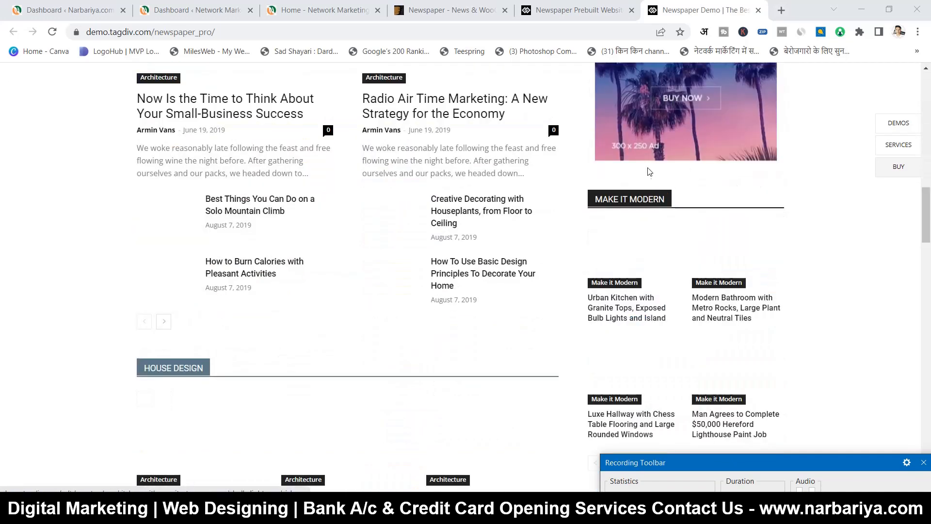
scroll(648, 171, up, 6)
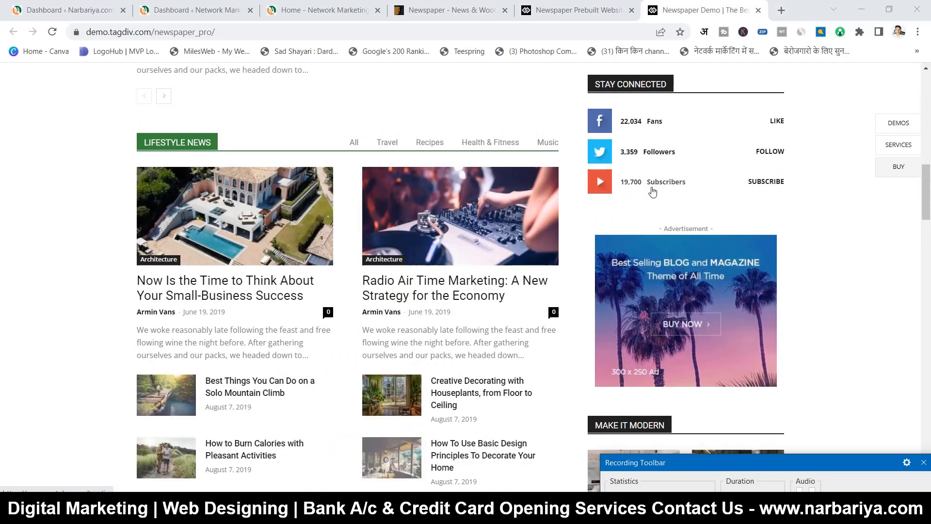
scroll(654, 194, down, 8)
scroll(652, 224, down, 15)
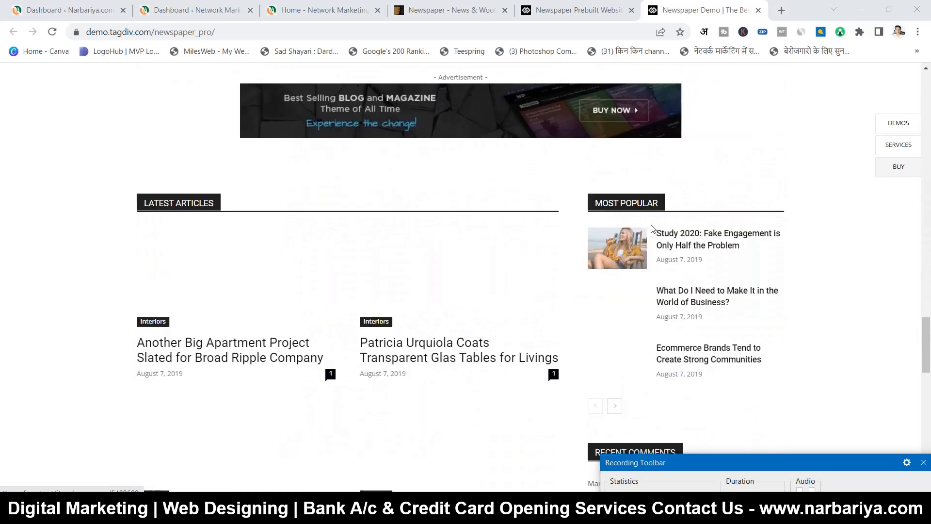
scroll(486, 213, down, 12)
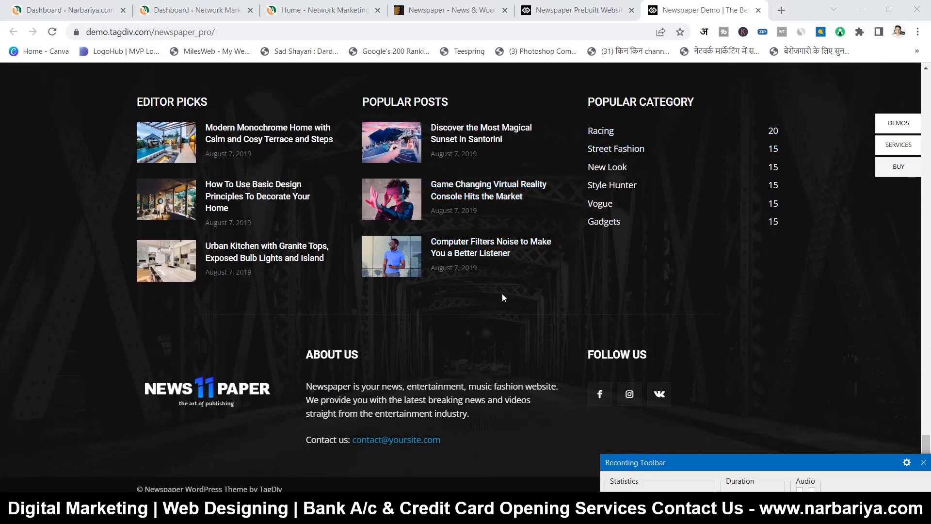
scroll(411, 351, up, 20)
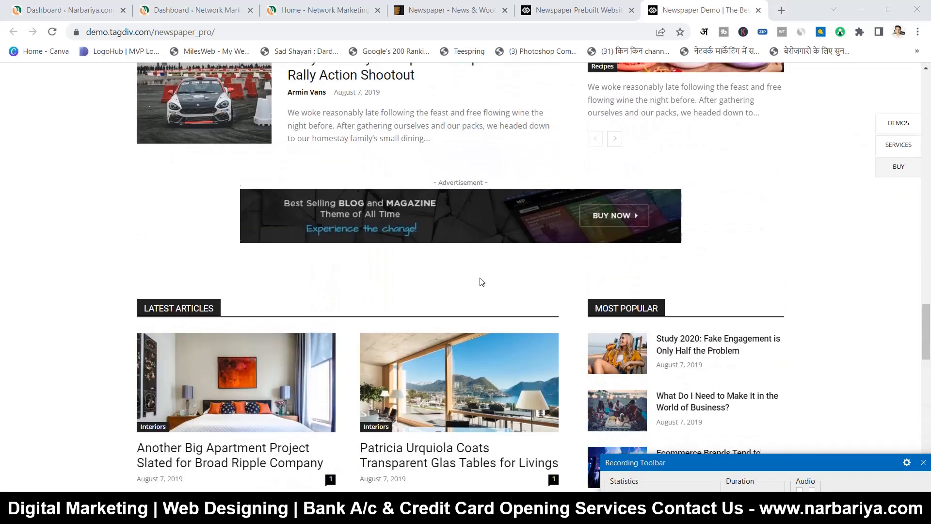
scroll(489, 274, up, 20)
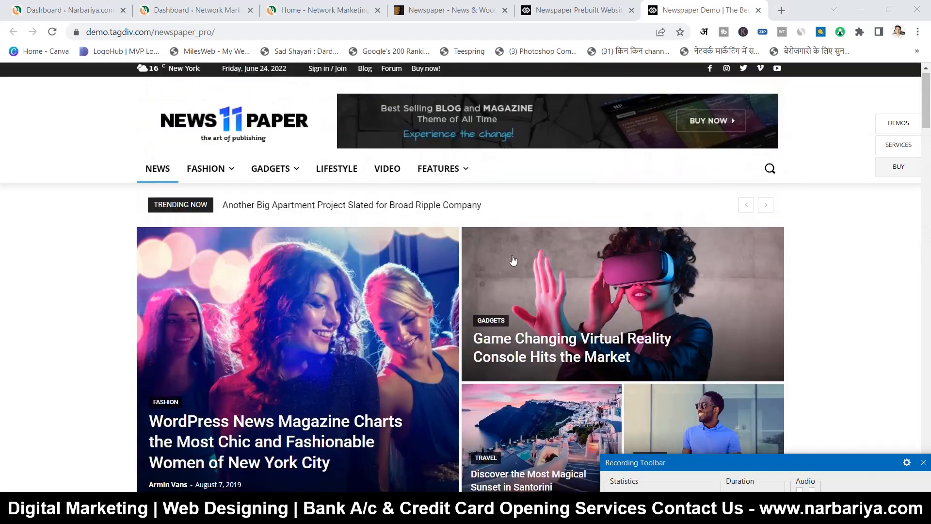
- Return to the Newspaper theme's ThemeForest item page and look over its title area and purchased license details
click(572, 10)
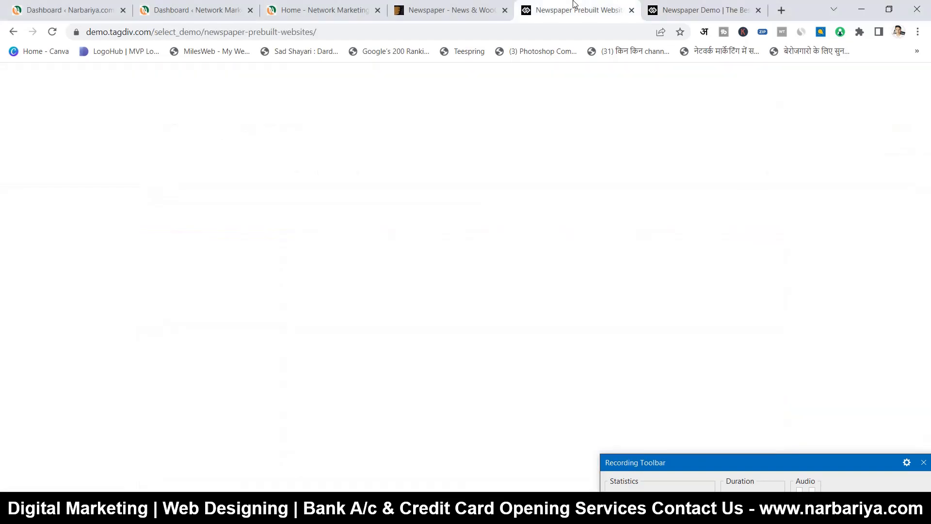
scroll(468, 128, up, 2)
click(461, 8)
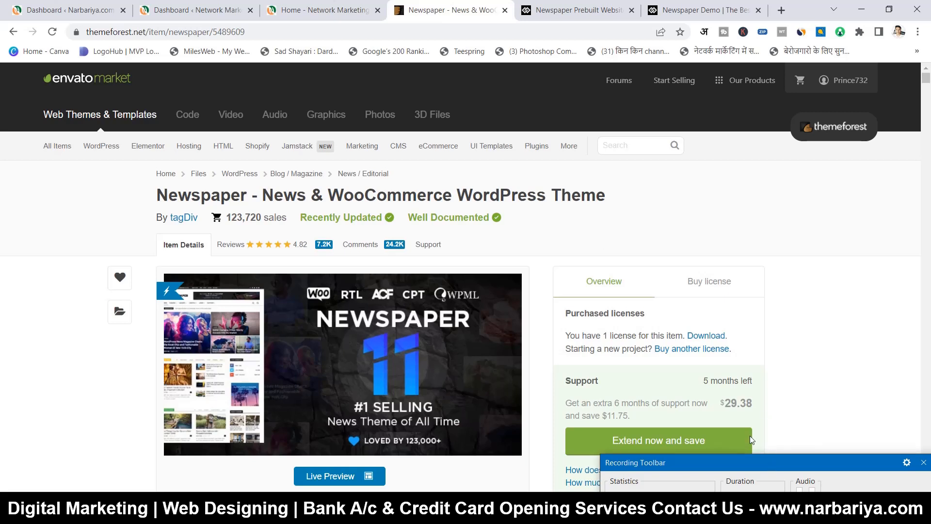
mouse_move(767, 463)
mouse_down()
mouse_move(763, 455)
mouse_move(763, 471)
mouse_move(756, 433)
mouse_move(761, 460)
mouse_up()
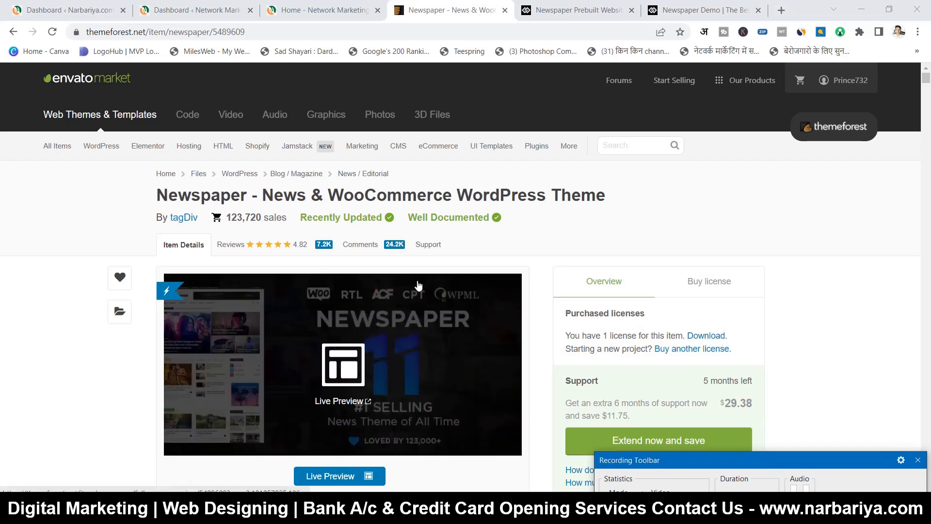
scroll(662, 238, down, 1)
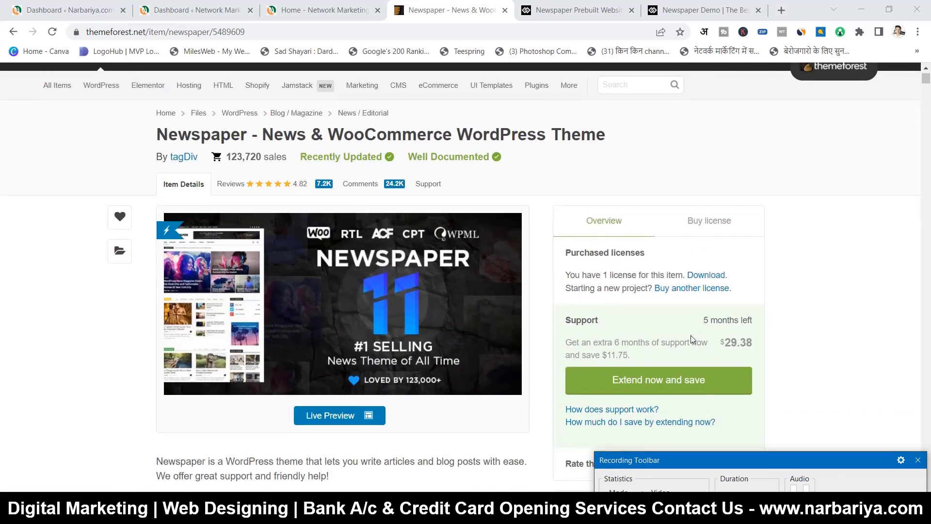
scroll(727, 203, up, 1)
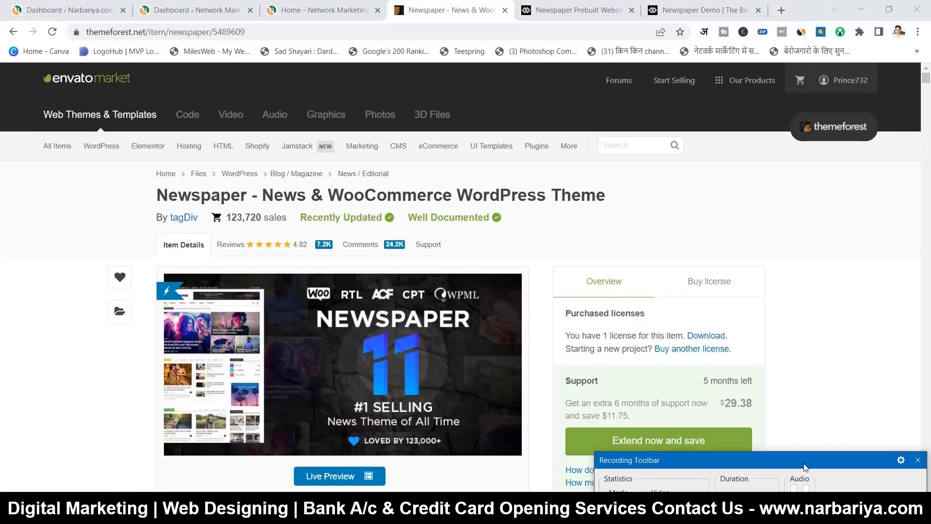
drag(804, 467, 789, 427)
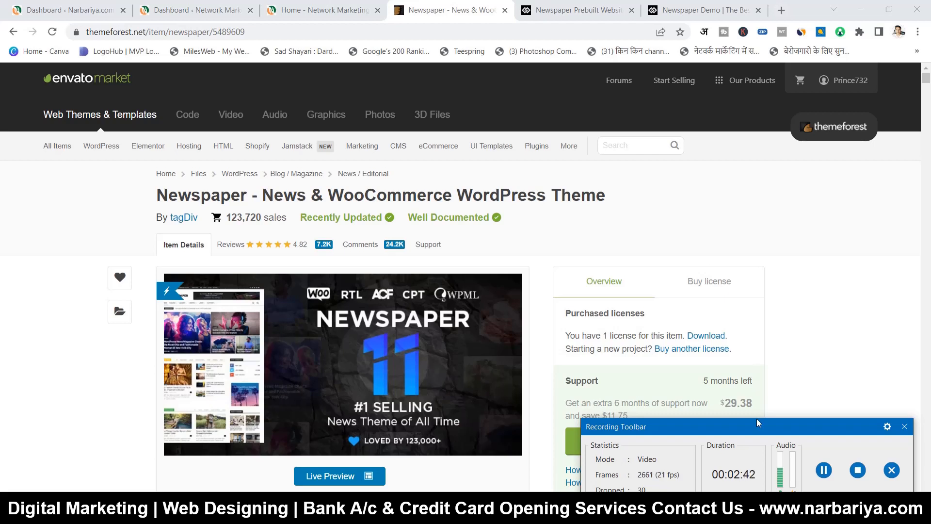
drag(748, 427, 730, 416)
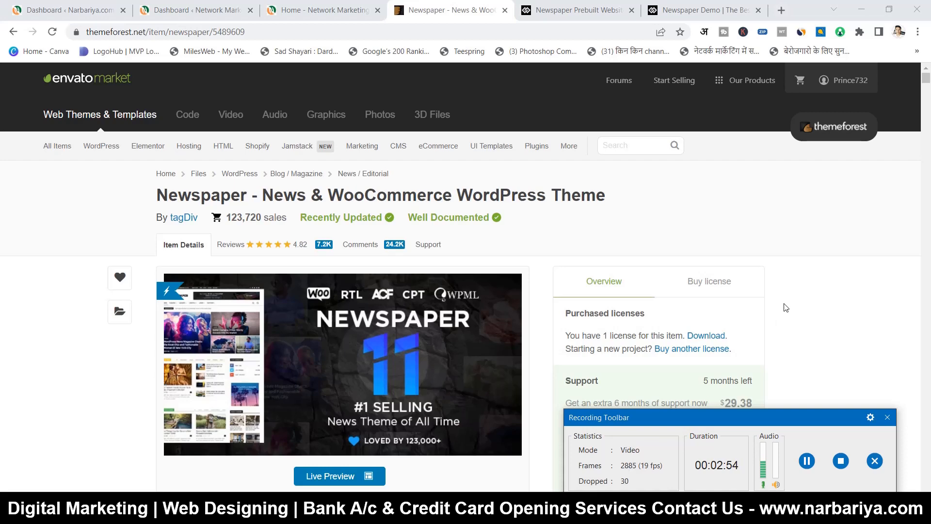
scroll(786, 308, down, 1)
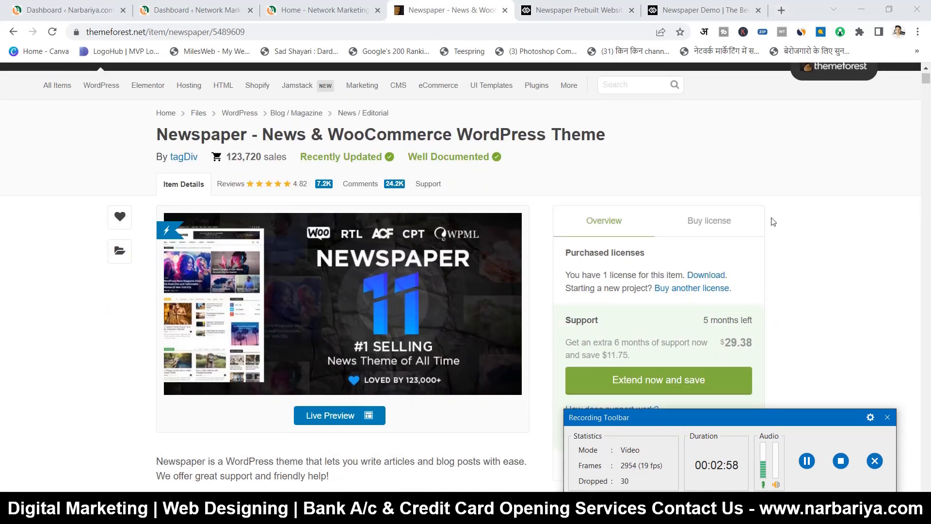
scroll(773, 222, up, 1)
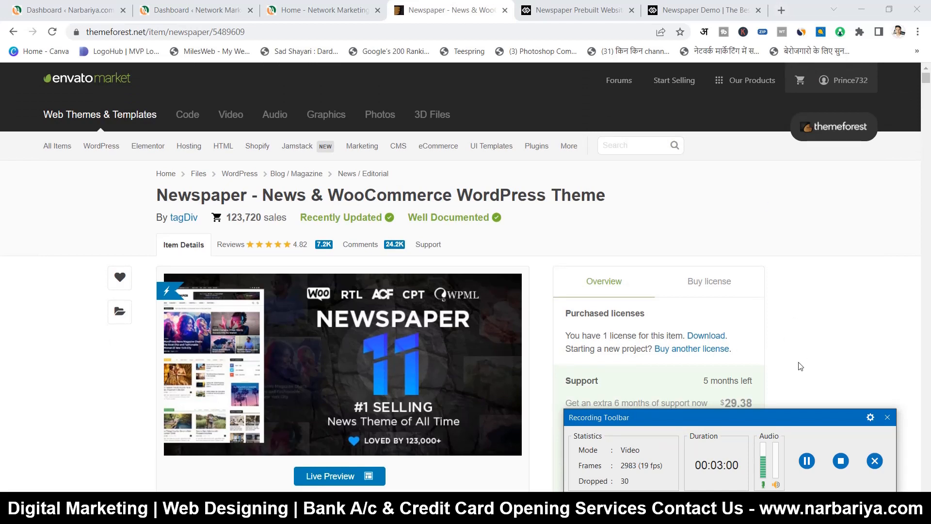
mouse_move(787, 417)
mouse_down()
mouse_move(782, 405)
mouse_move(783, 417)
mouse_up()
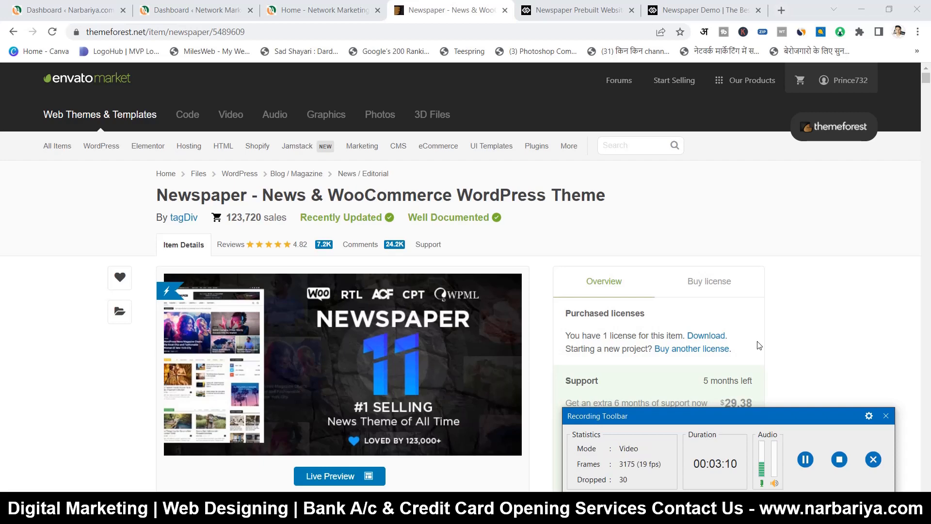
scroll(759, 345, down, 5)
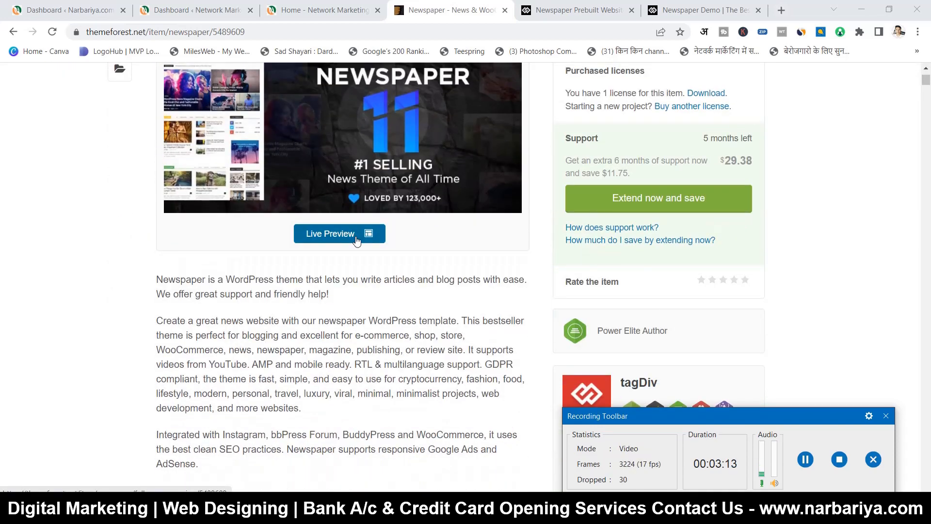
scroll(411, 325, up, 5)
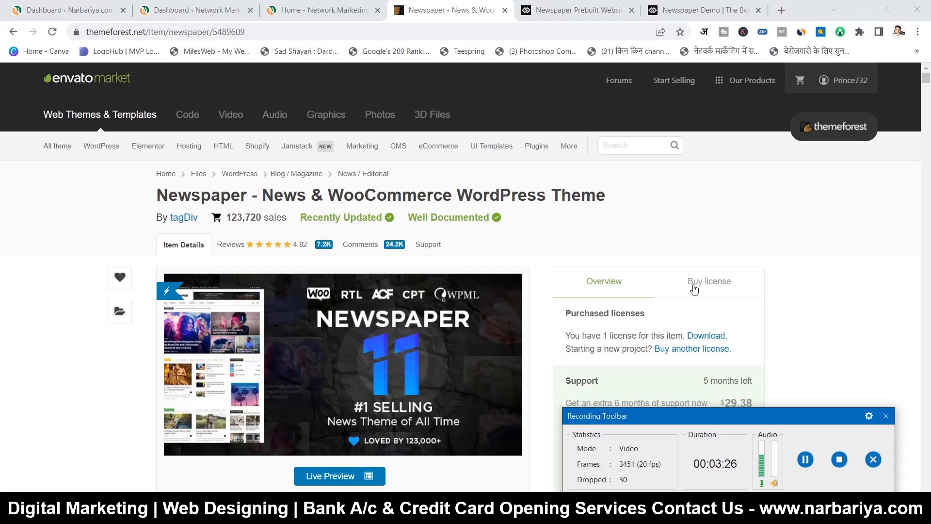
scroll(695, 289, down, 9)
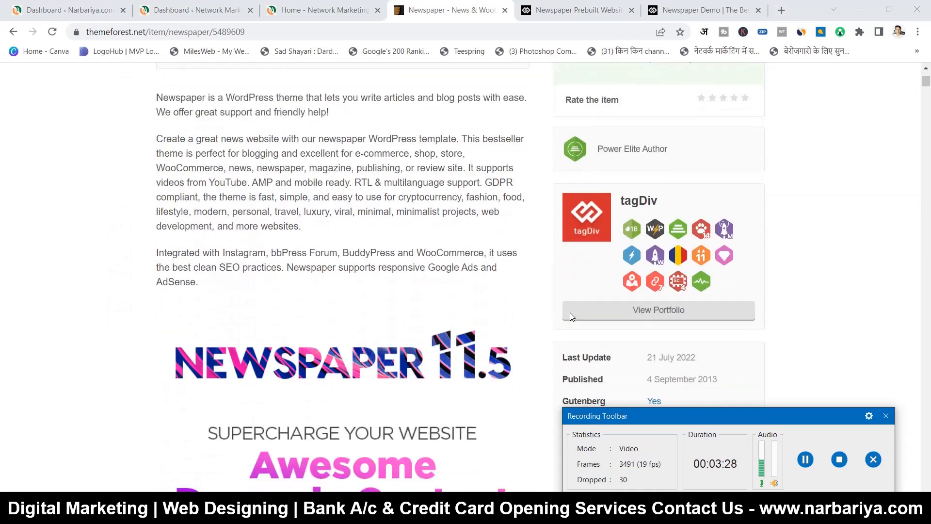
scroll(704, 216, up, 8)
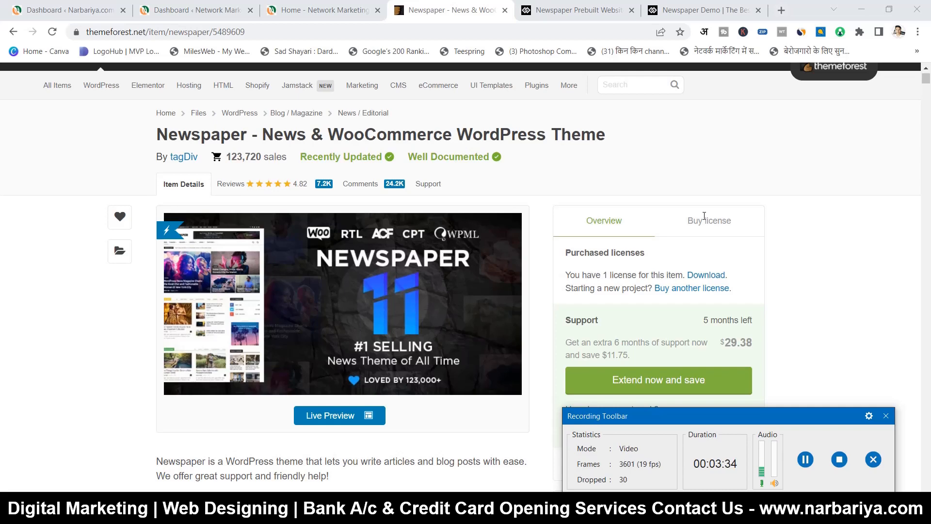
scroll(704, 216, up, 1)
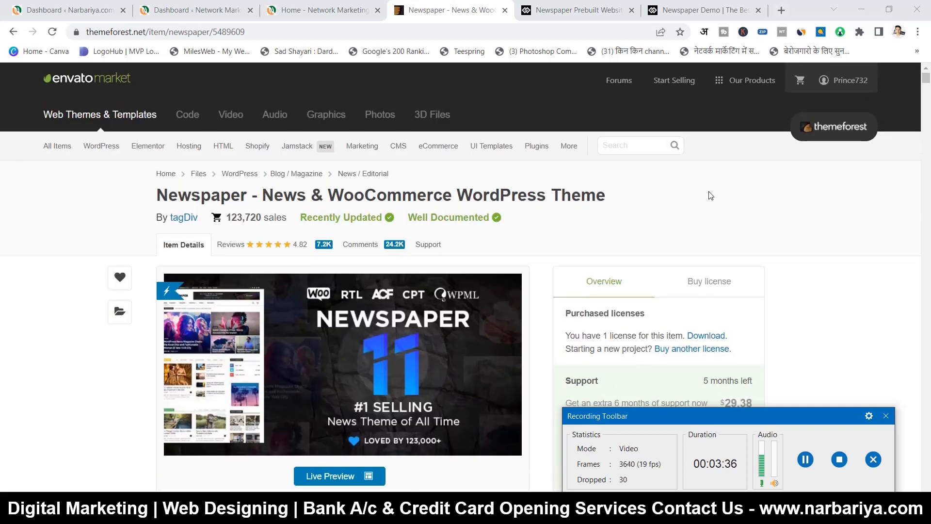
- Open the Downloads page of the signed-in ThemeForest account
click(758, 82)
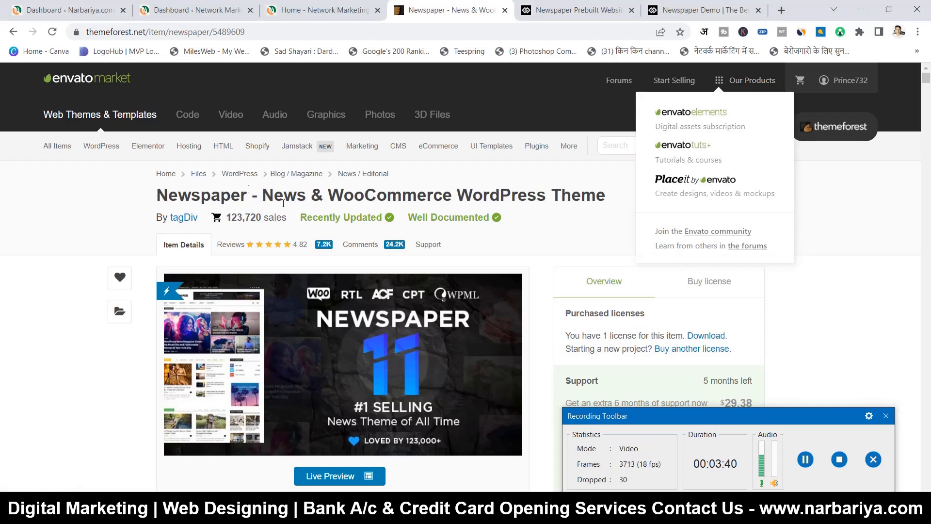
scroll(214, 191, down, 6)
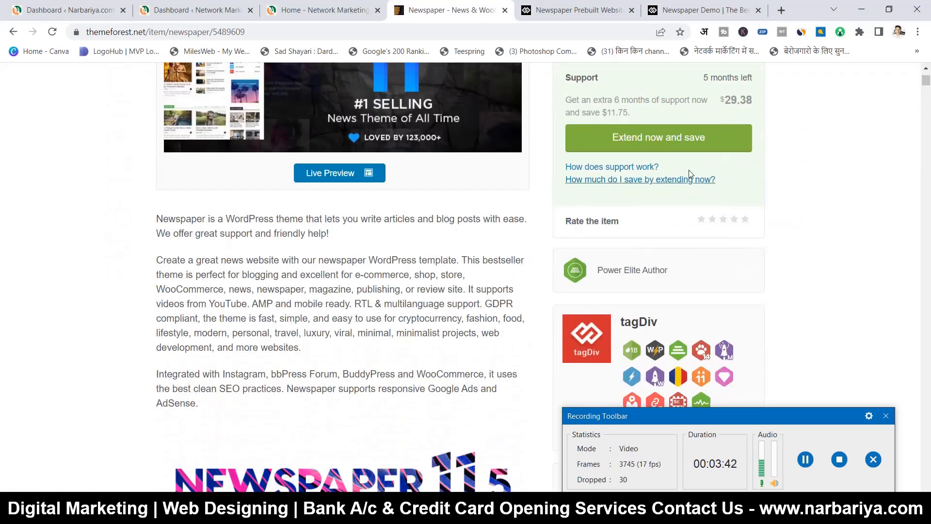
scroll(688, 169, up, 7)
click(754, 80)
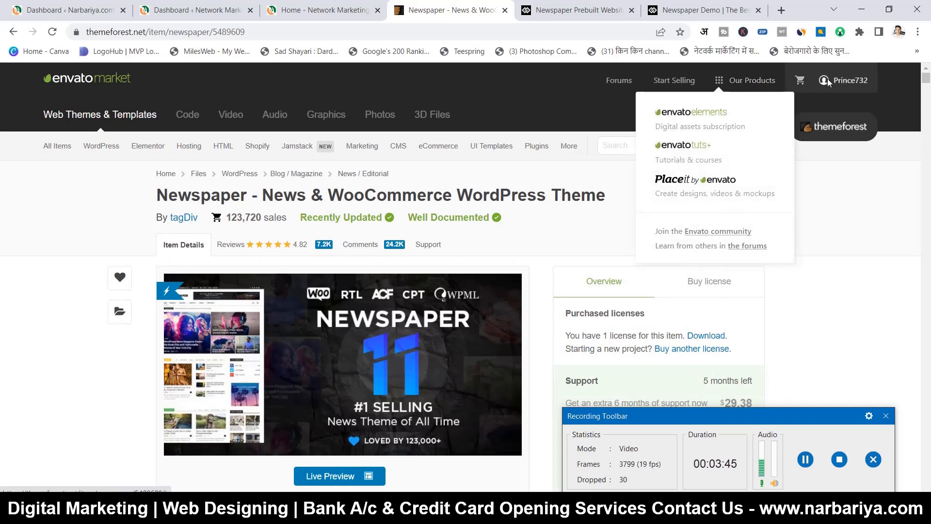
mouse_move(835, 81)
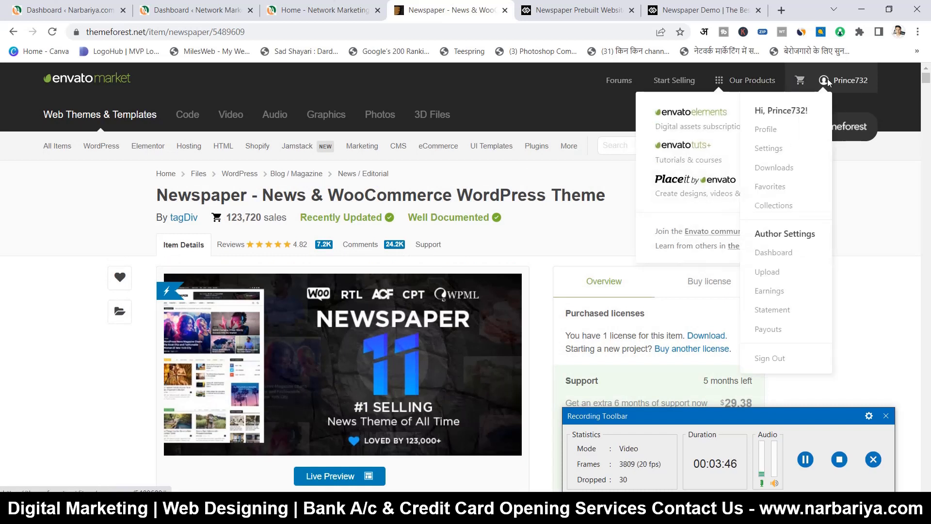
click(766, 169)
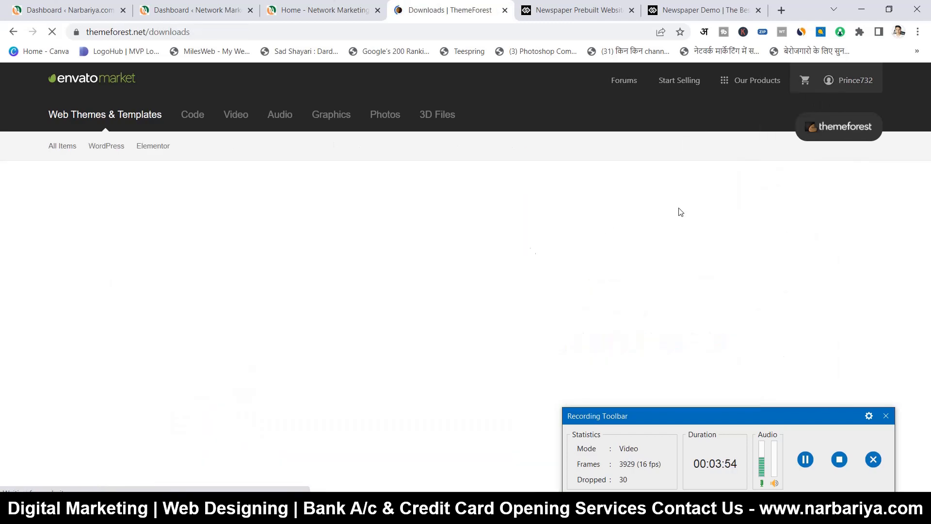
- Find the Newspaper theme among the purchased items and show its available download options
scroll(409, 279, down, 2)
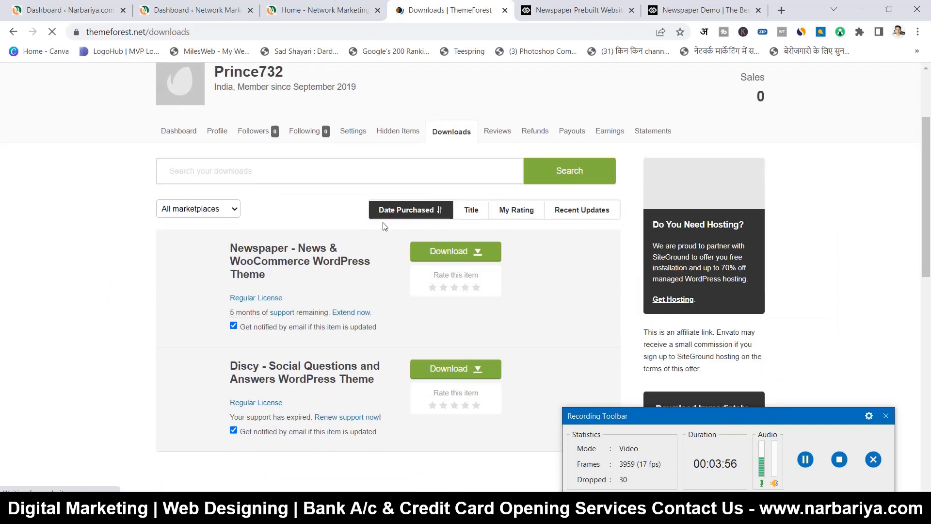
scroll(394, 280, down, 1)
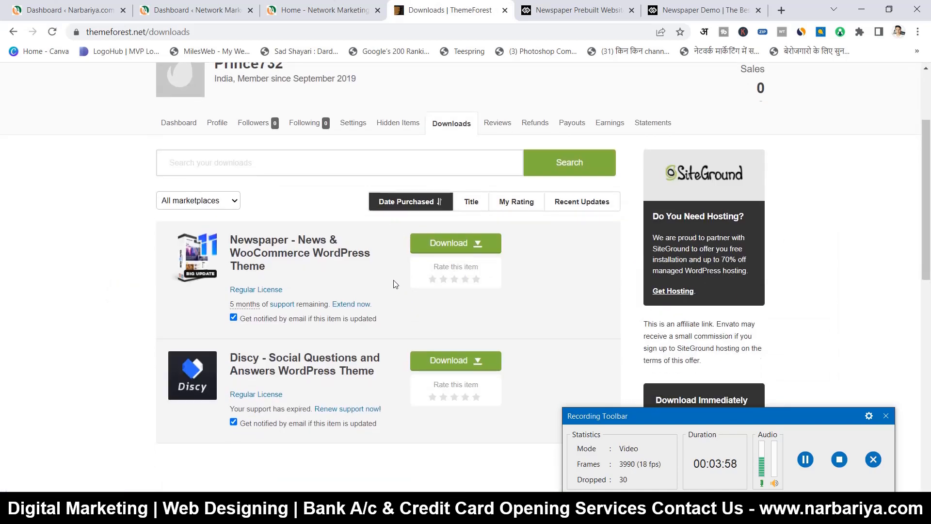
scroll(394, 276, up, 1)
scroll(391, 275, down, 1)
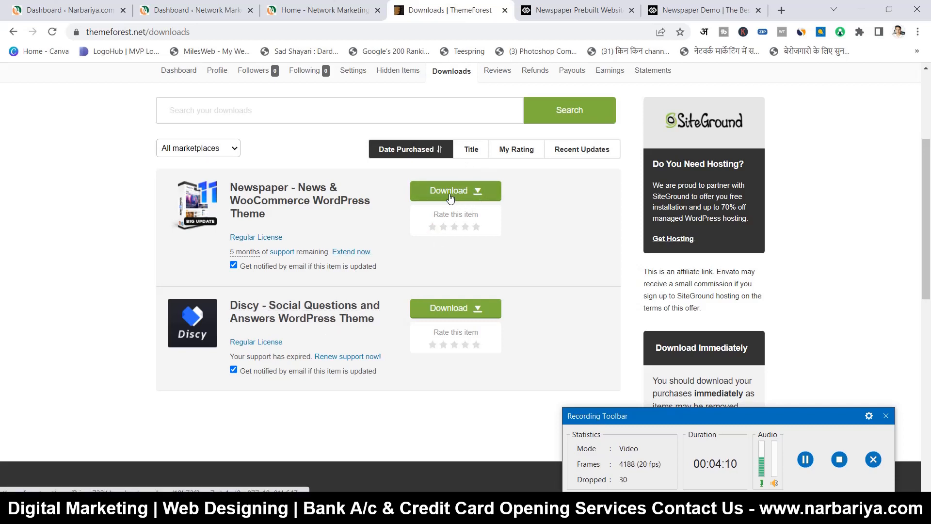
click(478, 192)
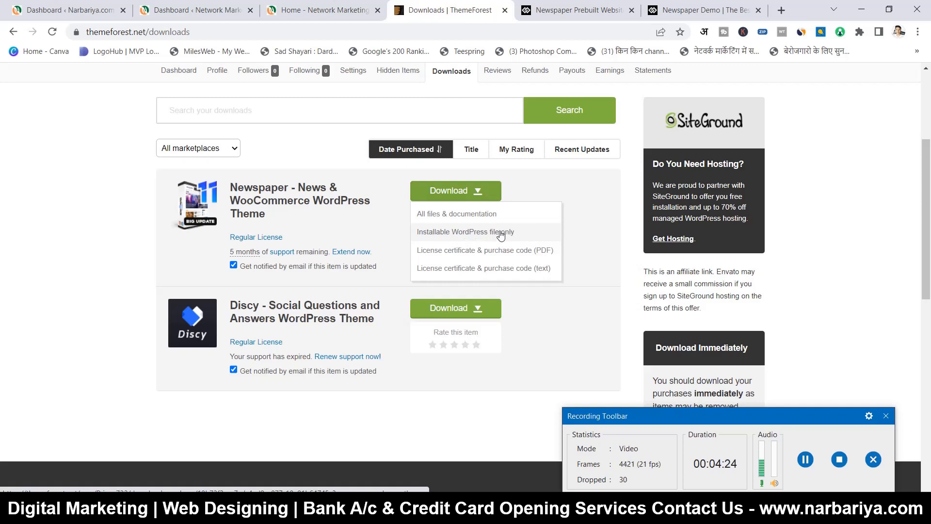
scroll(802, 223, up, 4)
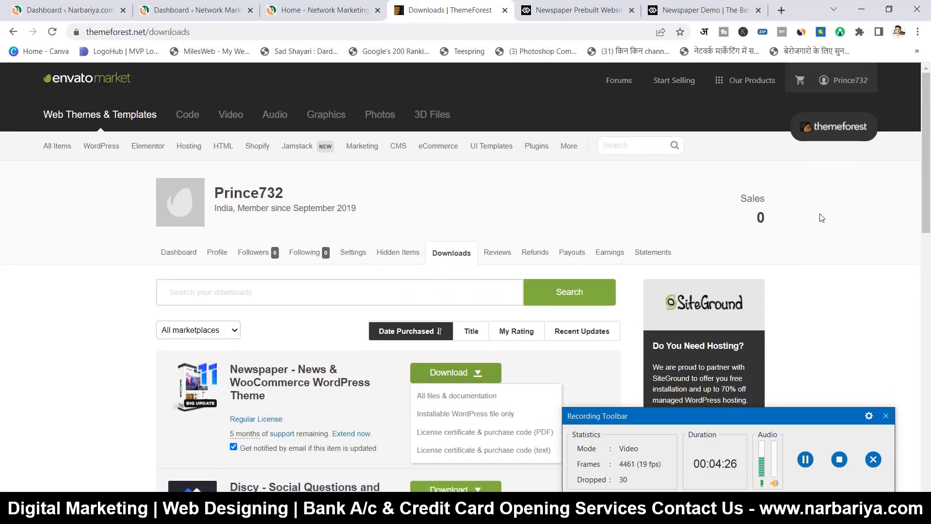
- Switch to the Network Marketing site's WordPress dashboard and look over its widgets, from Site Health Status to the Yoast SEO Posts Overview
click(213, 4)
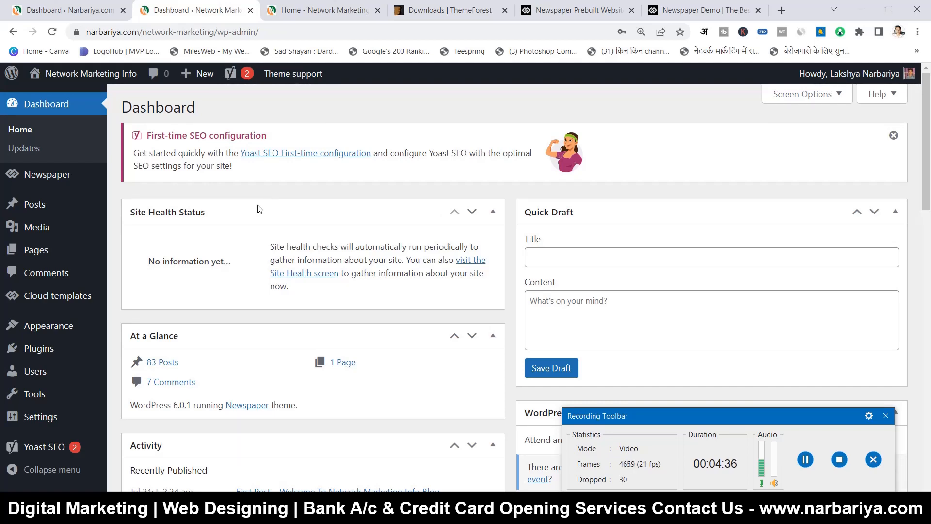
scroll(259, 208, down, 5)
scroll(264, 277, down, 5)
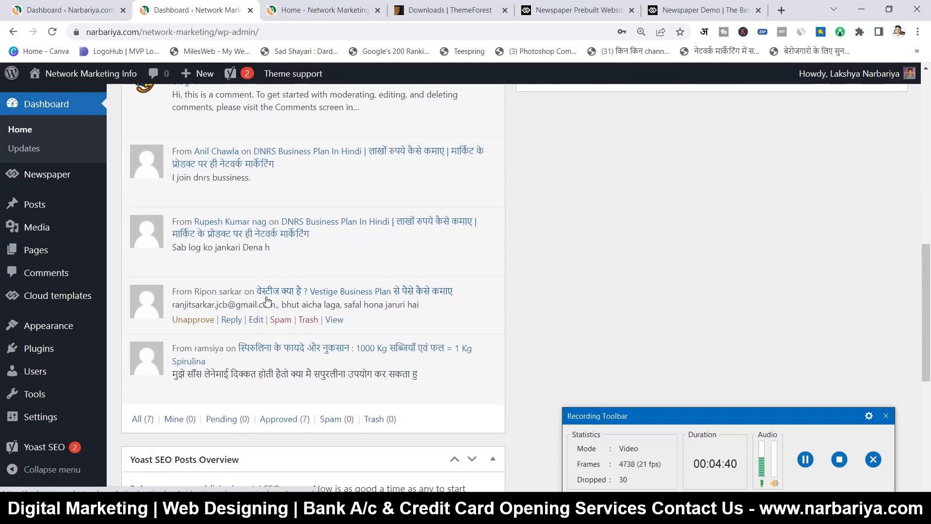
scroll(267, 301, down, 7)
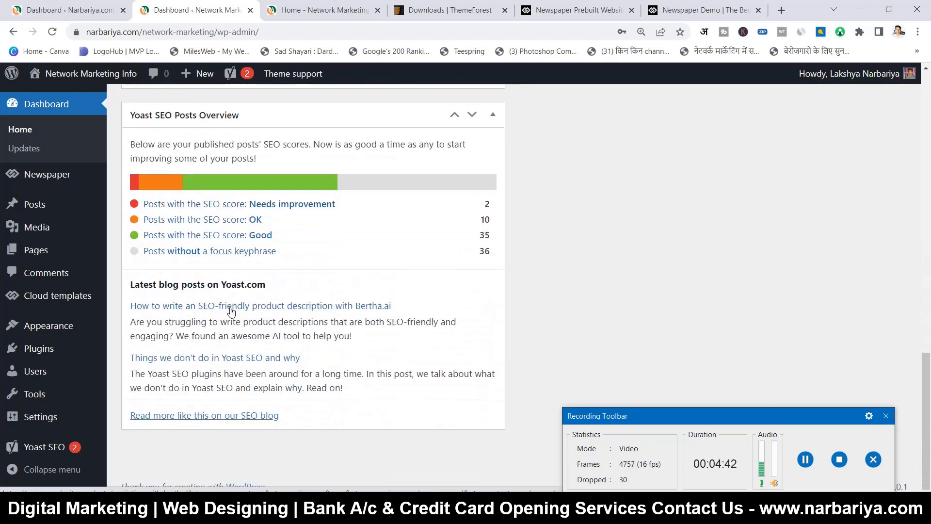
scroll(36, 221, up, 15)
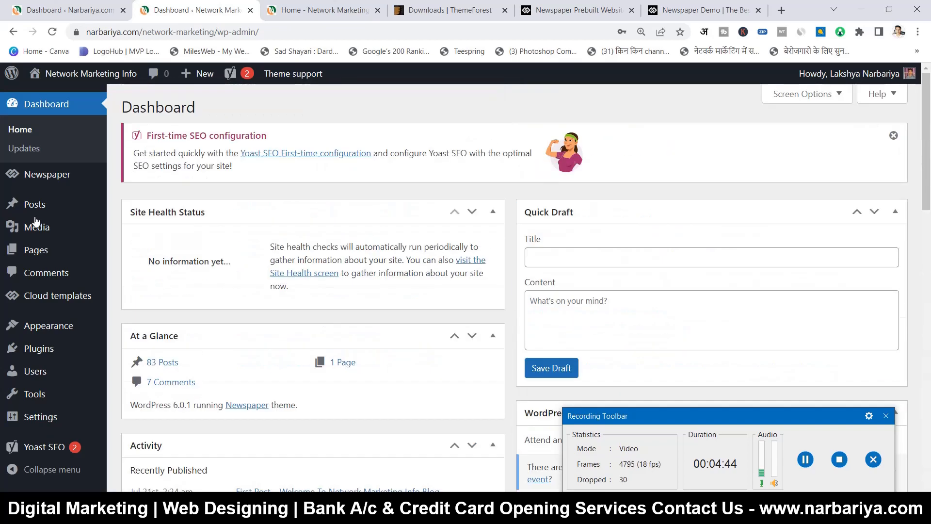
- Examine the admin navigation's submenus for Media, Newspaper, Users and Appearance on the WordPress dashboard
mouse_move(36, 220)
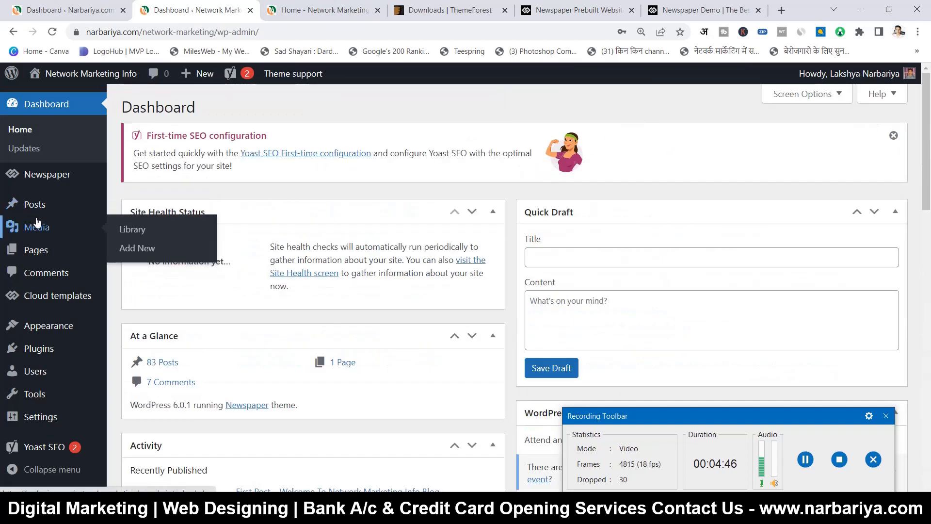
mouse_move(52, 179)
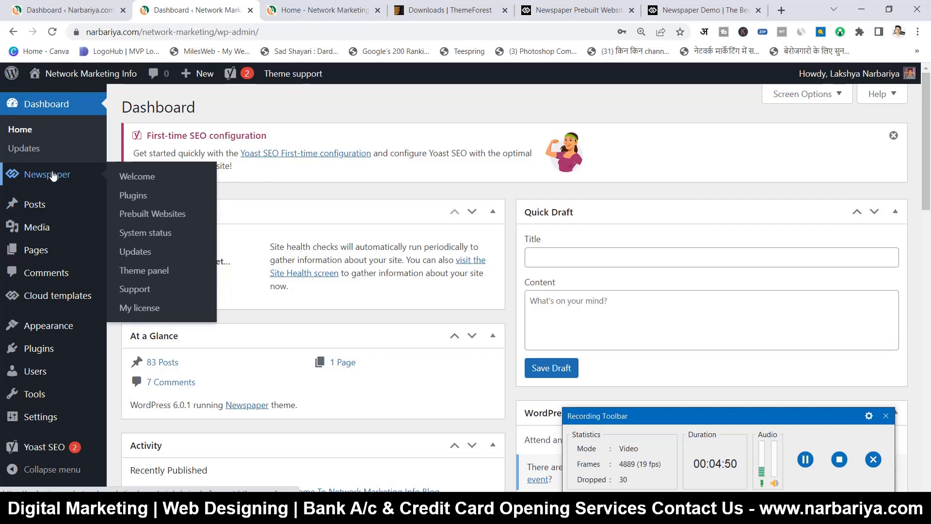
scroll(62, 272, down, 2)
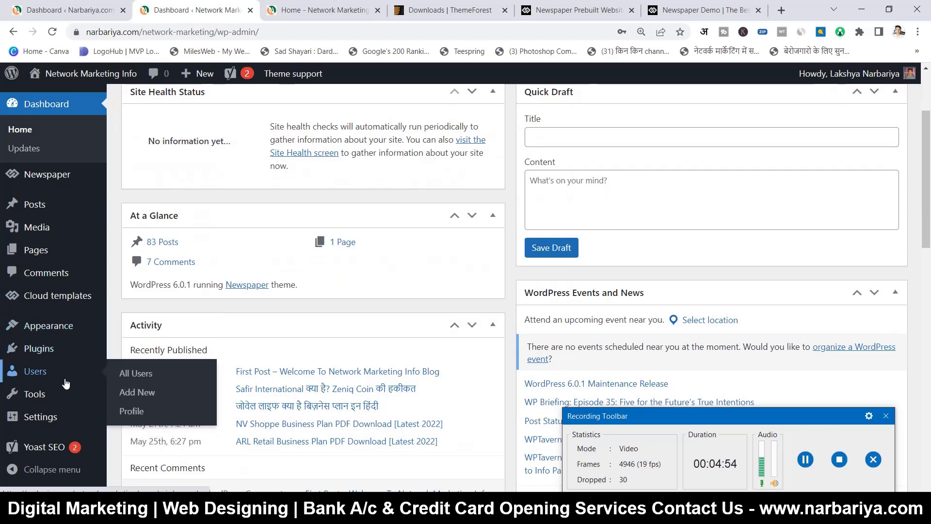
scroll(78, 330, up, 2)
mouse_move(79, 326)
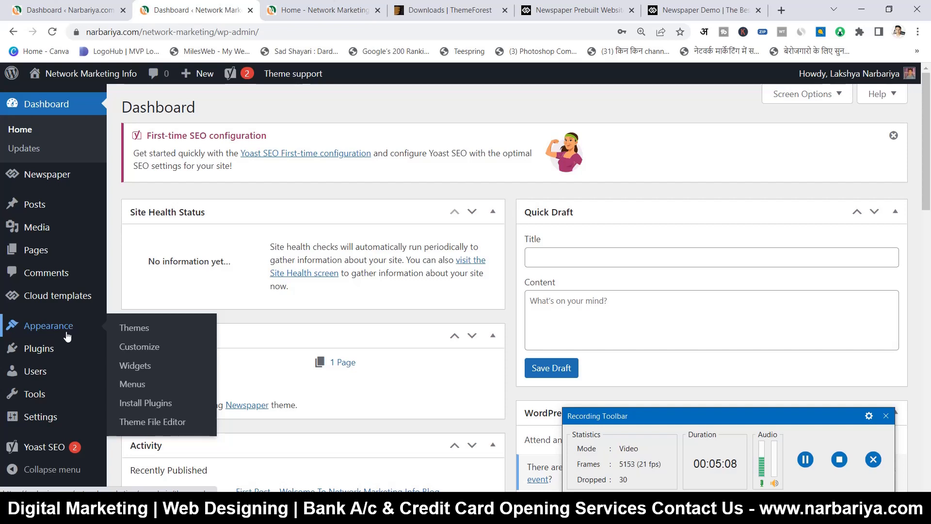
- Open the Newspaper theme's My license page and look over its domain and license assignment
mouse_move(75, 197)
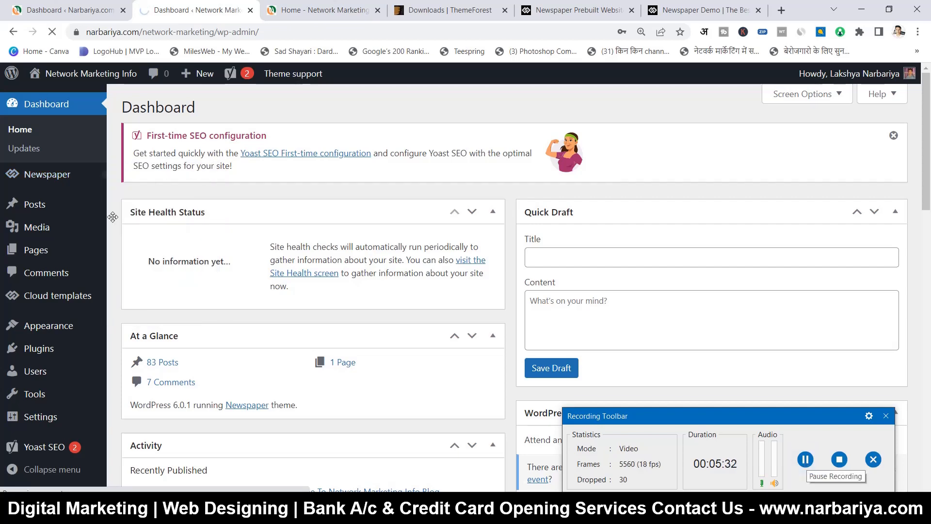
click(64, 178)
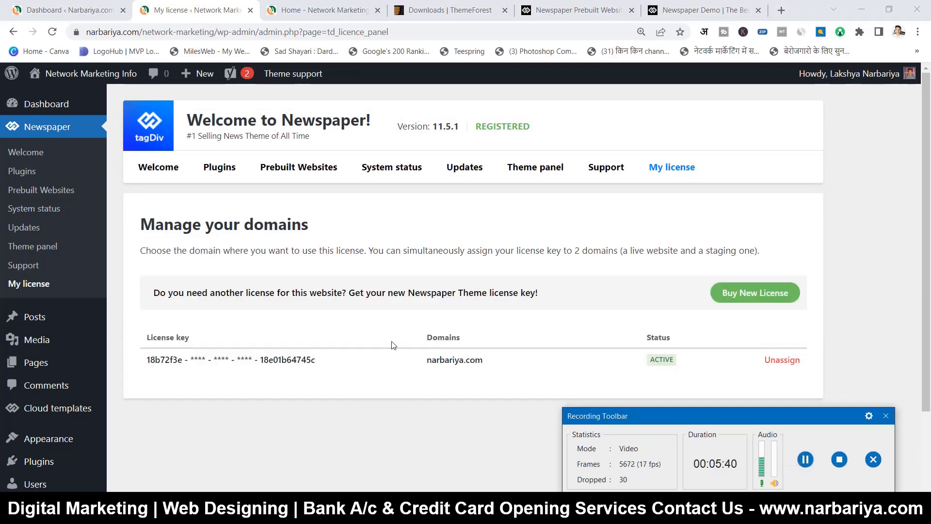
scroll(383, 344, down, 2)
scroll(366, 336, up, 2)
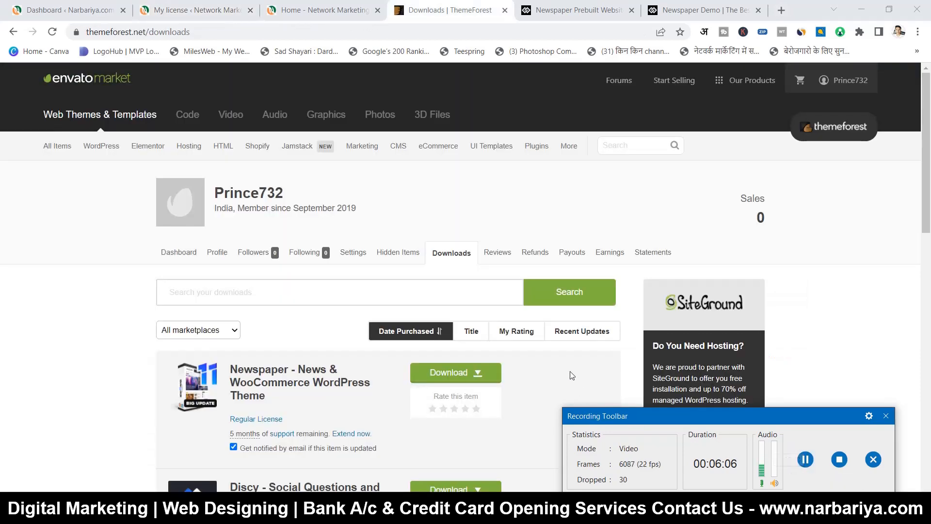
- Open the Newspaper theme's item page from the ThemeForest Downloads list and go to its Support section
scroll(298, 286, down, 2)
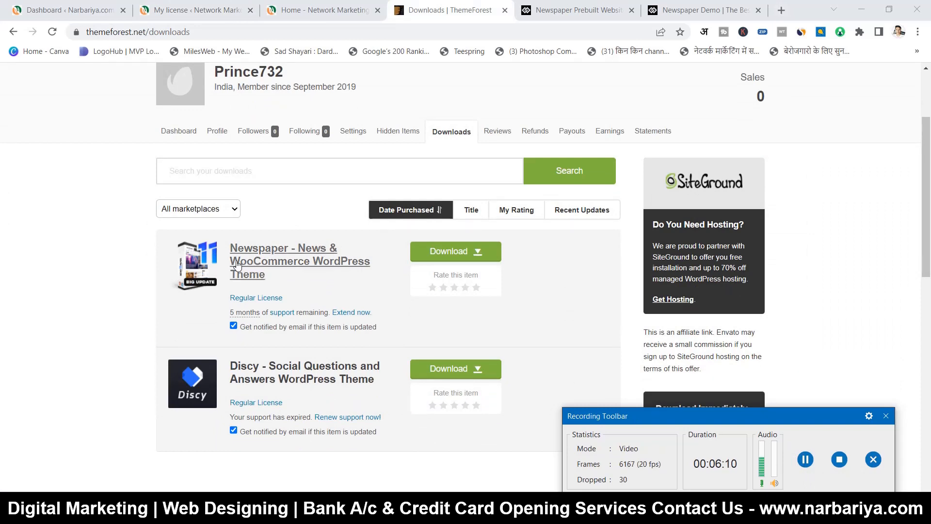
click(275, 255)
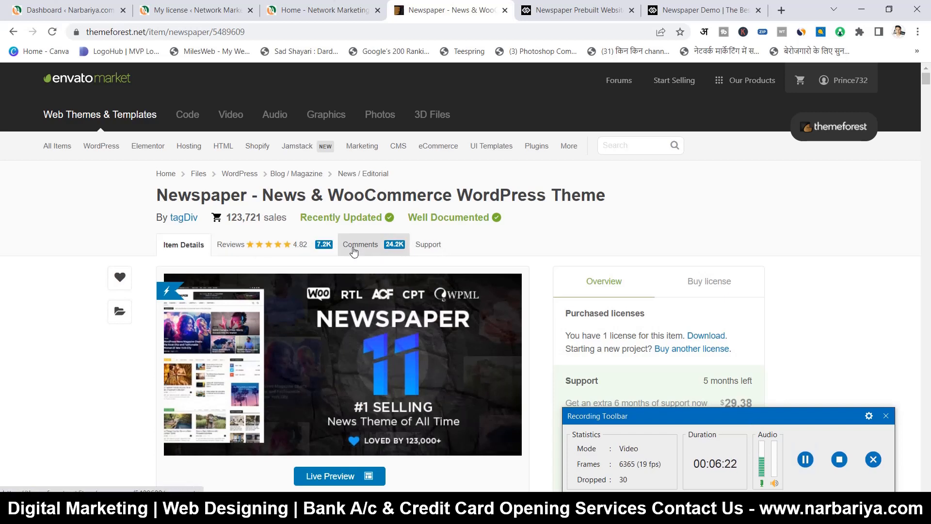
click(429, 251)
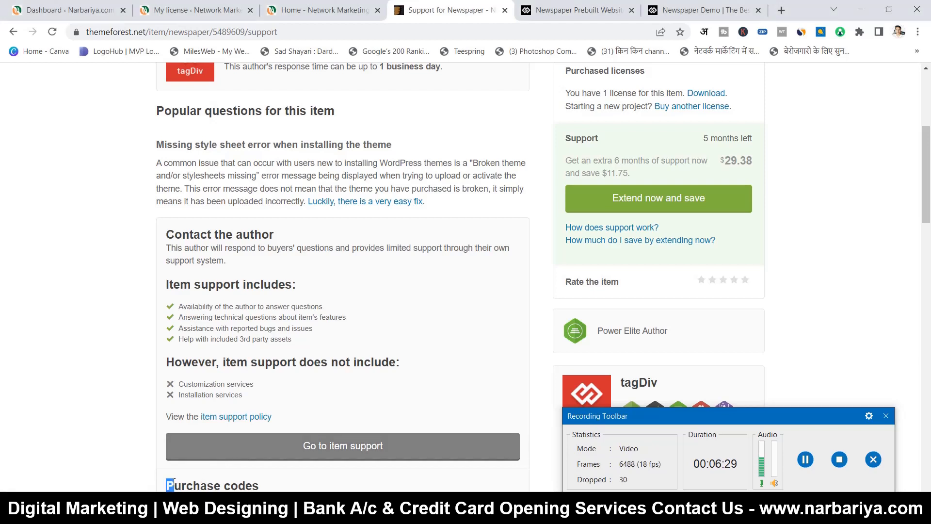
- Highlight the Purchase codes heading on the Newspaper support page, then clear the highlight and return to the page title
drag(166, 485, 260, 489)
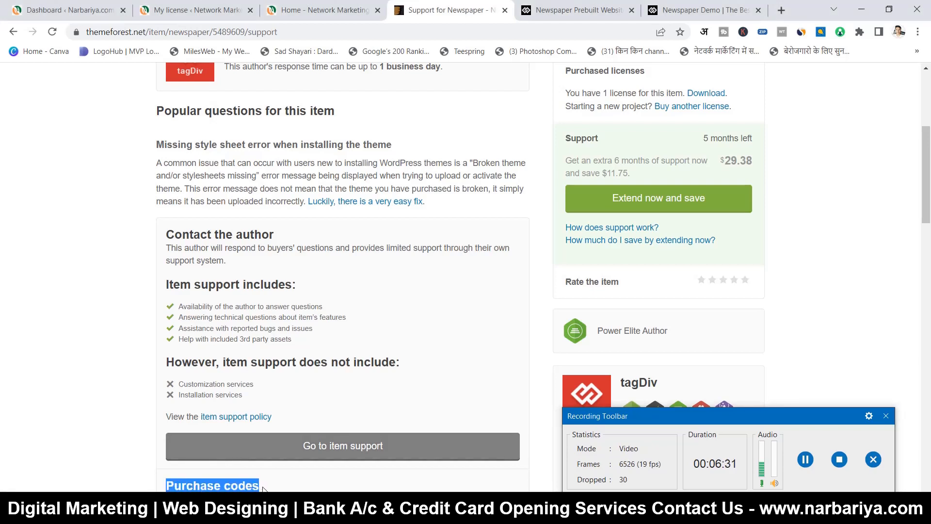
click(262, 489)
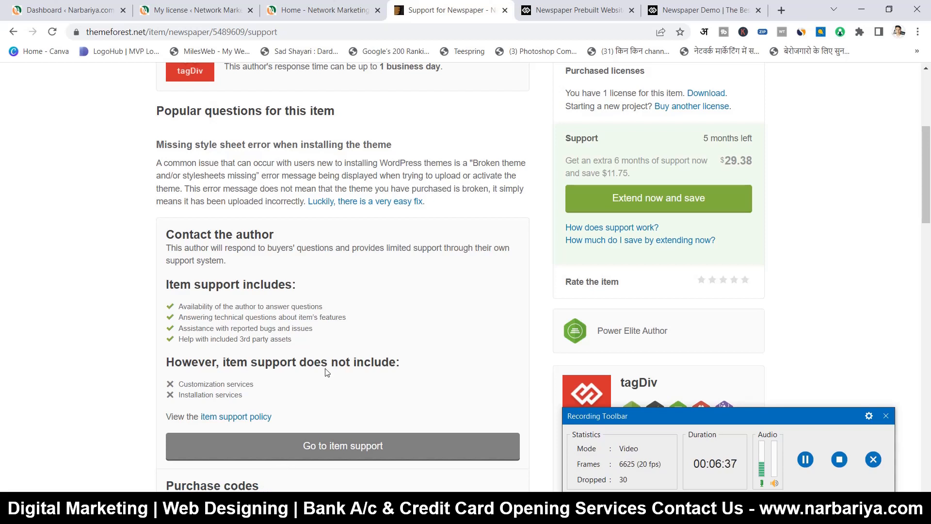
scroll(630, 291, up, 5)
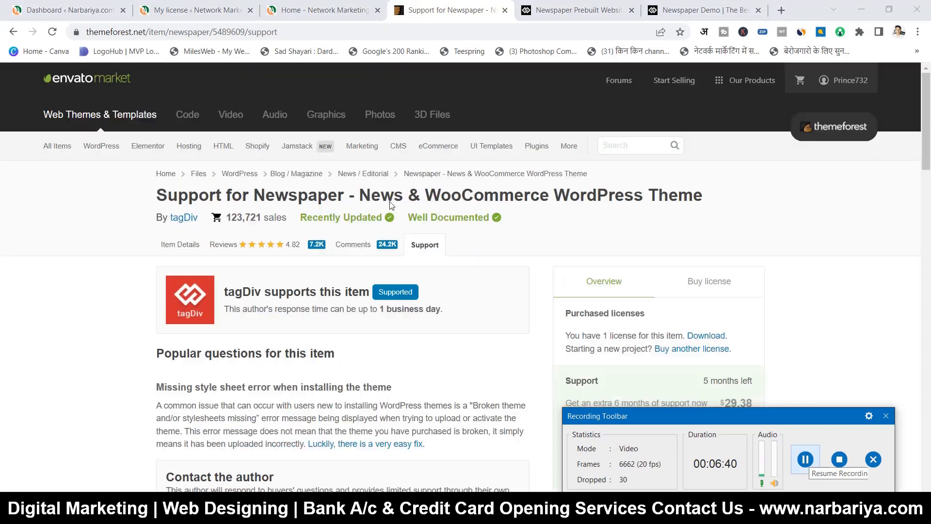
- Return to the Newspaper theme's My license page in the Network Marketing site's dashboard
click(295, 7)
click(213, 4)
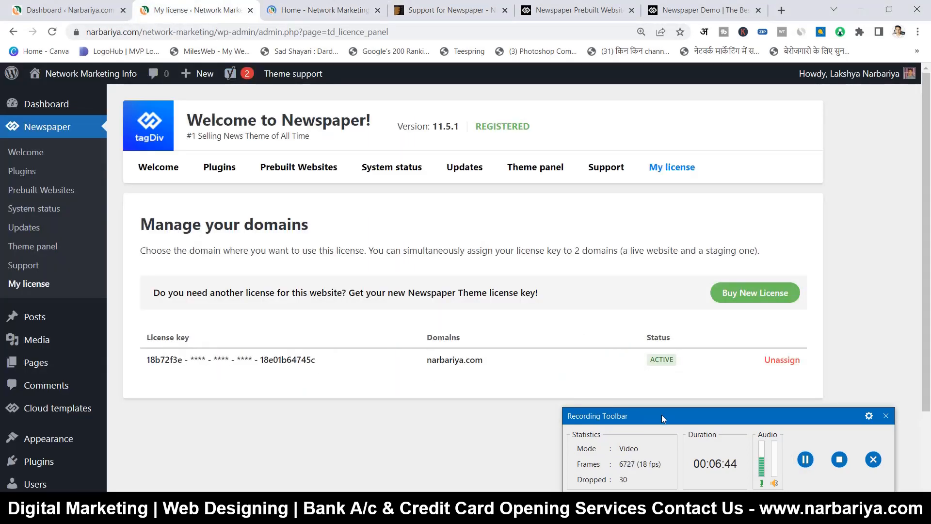
drag(663, 416, 675, 440)
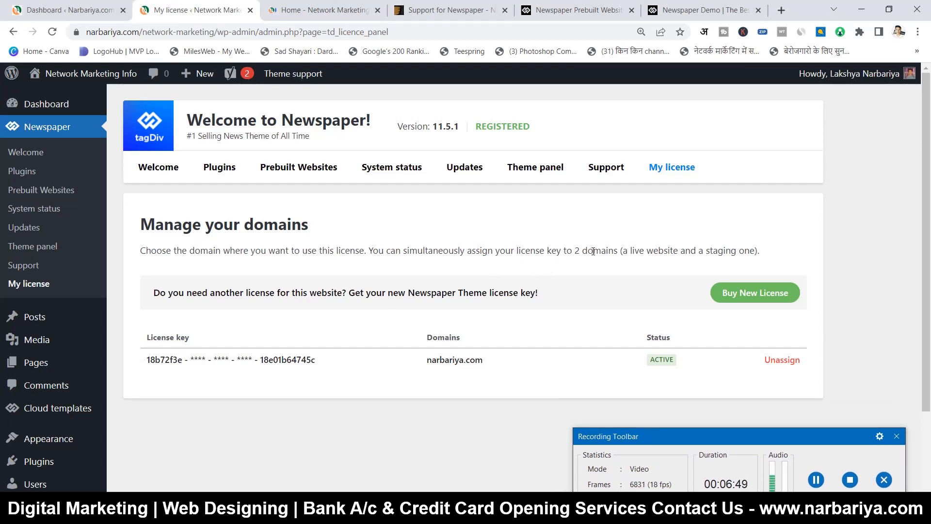
- Highlight the phrases about the two-domain allowance and where the license is used in the Manage your domains instructions
drag(566, 250, 468, 250)
click(615, 250)
drag(470, 249, 617, 251)
click(493, 258)
scroll(374, 316, down, 1)
scroll(325, 305, up, 1)
drag(292, 251, 225, 253)
click(369, 253)
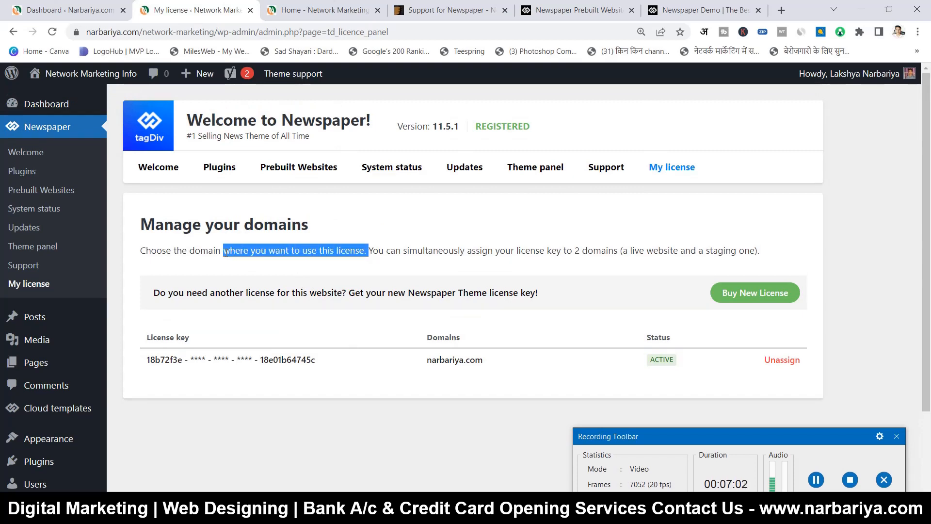
click(172, 237)
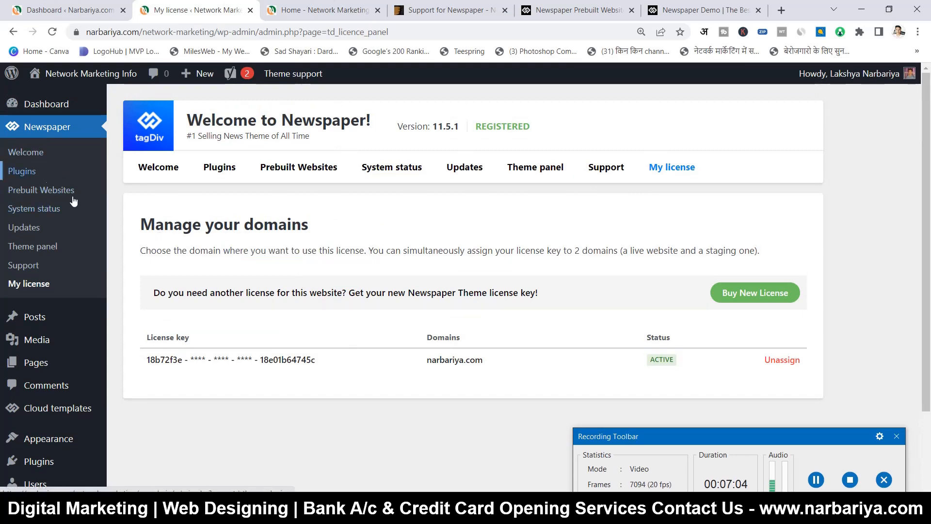
- Open the Newspaper theme's Welcome page and review the Fast Start Your Website steps, from the tagDiv plugins to the prebuilt website
click(151, 172)
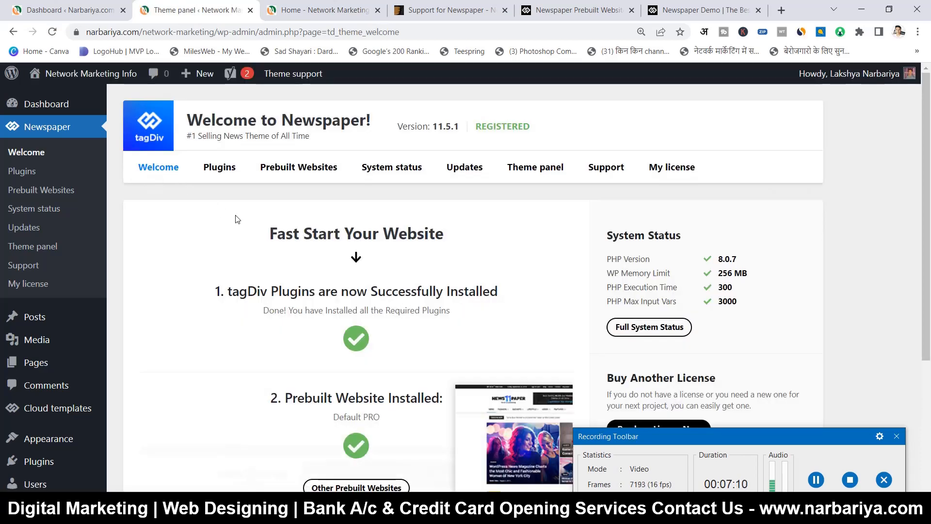
scroll(235, 216, down, 1)
scroll(348, 249, down, 2)
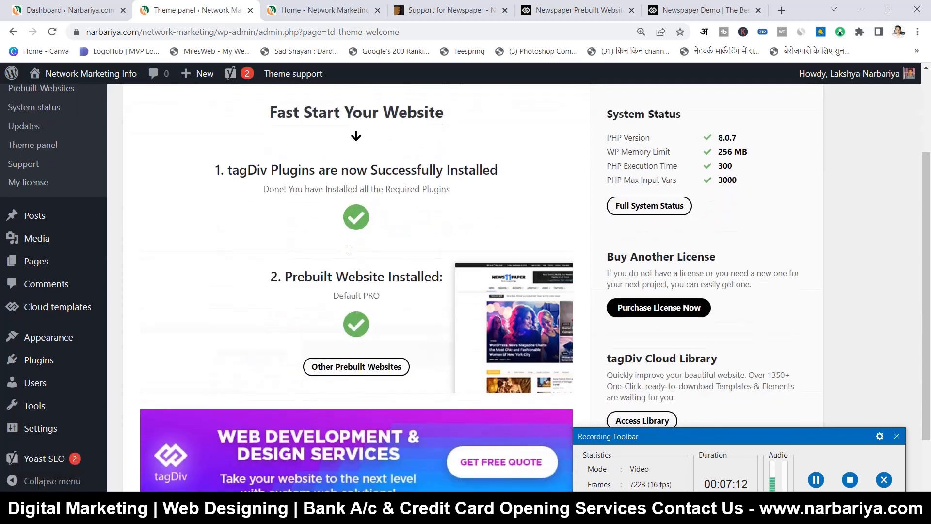
scroll(272, 270, up, 3)
scroll(353, 329, down, 2)
scroll(352, 329, down, 2)
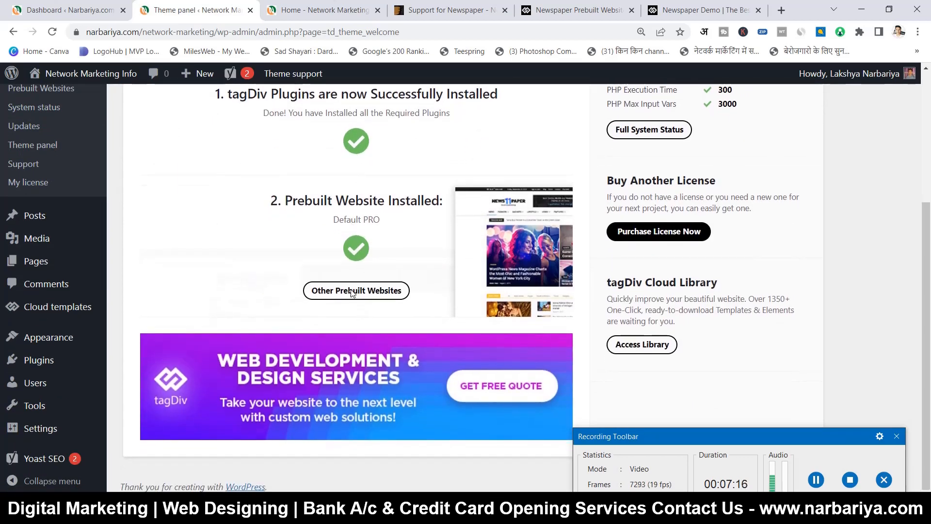
scroll(358, 155, up, 3)
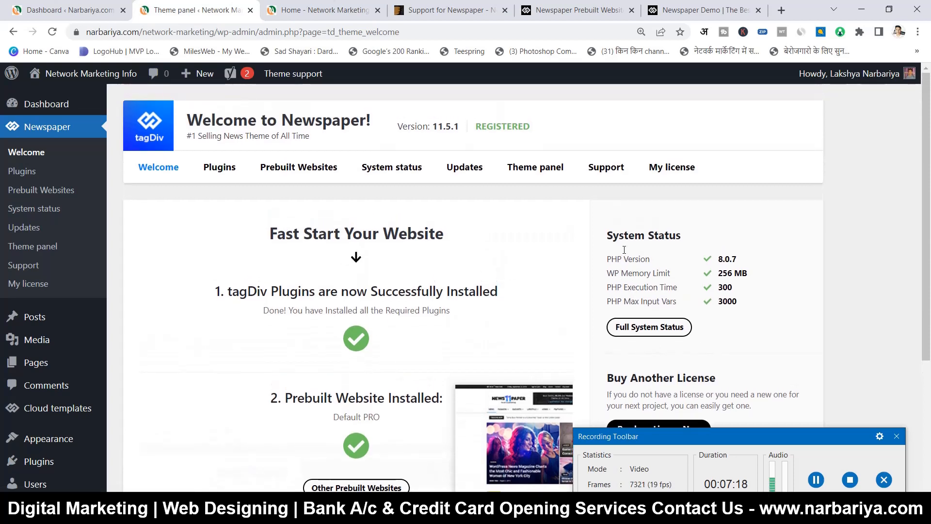
- Highlight the System Status entries from PHP Version to PHP Max Input Vars on the Welcome page
drag(607, 236, 743, 307)
double_click(744, 307)
drag(602, 240, 740, 303)
- Highlight the WP Memory Limit entry and its value in the System Status section, then clear the highlight
click(607, 281)
mouse_move(608, 271)
mouse_down()
mouse_move(752, 272)
mouse_move(608, 269)
mouse_up()
click(741, 277)
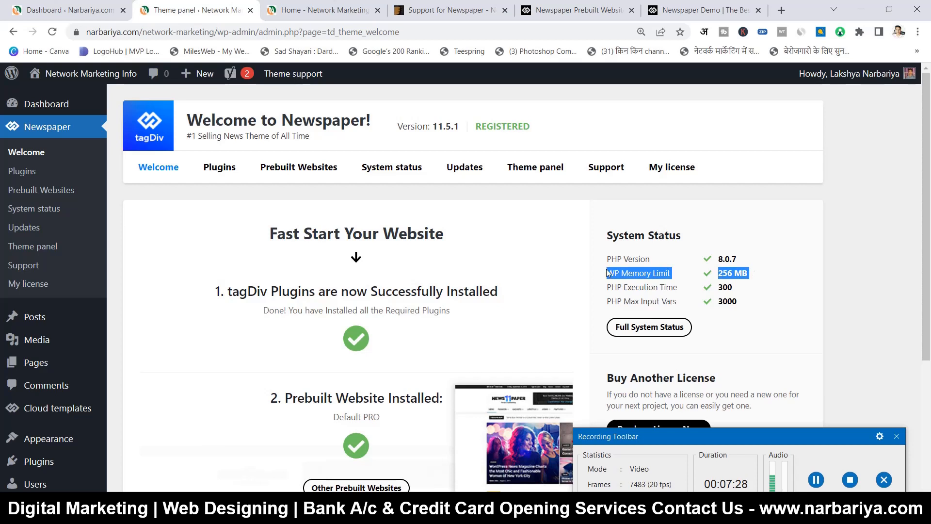
click(603, 273)
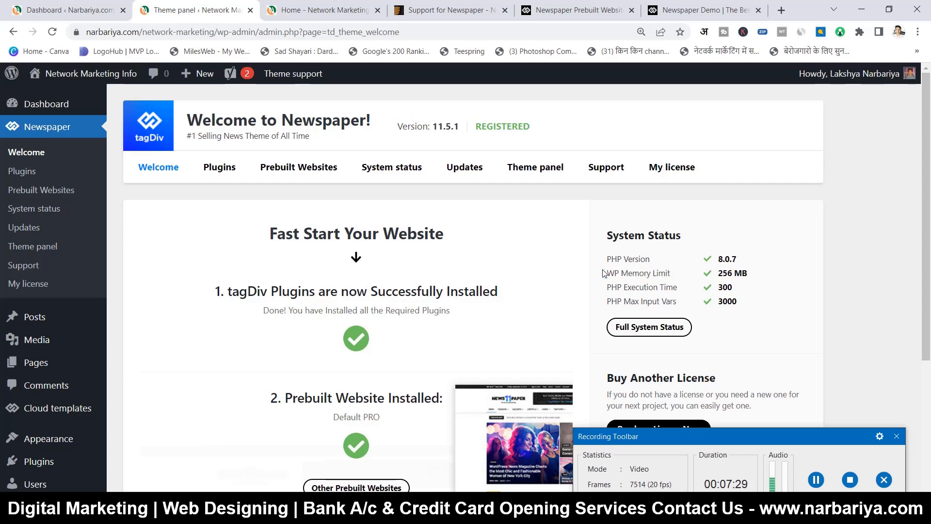
drag(603, 274, 738, 273)
click(663, 275)
mouse_move(718, 274)
mouse_down()
mouse_move(749, 274)
mouse_move(713, 275)
mouse_up()
click(690, 277)
drag(608, 274, 684, 275)
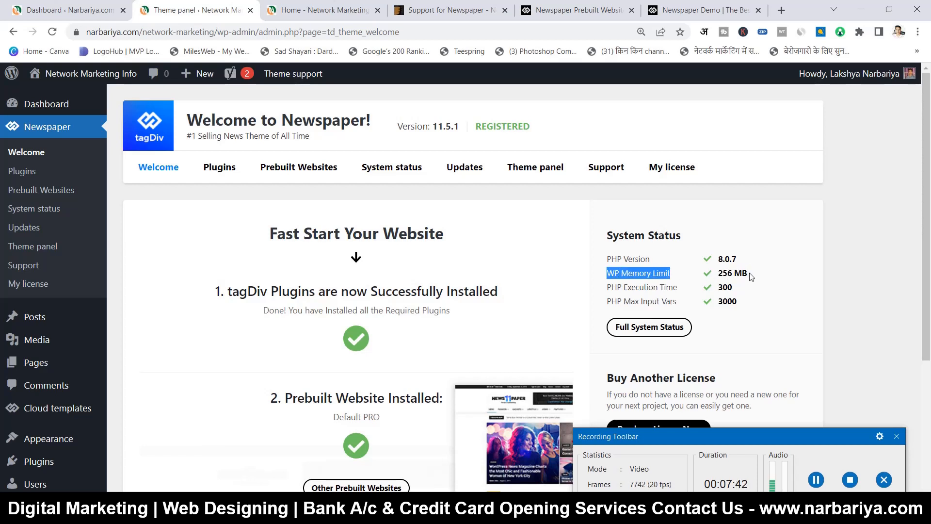
drag(750, 274, 608, 273)
click(608, 273)
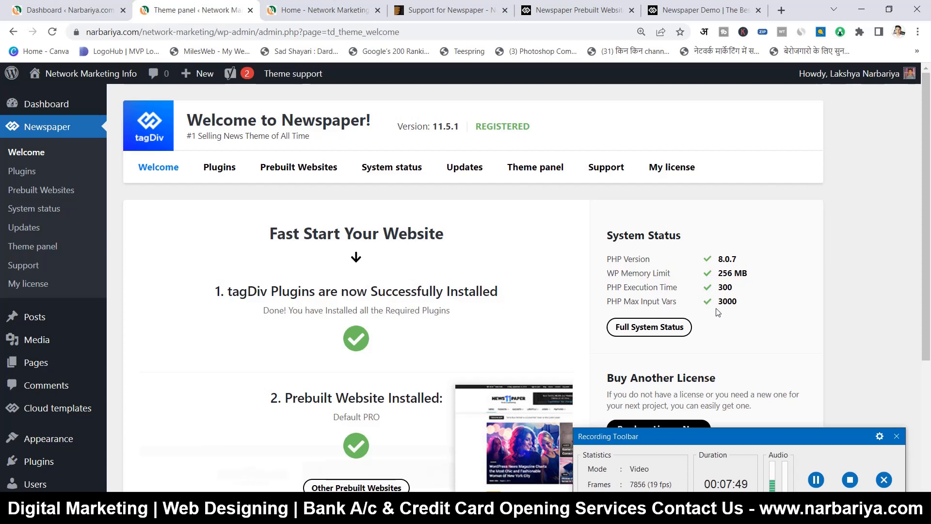
drag(760, 445, 761, 453)
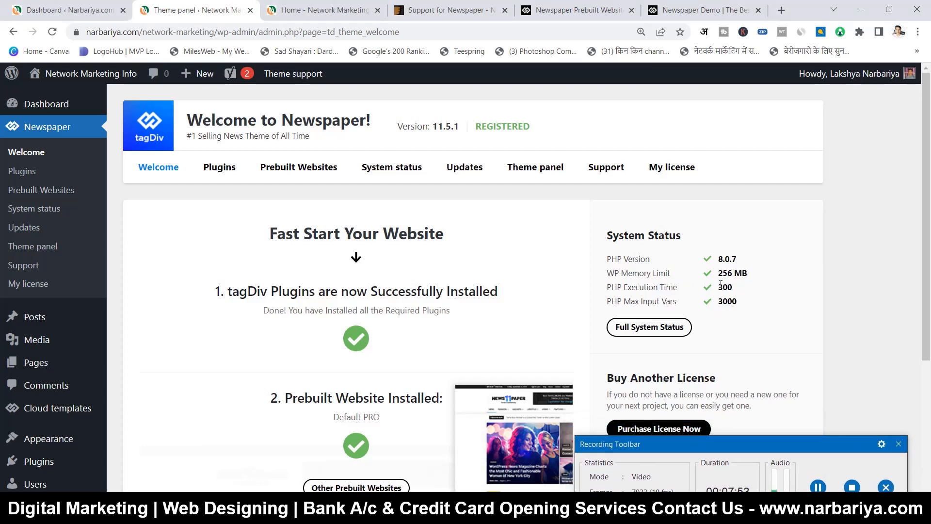
scroll(519, 295, down, 4)
scroll(518, 295, up, 5)
drag(720, 445, 721, 402)
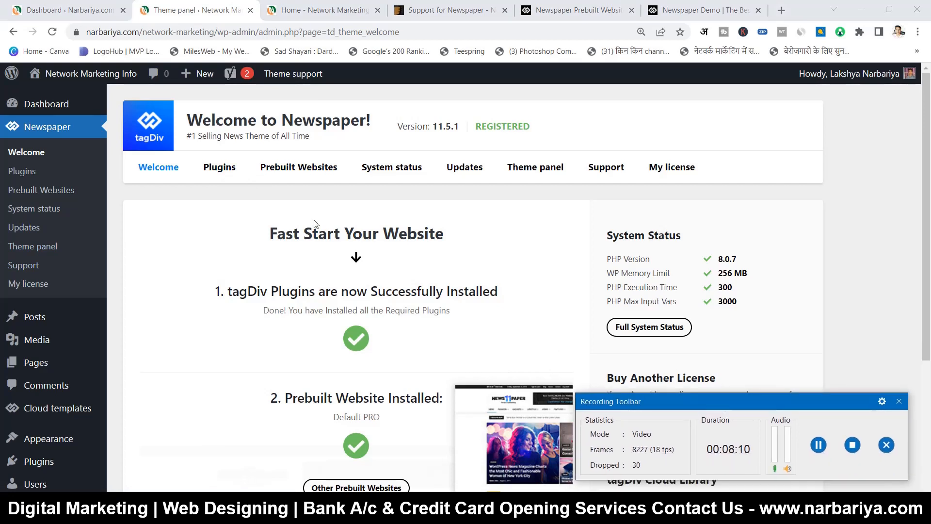
- Open the Newspaper theme's Plugins page and look over the included premium plugins, both active and optional
click(226, 173)
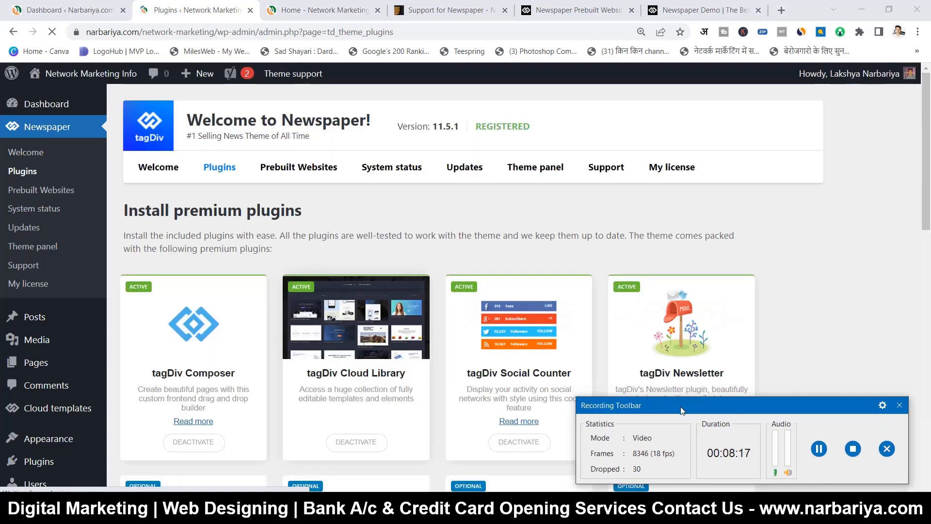
drag(679, 398, 688, 445)
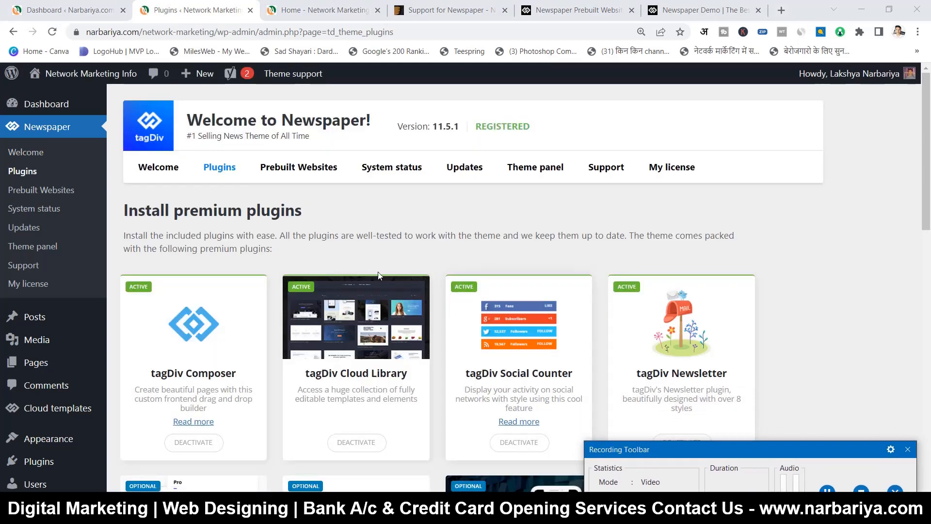
scroll(286, 222, down, 3)
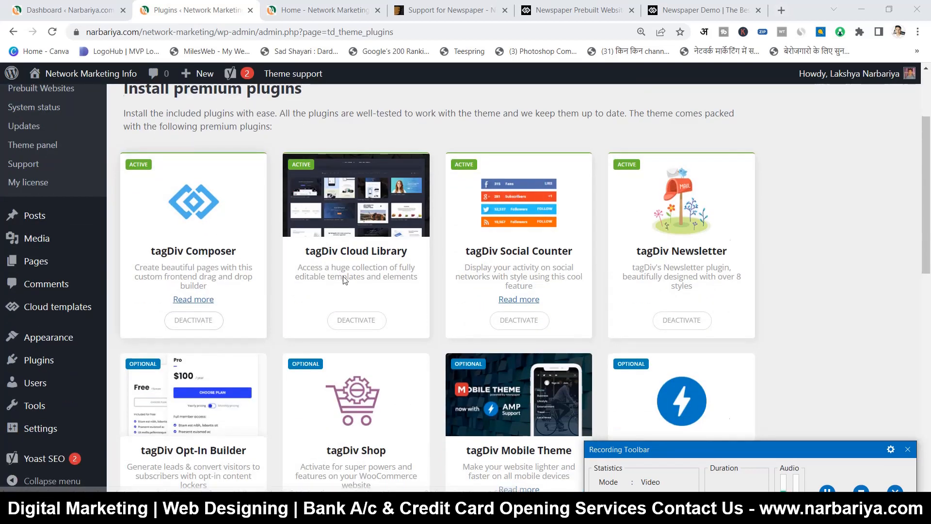
scroll(343, 276, down, 1)
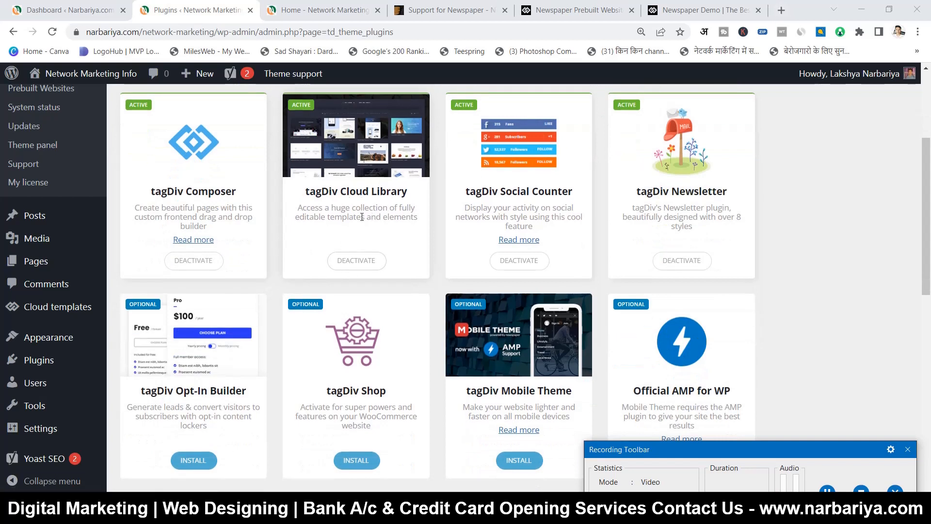
- Highlight the tagDiv Cloud Library plugin's description on the Plugins page, then clear the highlight
drag(297, 208, 362, 218)
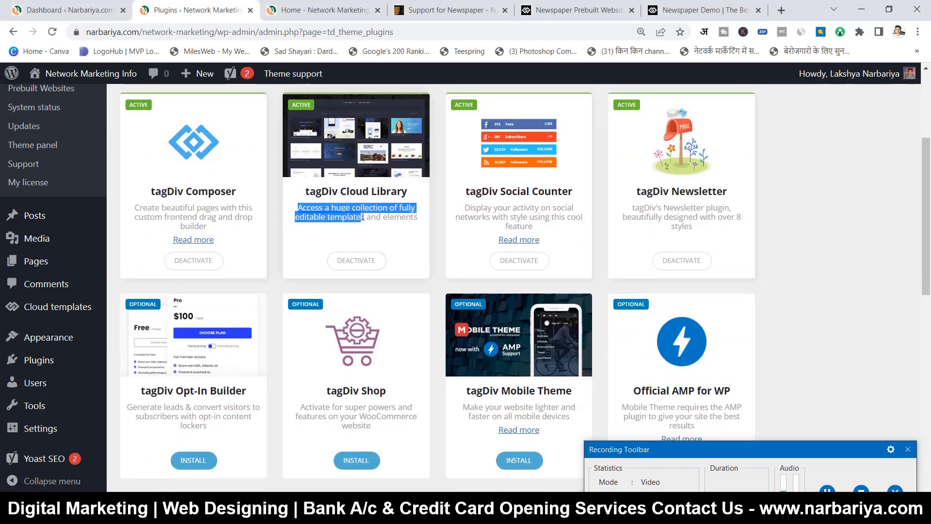
click(363, 217)
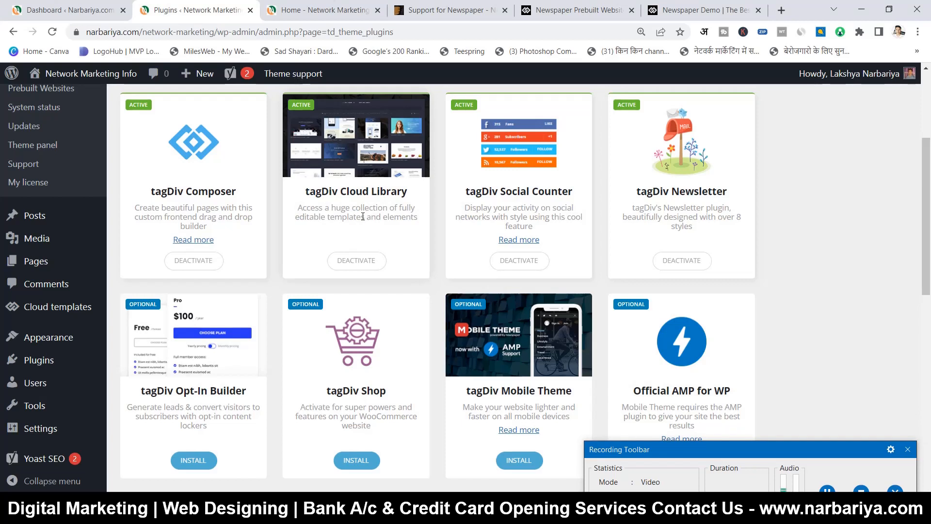
double_click(363, 217)
click(321, 212)
drag(320, 211, 357, 216)
click(356, 216)
- Switch to the Newspaper demo site and examine the Stay Connected block with its social network counters
click(698, 9)
scroll(780, 286, down, 5)
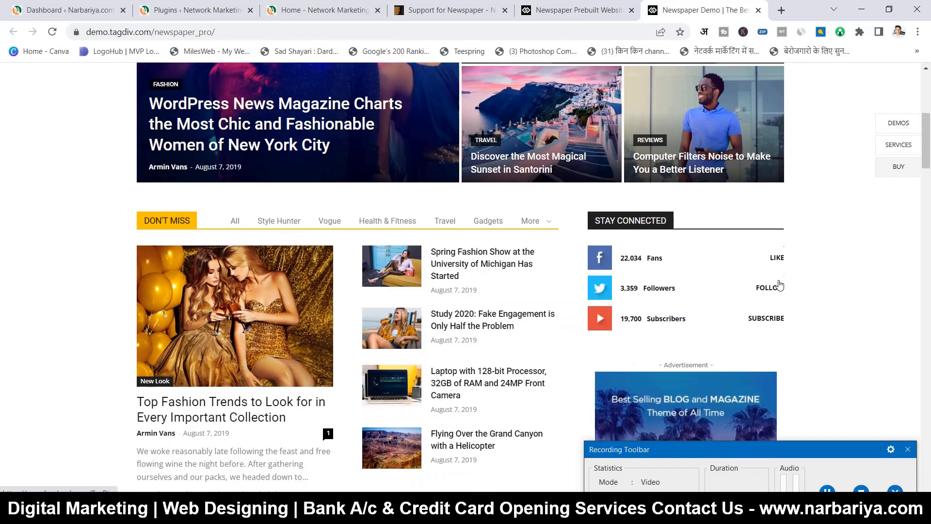
scroll(780, 286, down, 1)
scroll(780, 285, up, 2)
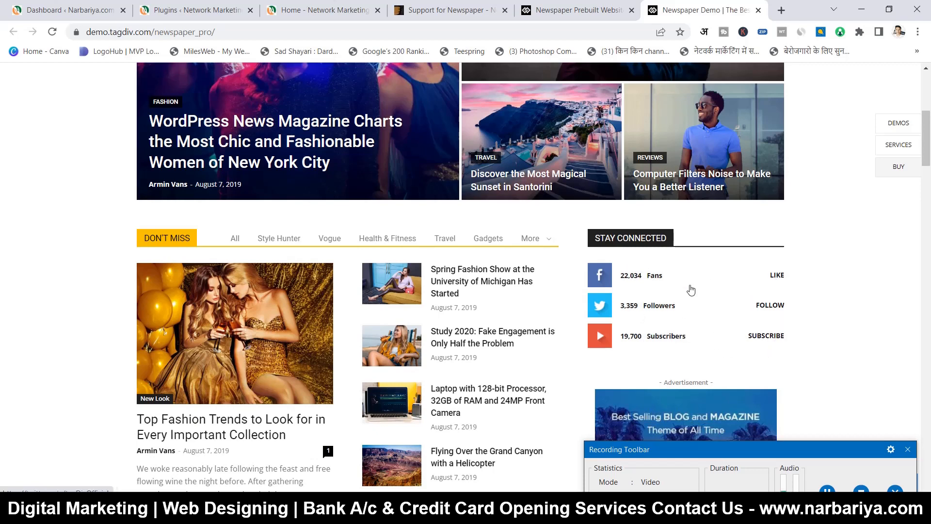
- Return to the theme's Plugins page and highlight the tagDiv Social Counter description, then clear the highlight
click(194, 9)
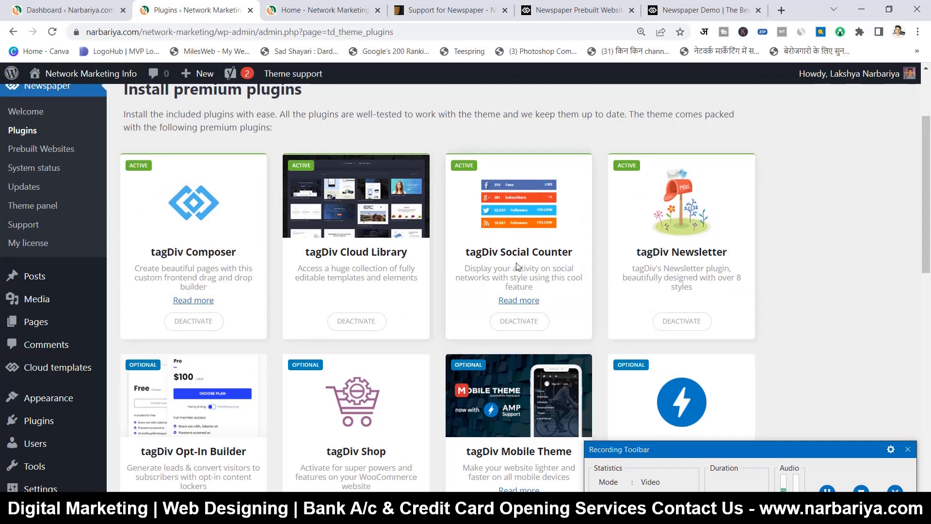
mouse_move(506, 280)
mouse_down()
mouse_move(537, 285)
mouse_move(494, 268)
mouse_up()
click(537, 285)
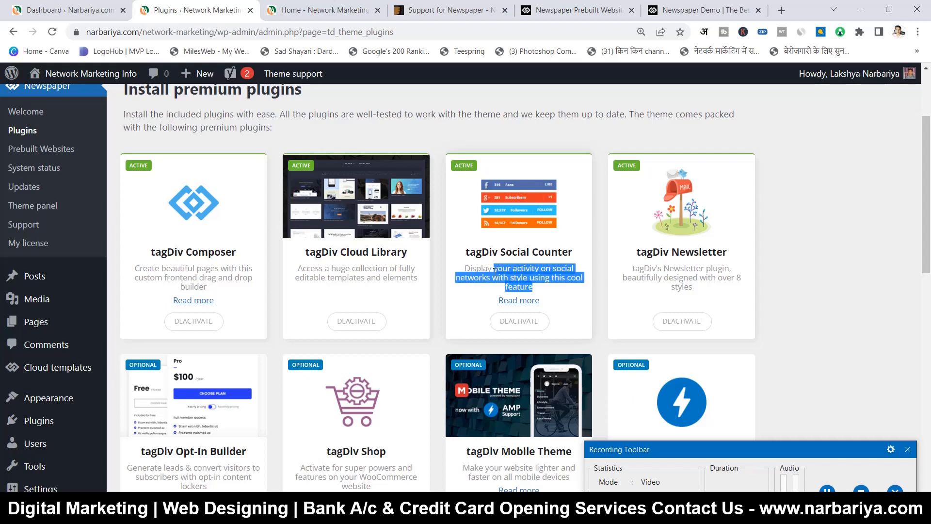
click(494, 269)
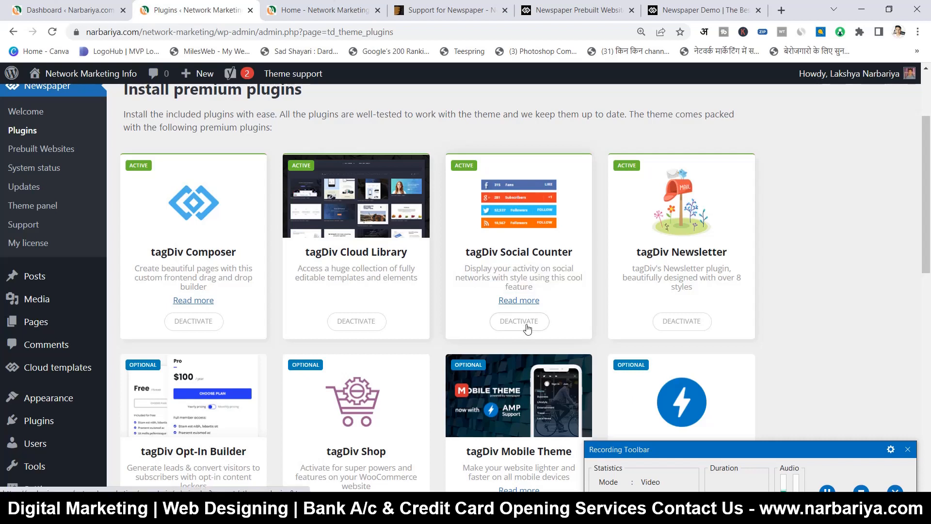
- Highlight the tagDiv Newsletter plugin's description, then clear the highlight
scroll(652, 322, down, 1)
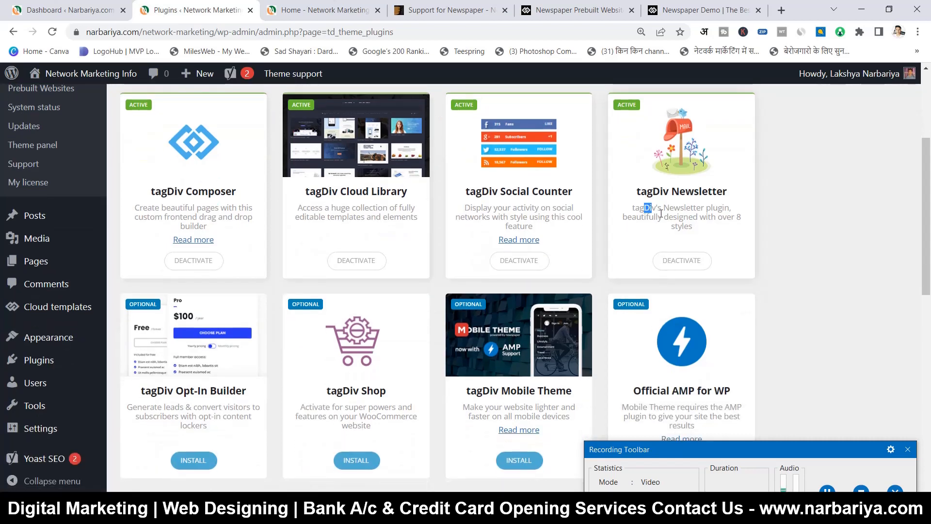
drag(648, 208, 687, 227)
click(686, 223)
scroll(686, 223, up, 1)
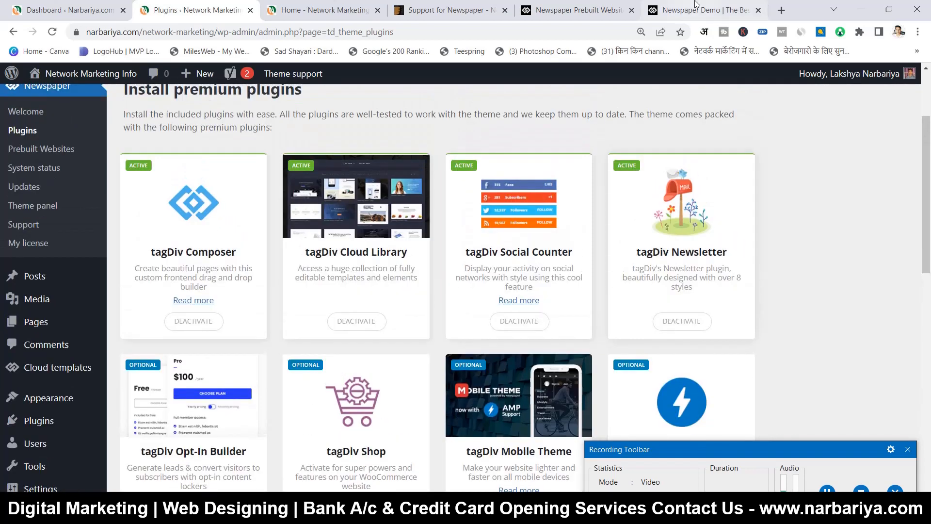
- Look through the Newspaper demo homepage down to its footer with Editor Picks, Popular Posts and Follow Us
click(699, 9)
scroll(651, 266, down, 4)
scroll(737, 315, down, 2)
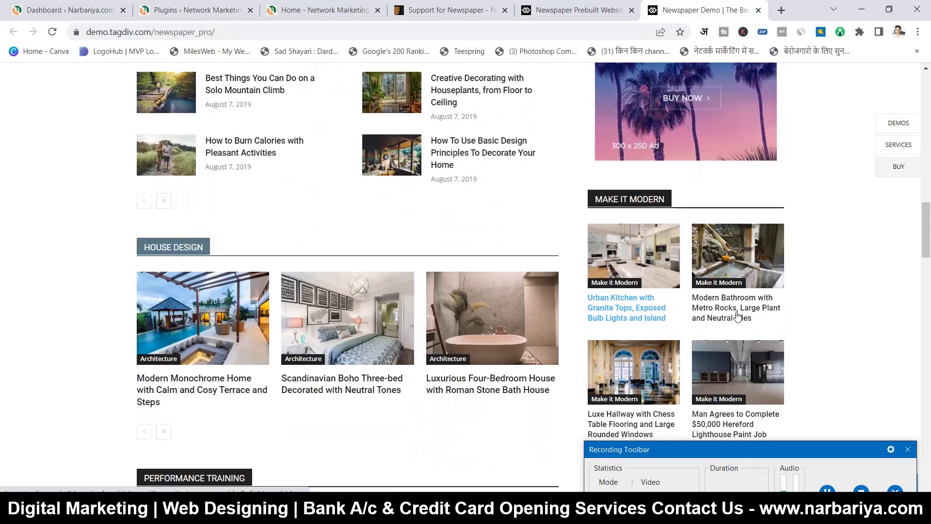
scroll(737, 316, down, 10)
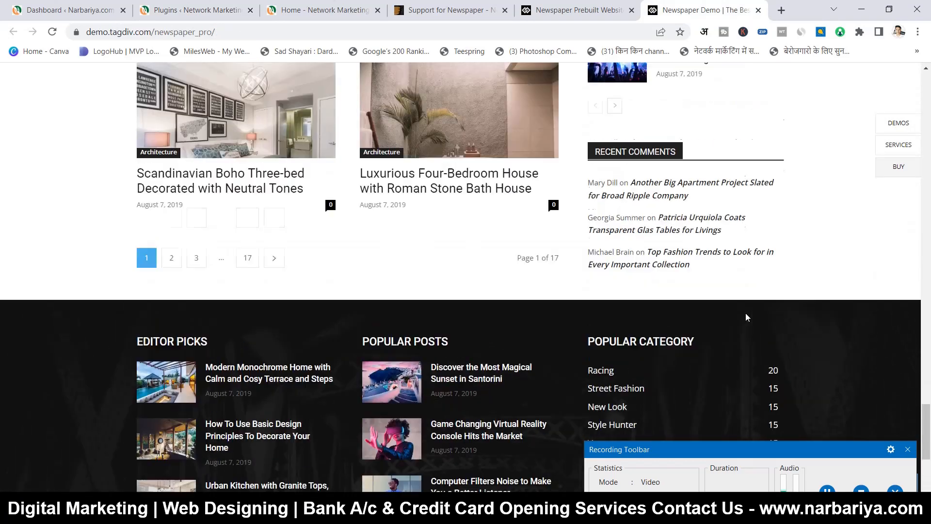
scroll(746, 313, down, 1)
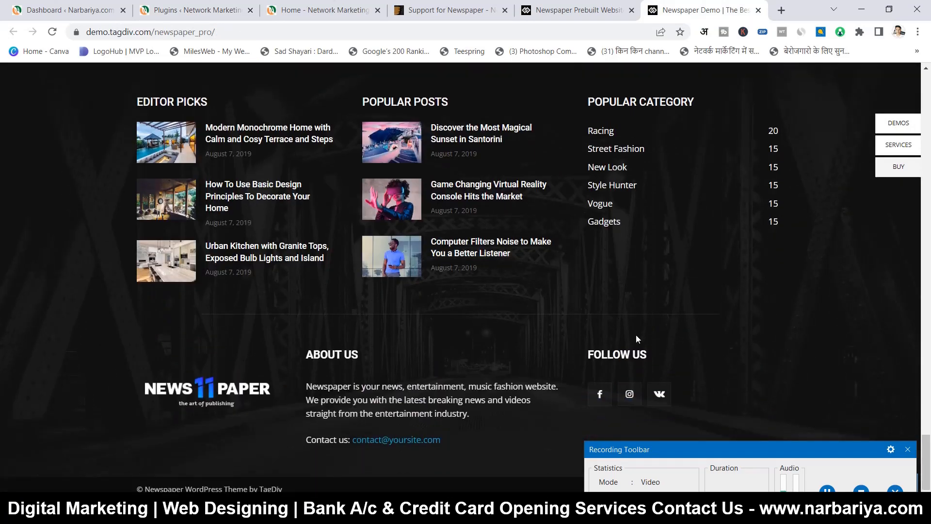
- Go back to the theme's Plugins page and review the full tagDiv Newsletter description by highlighting it, then clear the highlight
click(224, 6)
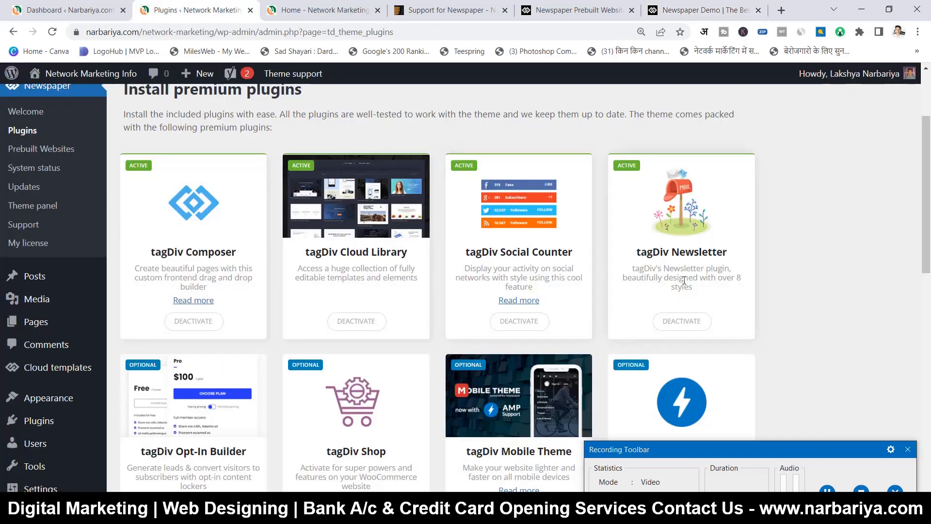
mouse_move(692, 286)
mouse_down()
mouse_move(633, 268)
mouse_move(696, 290)
mouse_up()
click(635, 269)
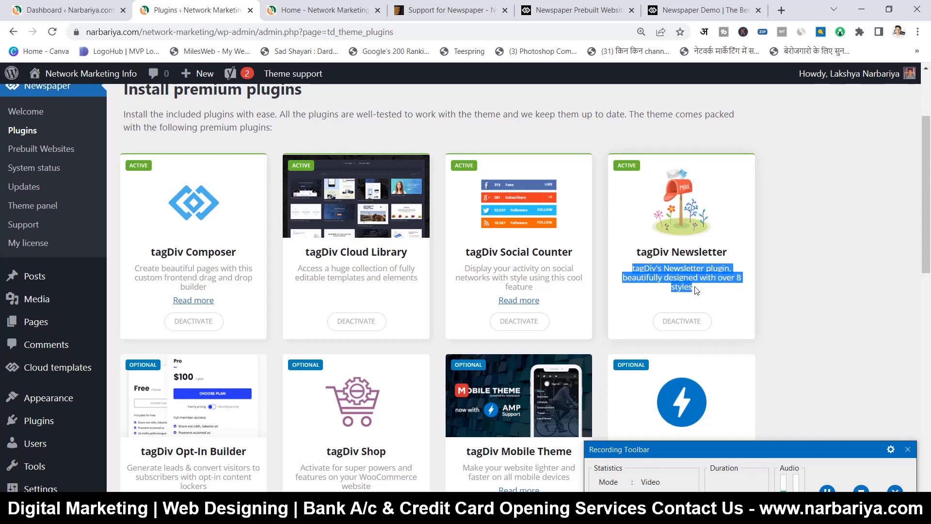
click(696, 290)
scroll(693, 290, down, 1)
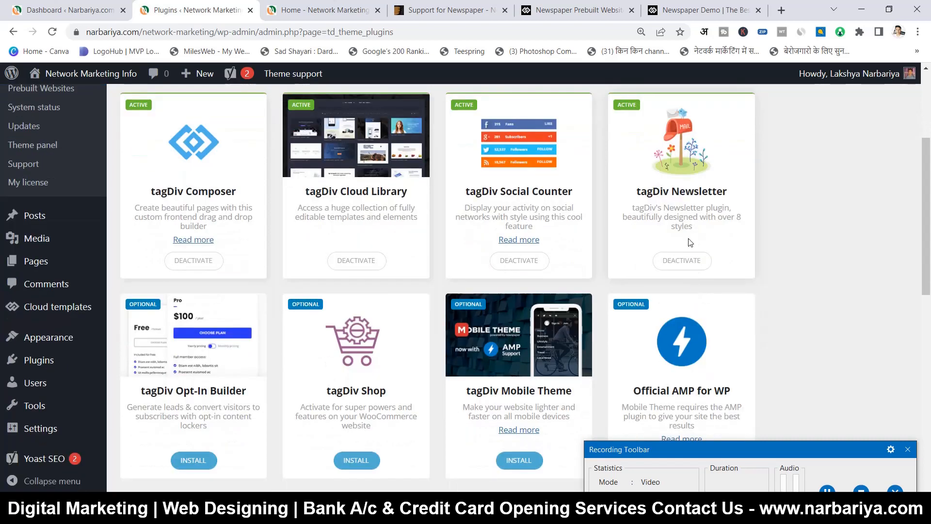
scroll(688, 223, down, 1)
scroll(645, 206, up, 1)
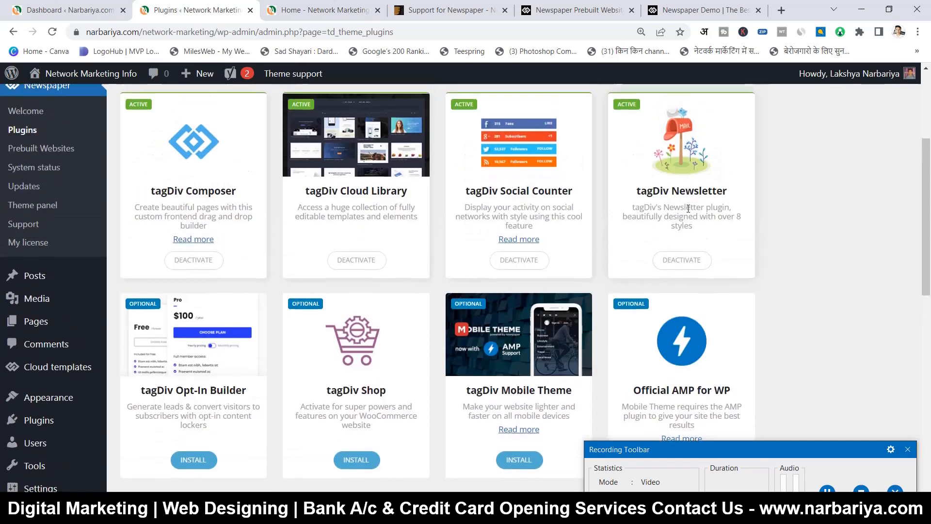
drag(631, 206, 692, 226)
click(696, 228)
click(690, 225)
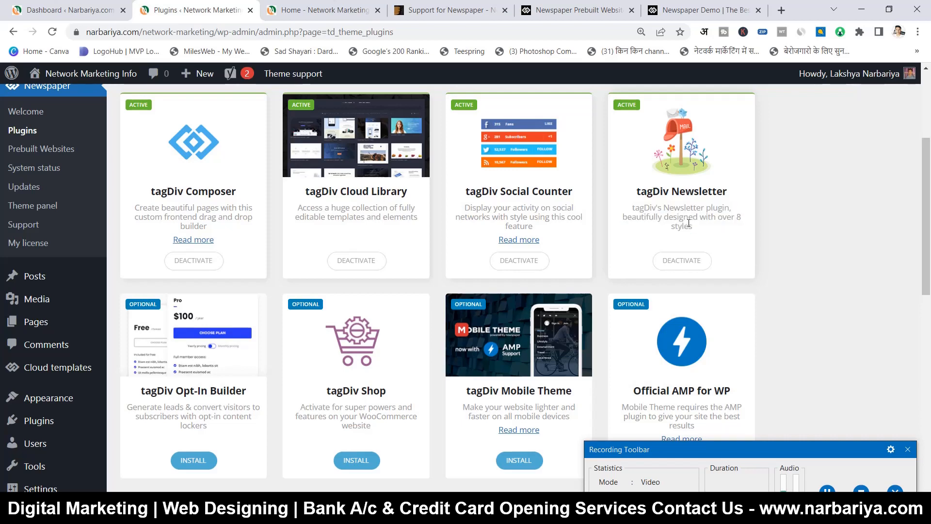
- Look over the optional plugins and highlight the tagDiv Opt-In Builder description, then clear the highlight
scroll(689, 223, down, 1)
scroll(688, 223, down, 2)
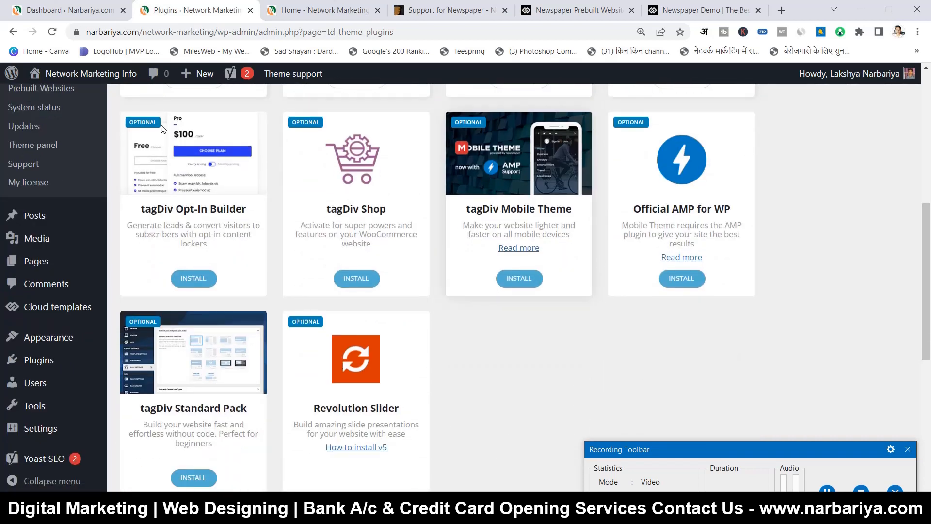
scroll(167, 117, up, 1)
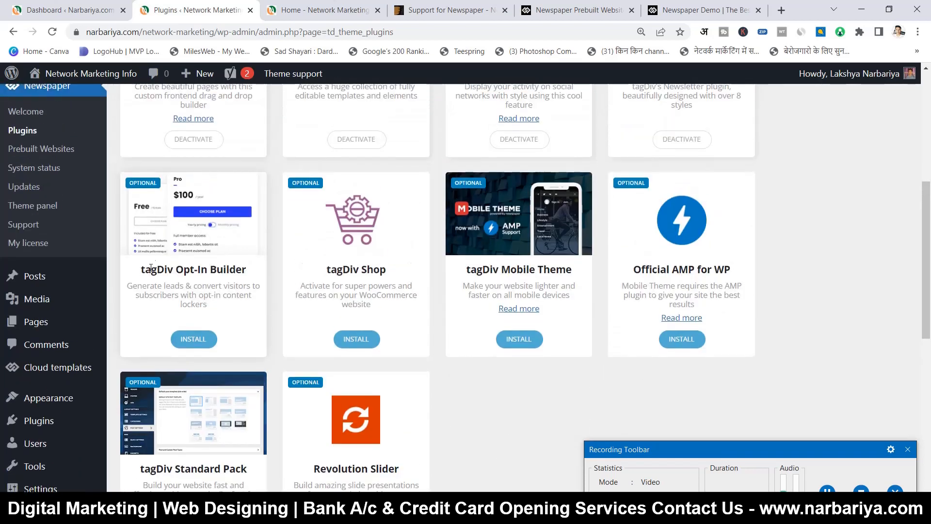
drag(137, 295, 200, 304)
click(188, 296)
click(199, 304)
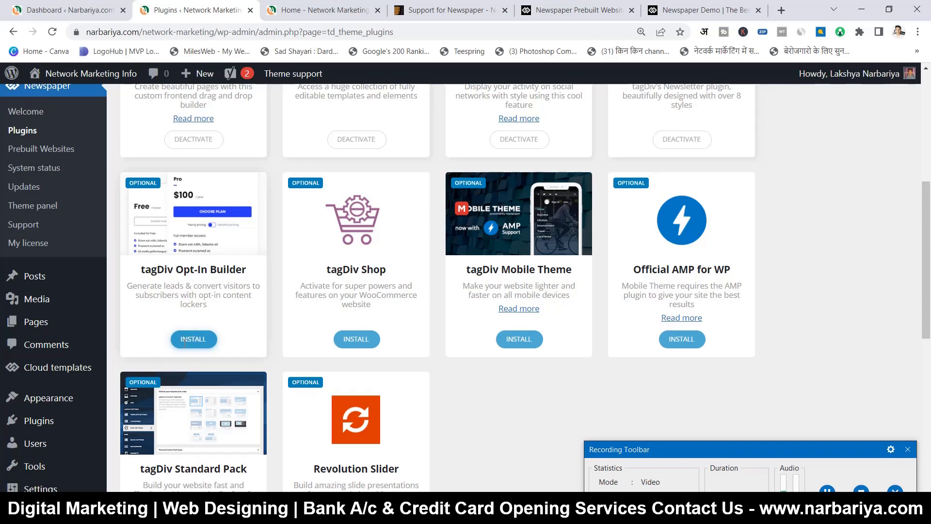
- Highlight the tagDiv Shop description, including its WooCommerce website wording, then clear the highlight
scroll(291, 296, down, 1)
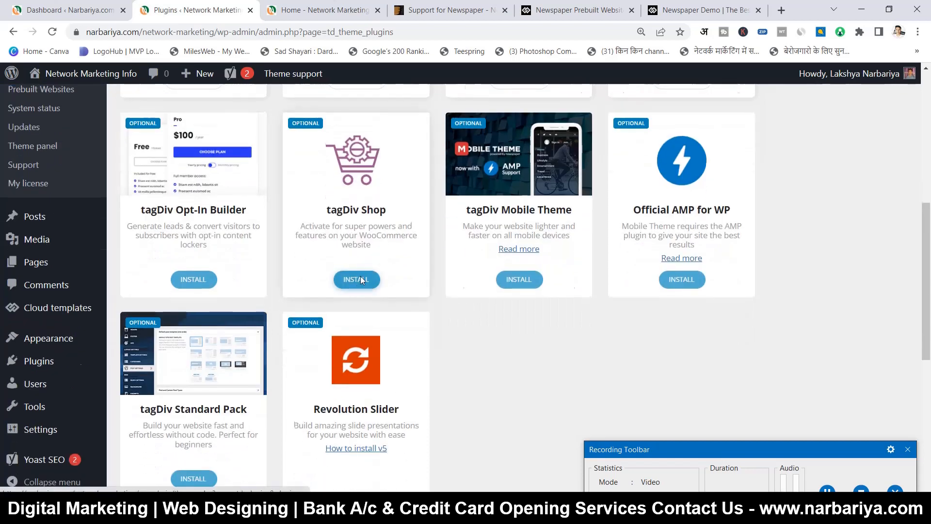
scroll(359, 286, up, 1)
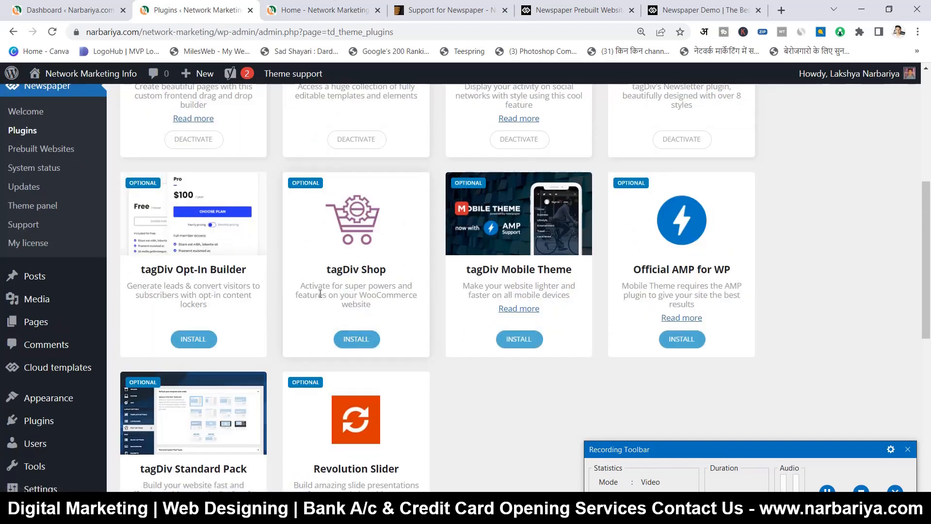
drag(320, 294, 378, 309)
click(359, 298)
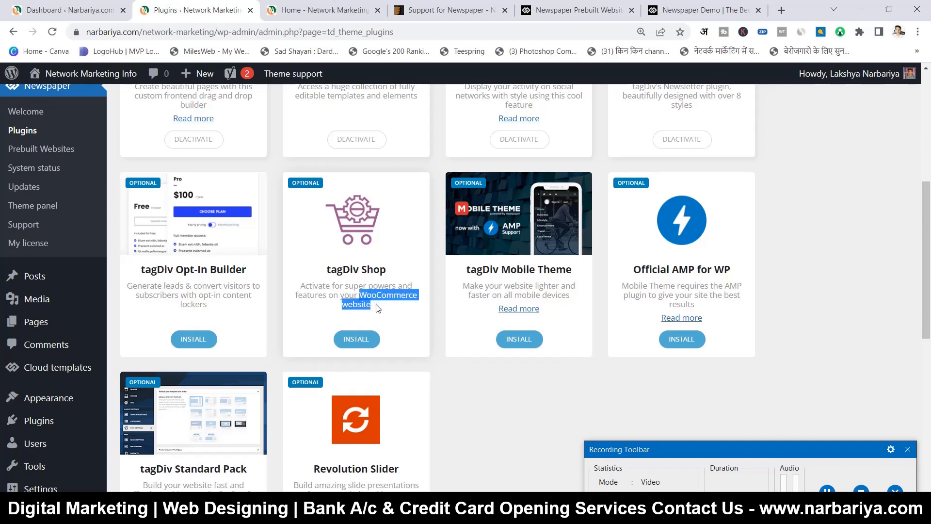
click(378, 308)
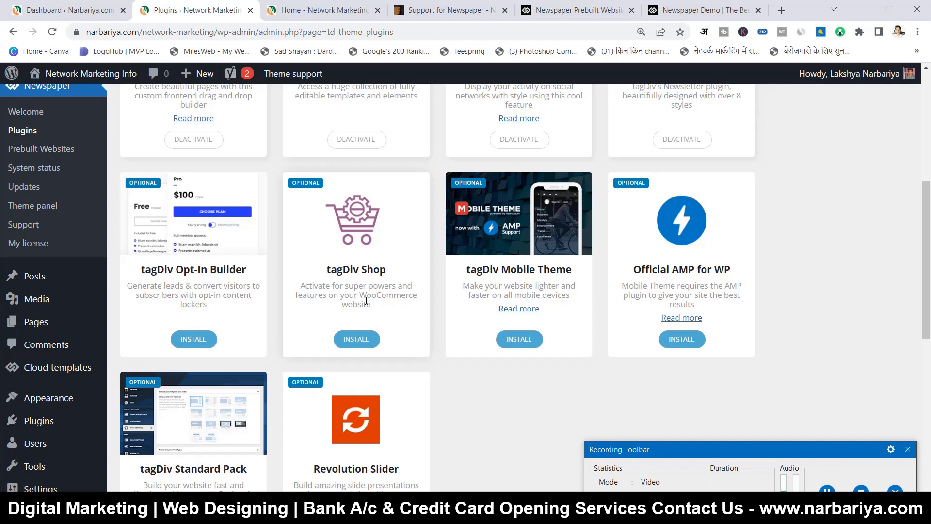
drag(360, 297, 313, 286)
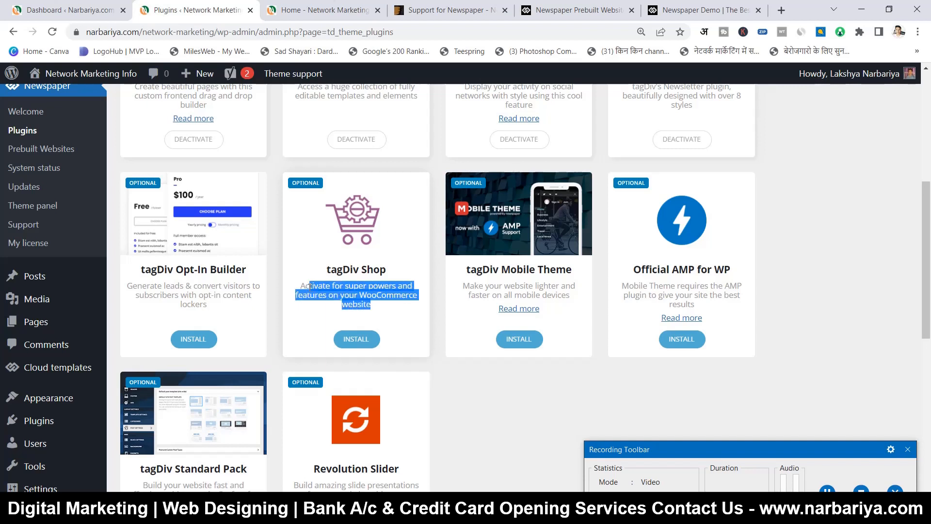
click(352, 300)
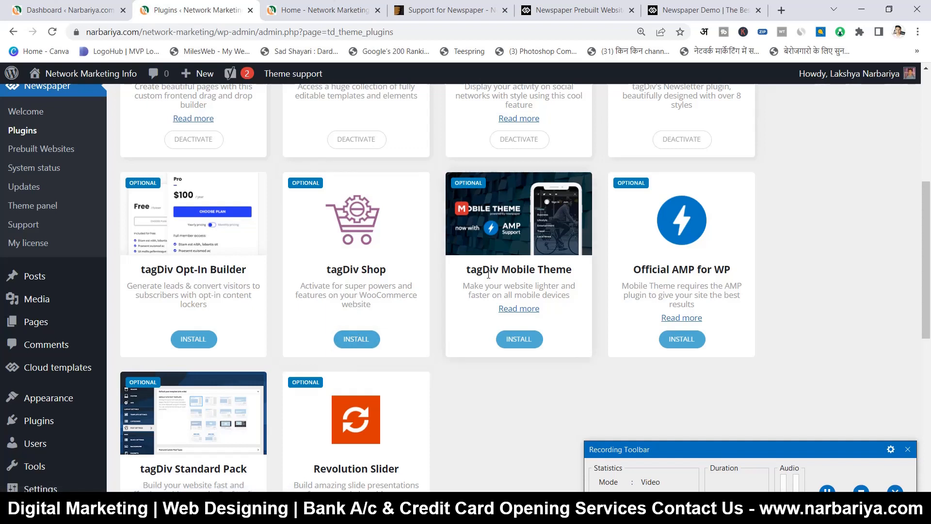
- Highlight the tagDiv Mobile Theme plugin's name and description, then clear the highlight
drag(466, 271, 534, 287)
click(546, 287)
drag(478, 289, 540, 289)
click(539, 288)
scroll(540, 288, up, 1)
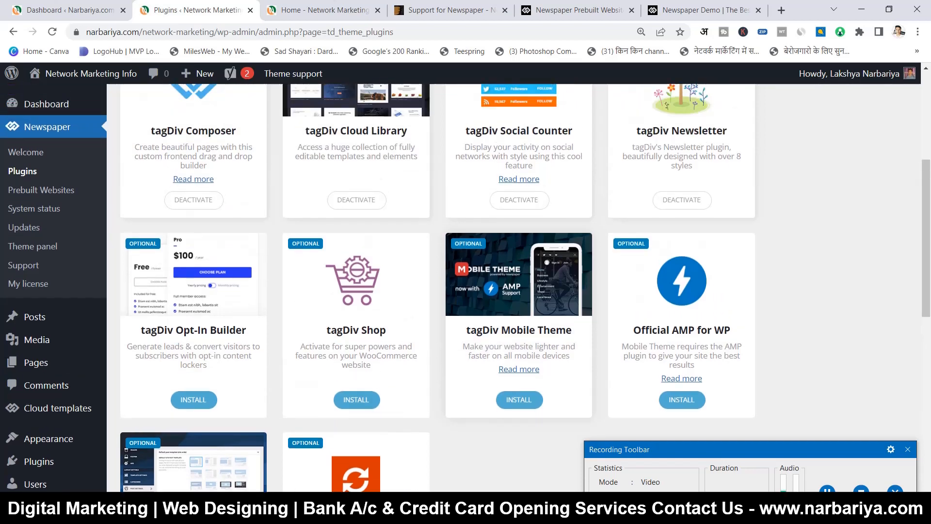
- Review the Newspaper demo homepage from its header navigation menus down to the House Design section
click(655, 4)
scroll(357, 176, up, 20)
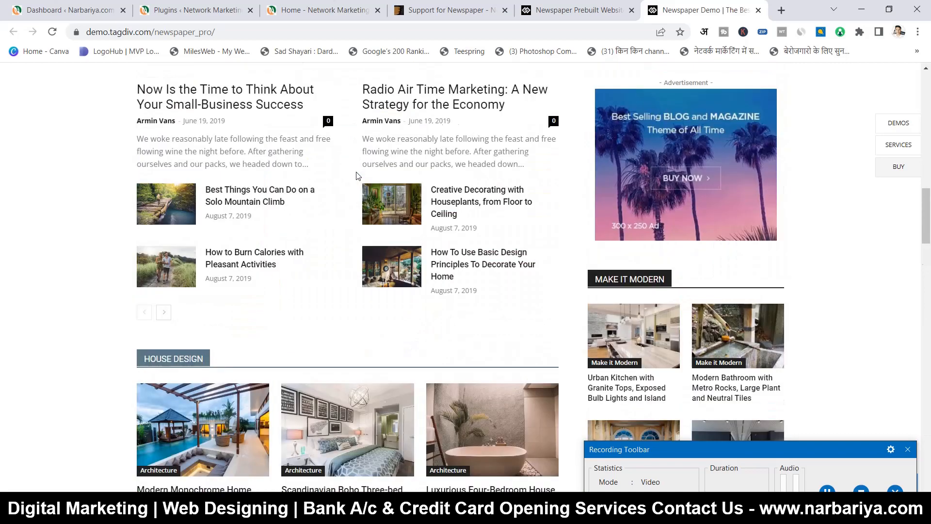
scroll(357, 181, up, 10)
scroll(214, 191, down, 1)
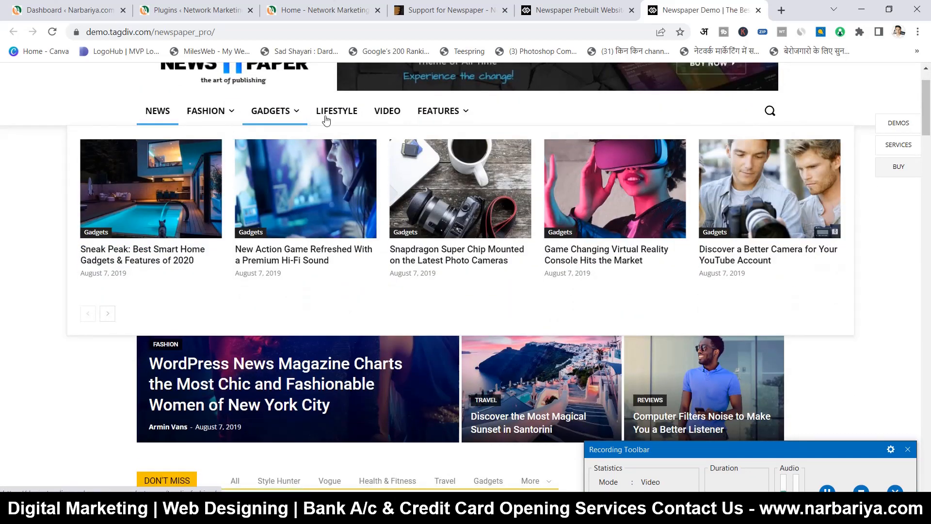
mouse_move(211, 111)
scroll(436, 239, down, 4)
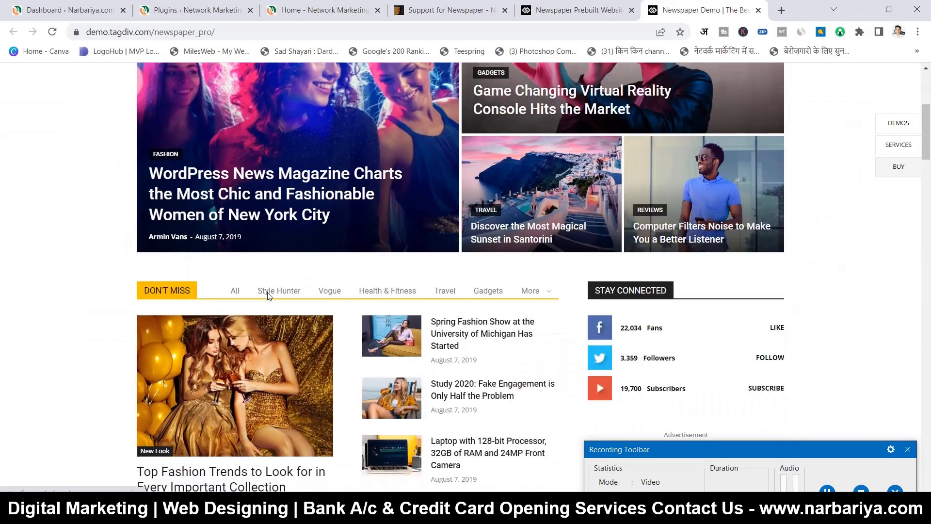
scroll(268, 295, down, 15)
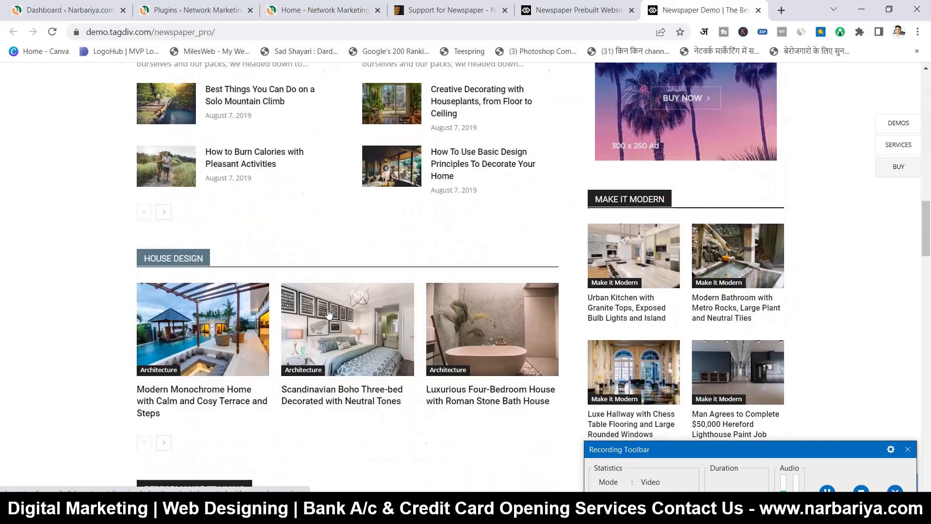
- Return to the theme's Plugins page and highlight the tagDiv Mobile Theme title and description again, then clear the highlight
click(227, 13)
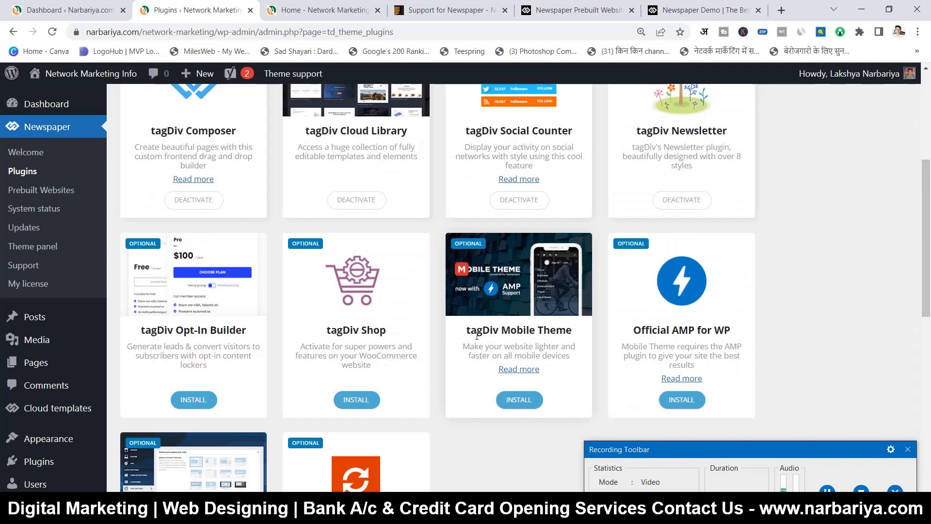
drag(476, 331, 539, 348)
click(539, 348)
drag(478, 349, 544, 351)
click(544, 351)
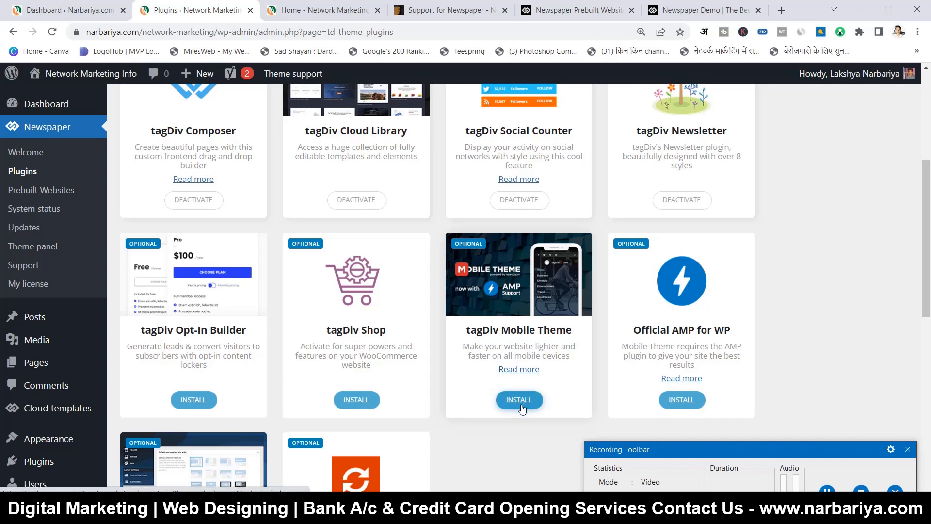
- Highlight the Official AMP for WP plugin's description, then clear the highlight
scroll(567, 390, down, 1)
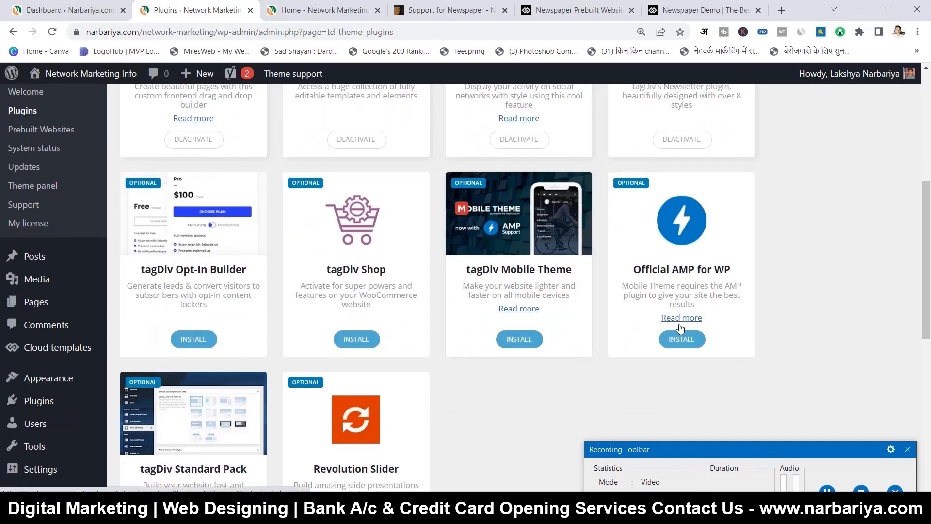
drag(639, 286, 700, 297)
click(663, 292)
click(699, 298)
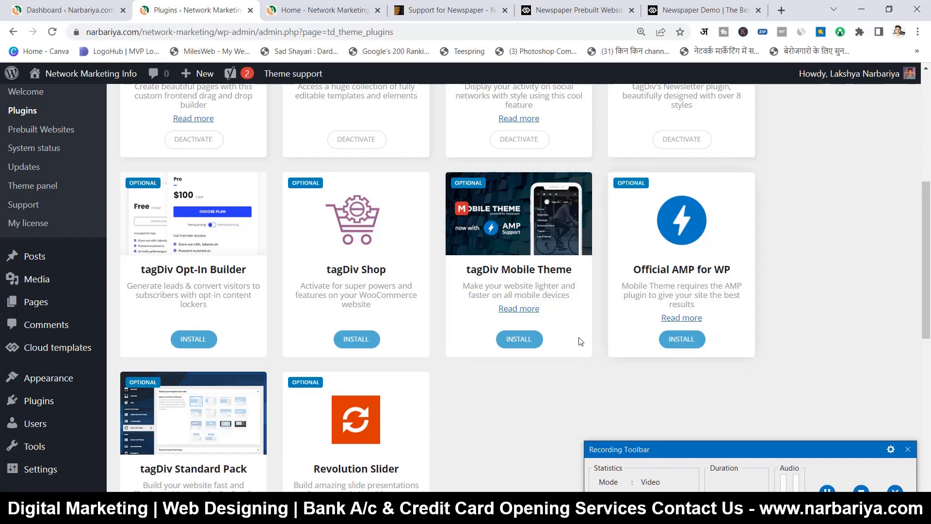
- Highlight the tagDiv Standard Pack plugin's description on the Plugins page and clear the highlight
scroll(630, 335, down, 2)
scroll(644, 195, down, 2)
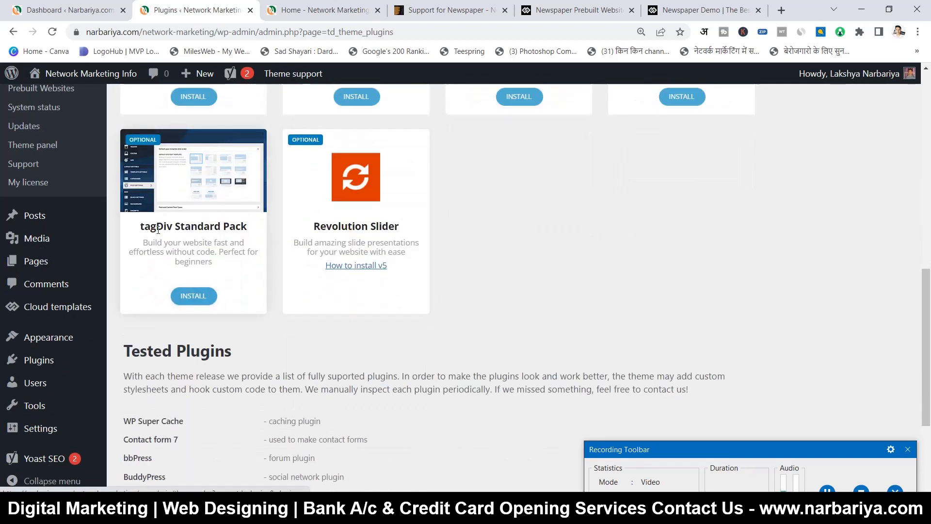
drag(156, 252, 197, 263)
click(203, 263)
click(160, 246)
click(208, 264)
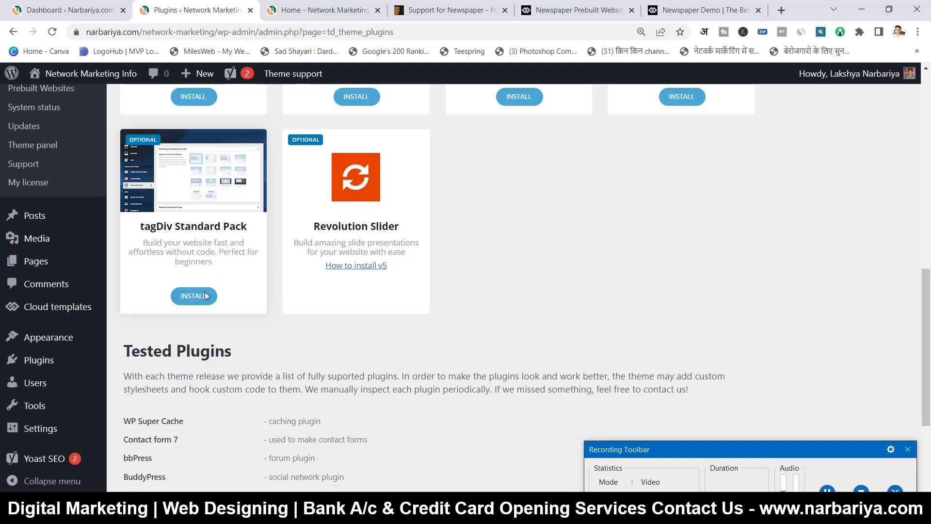
- Highlight the Revolution Slider plugin's description, clear the highlight and bring up the Tested Plugins section
drag(356, 244, 387, 253)
scroll(481, 273, down, 2)
click(433, 244)
scroll(394, 257, down, 1)
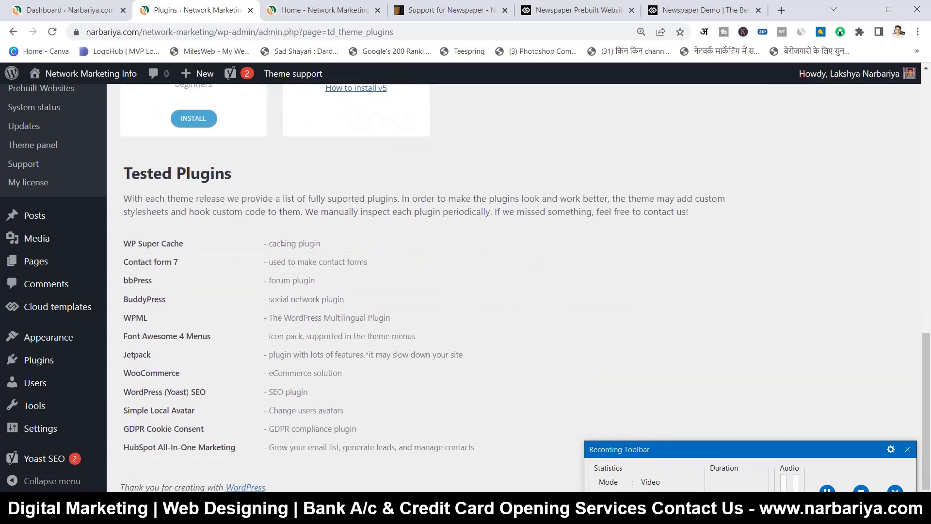
- Highlight the Tested Plugins list, followed by the WP Super Cache entry and its purpose, and clear the highlight
drag(121, 169, 337, 355)
click(248, 296)
mouse_move(264, 244)
mouse_down()
mouse_move(315, 244)
mouse_move(277, 244)
mouse_up()
click(275, 245)
drag(125, 238, 195, 243)
click(196, 244)
- Highlight the names and purposes of Contact form 7, bbPress and BuddyPress in turn, clearing the highlight at the end
drag(265, 261, 292, 262)
drag(124, 262, 191, 262)
click(192, 263)
drag(263, 280, 274, 282)
drag(138, 281, 158, 281)
drag(272, 300, 263, 300)
drag(138, 299, 167, 299)
click(224, 338)
- Highlight the WPML and Font Awesome 4 Menus entries in the Tested Plugins list
drag(271, 318, 297, 318)
click(296, 318)
drag(125, 317, 331, 338)
click(149, 350)
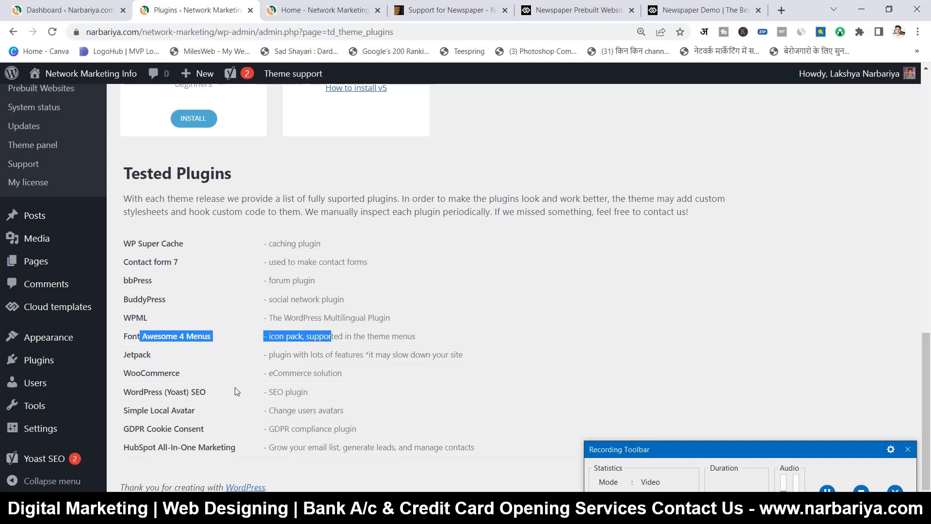
- Highlight the Yoast SEO plugin's purpose and the HubSpot All-In-One Marketing entry, and clear the highlight
mouse_move(265, 392)
mouse_down()
mouse_move(304, 392)
mouse_move(274, 392)
mouse_up()
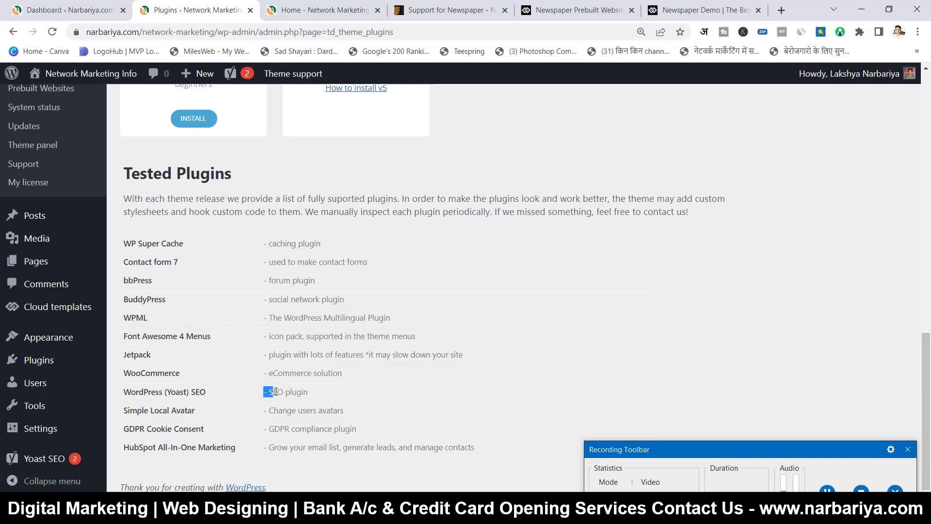
click(215, 408)
drag(270, 447, 423, 445)
click(424, 444)
drag(138, 448, 254, 453)
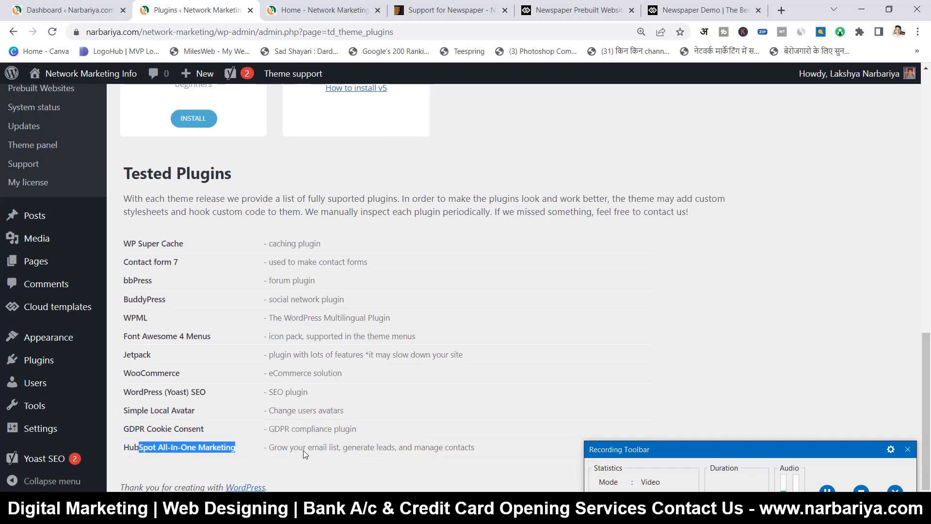
click(316, 446)
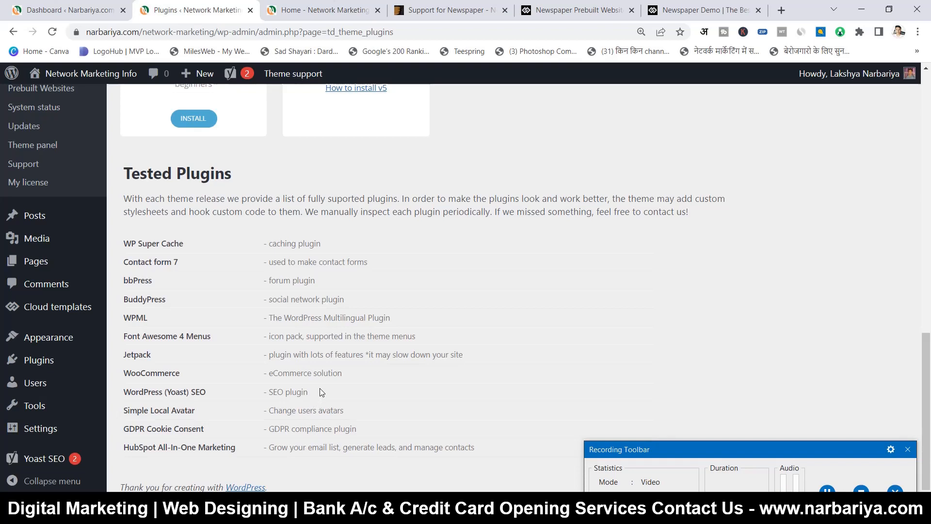
- Highlight the Tested Plugins list from its introduction to Simple Local Avatar and clear the highlight
drag(223, 207, 243, 412)
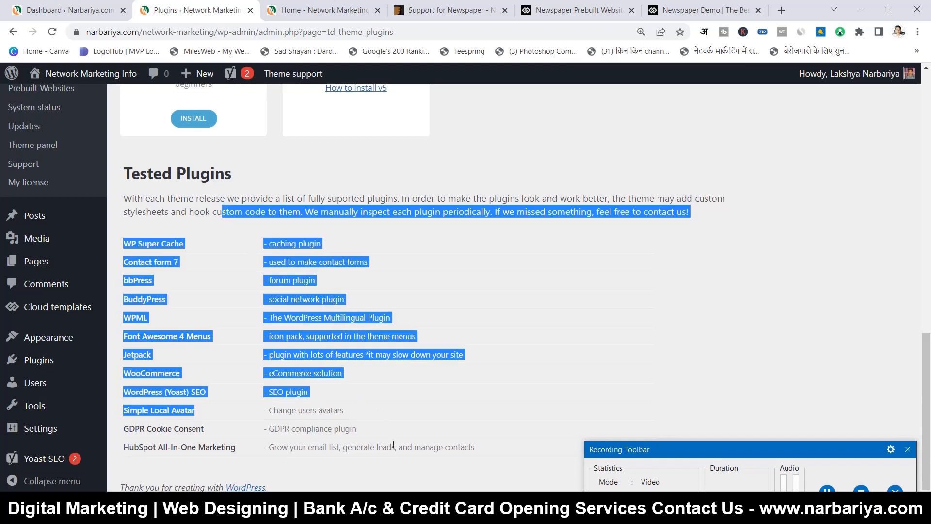
click(392, 439)
drag(414, 413, 388, 426)
click(455, 384)
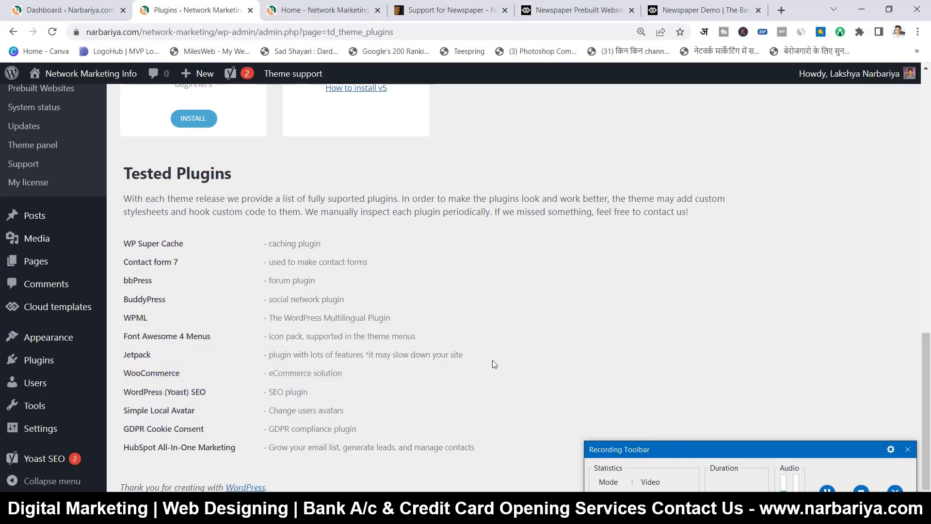
- Open the theme's Prebuilt Websites page, highlight its introduction and the two install options, and clear the highlight
scroll(490, 349, up, 15)
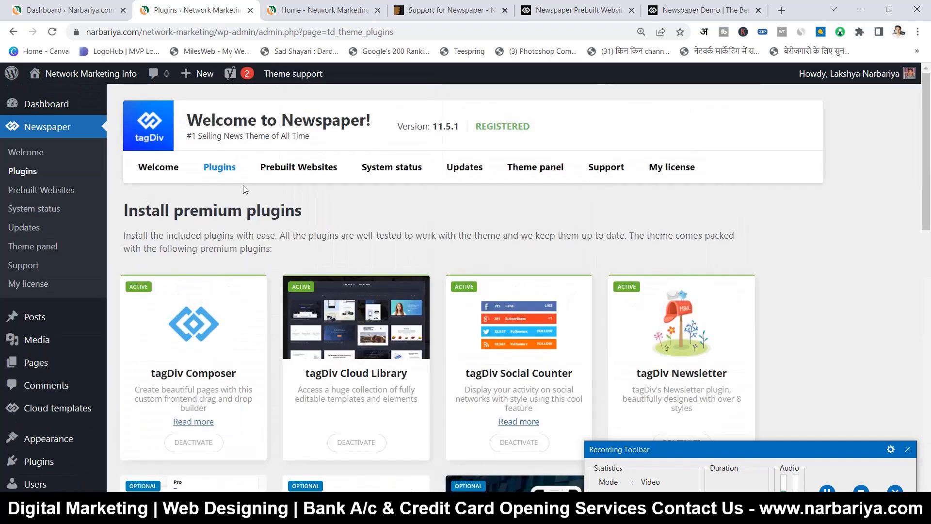
click(294, 170)
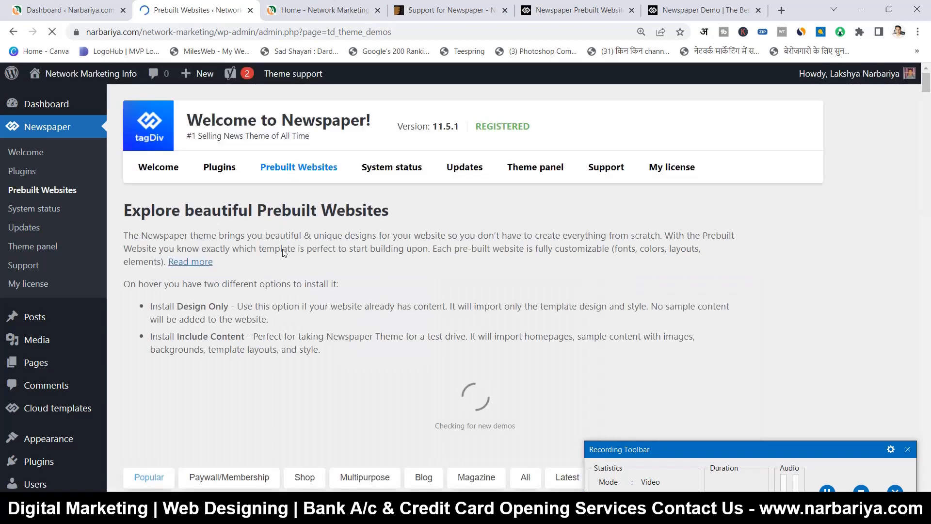
scroll(281, 251, down, 1)
scroll(276, 247, down, 1)
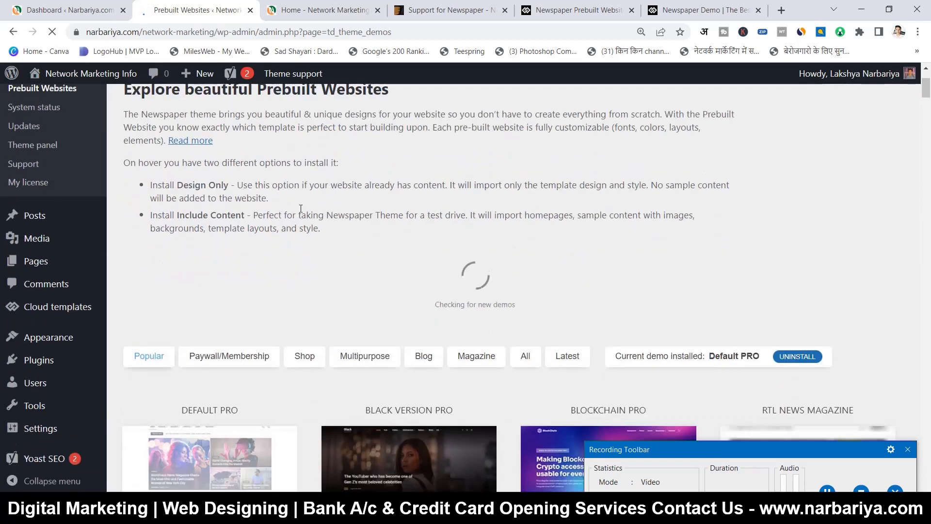
scroll(267, 233, up, 2)
drag(264, 232, 350, 262)
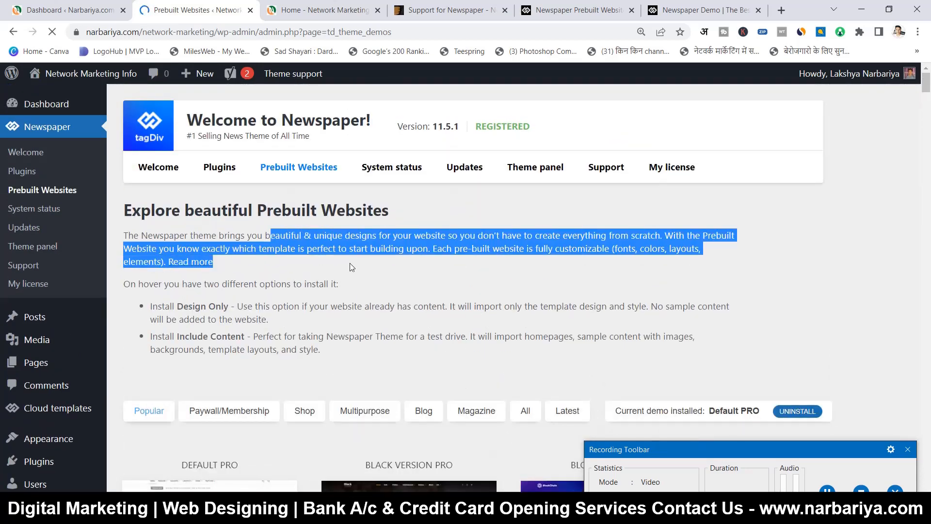
drag(289, 306, 335, 336)
click(334, 335)
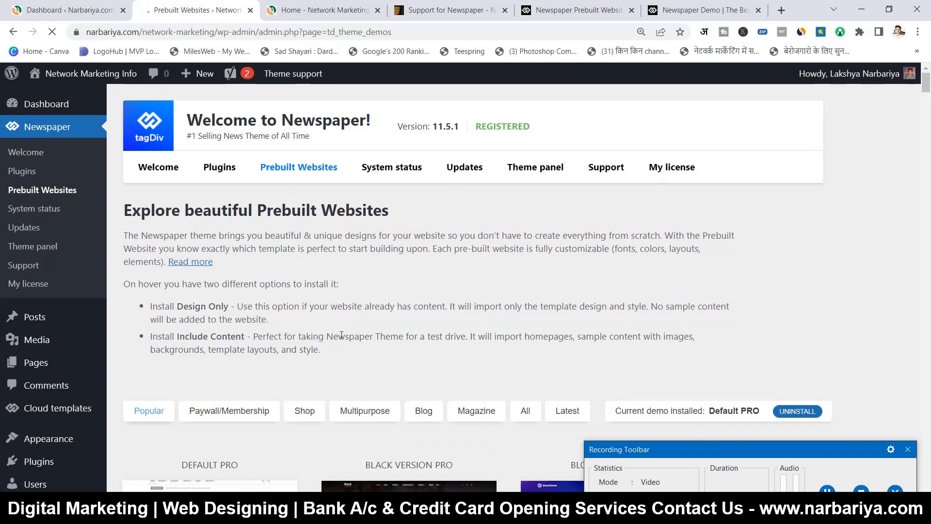
- Review the prebuilt website category filters, highlight the Default PRO demo's title and clear the highlight
scroll(327, 272, down, 3)
scroll(327, 272, down, 1)
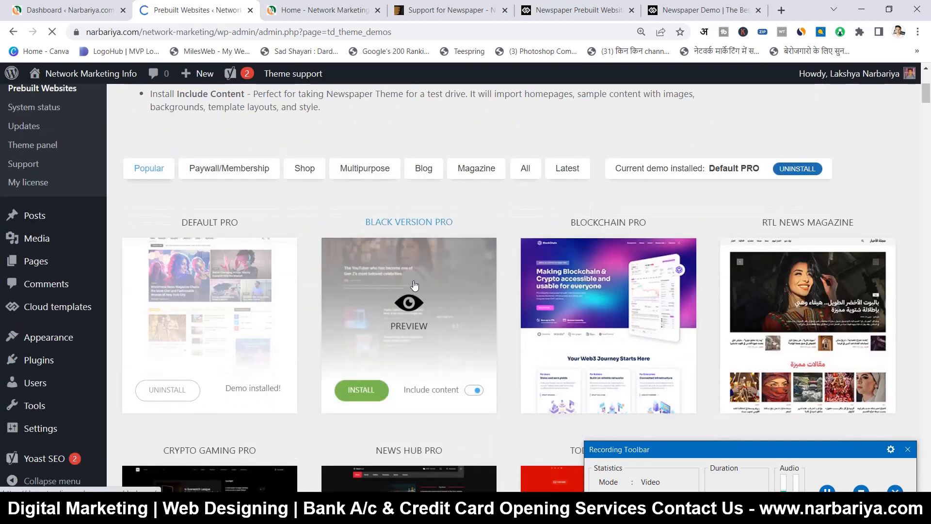
scroll(301, 247, down, 1)
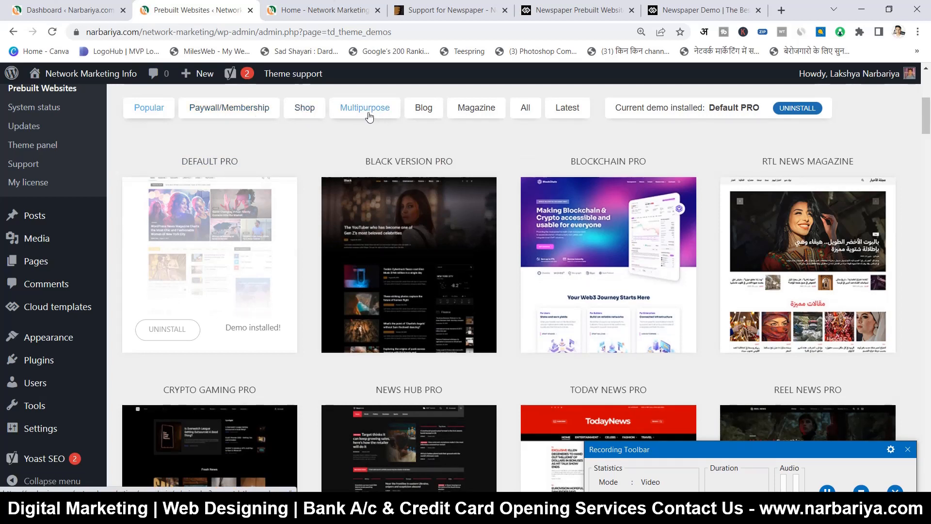
scroll(368, 116, up, 1)
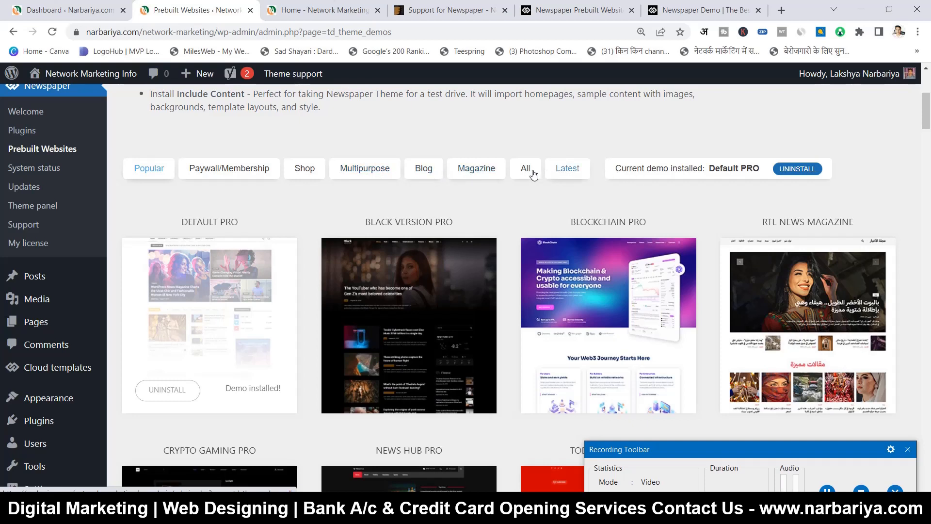
scroll(514, 300, down, 1)
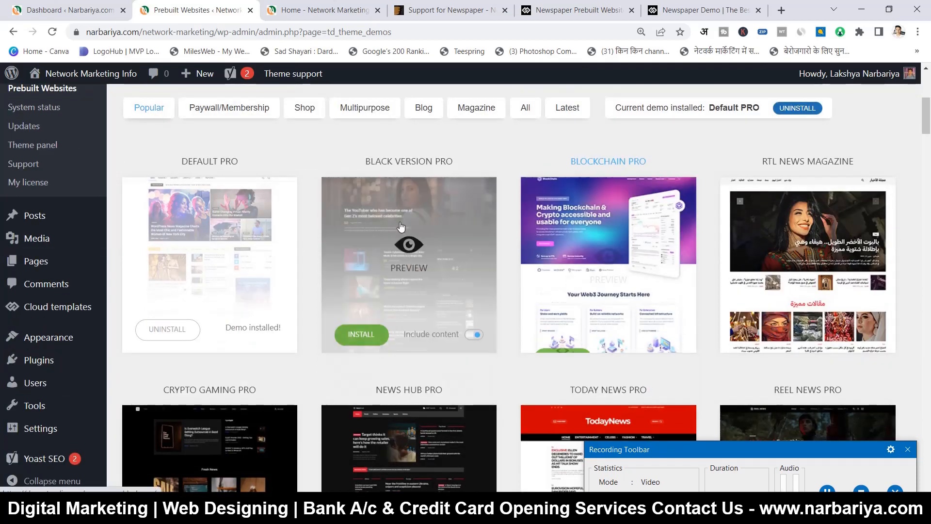
drag(176, 165, 253, 165)
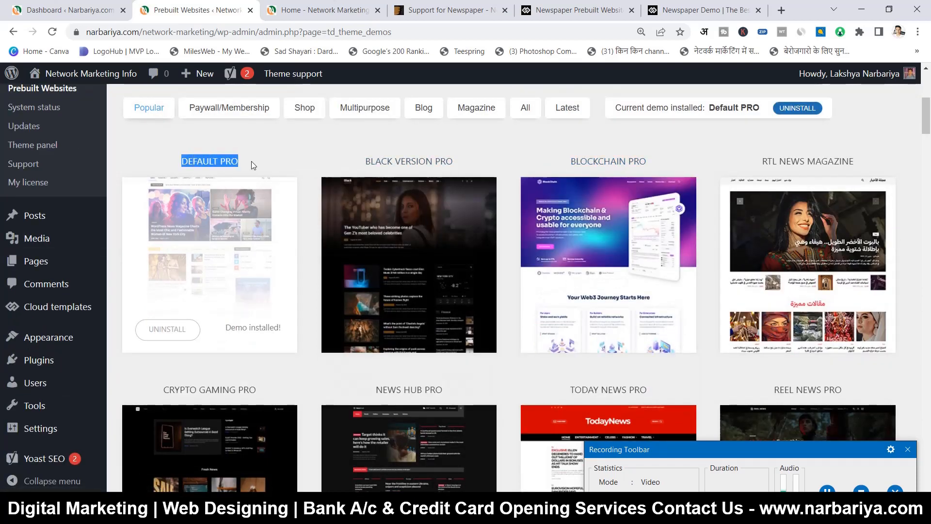
click(253, 165)
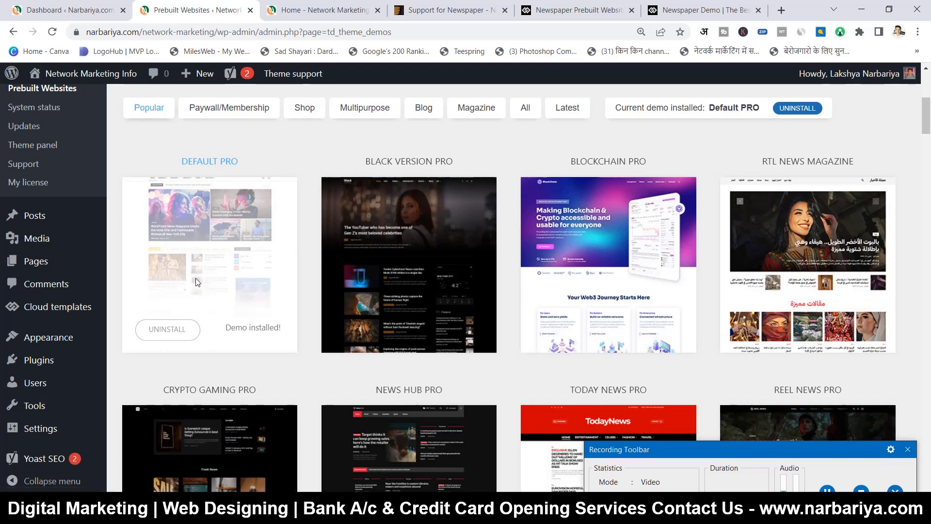
- Switch the Black Version PRO demo's install option from including content to Design only
mouse_move(423, 308)
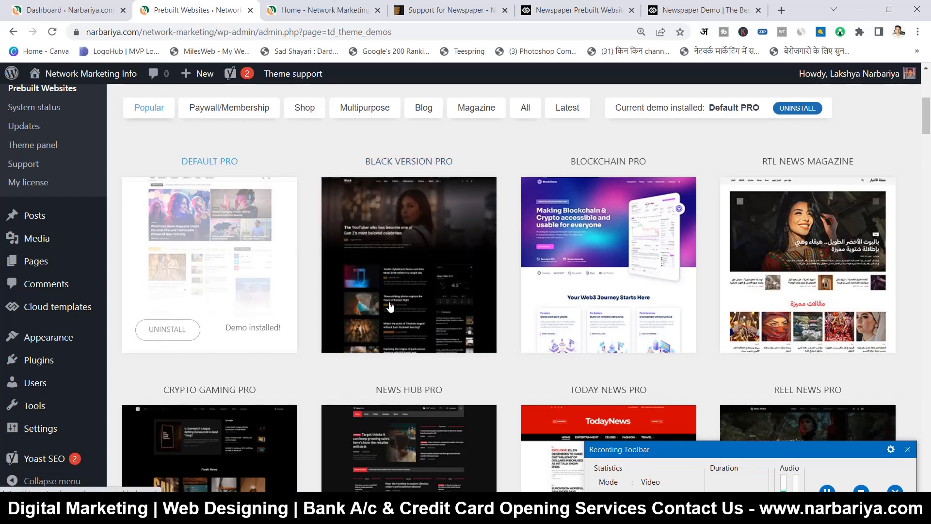
mouse_move(377, 329)
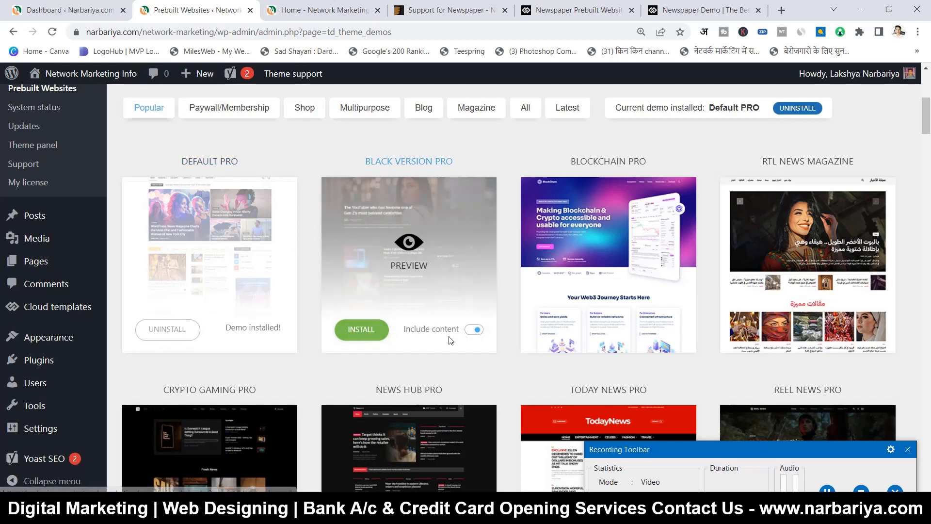
click(473, 330)
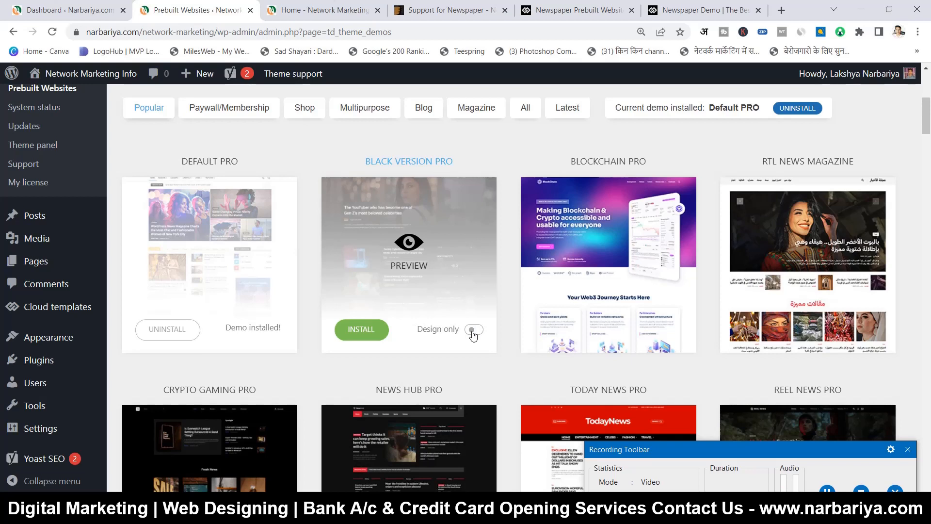
click(474, 330)
click(475, 331)
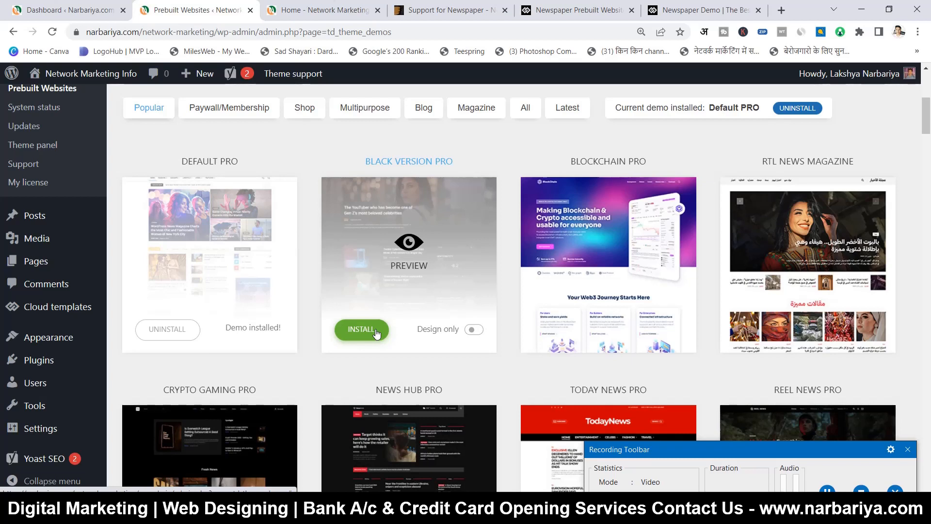
- Browse the popular prebuilt website demos from the Default PRO row down to the Business PRO row
scroll(572, 280, down, 1)
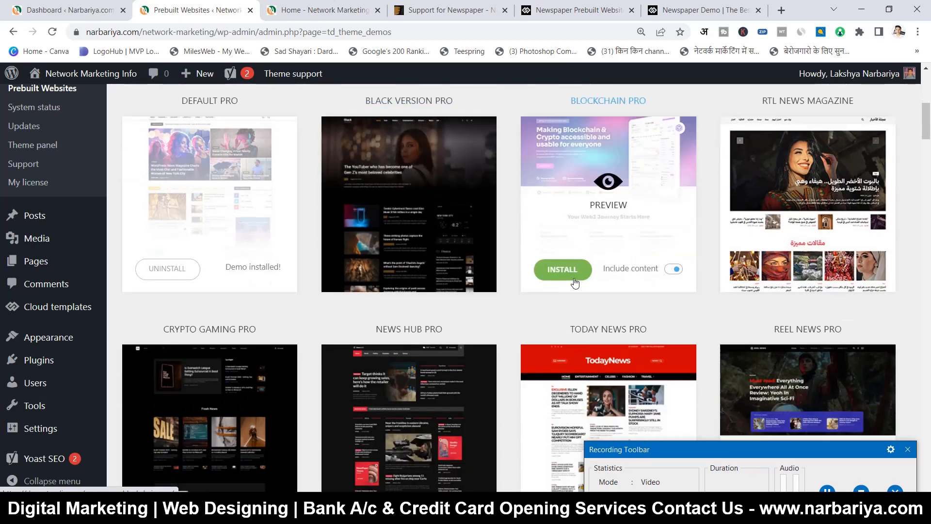
scroll(387, 289, down, 5)
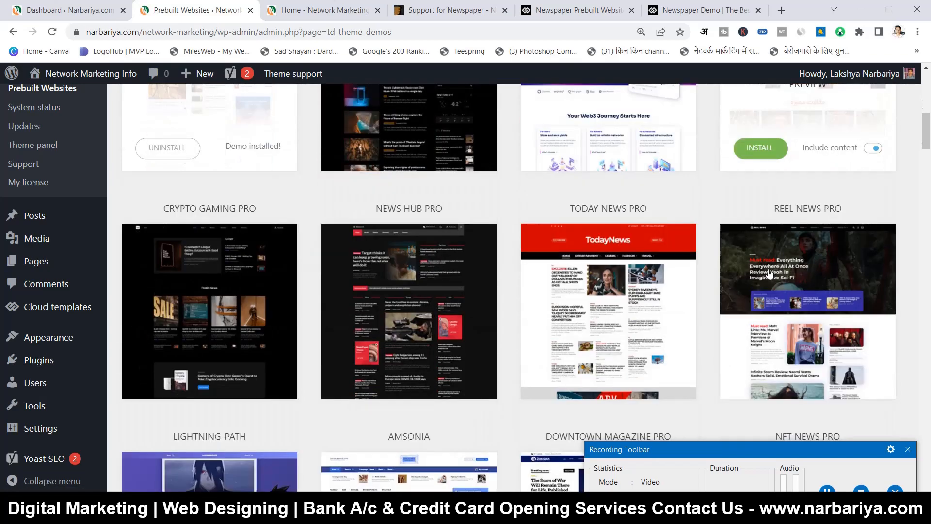
scroll(387, 290, down, 15)
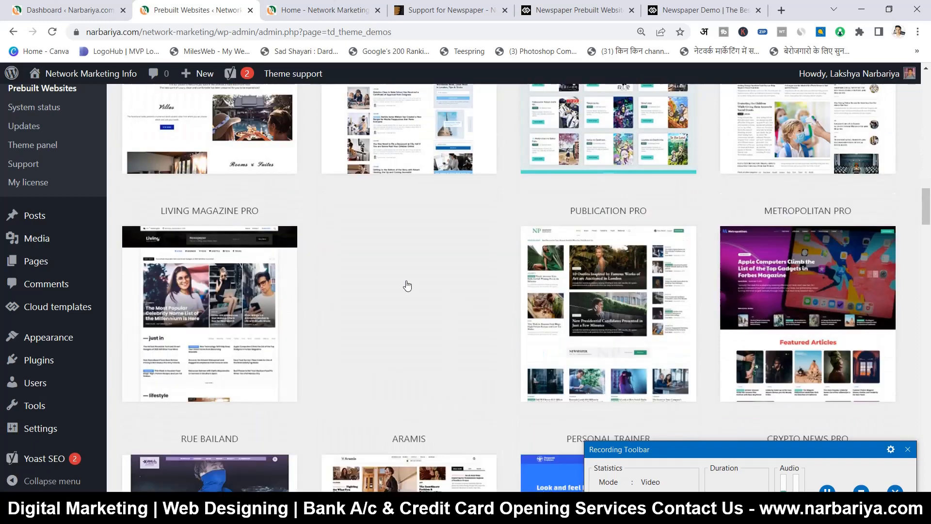
mouse_move(365, 156)
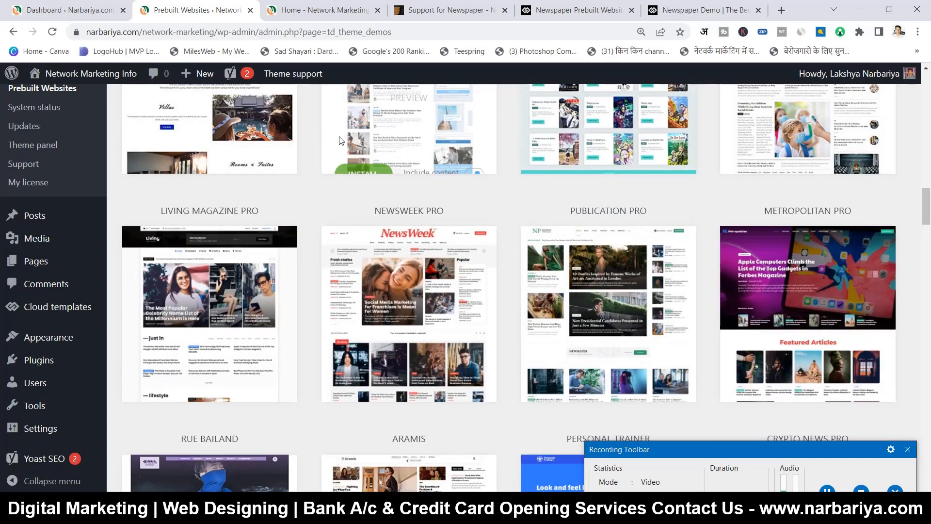
scroll(473, 297, down, 13)
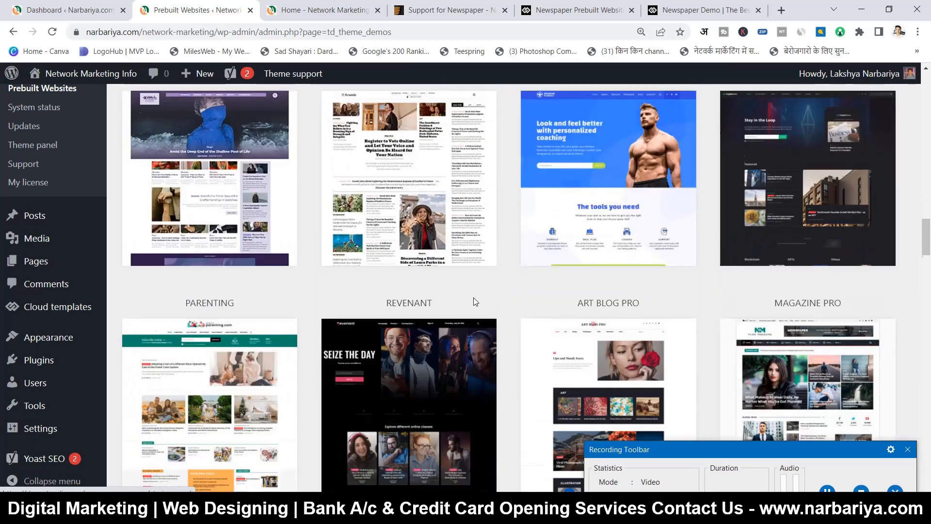
scroll(473, 303, down, 5)
scroll(474, 303, down, 20)
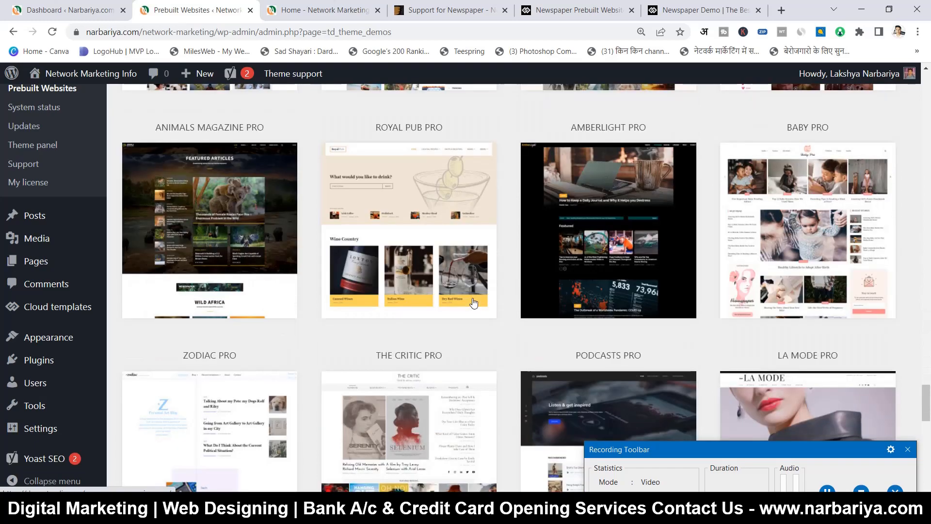
scroll(474, 303, down, 4)
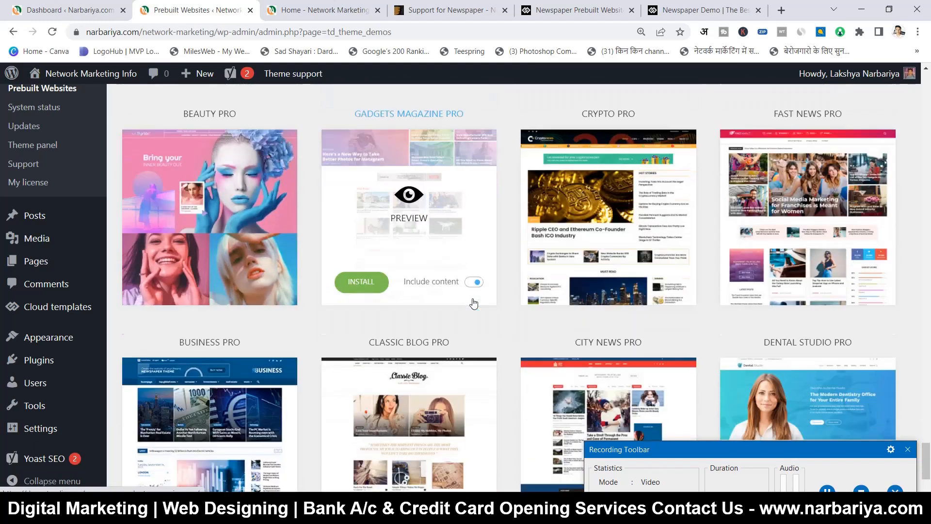
- Return to the beginning of the Prebuilt Websites page and open the theme's System status page
scroll(474, 303, up, 20)
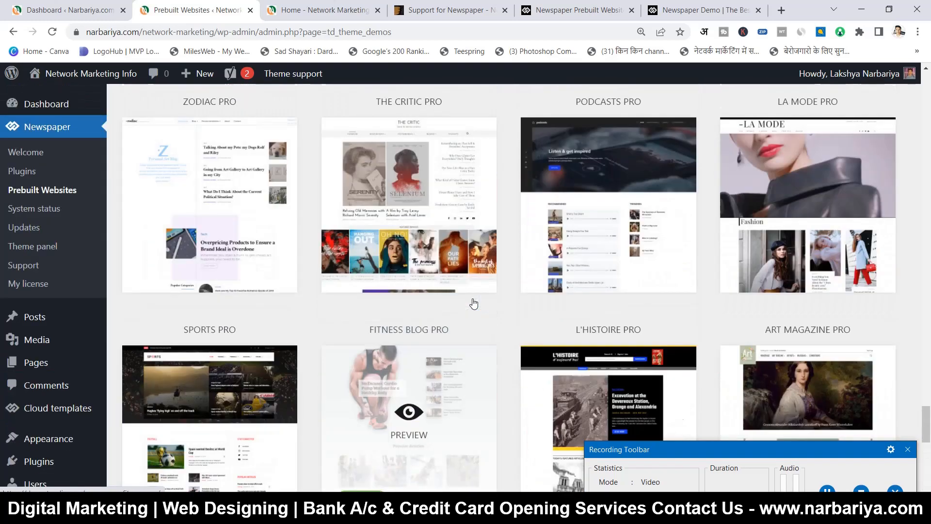
scroll(474, 303, up, 20)
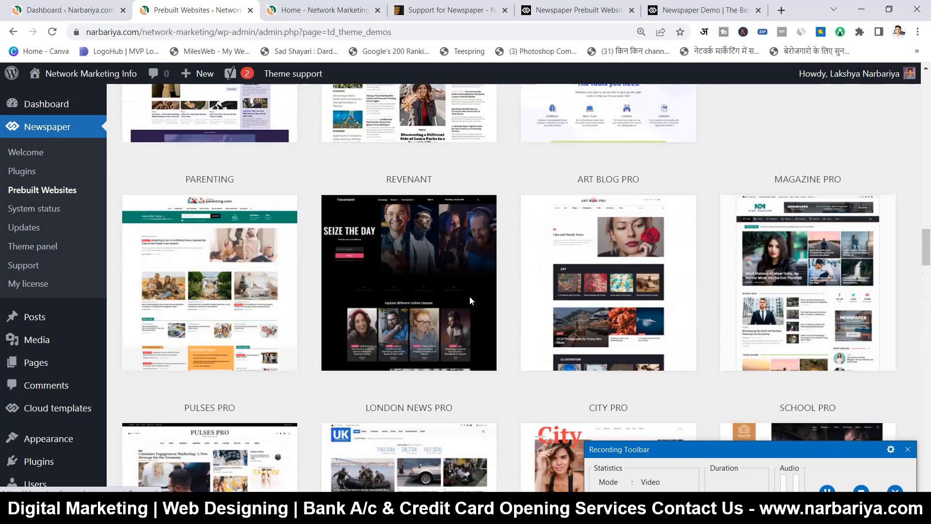
scroll(469, 301, up, 10)
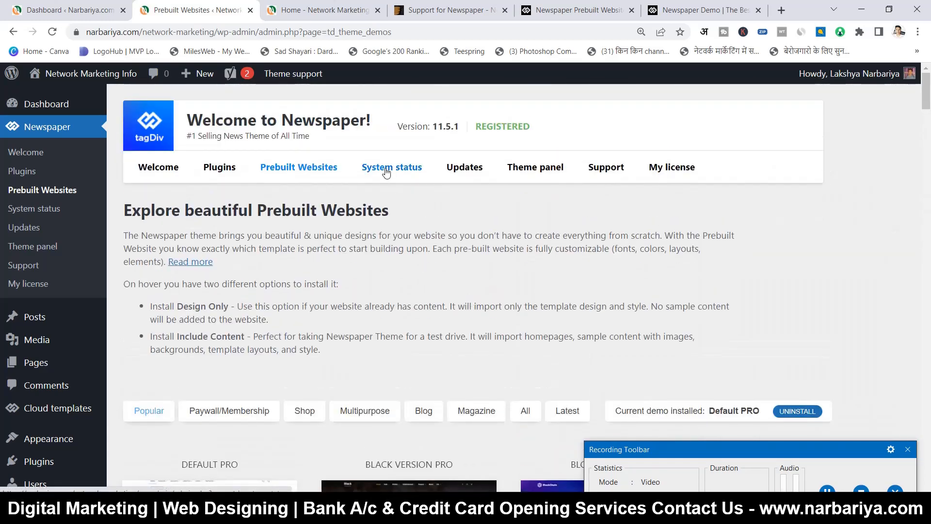
click(404, 169)
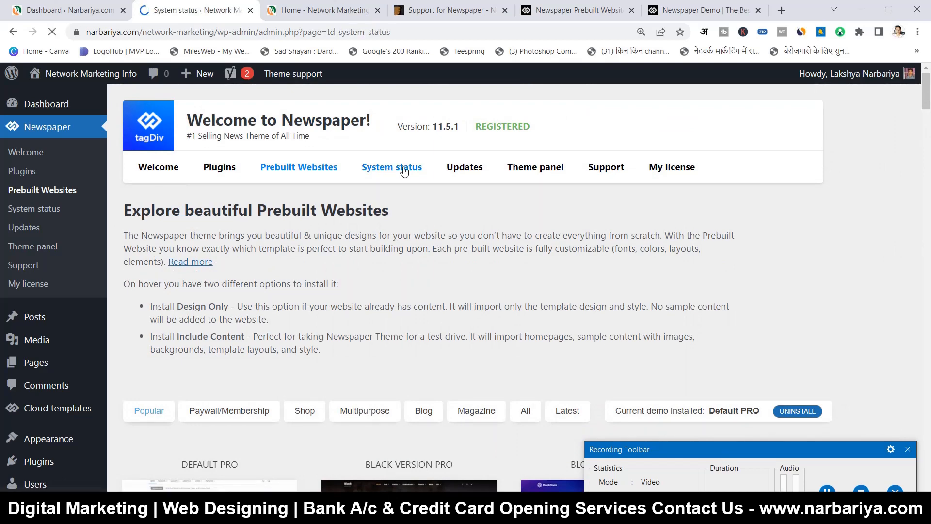
- Review the theme configuration details on the System status page and open the theme's Updates page
scroll(404, 214, down, 3)
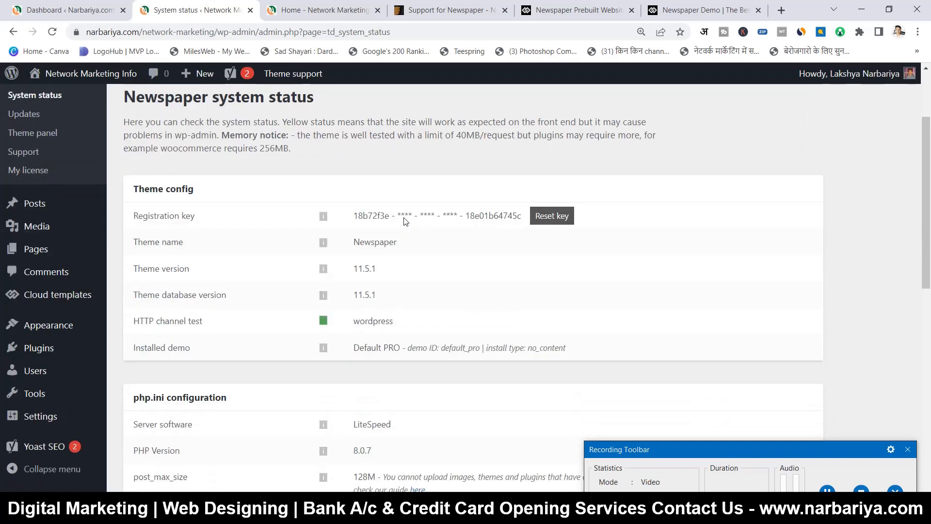
scroll(415, 264, up, 3)
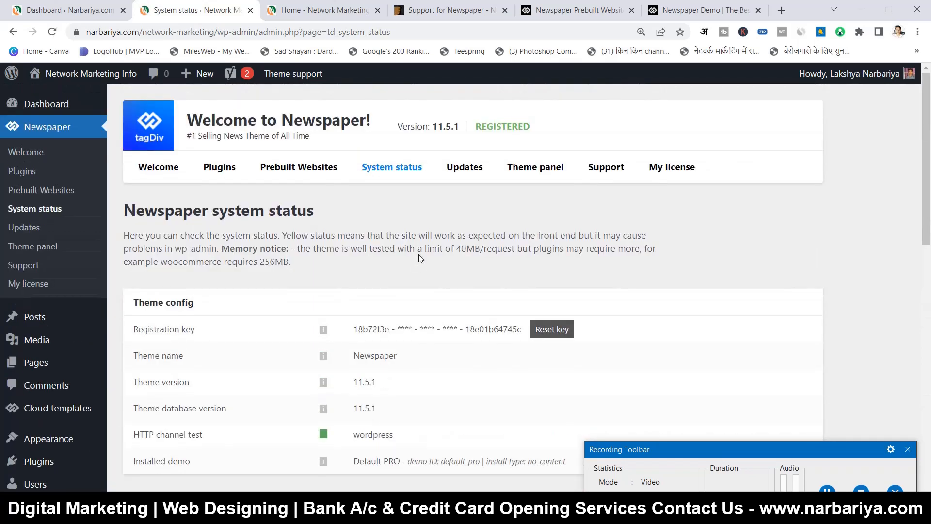
click(467, 176)
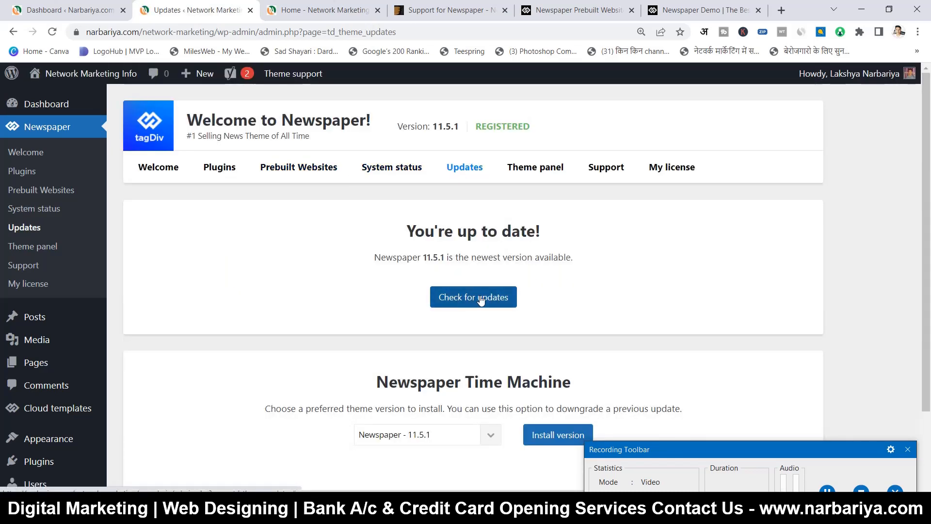
- Examine the Newspaper Time Machine section, check its theme version list and close the list without installing anything
scroll(479, 310, down, 2)
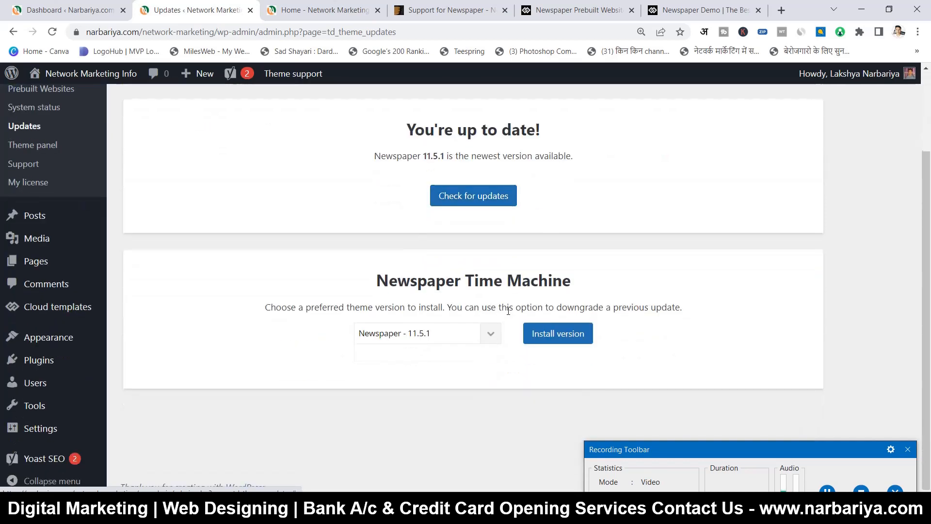
click(477, 339)
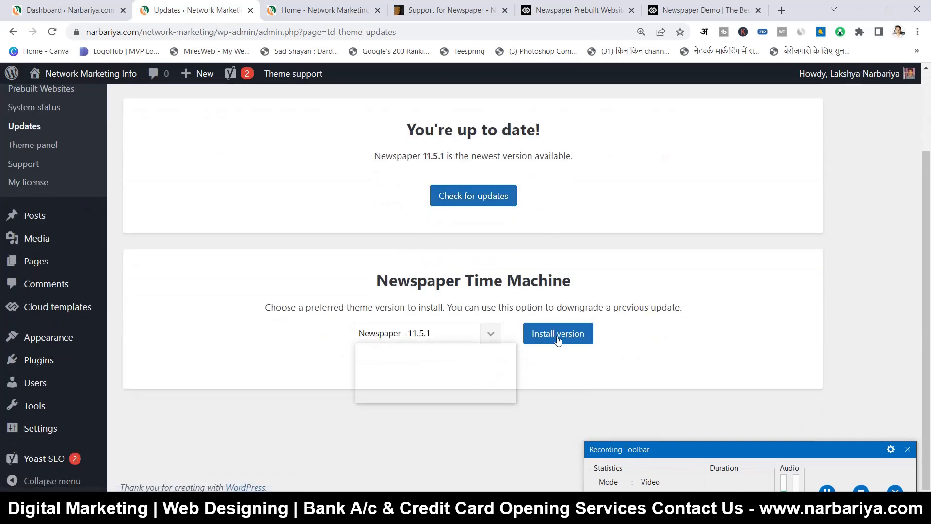
click(528, 431)
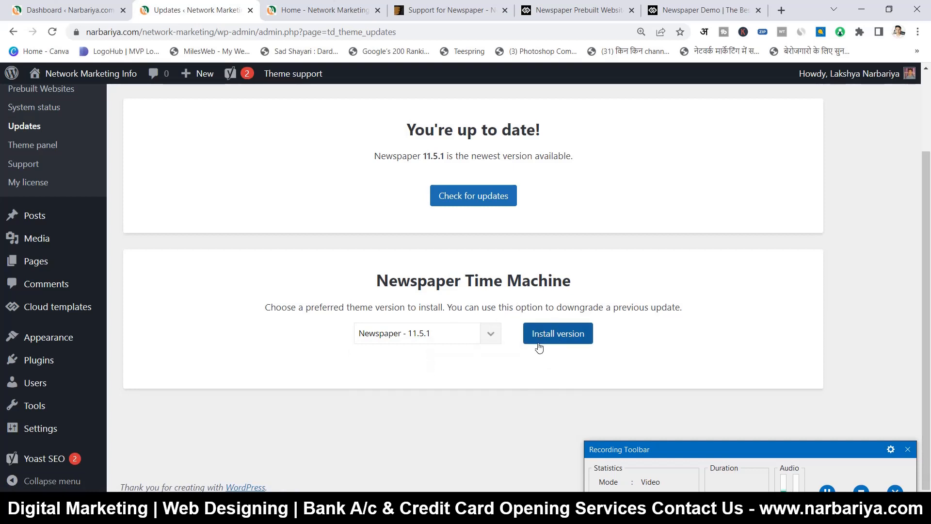
scroll(536, 271, up, 2)
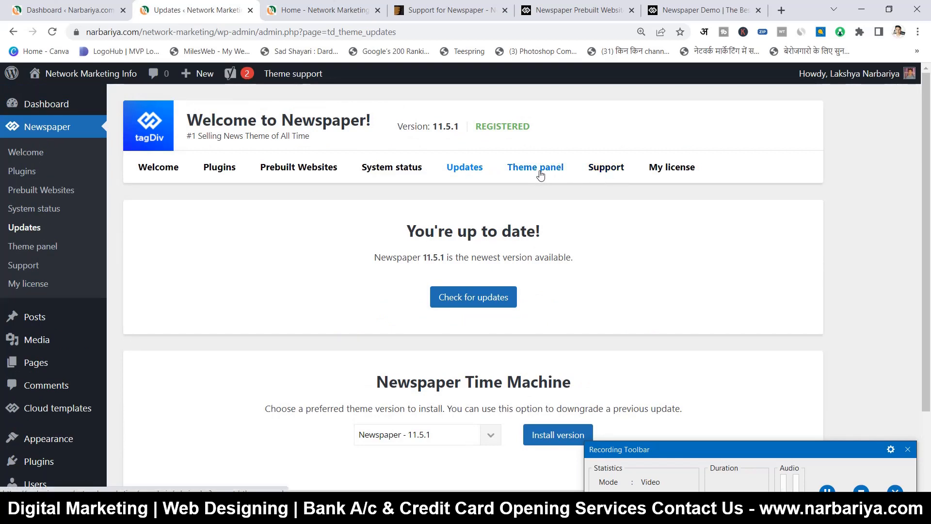
- Open the theme's Support page and review the support forum, documentation and video tutorials sections, highlighting text in each
click(603, 171)
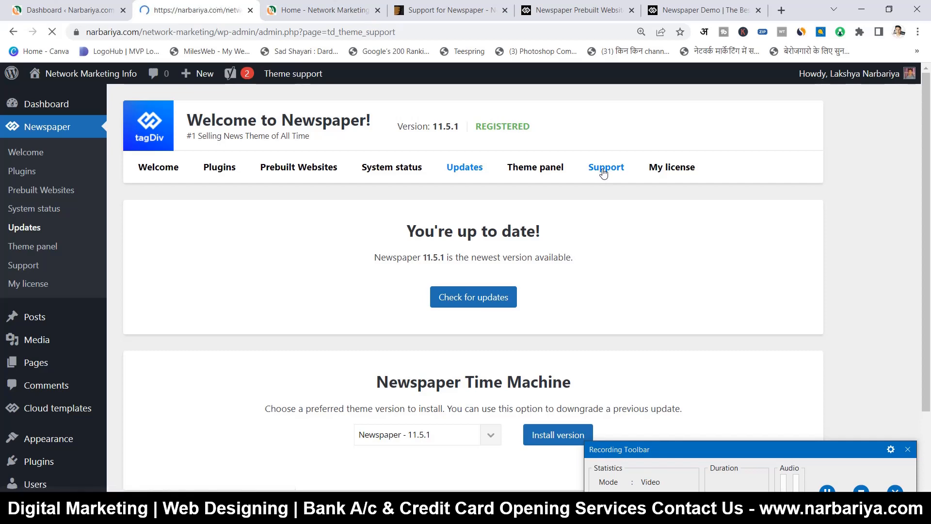
scroll(462, 265, down, 1)
scroll(461, 264, down, 2)
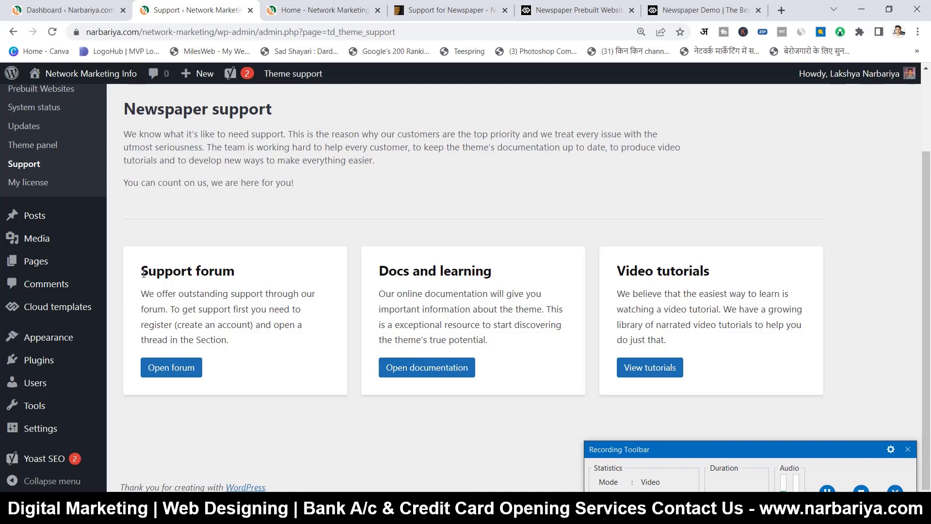
drag(141, 272, 192, 272)
click(193, 294)
drag(390, 299, 425, 320)
click(424, 320)
drag(625, 305, 652, 324)
click(653, 324)
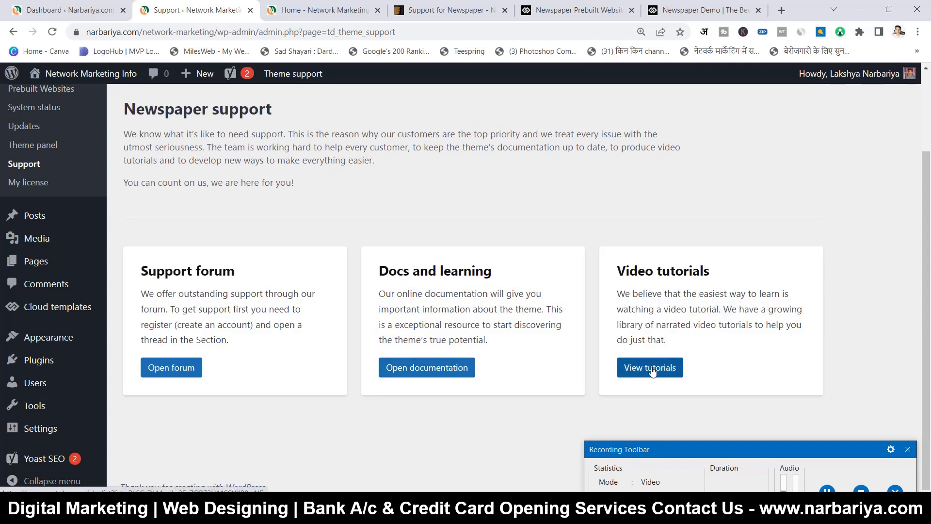
- Open the Newspaper Theme panel and look through its settings categories from Header to Multi-purpose
scroll(498, 263, up, 2)
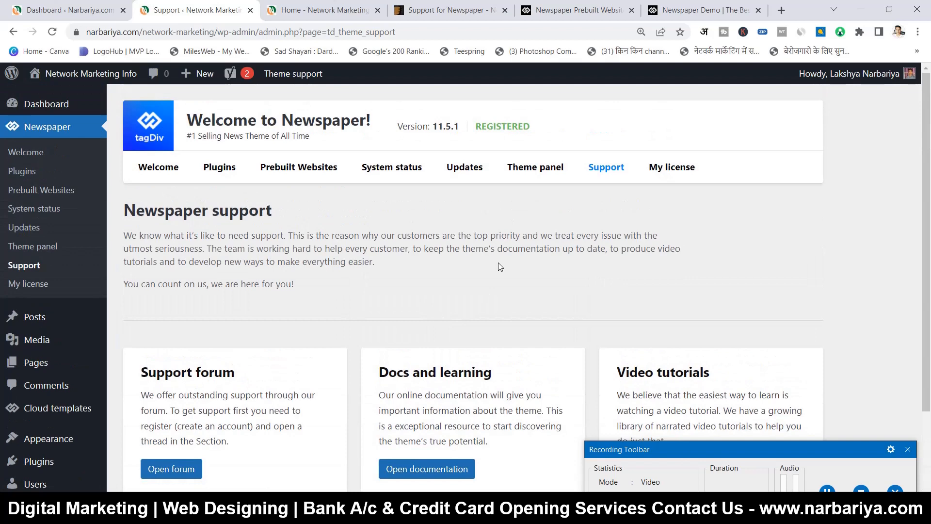
click(529, 176)
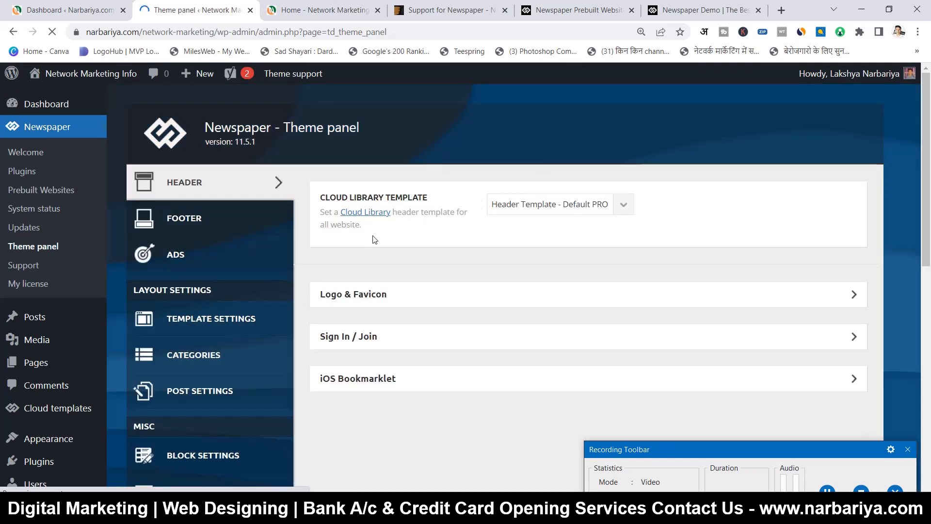
scroll(341, 224, down, 1)
scroll(341, 224, down, 6)
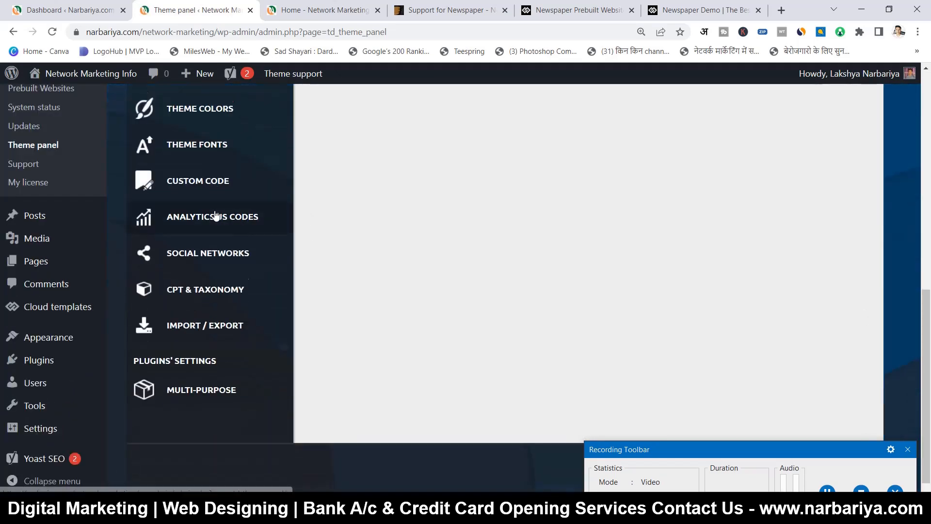
scroll(210, 271, up, 7)
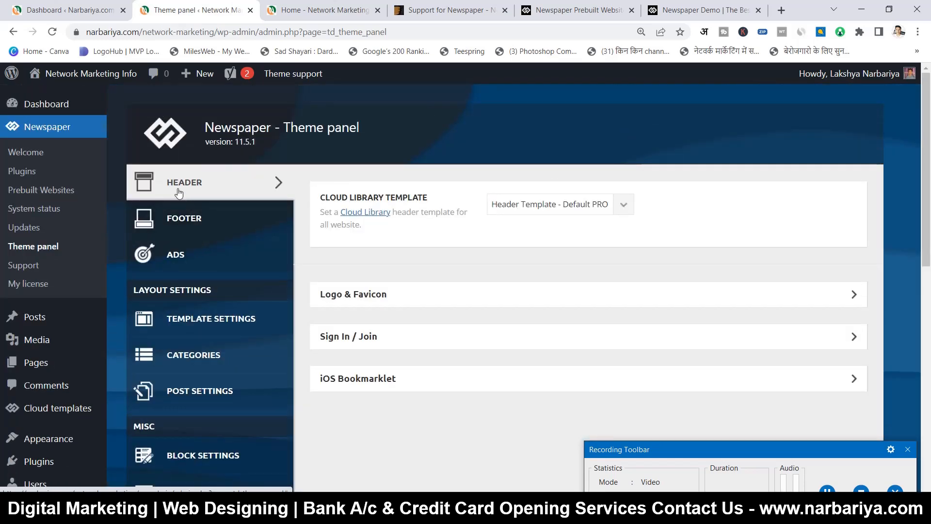
scroll(538, 158, down, 1)
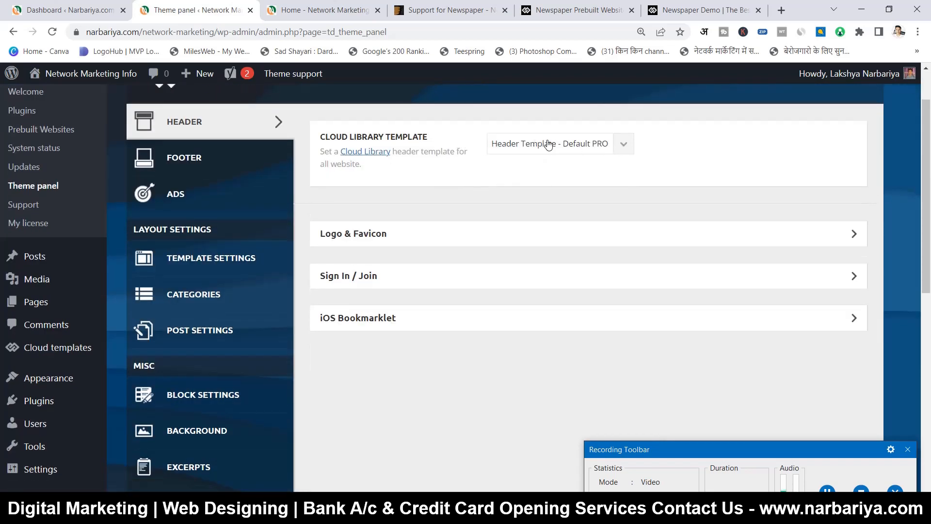
- Switch to the Newspaper demo site and open the search box in its header
click(703, 10)
scroll(366, 139, up, 13)
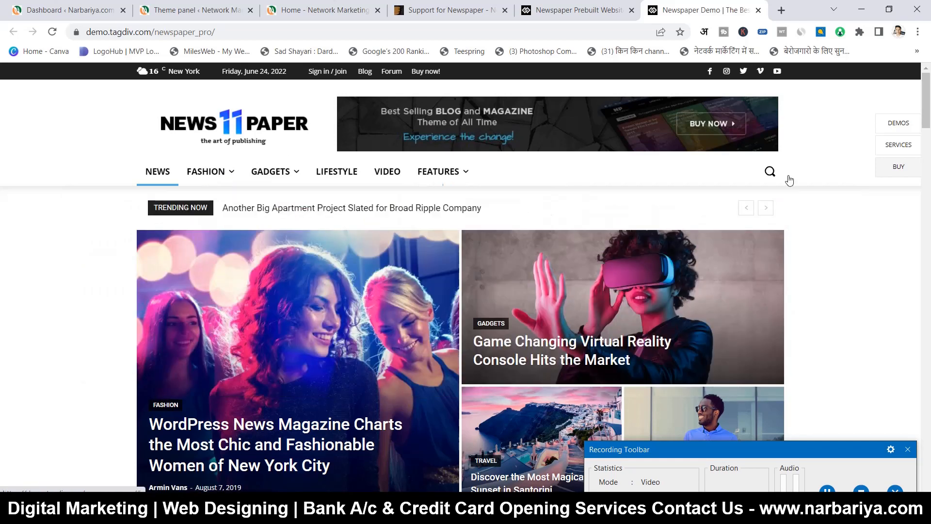
click(769, 172)
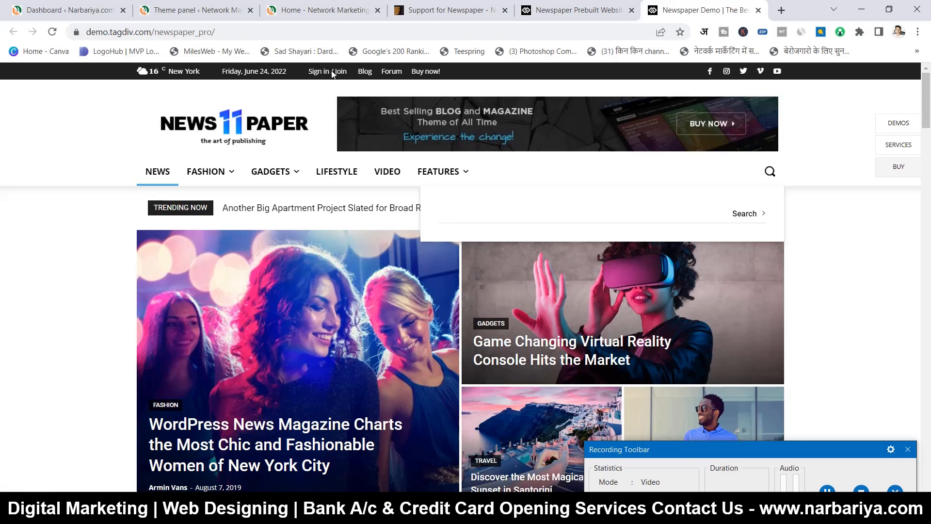
- Return to the Theme panel and choose Header Template - Default PRO as the Cloud Library header template
click(218, 10)
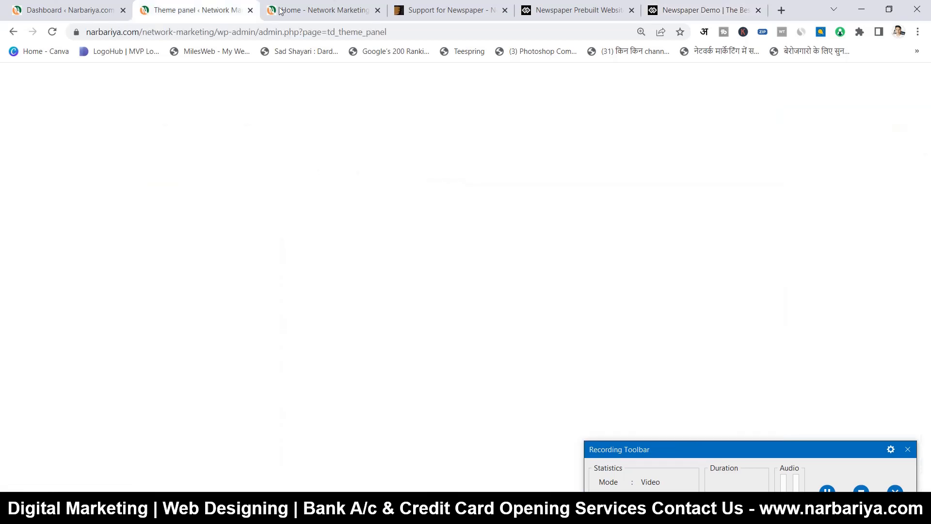
click(584, 147)
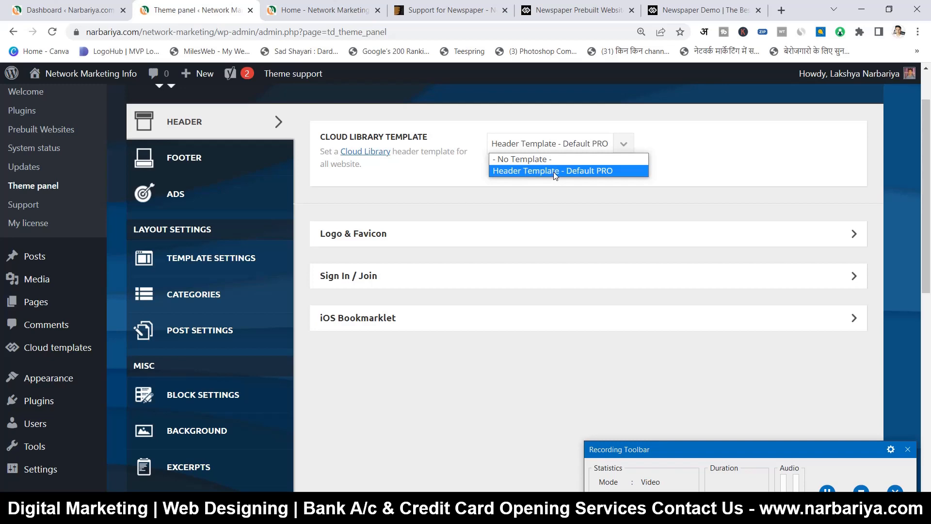
click(519, 178)
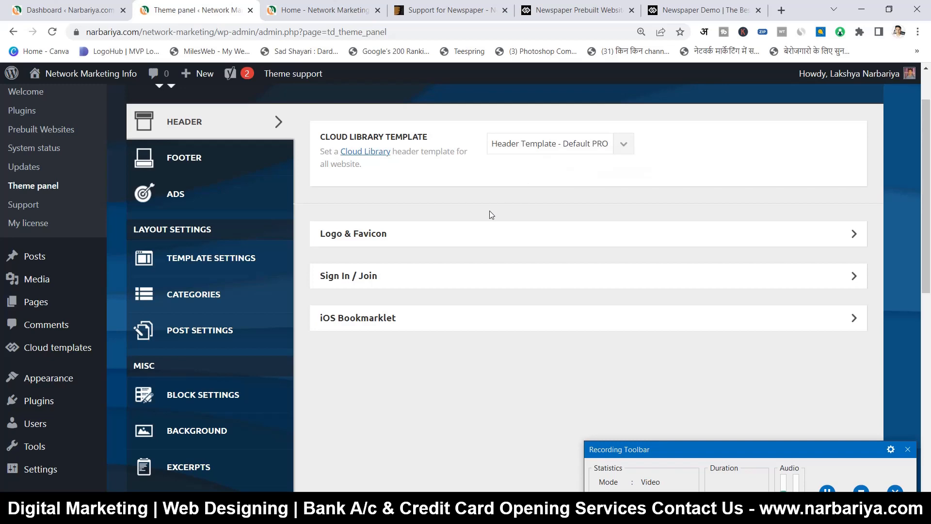
- Expand the Logo & Favicon settings and review the logo uploads, favicon, logo attributes and text logo fields
click(449, 238)
scroll(446, 230, down, 3)
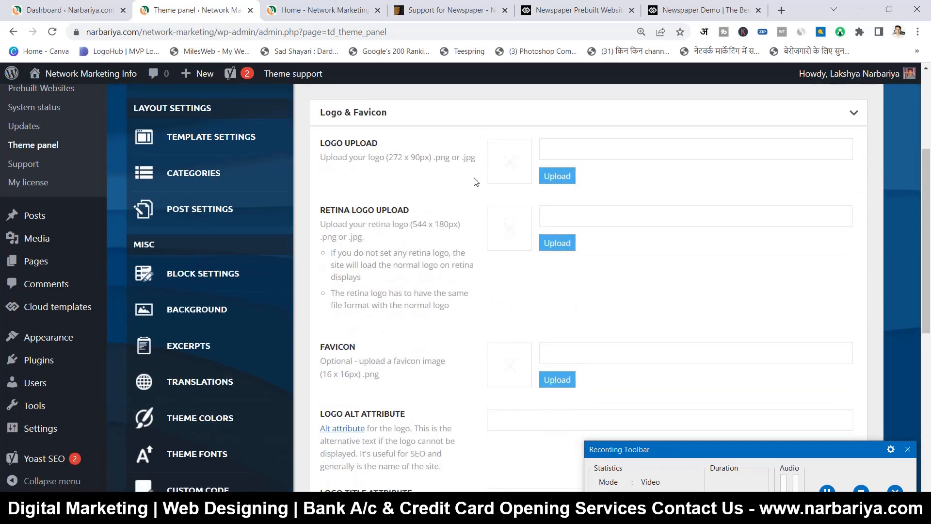
scroll(476, 180, down, 1)
scroll(387, 190, up, 2)
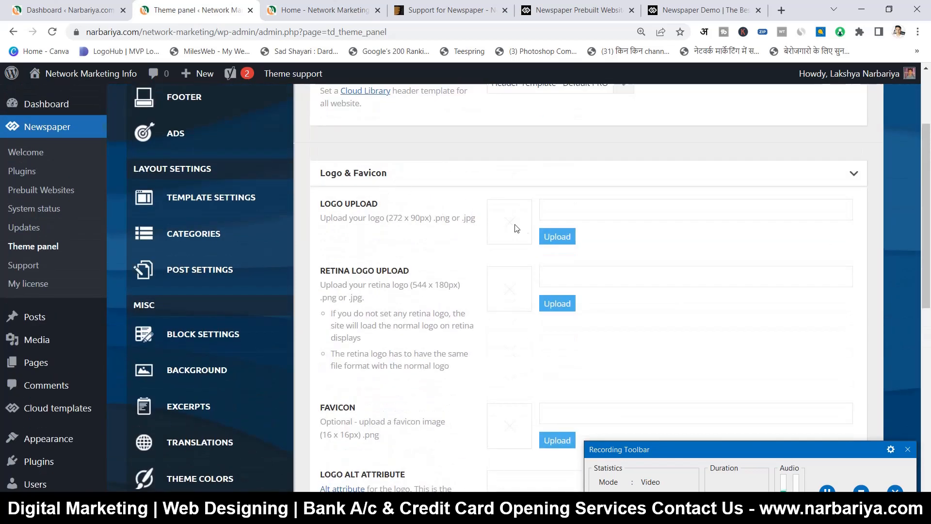
scroll(538, 227, down, 1)
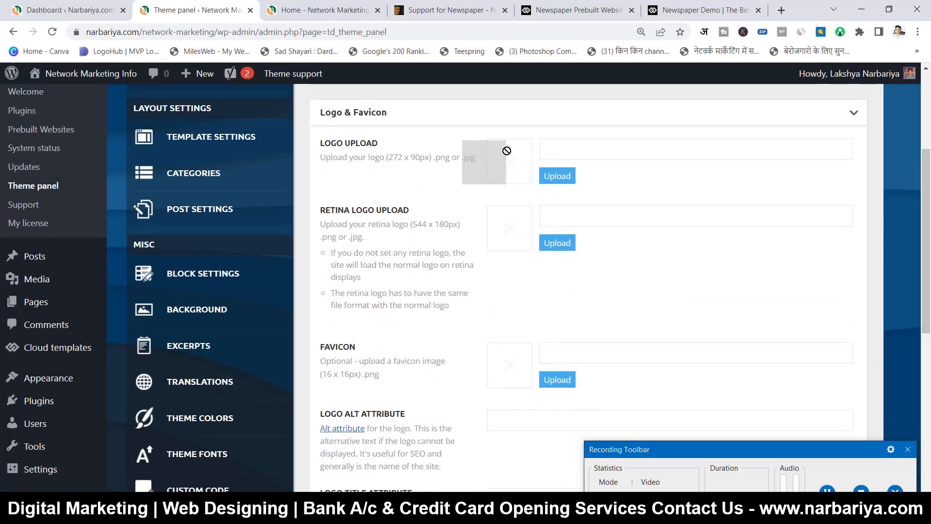
scroll(410, 210, down, 1)
scroll(410, 210, down, 2)
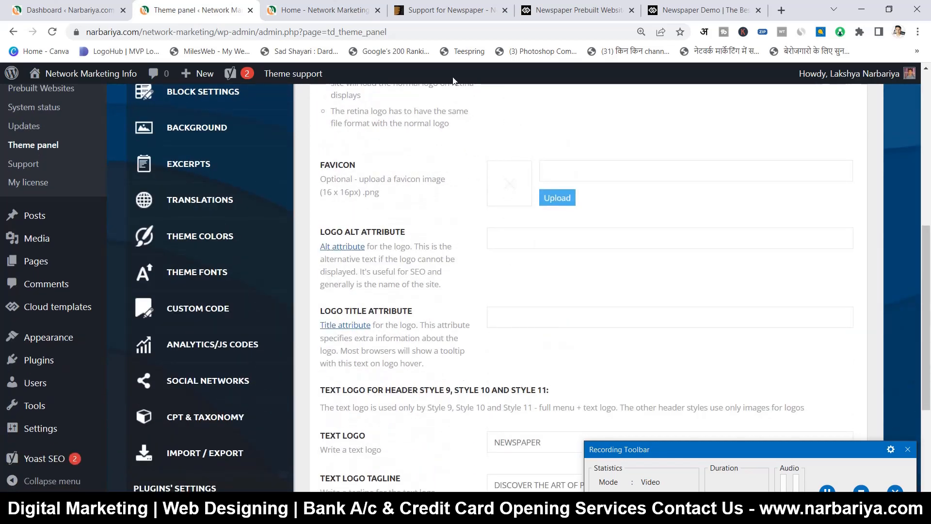
scroll(449, 190, down, 3)
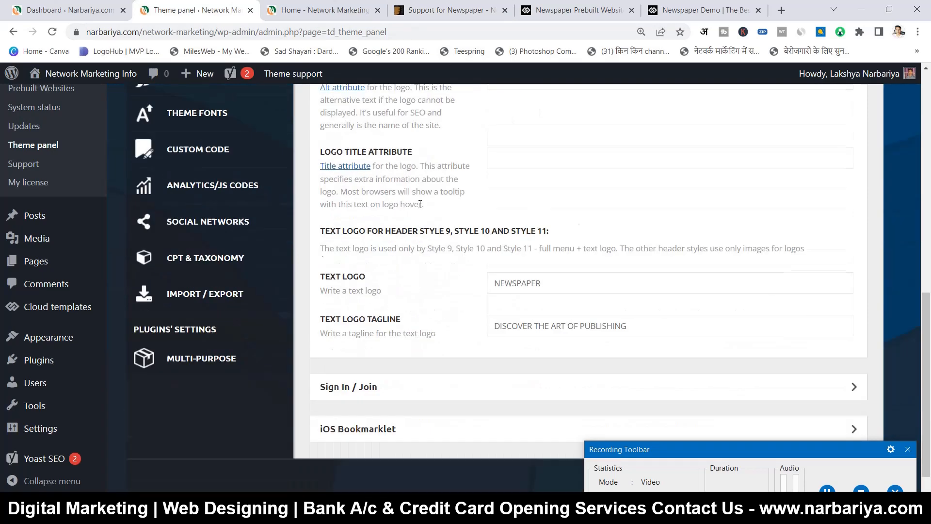
scroll(420, 204, up, 1)
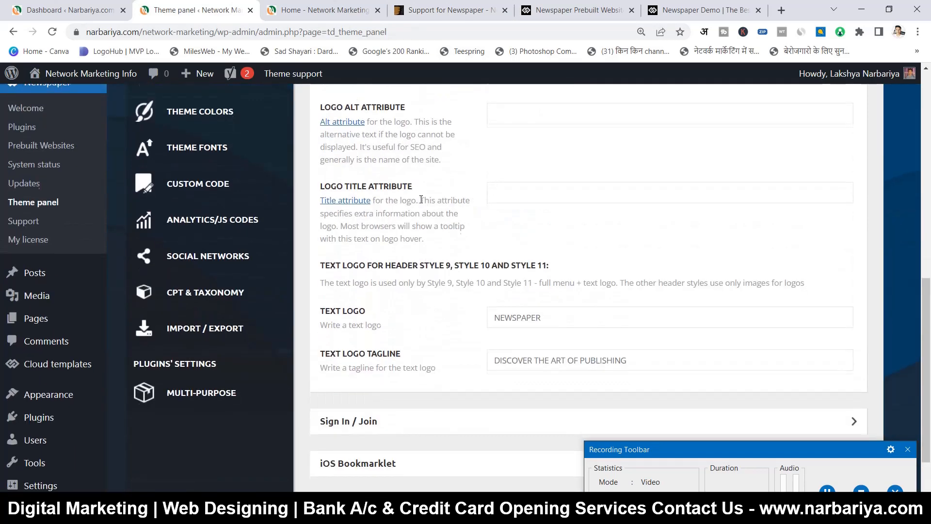
scroll(421, 198, down, 1)
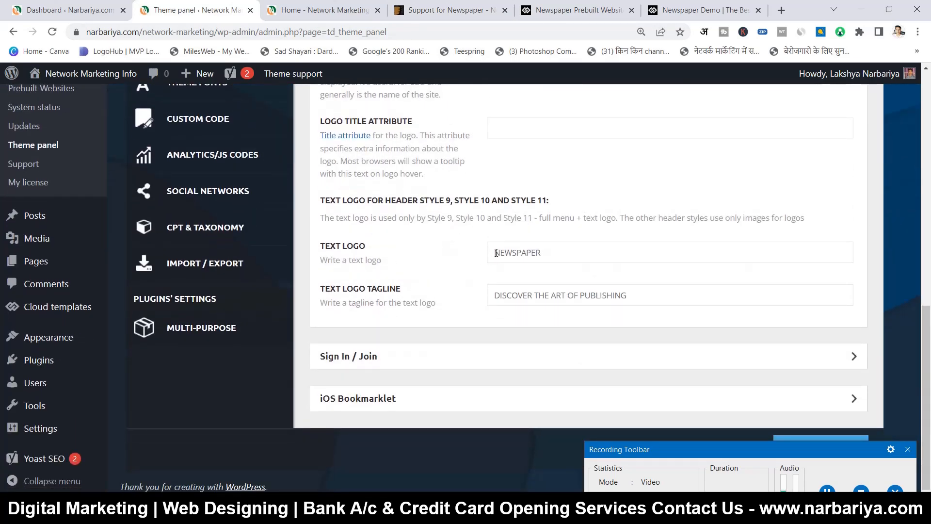
- Look at the logo on the Newspaper demo site and return to the Text Logo field in the Theme panel
click(695, 5)
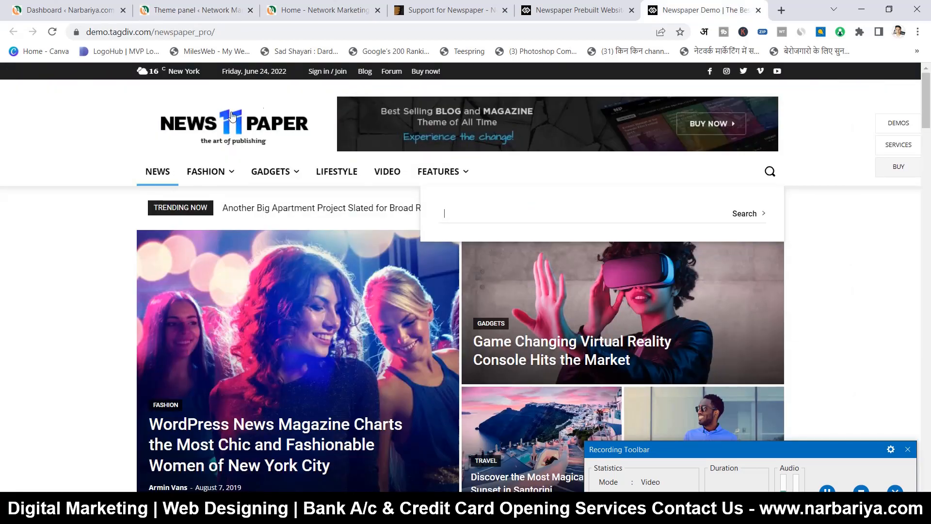
click(197, 10)
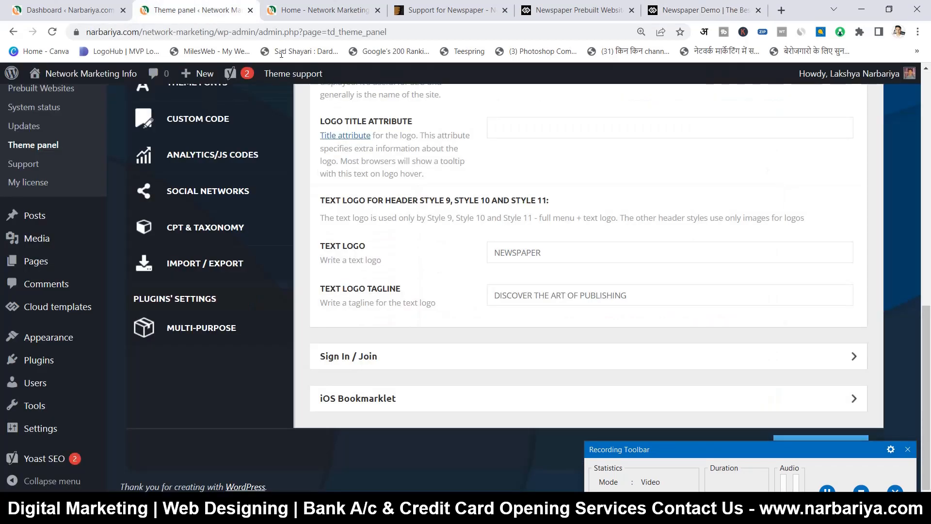
click(488, 255)
- Expand the Sign In / Join settings and compare them with the sign-in link in the demo site's header
click(405, 361)
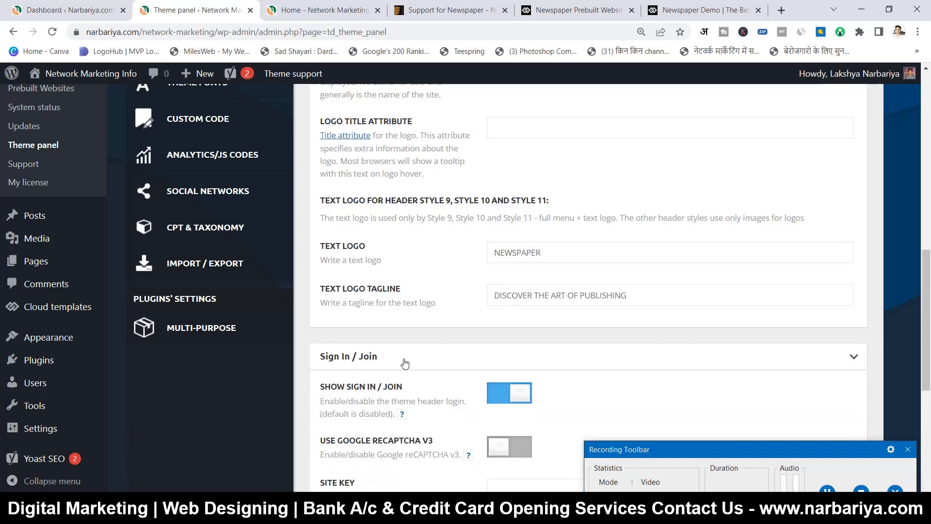
scroll(405, 363, down, 5)
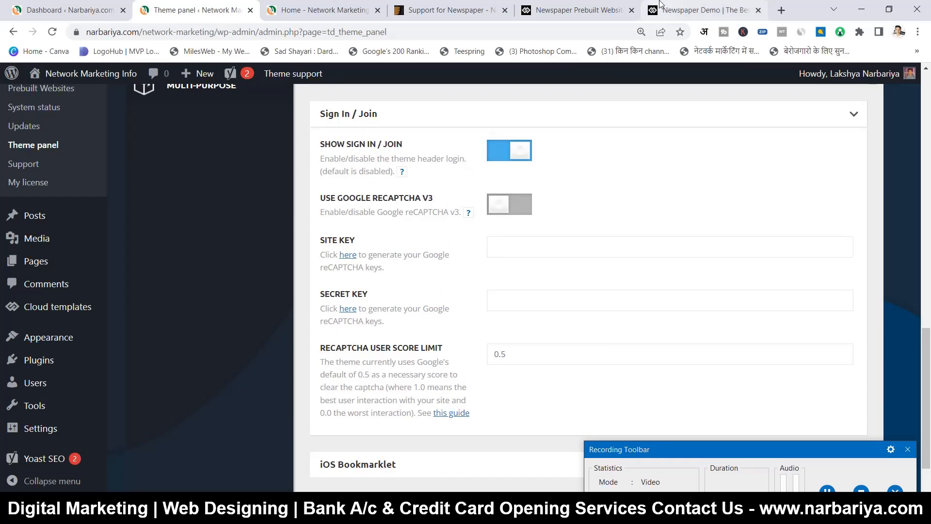
click(698, 10)
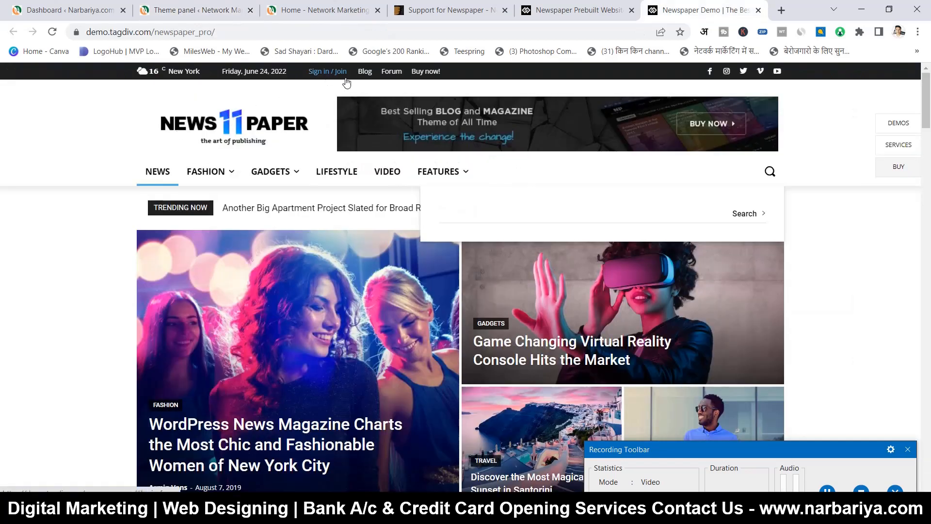
click(228, 11)
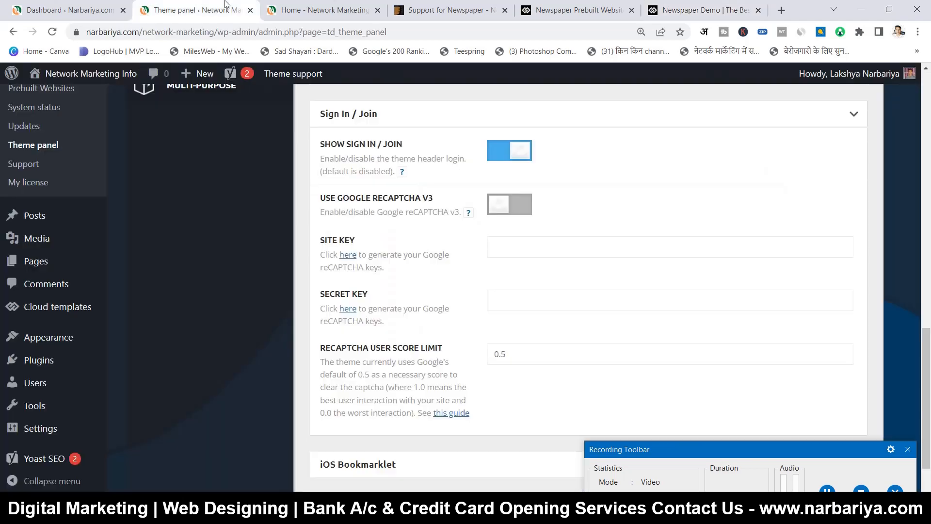
- Turn off the Show Sign In / Join option for the theme header and view the remaining reCAPTCHA settings
click(507, 162)
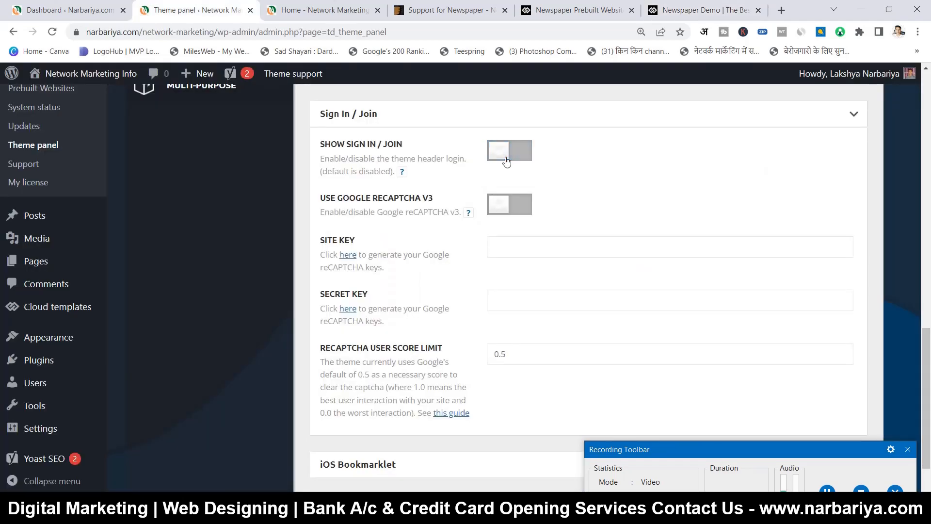
scroll(493, 194, down, 2)
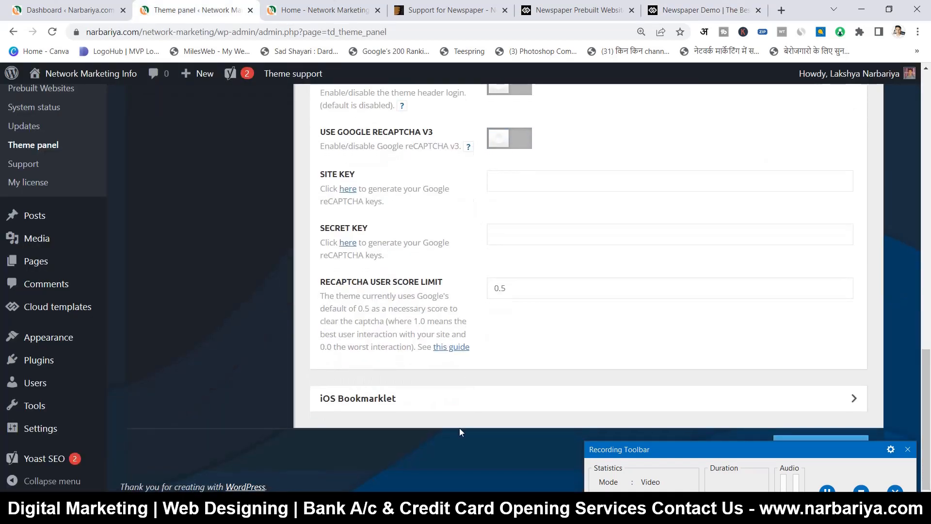
- Expand the iOS Bookmarklet settings and review the icon upload fields from 76 x 76 to 152 x 152
click(456, 402)
scroll(455, 400, down, 3)
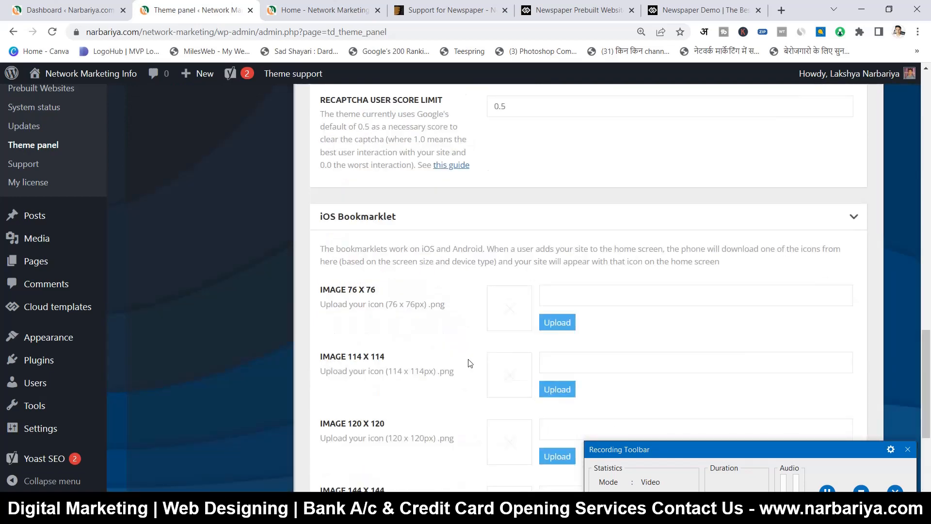
scroll(470, 358, up, 13)
scroll(461, 351, down, 14)
scroll(443, 366, down, 2)
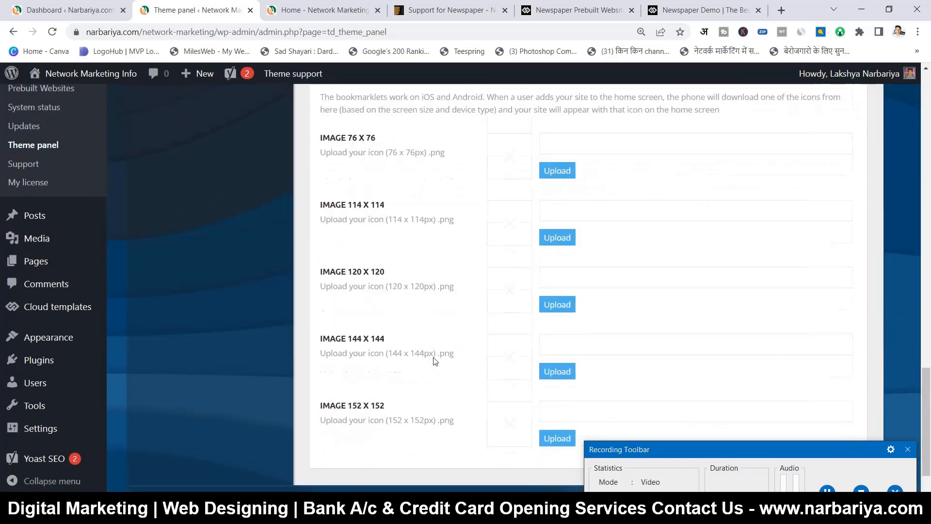
scroll(432, 358, up, 3)
scroll(369, 298, down, 4)
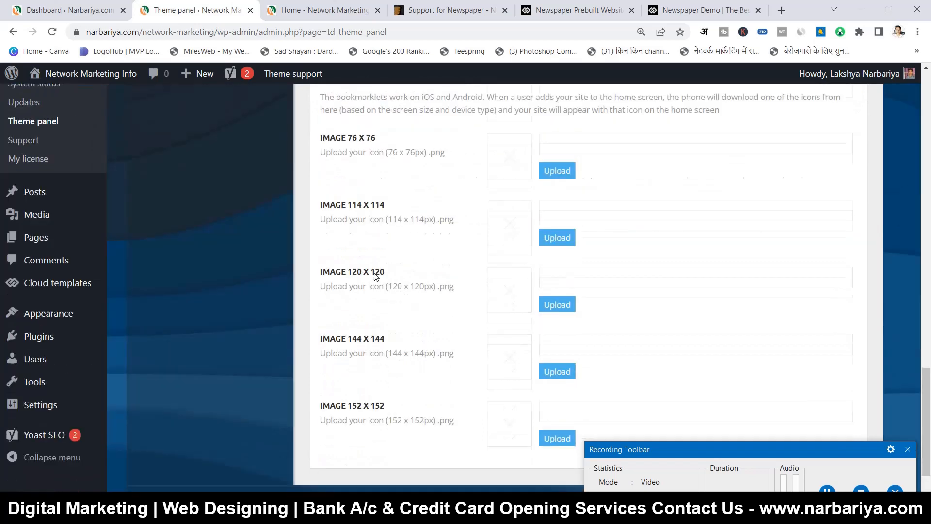
scroll(374, 300, up, 12)
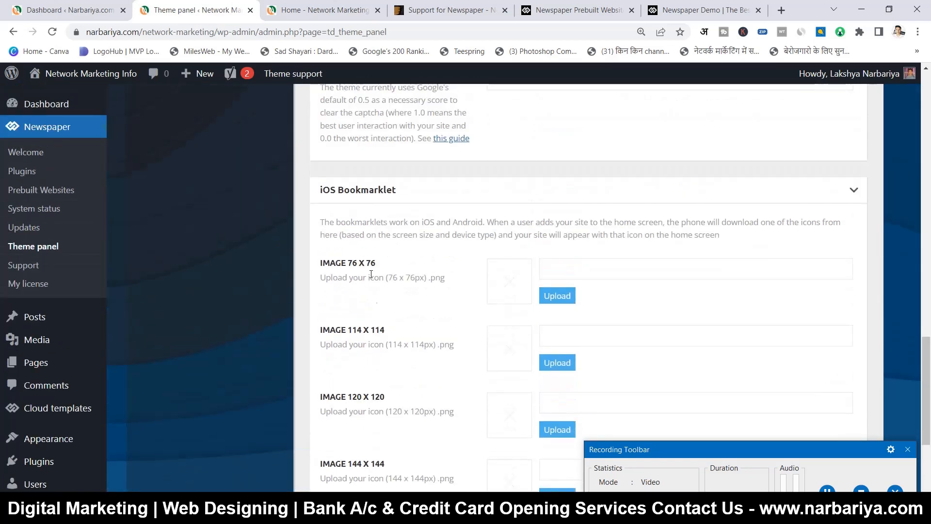
scroll(384, 364, up, 15)
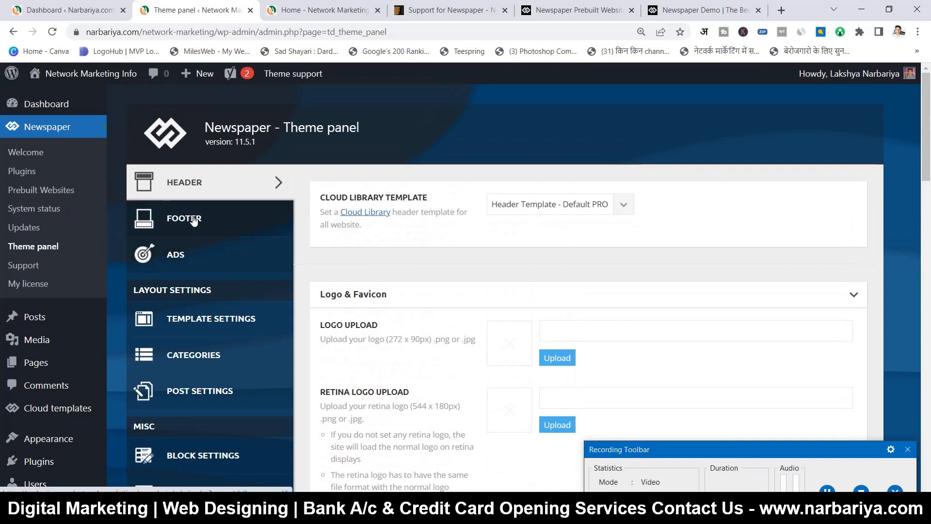
- Open the Theme panel's footer settings and choose Footer Template - Default PRO as the Cloud Library template
click(193, 219)
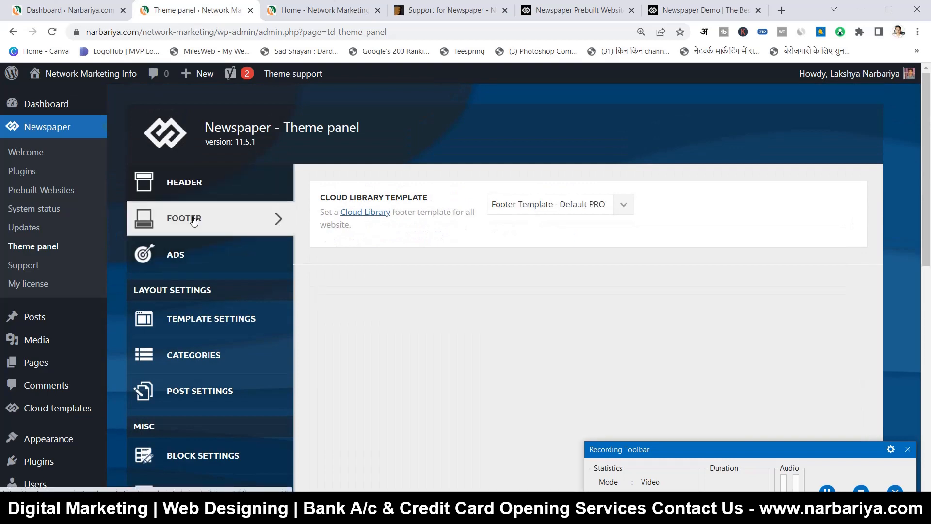
click(525, 202)
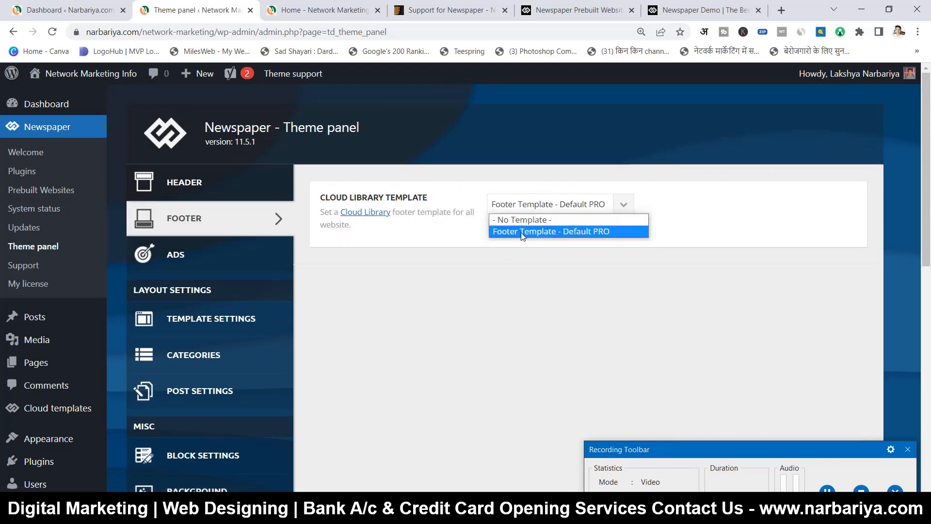
click(564, 254)
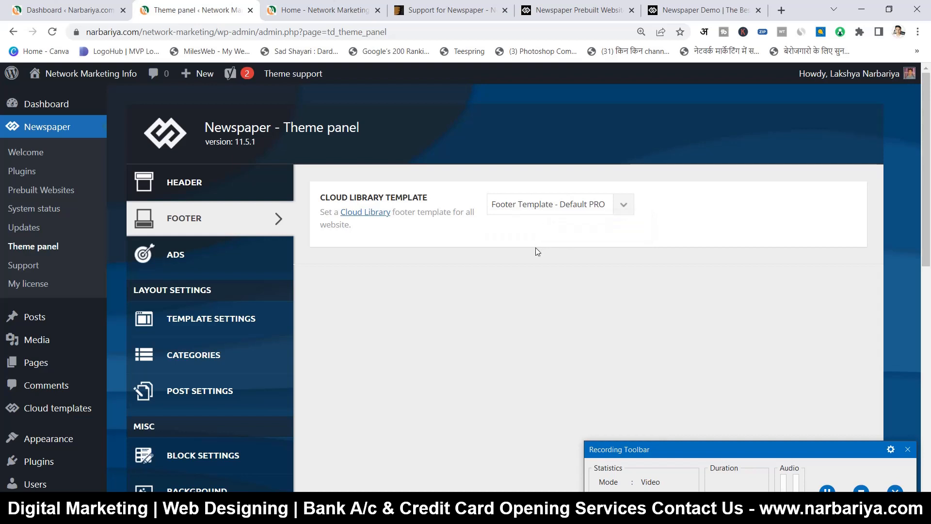
click(536, 212)
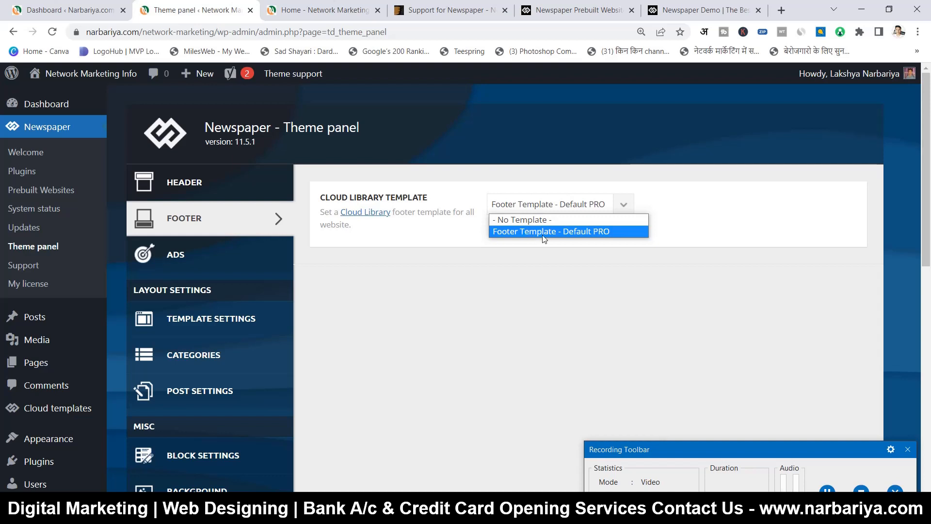
click(544, 232)
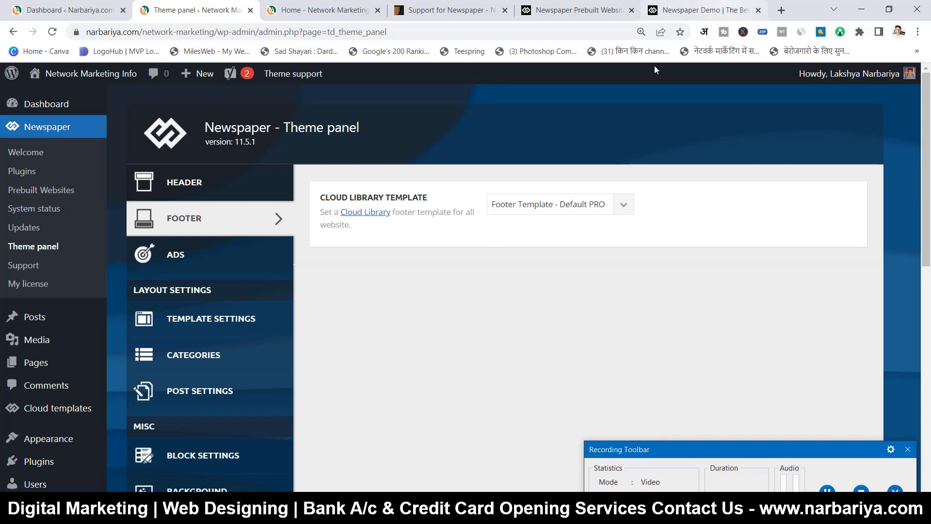
- Examine the footer on the Newspaper demo site and return to the footer template options in the Theme panel
click(678, 10)
scroll(485, 232, down, 15)
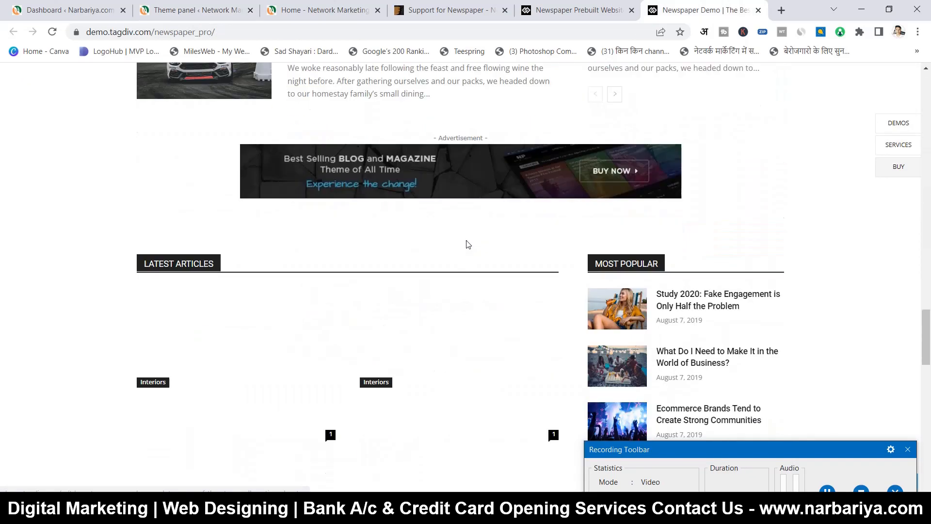
scroll(468, 244, down, 15)
scroll(376, 225, up, 4)
scroll(329, 222, down, 1)
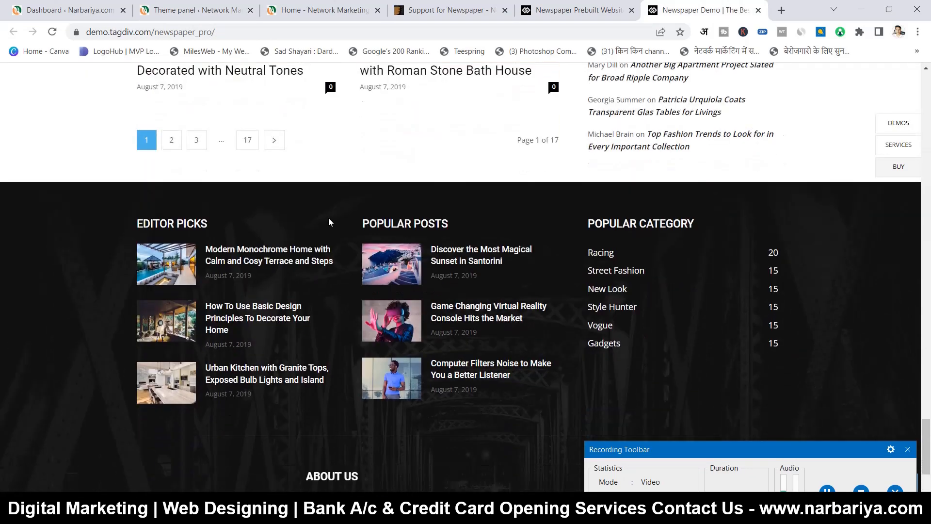
scroll(662, 243, down, 2)
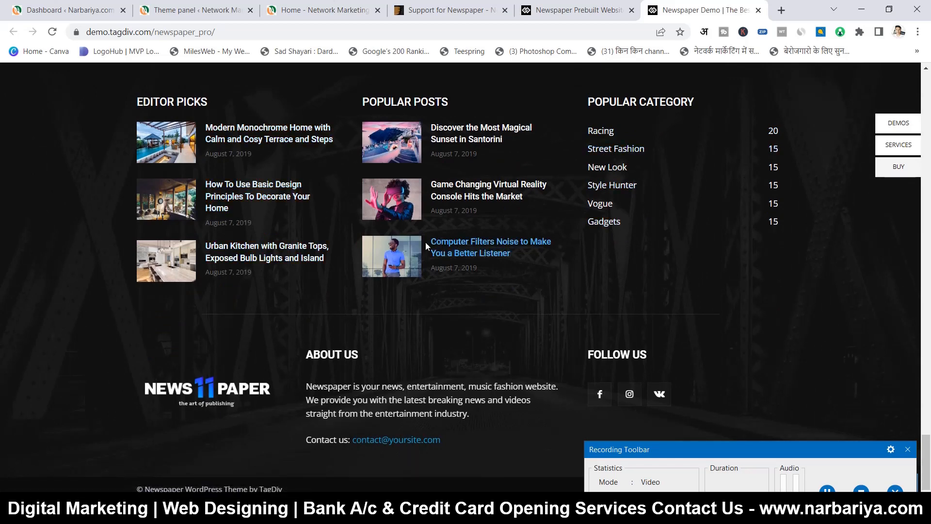
scroll(425, 242, up, 2)
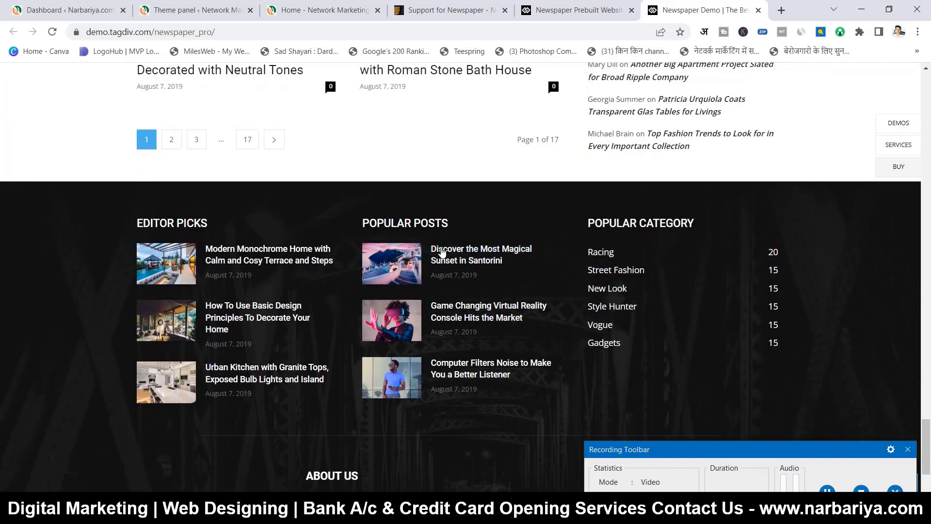
click(191, 9)
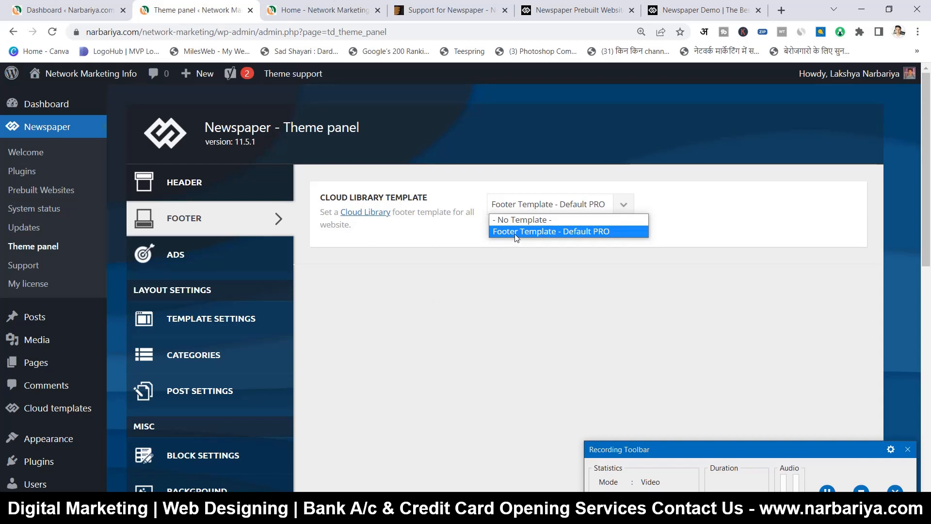
click(495, 264)
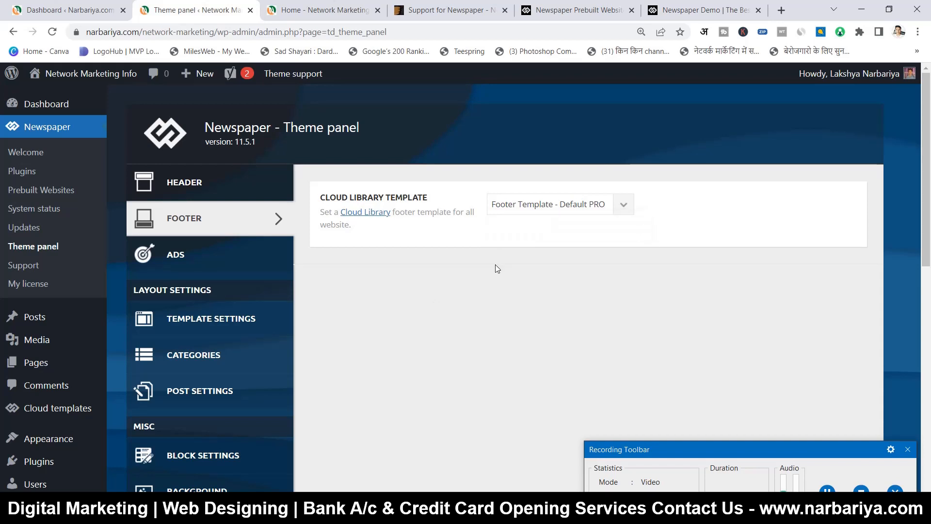
- Open the Theme panel's Ads settings and look through the available ad spots, from Header ad to Background click Ad
click(205, 258)
scroll(373, 287, down, 3)
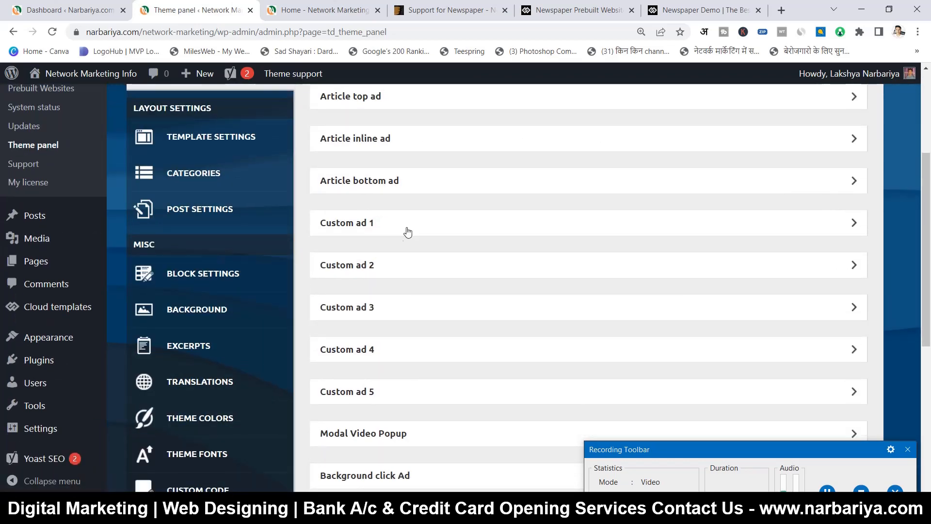
scroll(423, 229, down, 2)
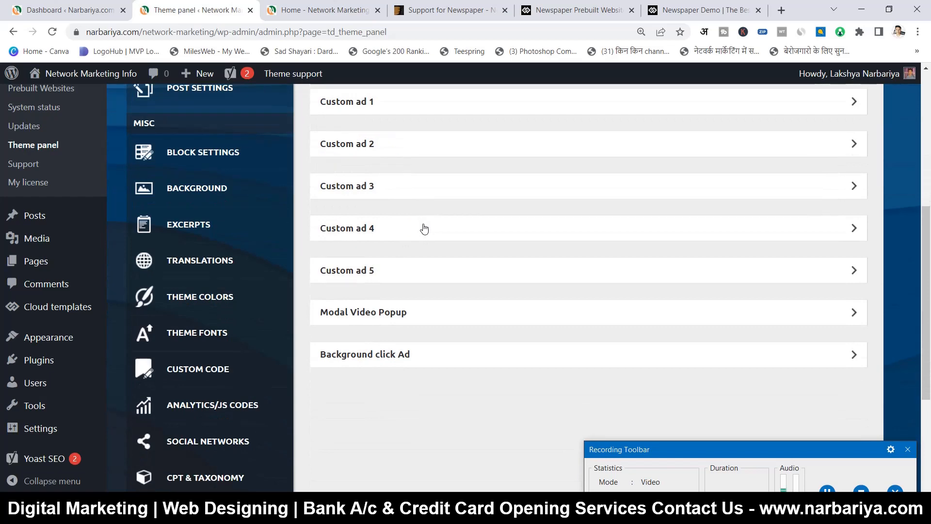
scroll(423, 228, up, 4)
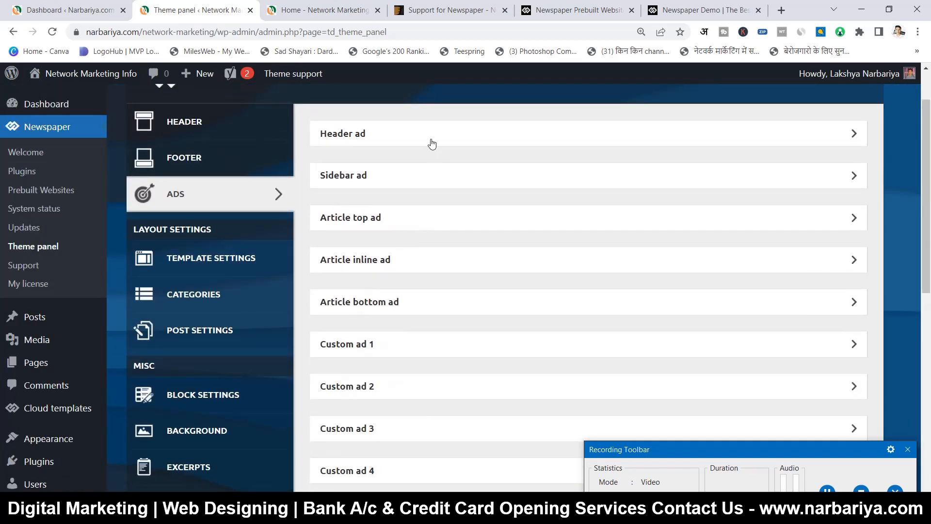
scroll(423, 197, up, 2)
scroll(534, 315, down, 3)
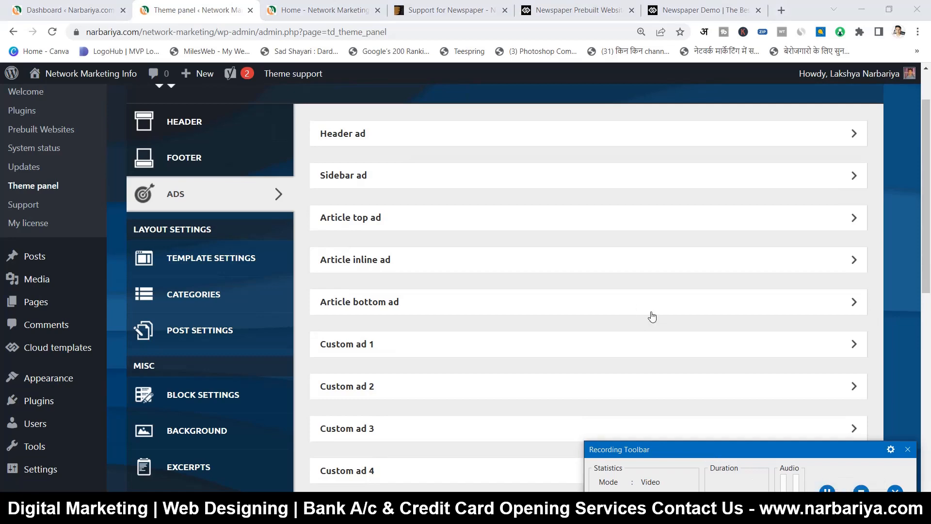
scroll(508, 203, down, 2)
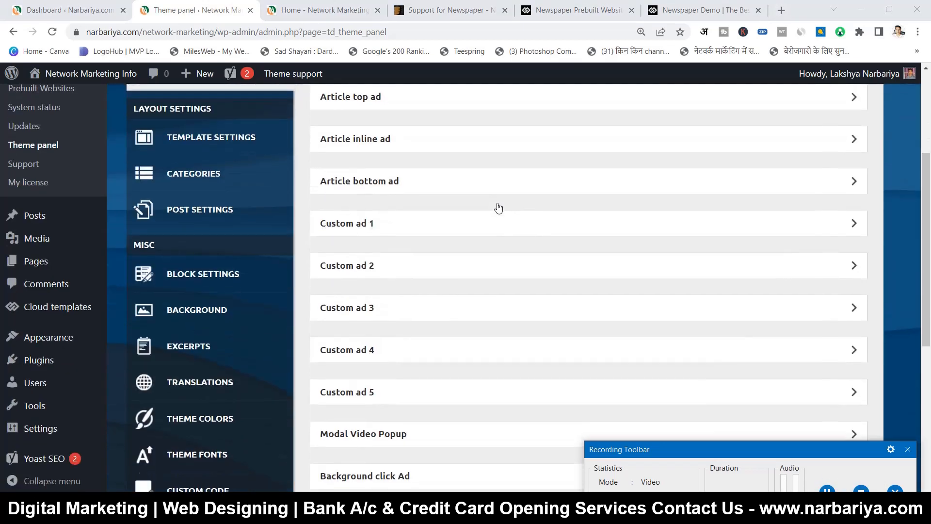
scroll(498, 208, up, 3)
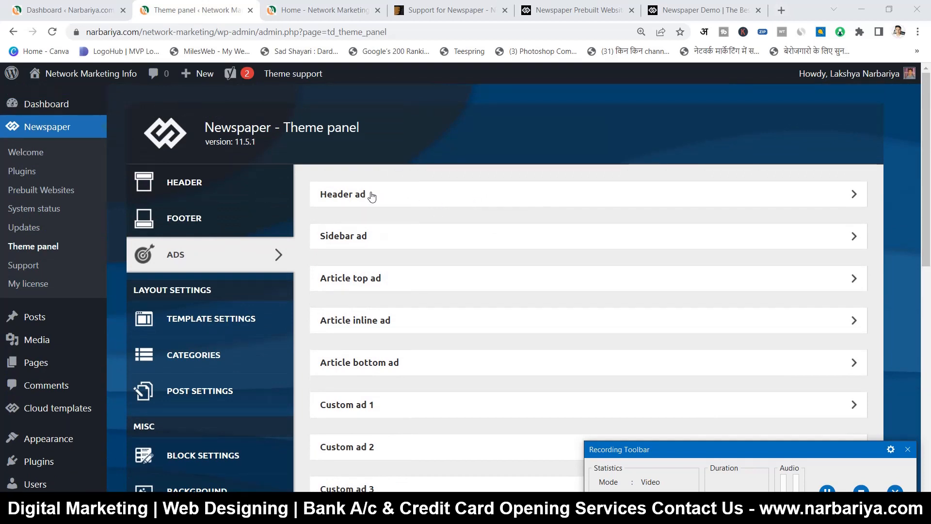
- Expand the Header ad settings and review the ad code box and the Ad Title field with its suggested title
click(403, 201)
scroll(405, 194, down, 1)
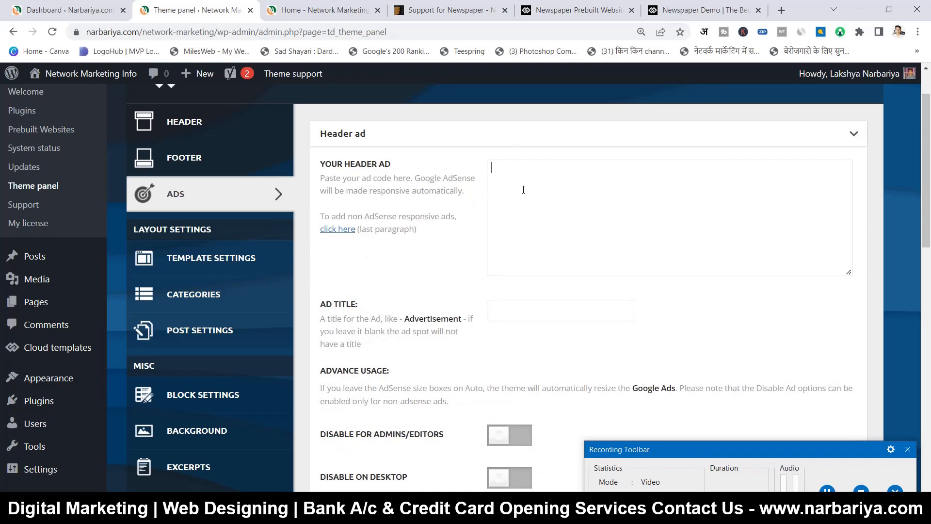
click(502, 181)
scroll(492, 185, down, 5)
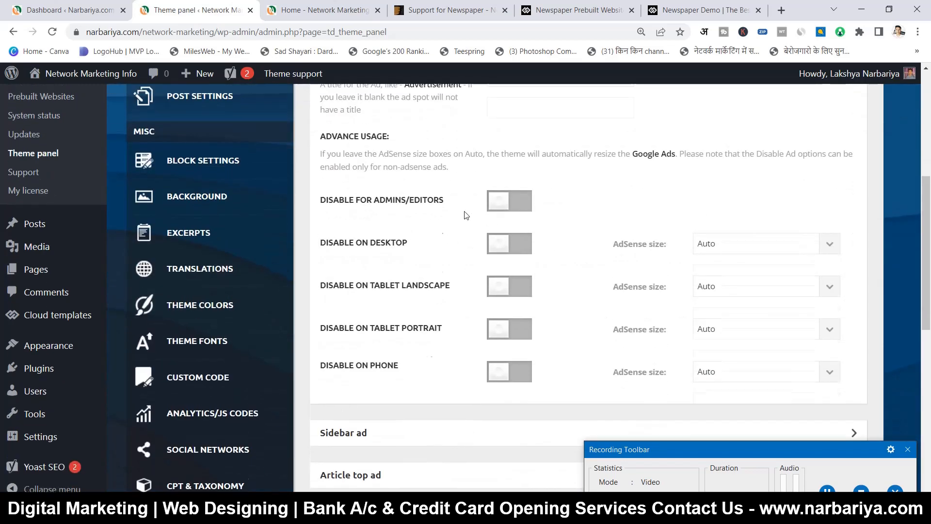
scroll(468, 213, up, 3)
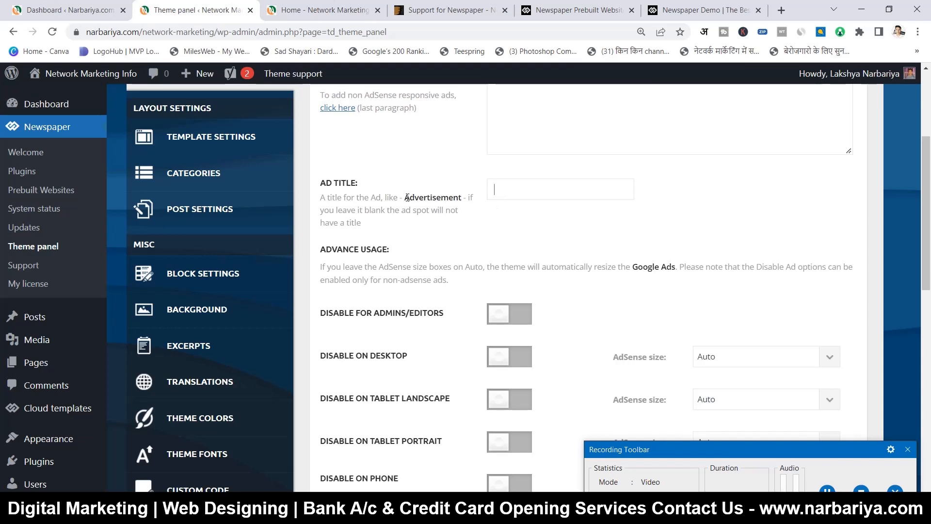
drag(406, 198, 462, 198)
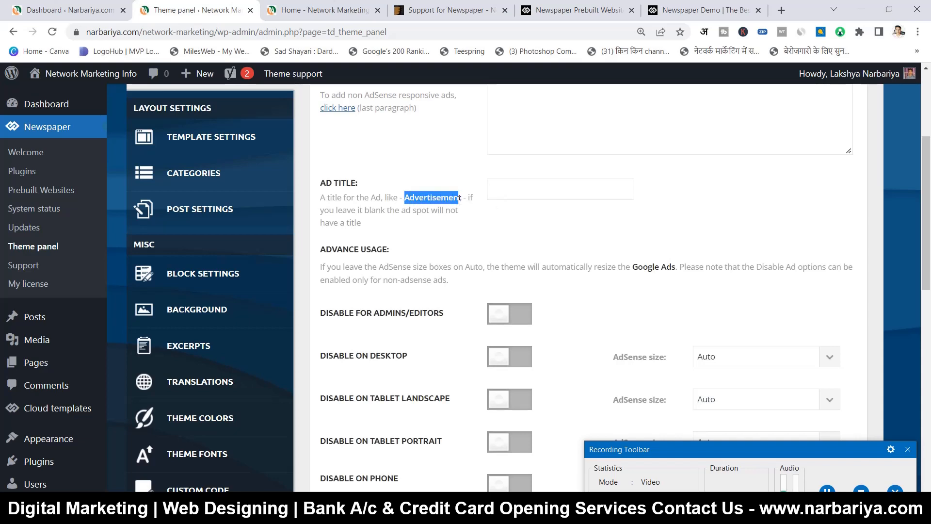
click(523, 195)
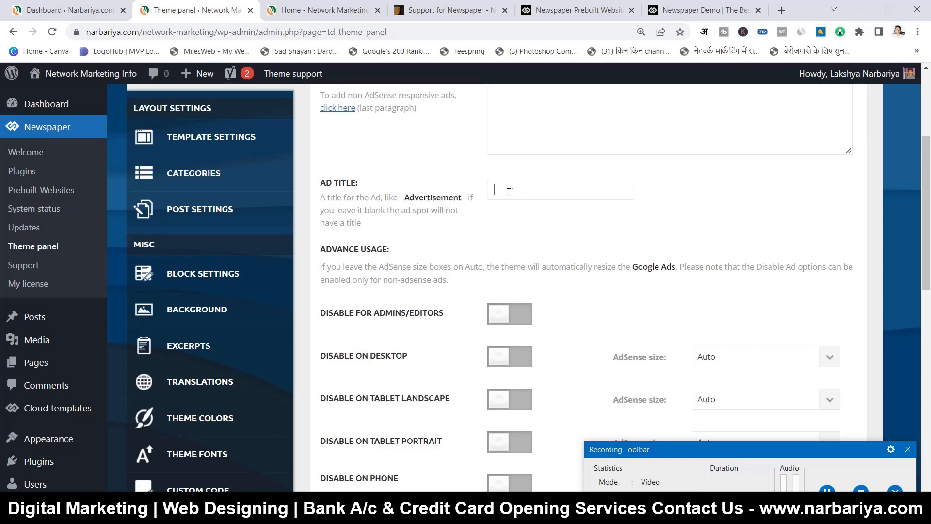
- Review the header ad's device and AdSense size options, switching Disable on Phone on and back off
scroll(501, 233, down, 2)
scroll(662, 244, down, 1)
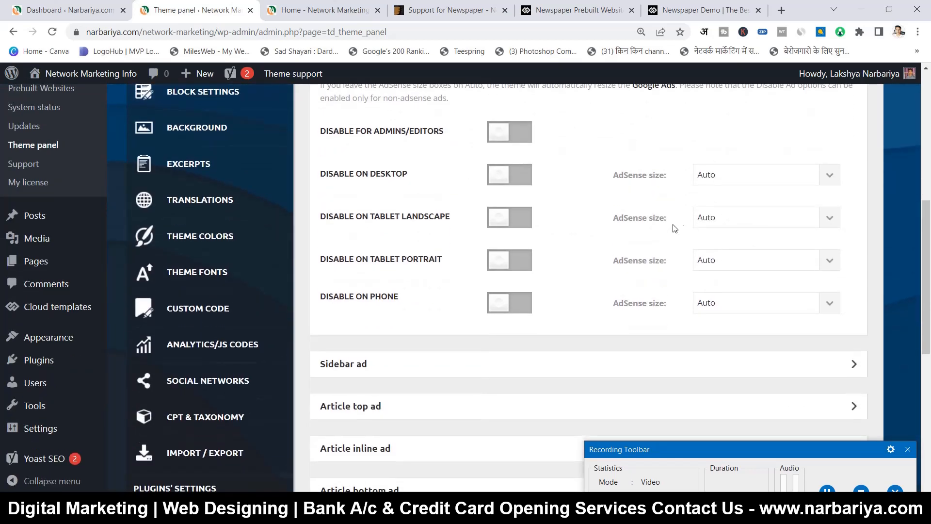
scroll(530, 213, down, 1)
scroll(531, 217, up, 1)
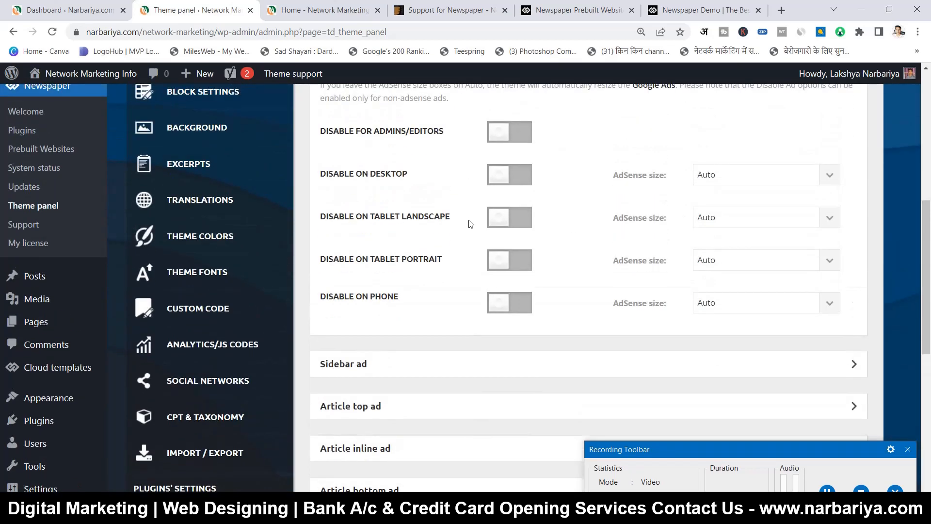
click(519, 305)
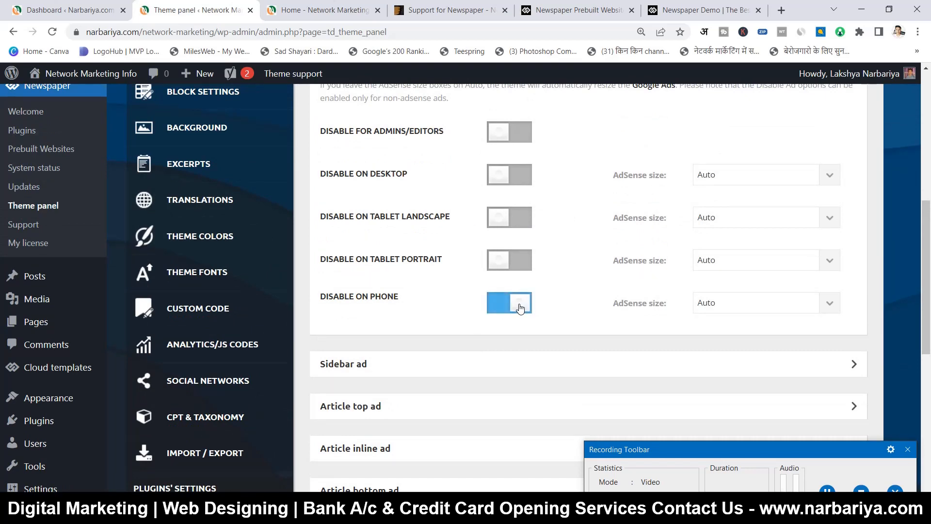
click(514, 306)
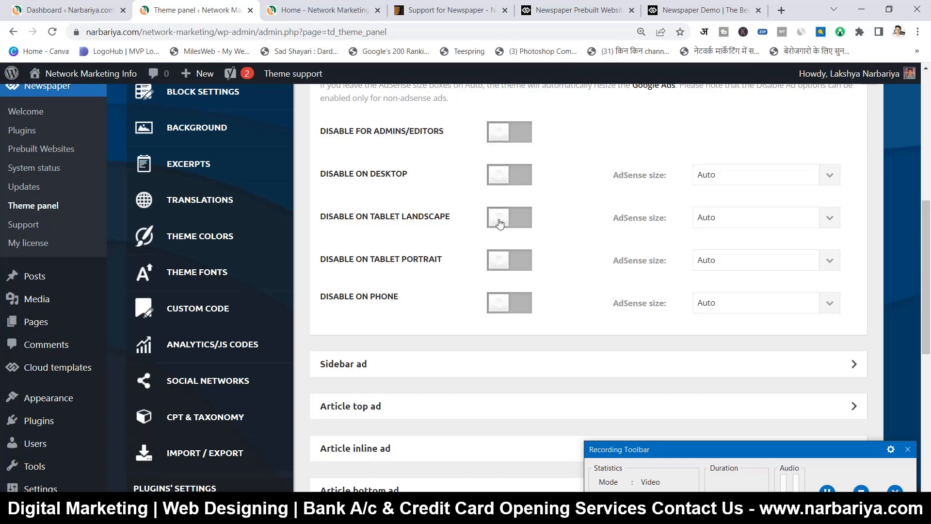
scroll(511, 178, up, 1)
scroll(507, 219, down, 1)
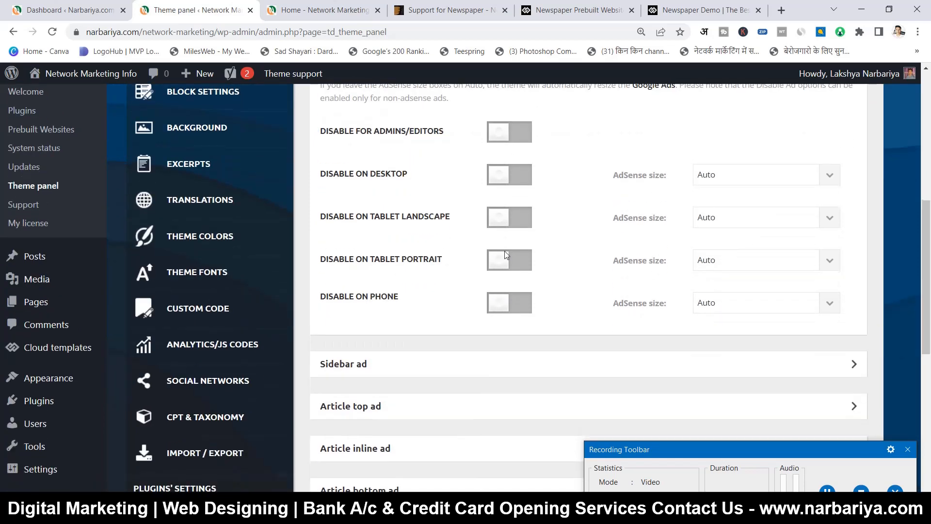
scroll(504, 251, up, 5)
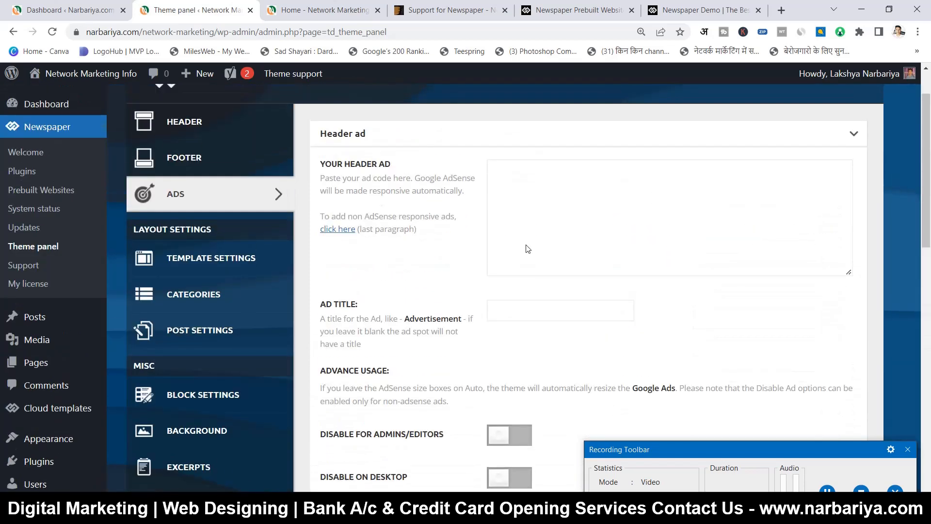
- Look at the header advertisement banner on the Newspaper demo site
click(694, 10)
scroll(565, 170, up, 15)
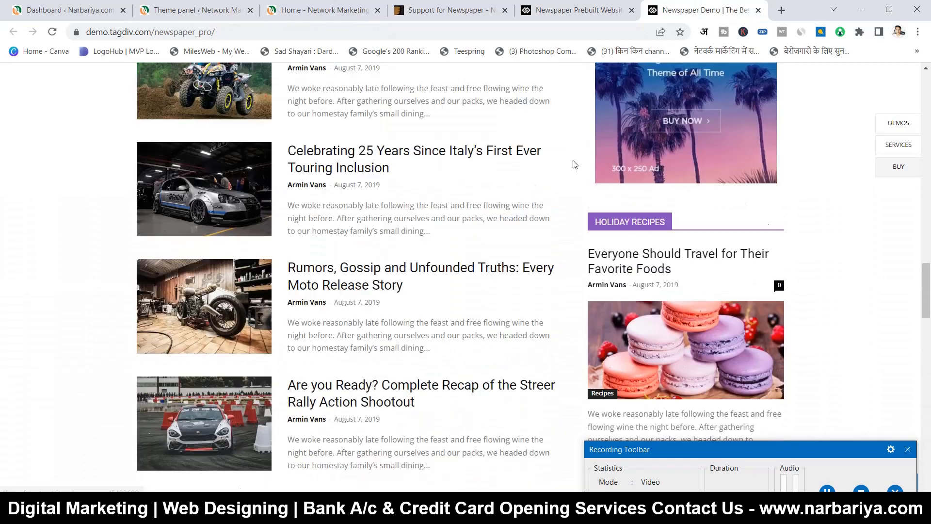
scroll(575, 162, up, 10)
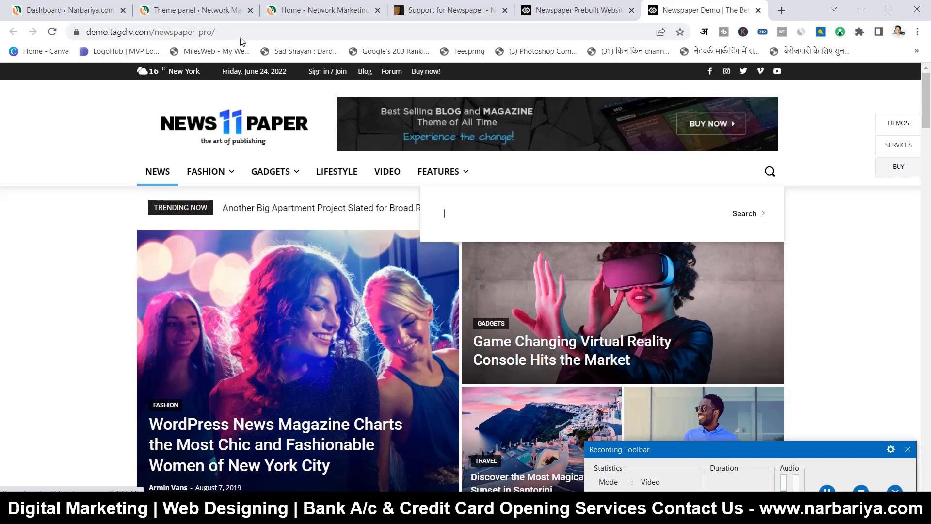
- Return to the Theme panel's Ads settings, expand the Sidebar ad section and collapse the Header ad section
click(194, 10)
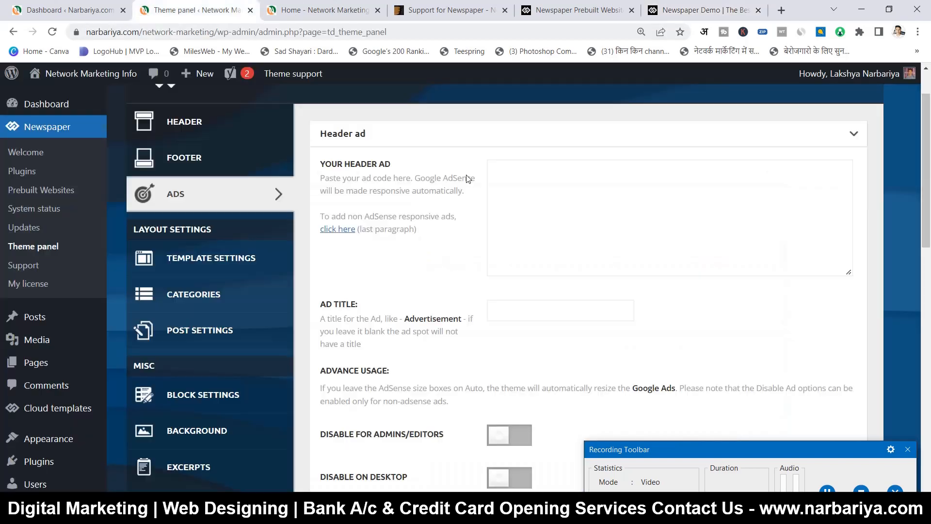
scroll(533, 180, down, 2)
scroll(554, 172, down, 8)
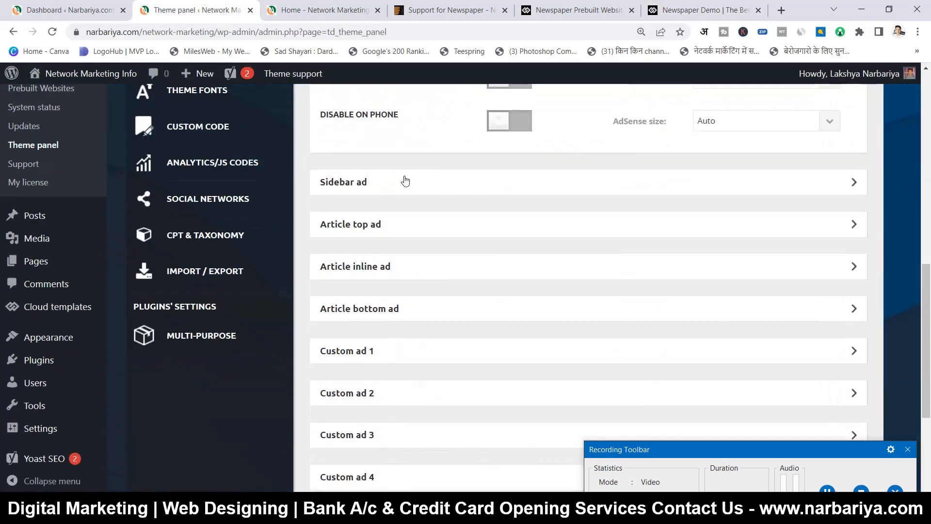
click(380, 183)
scroll(386, 189, up, 10)
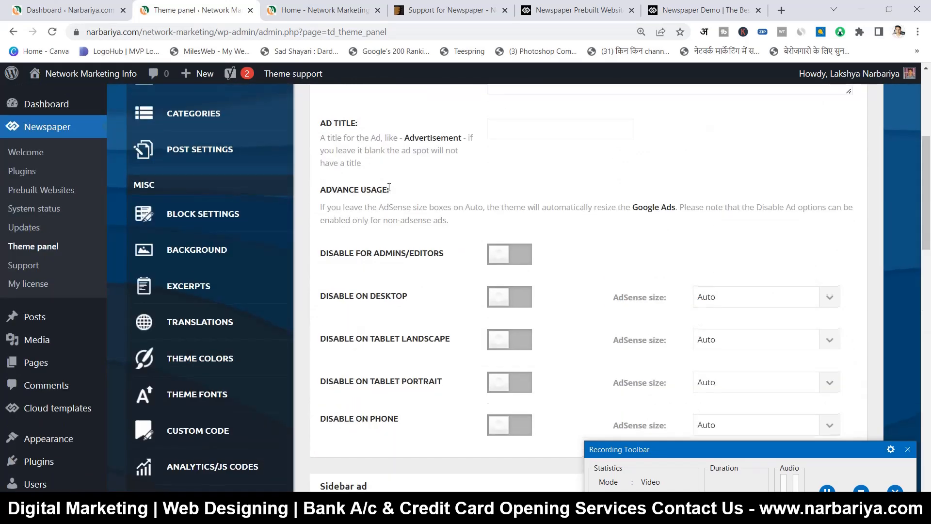
click(390, 193)
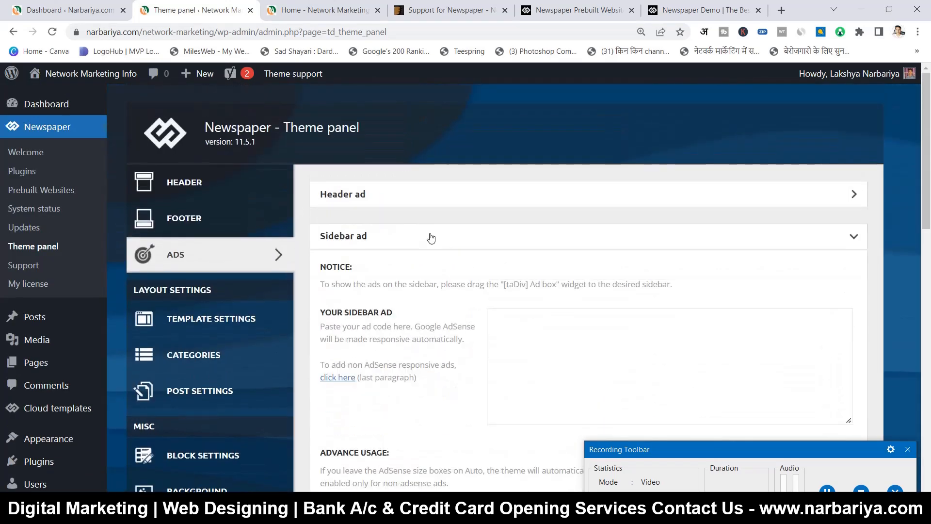
- Review the sidebar ad's code box, the note on responsive AdSense ads and the device options below it
scroll(486, 235, down, 4)
scroll(509, 227, up, 1)
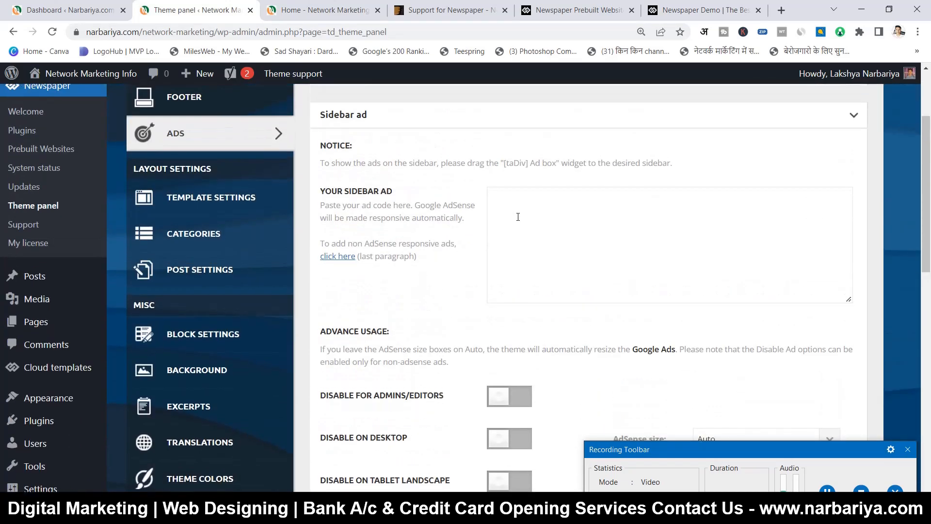
drag(377, 216, 438, 218)
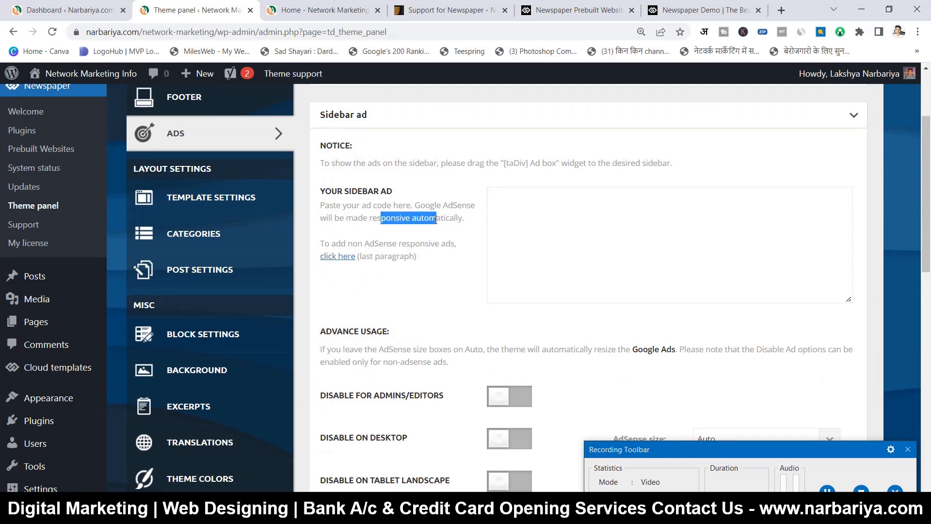
click(509, 207)
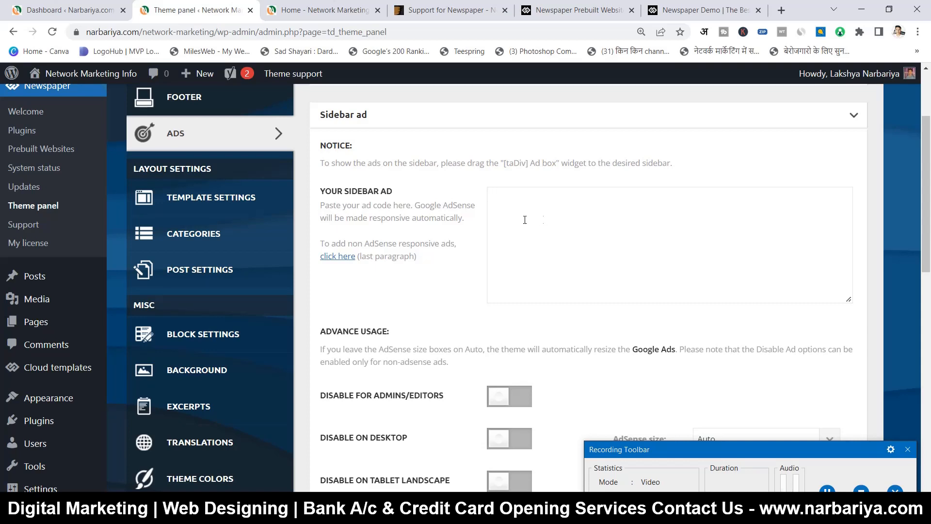
drag(443, 214, 441, 262)
click(441, 262)
scroll(441, 262, down, 3)
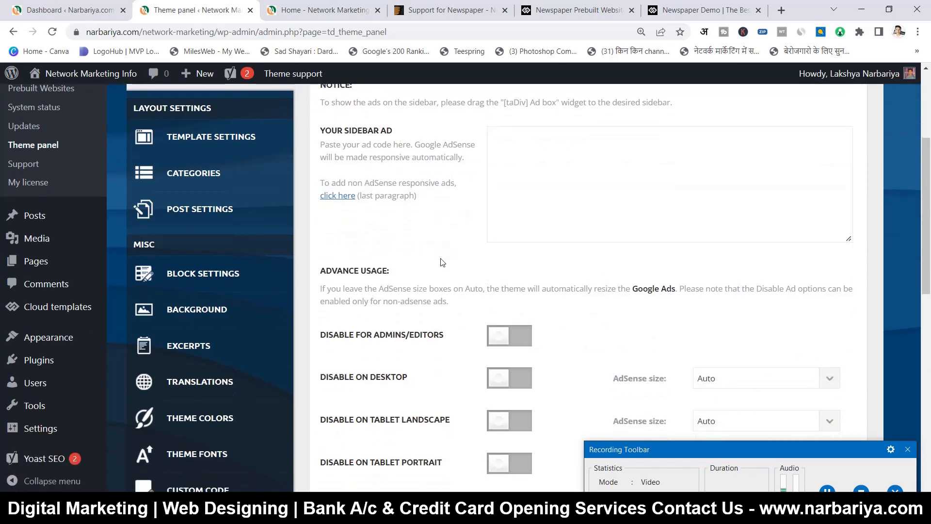
scroll(441, 262, up, 3)
click(490, 224)
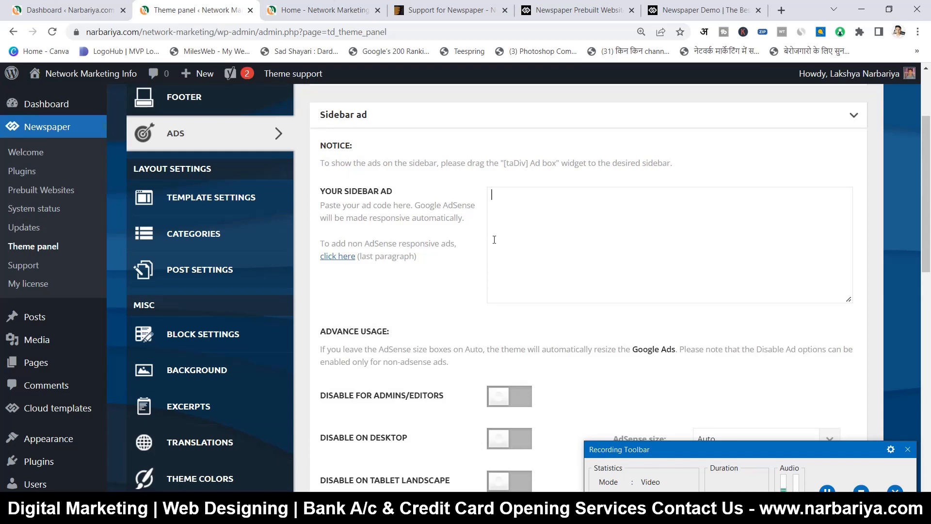
- Read the sidebar ad notice about the "[taDiv] Ad box" widget and collapse the Sidebar ad section
drag(503, 162, 537, 173)
click(544, 173)
scroll(73, 279, down, 1)
scroll(520, 189, up, 1)
click(484, 123)
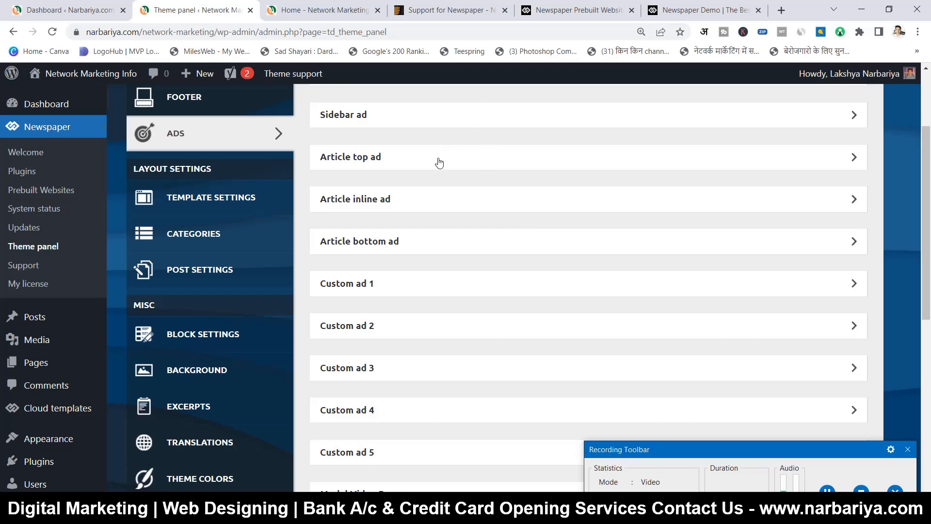
scroll(440, 162, up, 1)
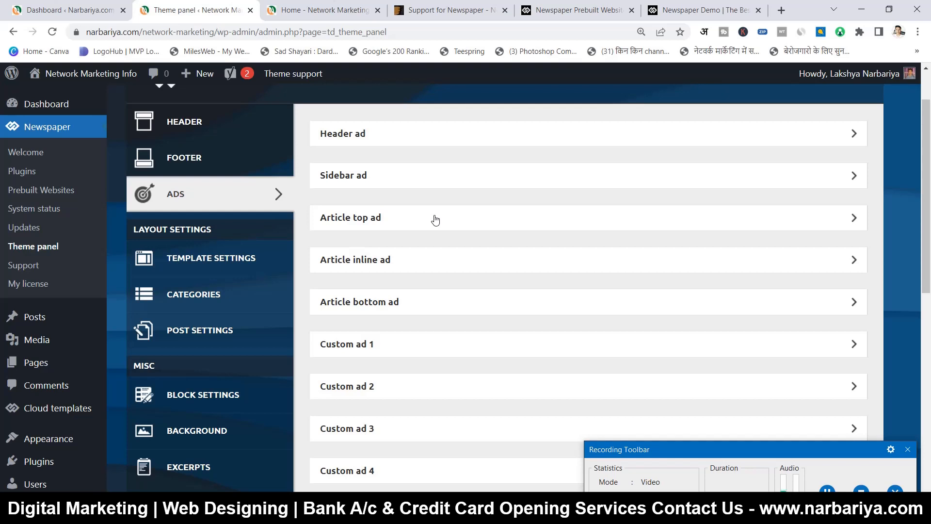
scroll(435, 221, down, 1)
scroll(435, 220, up, 1)
scroll(443, 223, down, 1)
scroll(446, 222, up, 1)
scroll(445, 222, down, 1)
scroll(438, 222, up, 1)
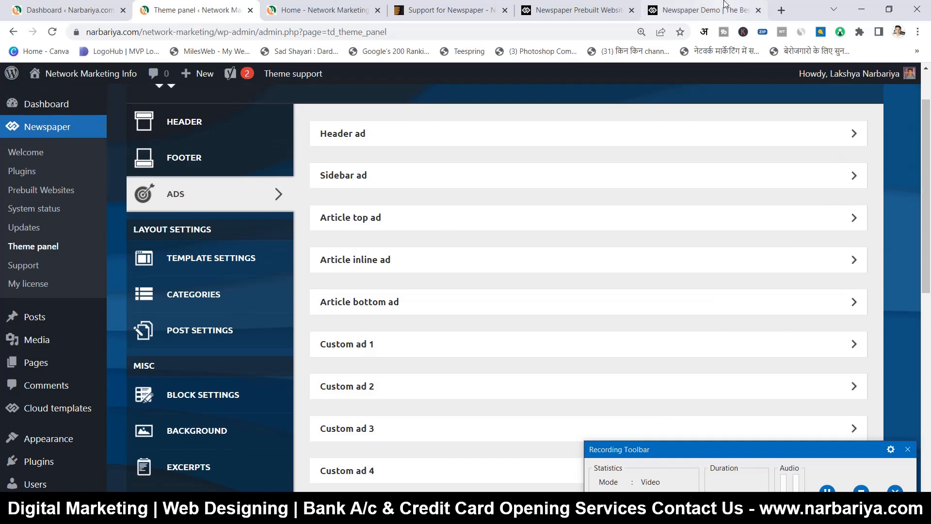
- Switch to the Newspaper demo site and look at the advertisement in the homepage sidebar
click(698, 10)
scroll(746, 254, down, 20)
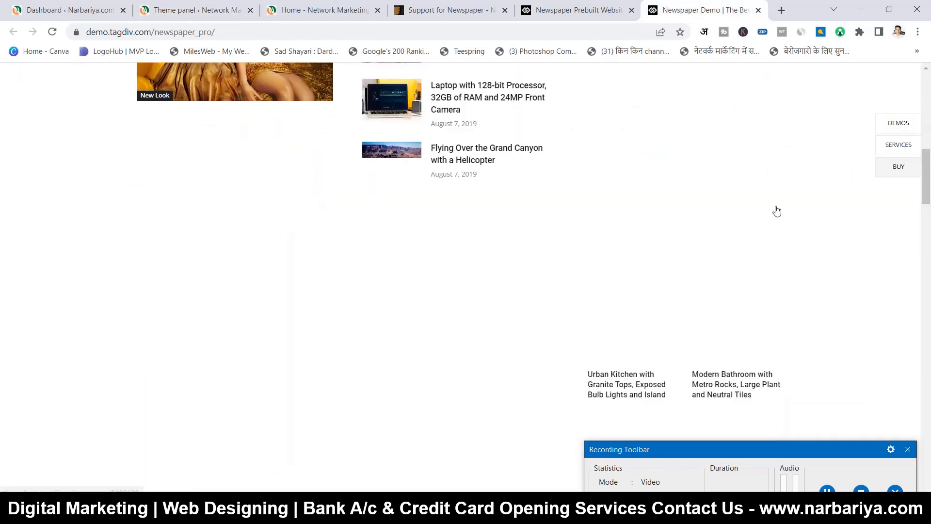
scroll(765, 225, up, 9)
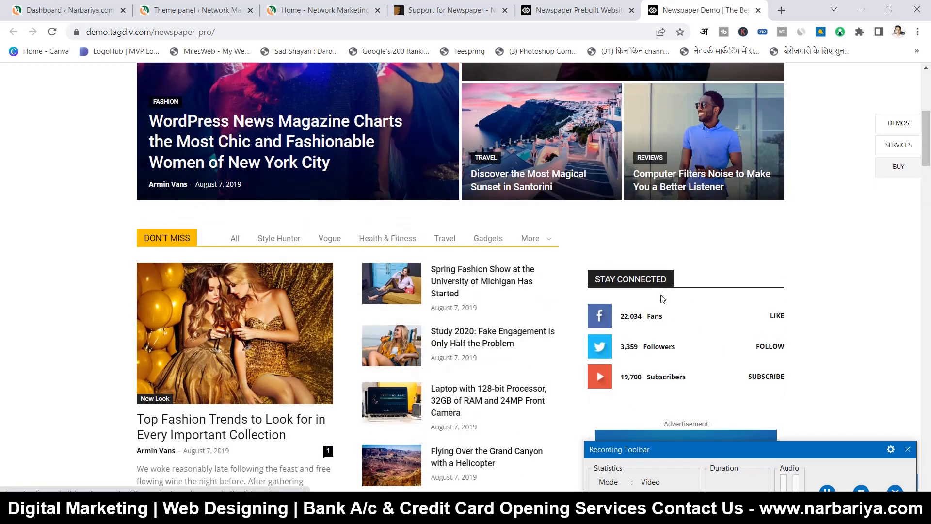
scroll(718, 242, down, 5)
scroll(718, 242, down, 1)
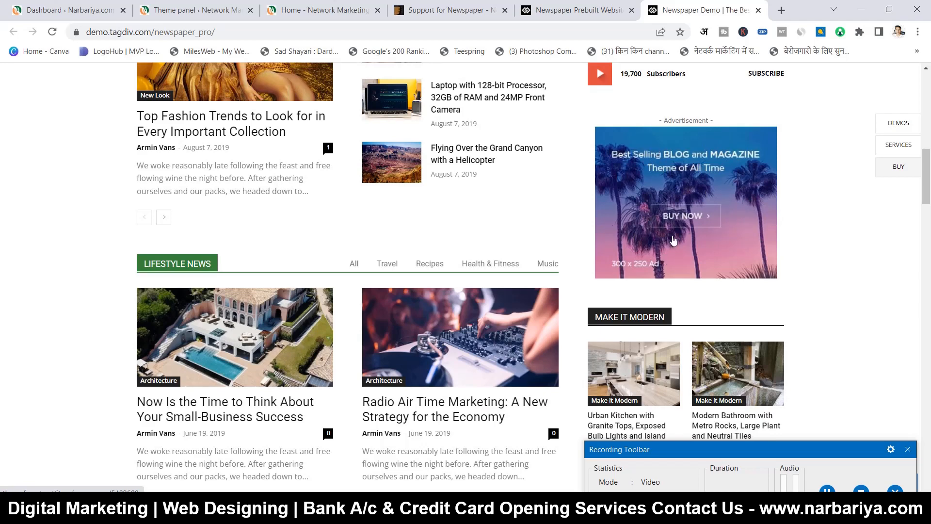
- Return to the Theme panel, review the Article top ad settings and collapse them
click(207, 8)
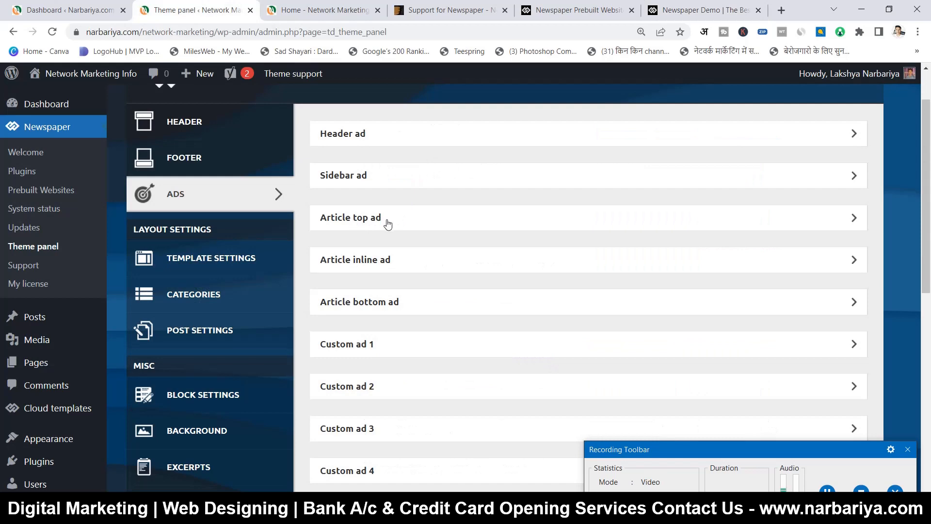
click(372, 223)
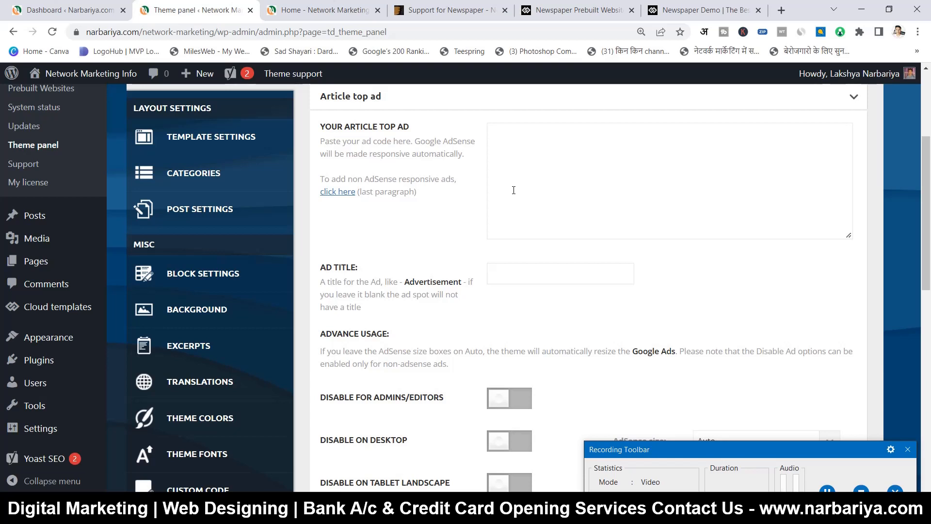
click(483, 103)
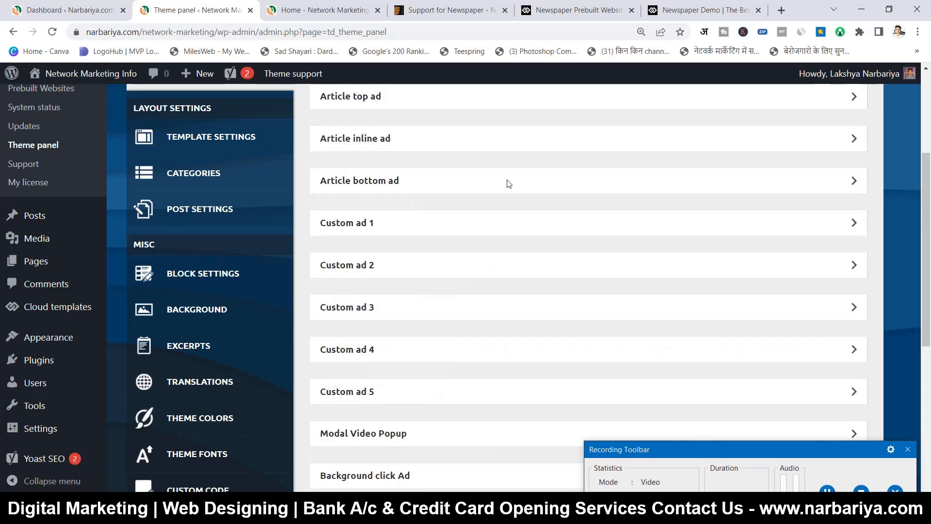
- Expand the Article inline ad settings and review the code box, ad position and device options
click(414, 147)
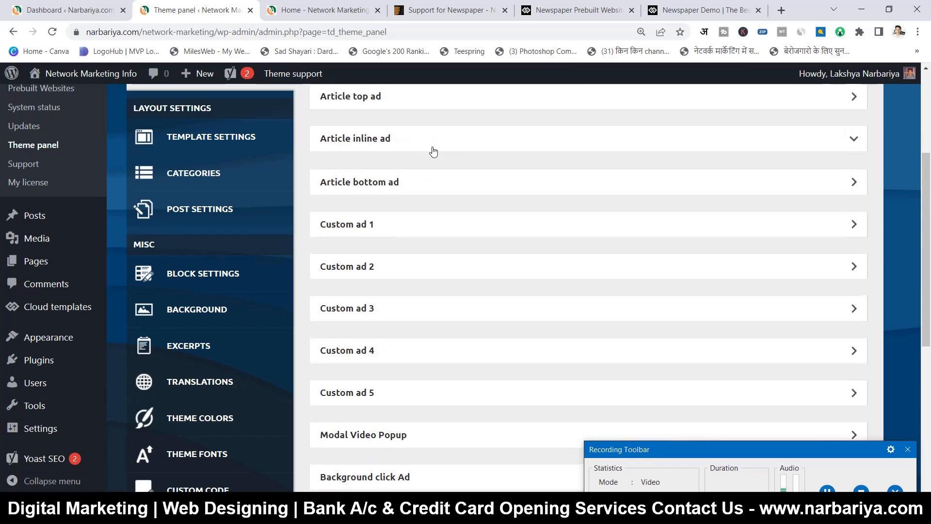
scroll(468, 213, down, 1)
scroll(468, 215, down, 4)
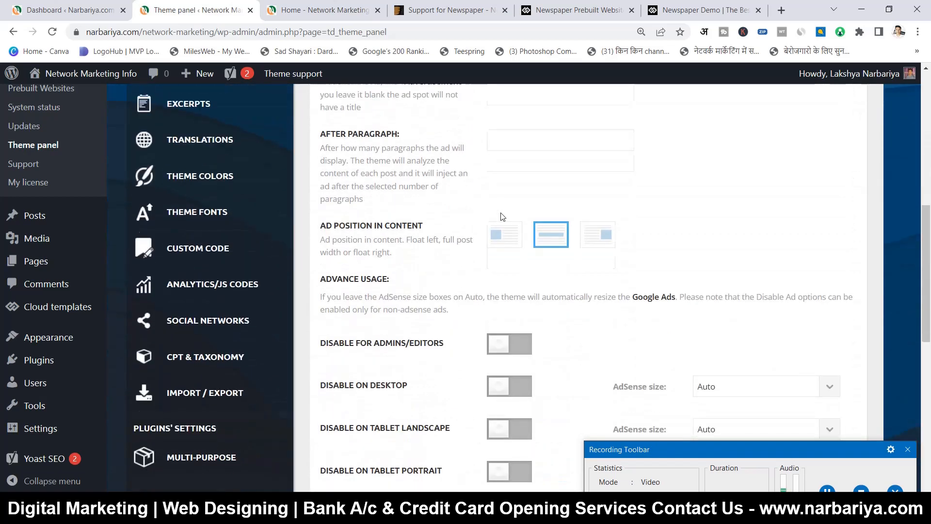
scroll(516, 226, down, 3)
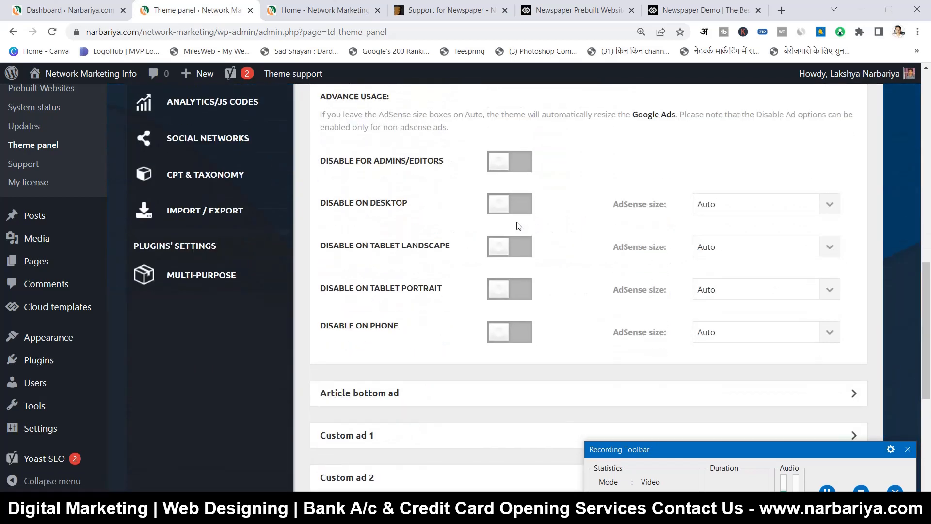
scroll(556, 220, up, 6)
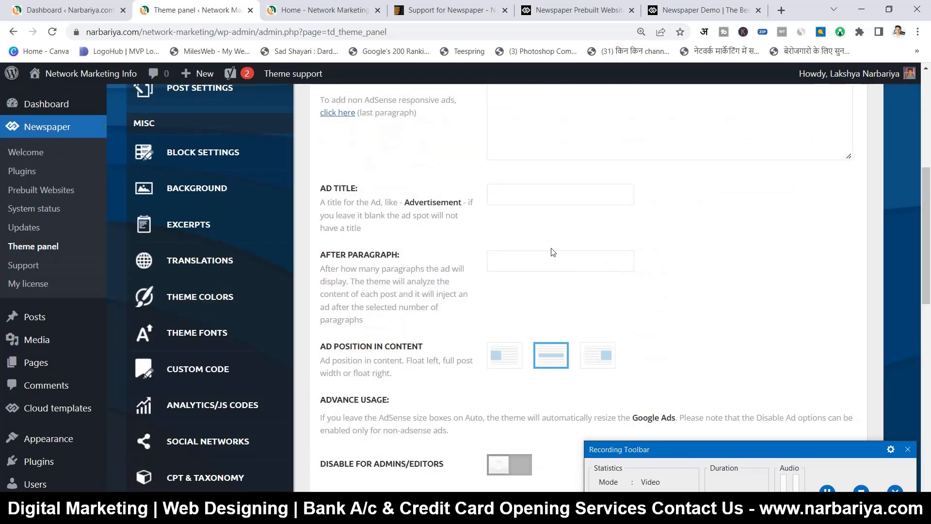
scroll(553, 252, up, 1)
scroll(523, 305, up, 1)
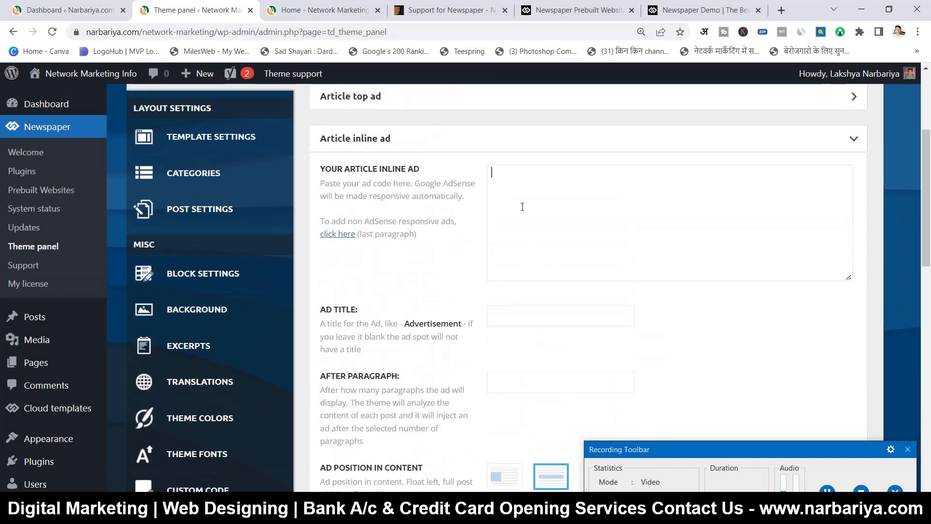
- Enter 5 as the article inline ad's After Paragraph value, replace it with 2, and collapse the section
scroll(522, 207, down, 3)
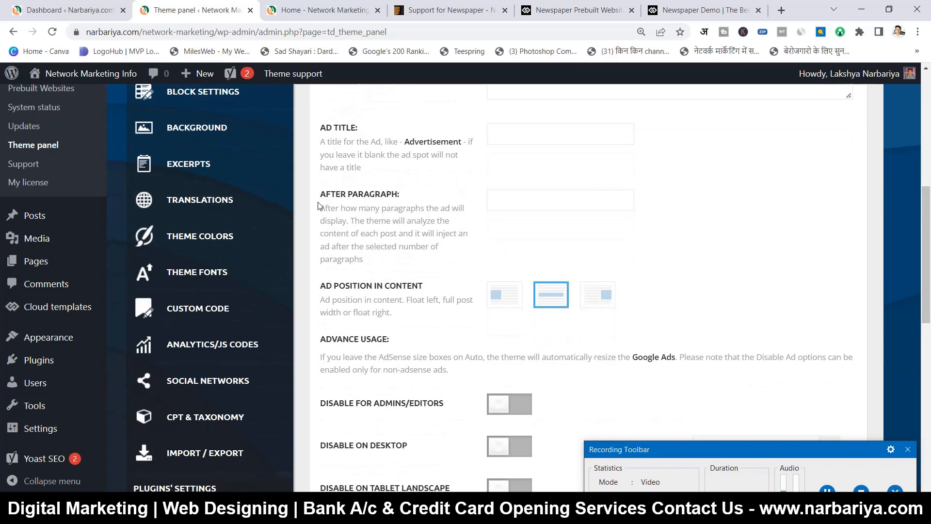
click(532, 196)
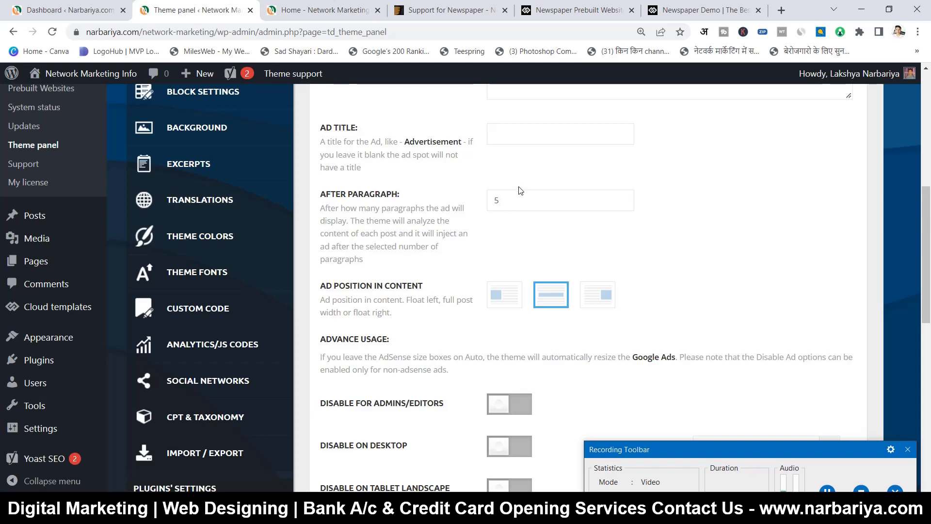
click(512, 200)
text(2)
scroll(517, 204, up, 5)
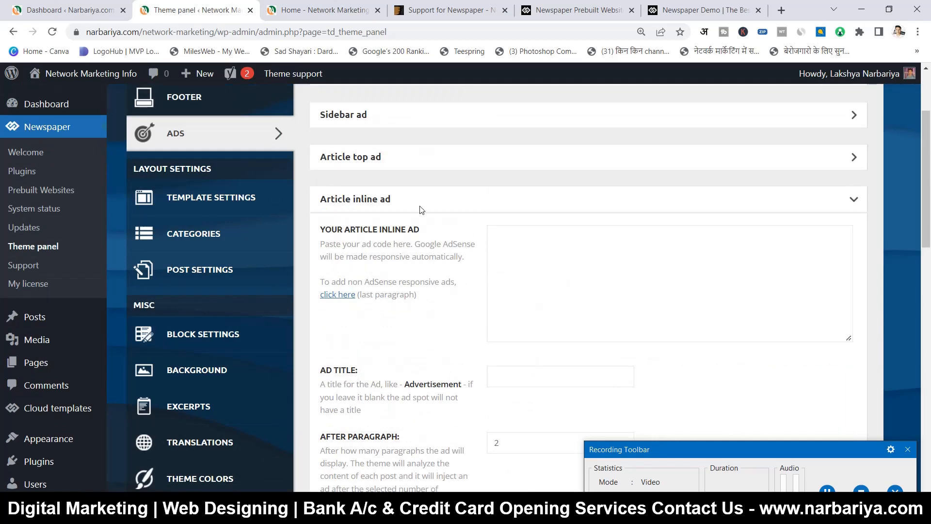
click(400, 195)
- Expand the Article bottom ad settings, review the ad code box and Ad Title field, and collapse the section
scroll(420, 243, down, 1)
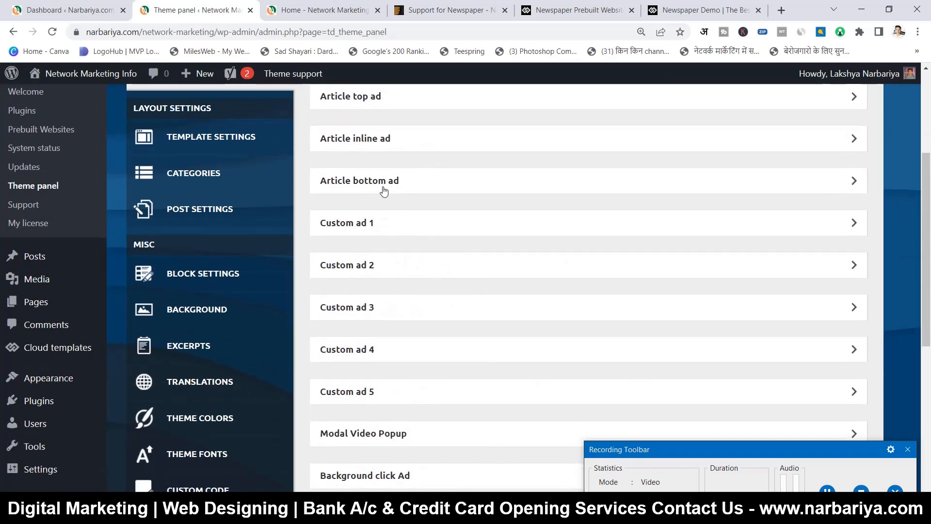
click(383, 190)
scroll(397, 196, down, 1)
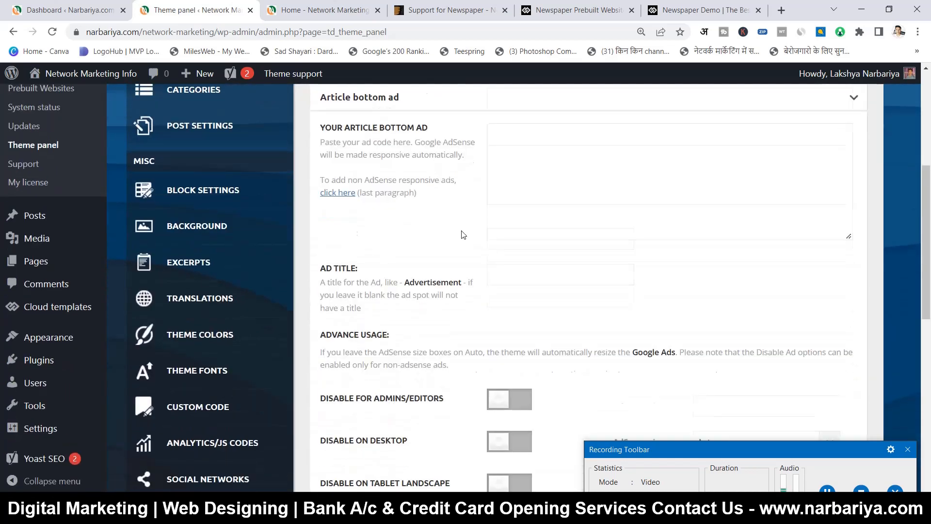
scroll(464, 234, down, 1)
scroll(464, 235, up, 1)
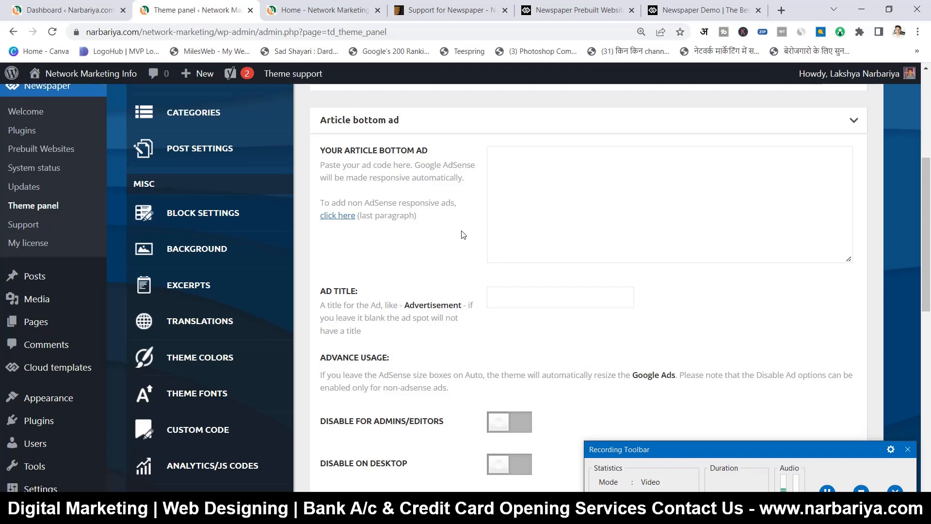
click(474, 119)
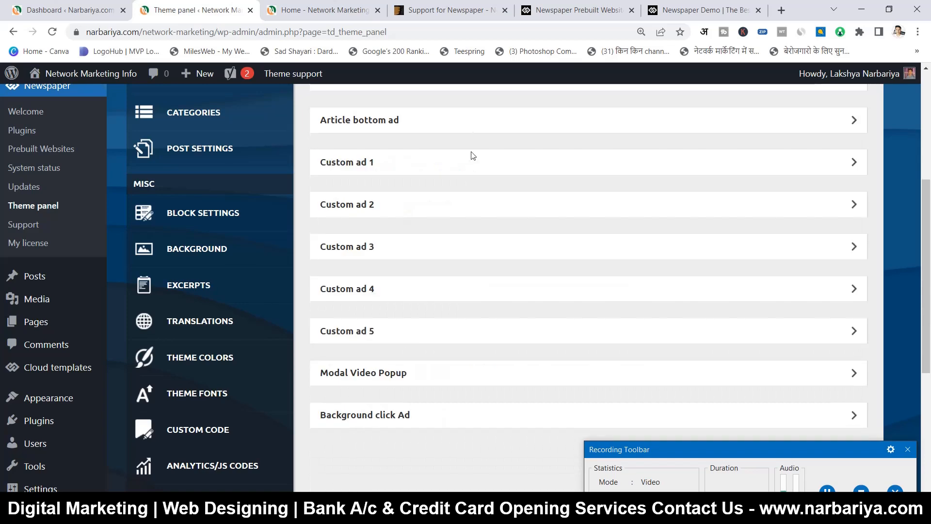
- Expand the Custom ad 1 settings, review the ad's device and AdSense size options, and collapse the section
scroll(424, 158, down, 1)
scroll(401, 147, up, 1)
click(394, 162)
scroll(485, 262, down, 3)
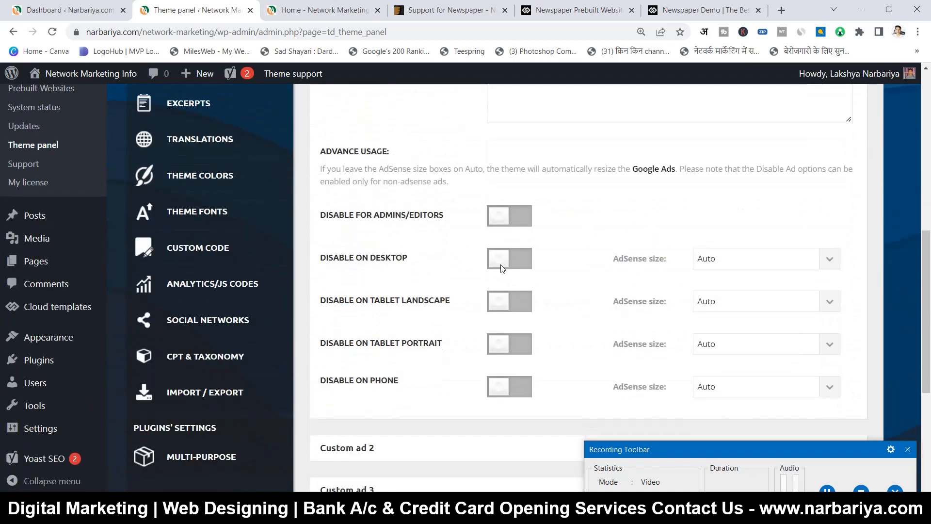
scroll(480, 228, up, 5)
click(440, 224)
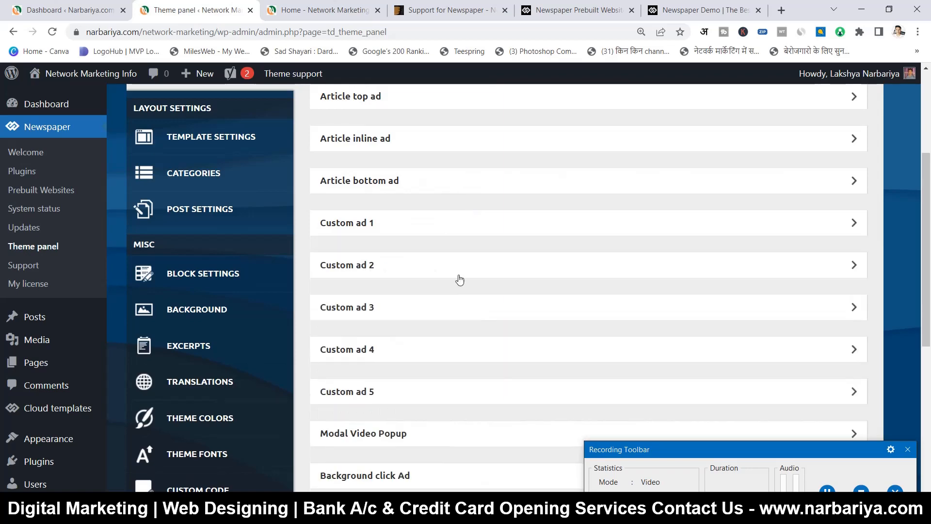
- Expand the Background click Ad settings, review the URL and Open in New Window options, and collapse the section
scroll(442, 279, down, 4)
scroll(388, 264, down, 1)
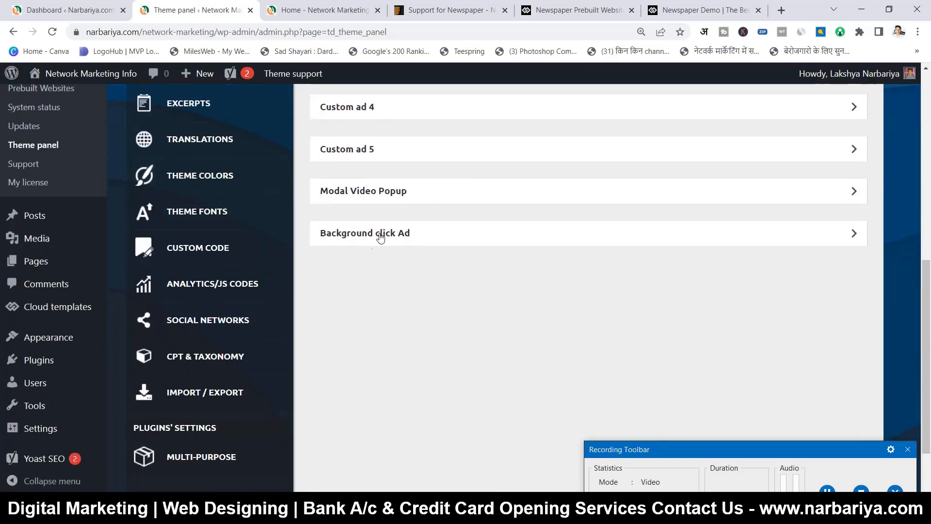
click(381, 234)
scroll(431, 303, down, 2)
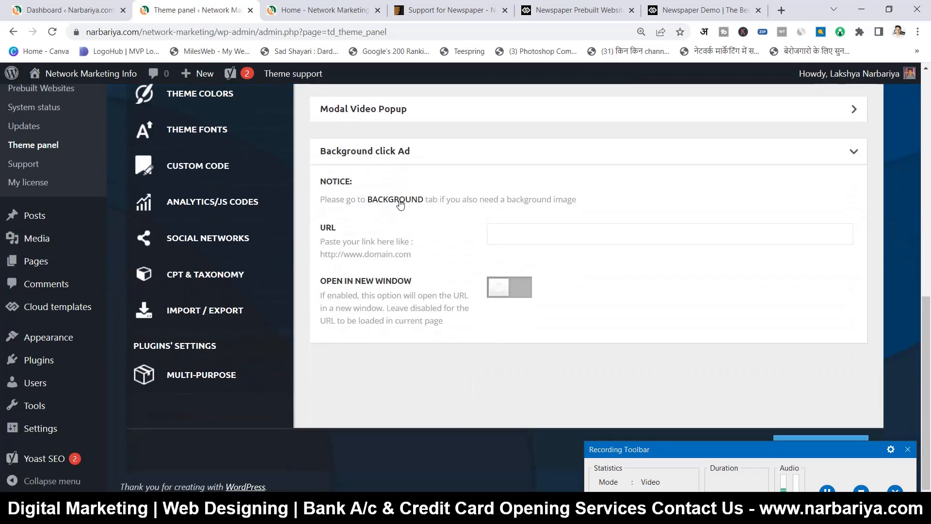
scroll(400, 204, up, 3)
click(402, 273)
- Expand and collapse the Modal Video Popup ad settings, and look back over the list of ad spots
click(392, 233)
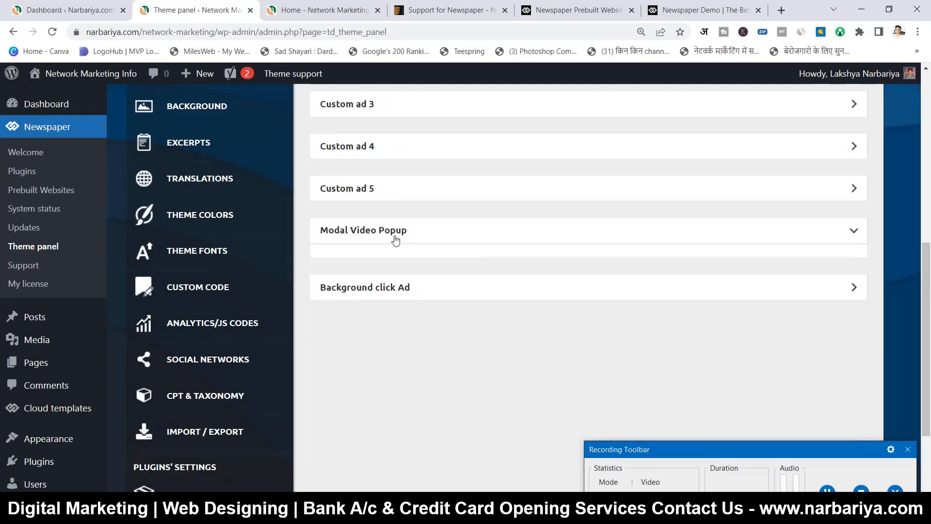
click(409, 231)
scroll(398, 247, up, 8)
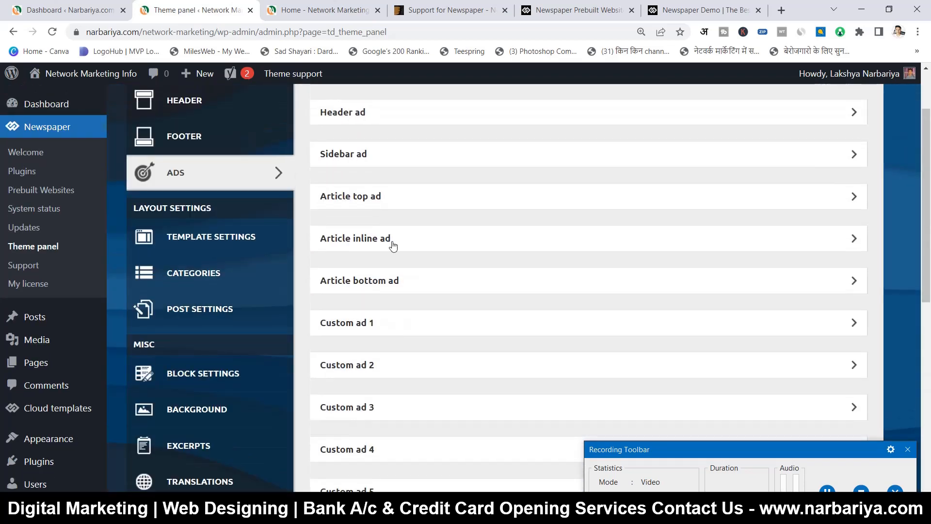
scroll(289, 270, down, 3)
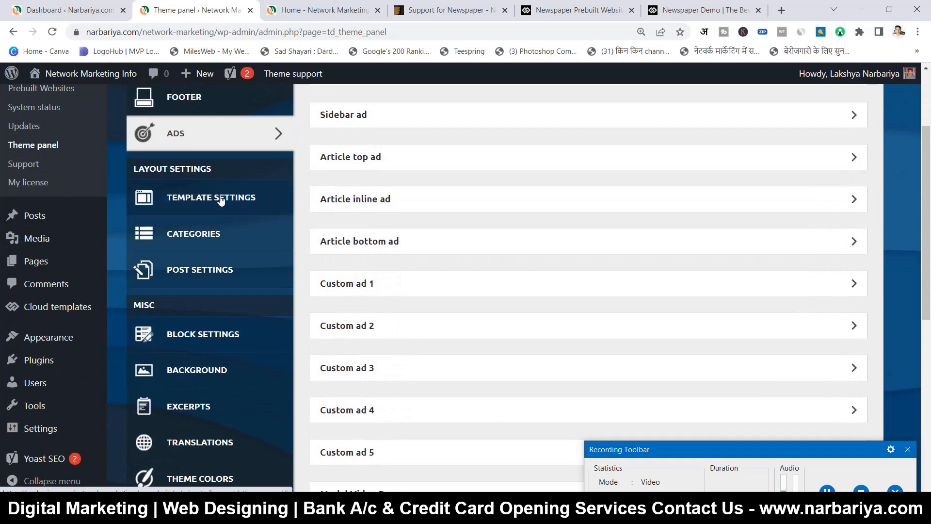
- Open the Template Settings, review the Smart sidebar section's AdSense warning and enable option, and collapse the section
click(200, 203)
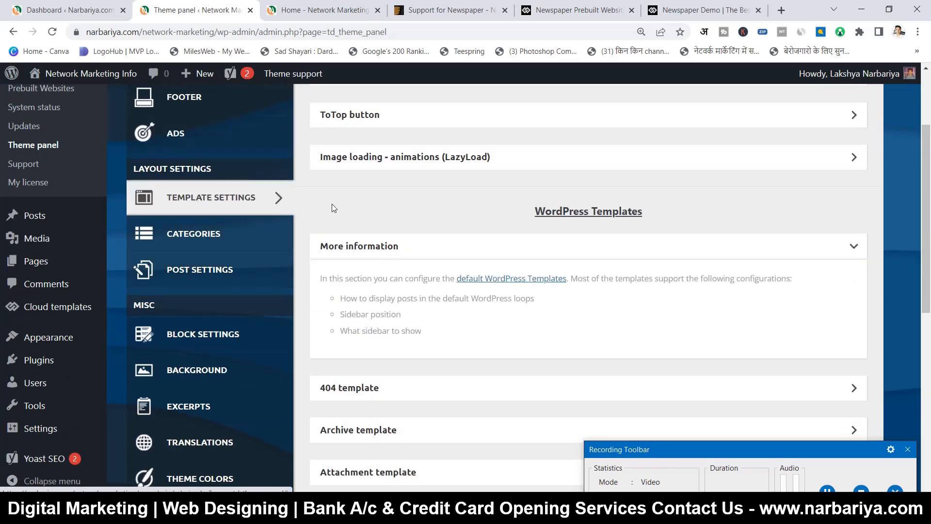
scroll(378, 205, up, 3)
click(390, 203)
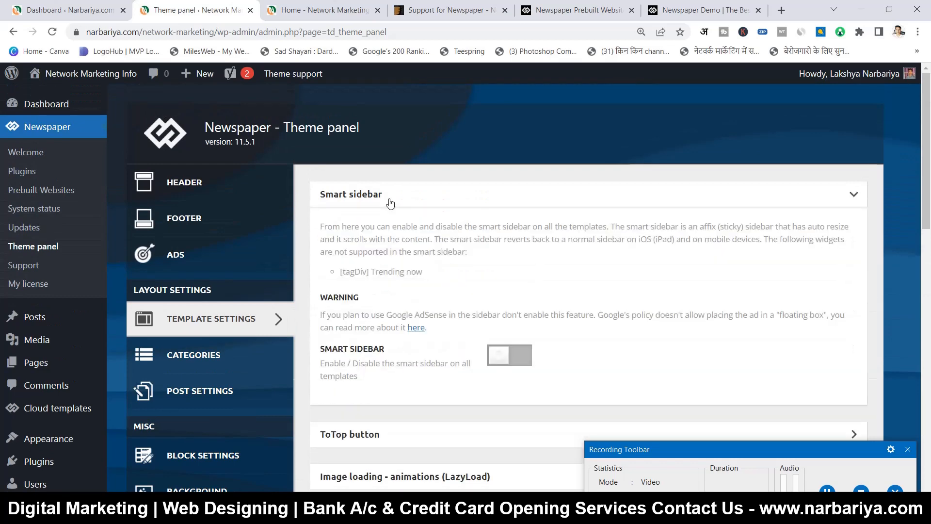
scroll(390, 203, down, 2)
scroll(390, 203, up, 2)
click(391, 203)
scroll(390, 202, down, 1)
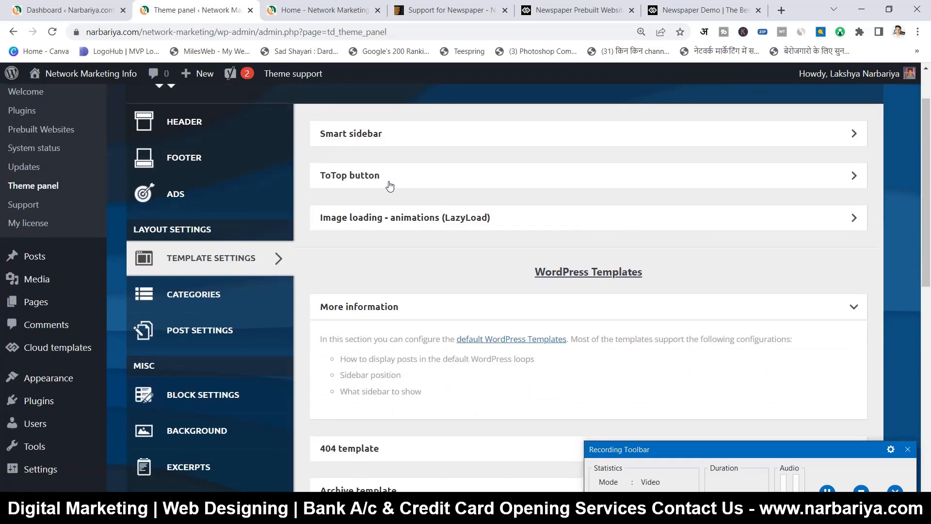
click(390, 185)
click(381, 133)
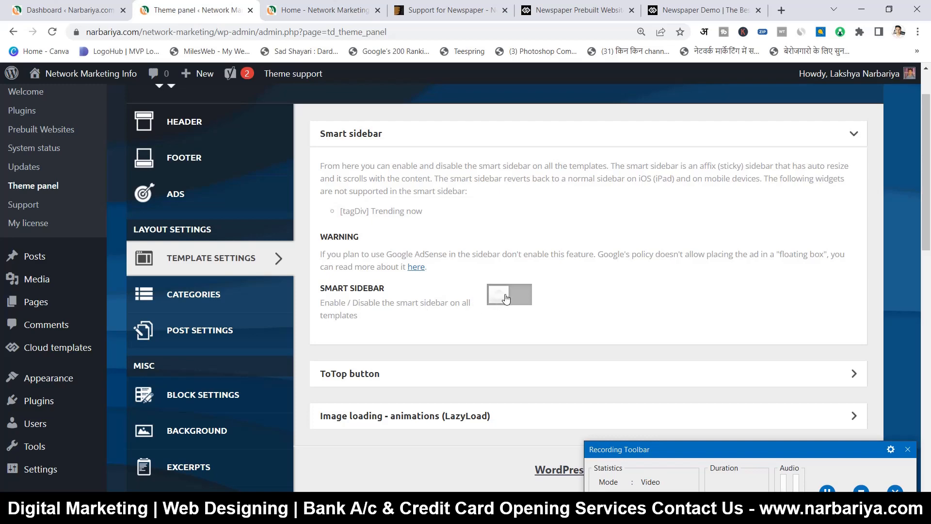
click(443, 144)
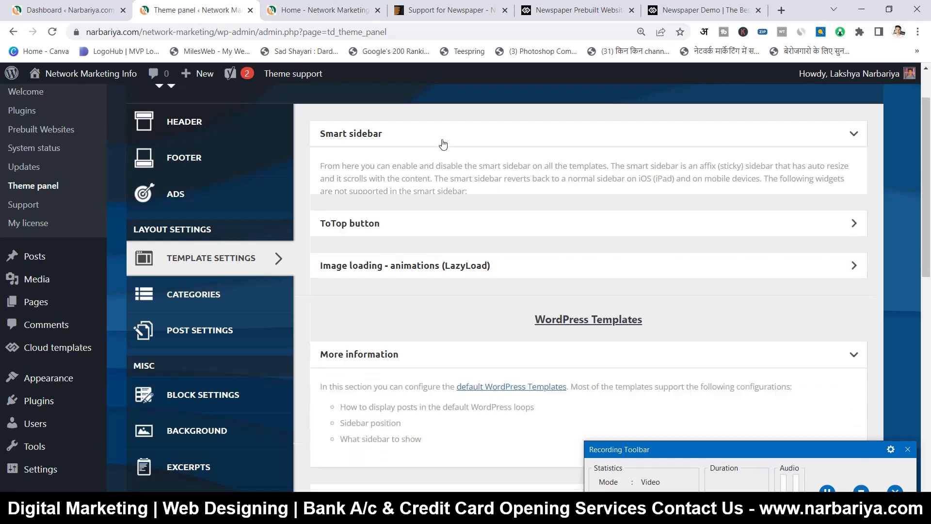
- Expand the Image loading - animations (LazyLoad) settings, review the animation switch and loading effects, and collapse the section
scroll(441, 149, down, 3)
scroll(429, 182, up, 1)
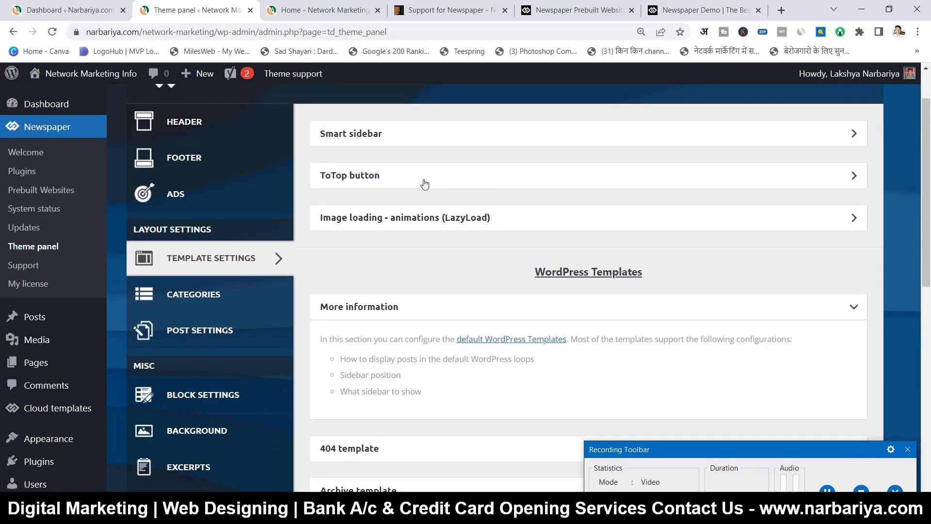
click(435, 218)
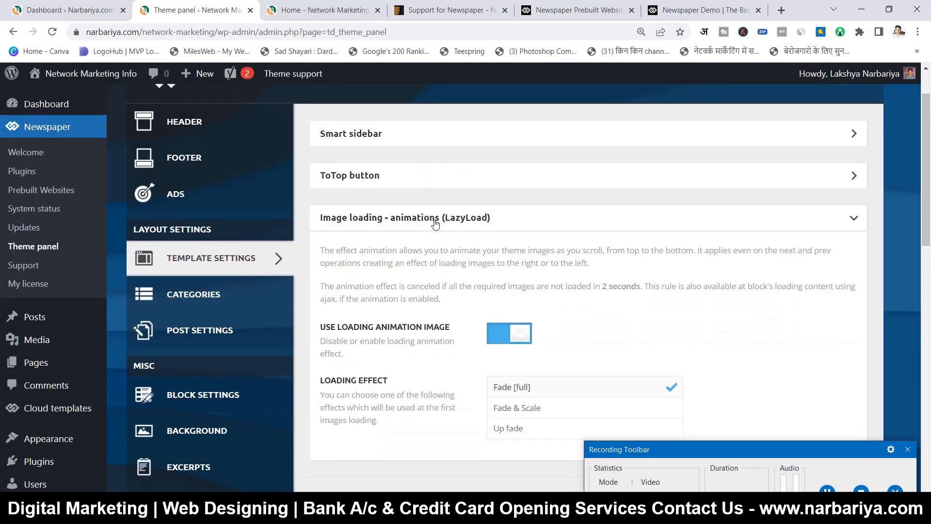
scroll(435, 223, down, 2)
scroll(435, 223, up, 1)
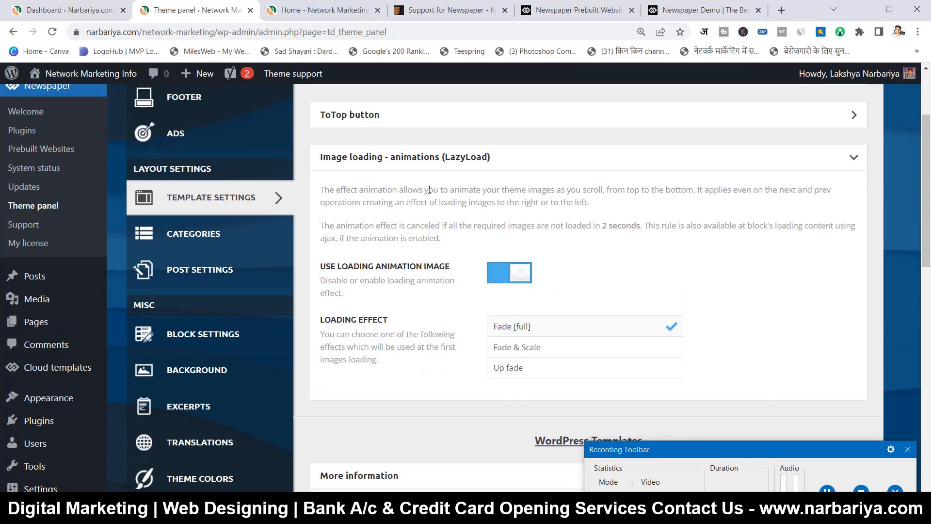
click(447, 165)
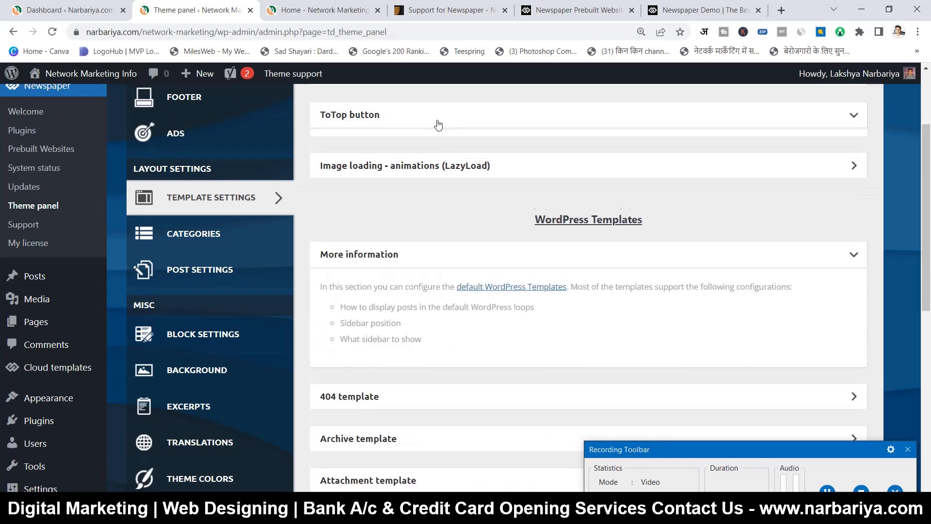
- Expand the ToTop button settings and try the matching back-to-top button near the footer of the Newspaper demo site
click(438, 124)
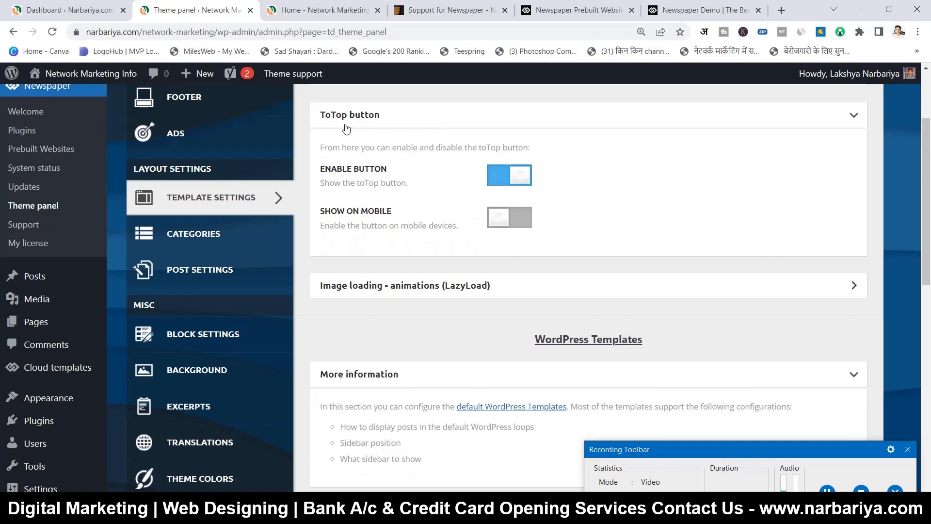
scroll(398, 203, up, 1)
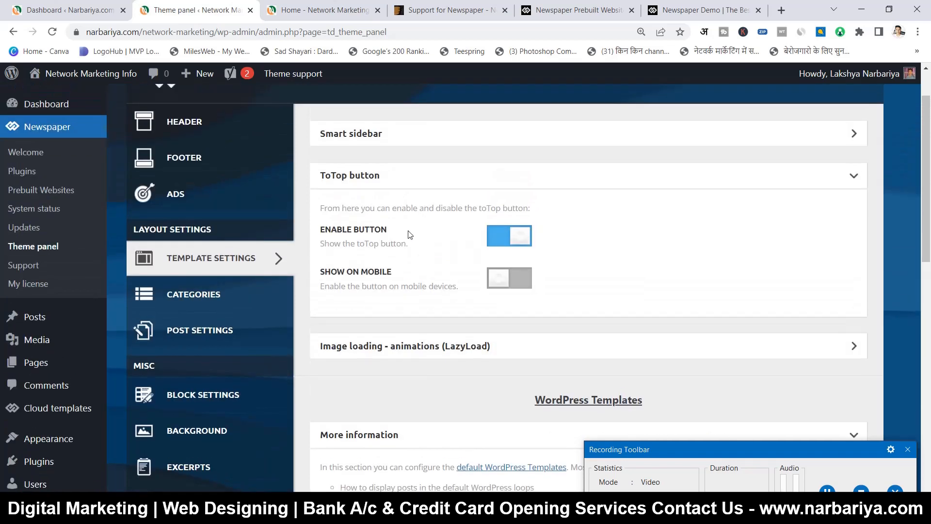
click(684, 4)
scroll(466, 291, down, 6)
drag(695, 461, 131, 413)
scroll(501, 204, down, 15)
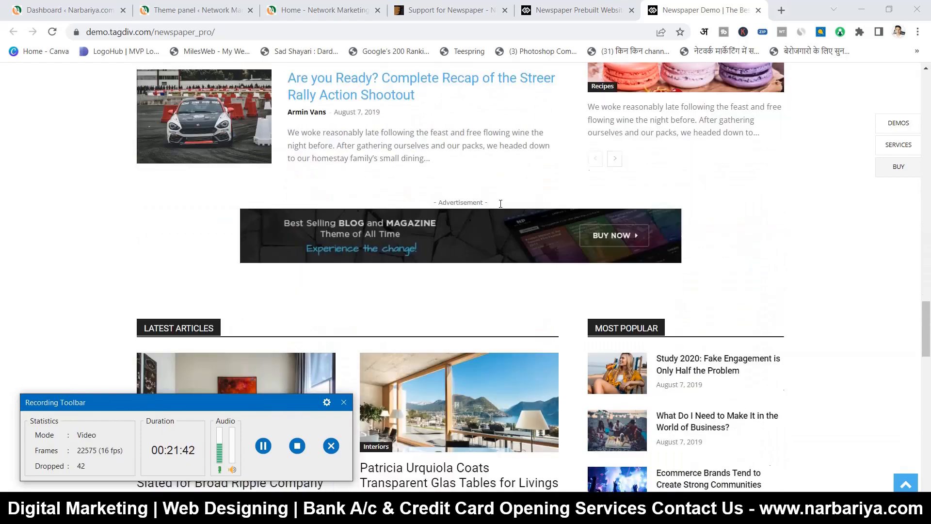
scroll(500, 203, down, 20)
scroll(490, 172, up, 5)
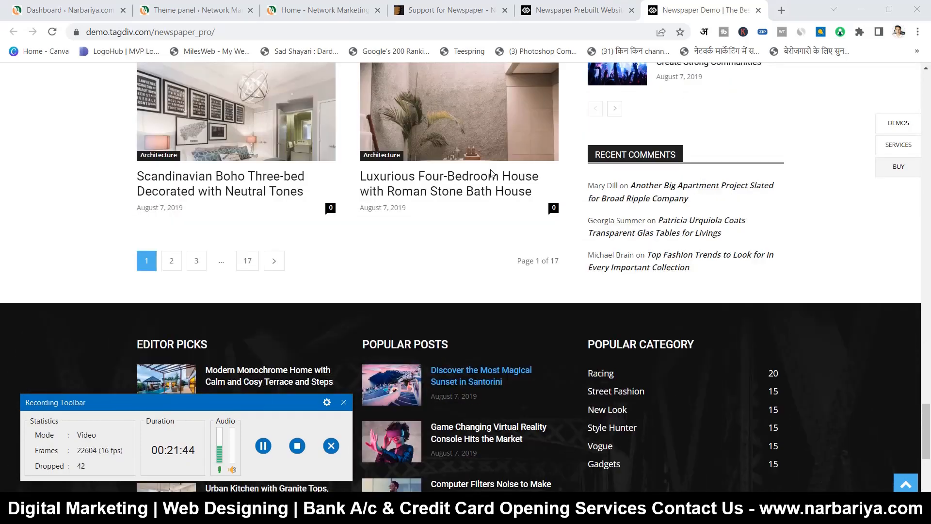
scroll(491, 172, up, 10)
scroll(493, 171, down, 8)
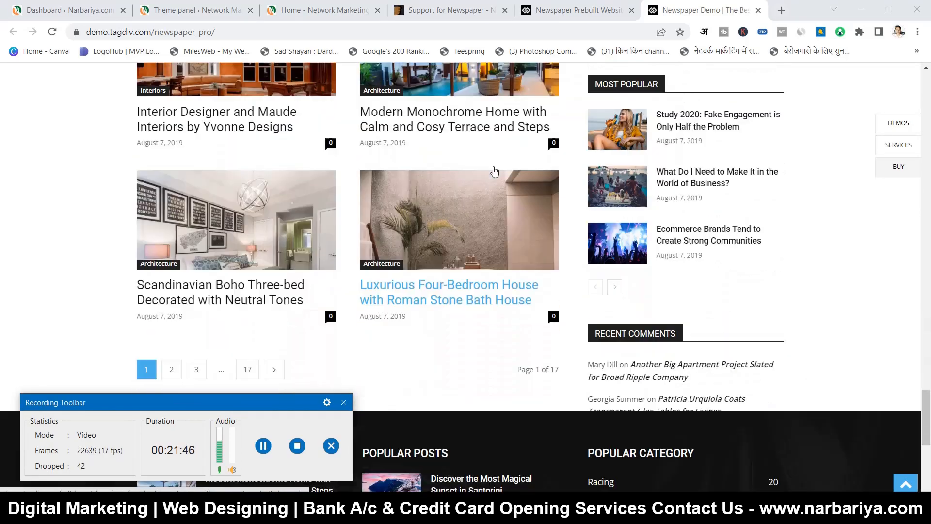
scroll(494, 171, down, 4)
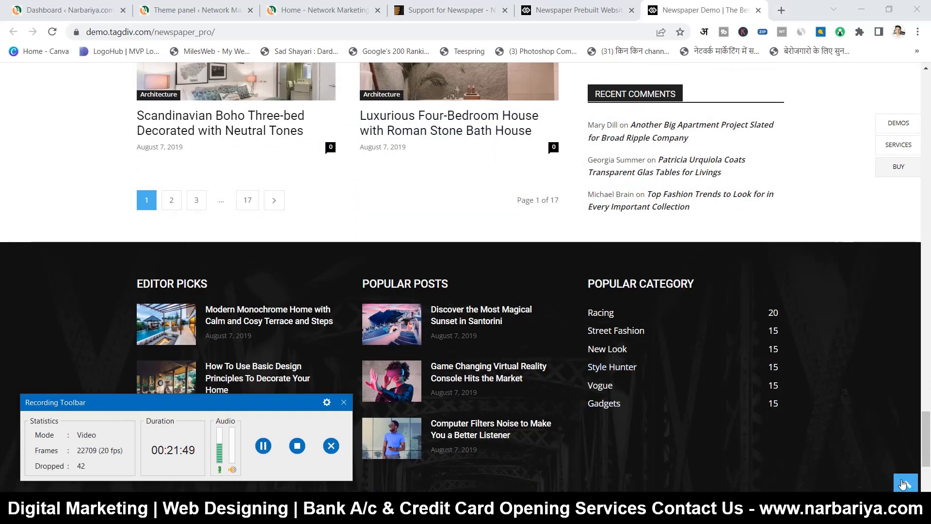
scroll(914, 487, up, 1)
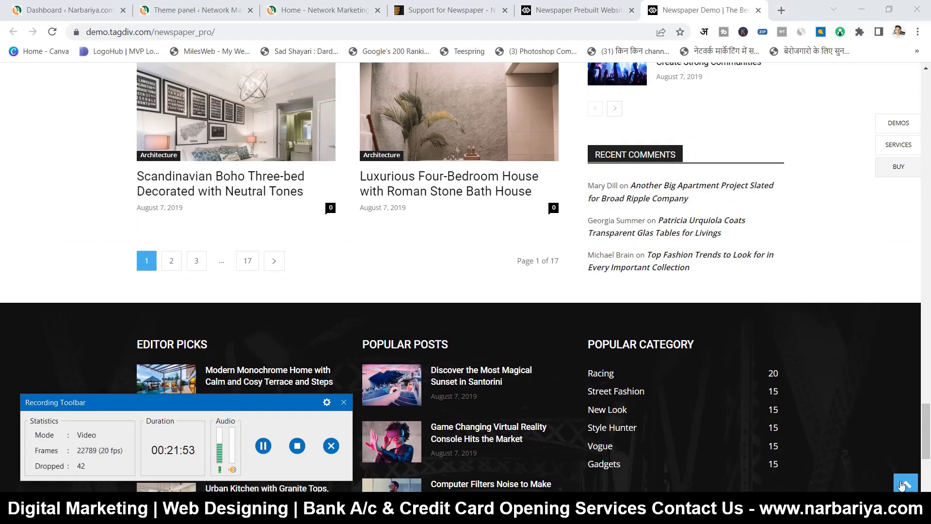
click(905, 485)
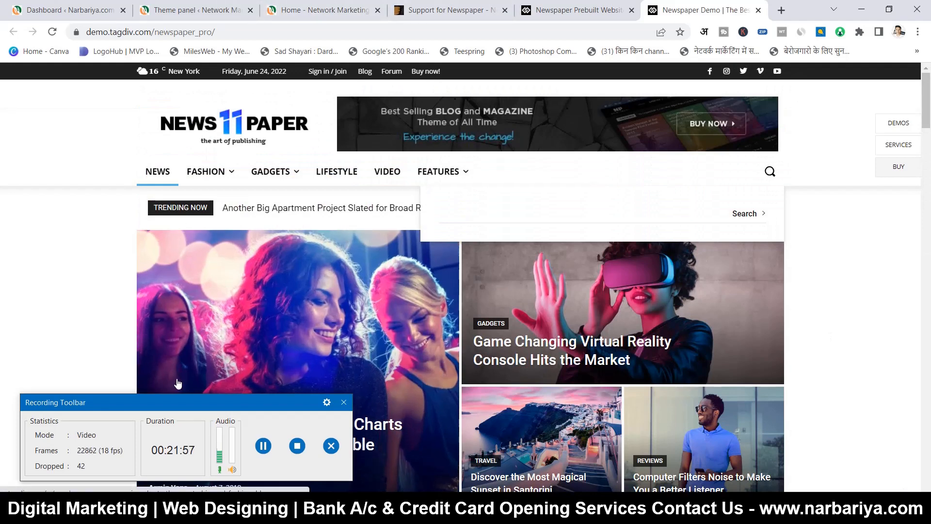
drag(176, 402, 727, 423)
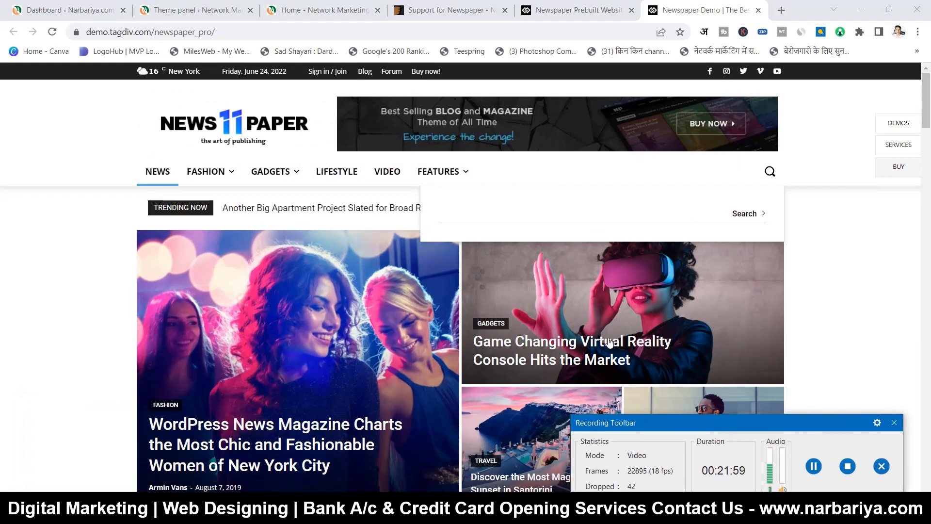
- Return to the Theme panel, keep the ToTop button enabled, turn on Show on Mobile for it, and collapse the section
click(157, 4)
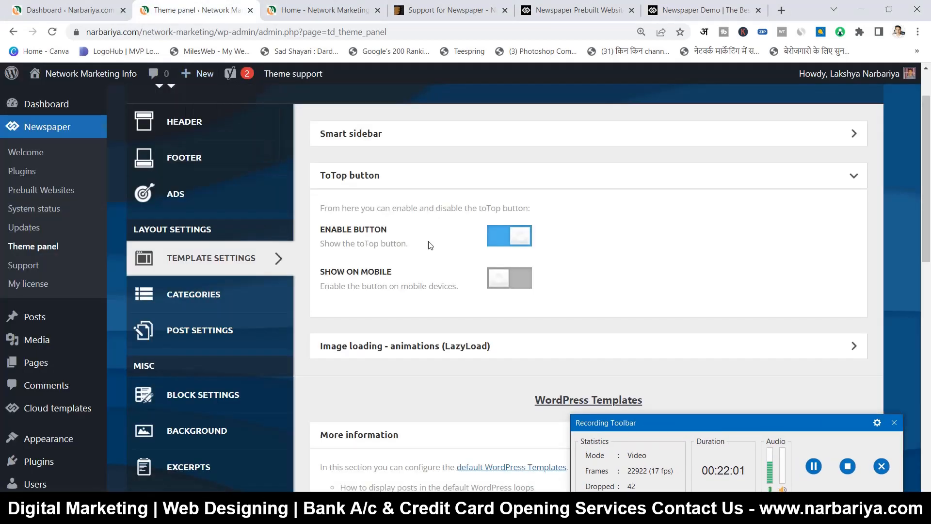
click(500, 243)
click(507, 240)
click(506, 284)
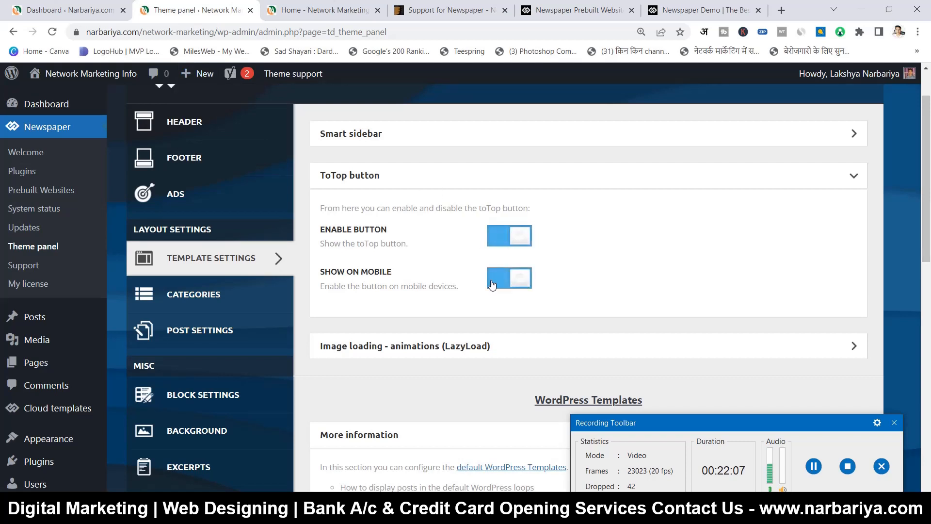
click(451, 174)
- Expand the 404 template settings, review the General 404 Template choices, and collapse the section without changing the template
scroll(466, 209, down, 4)
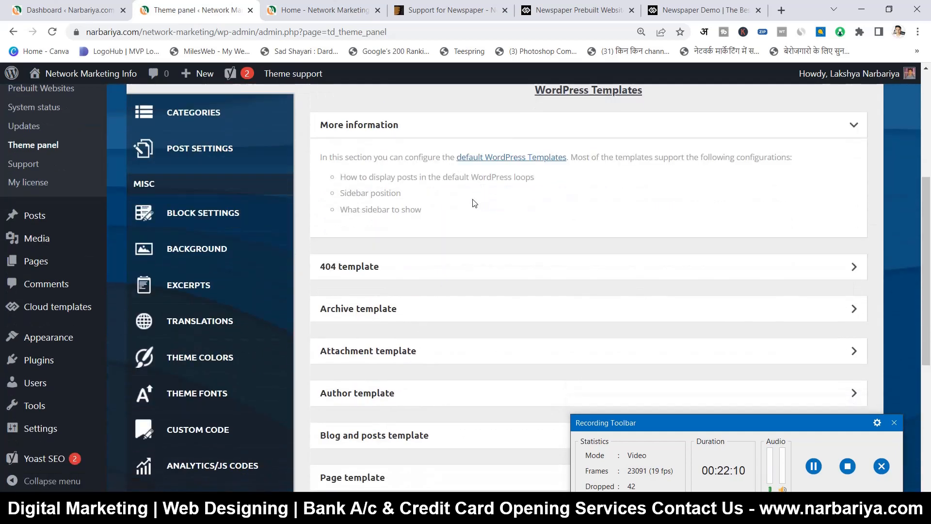
scroll(436, 202, down, 1)
click(403, 209)
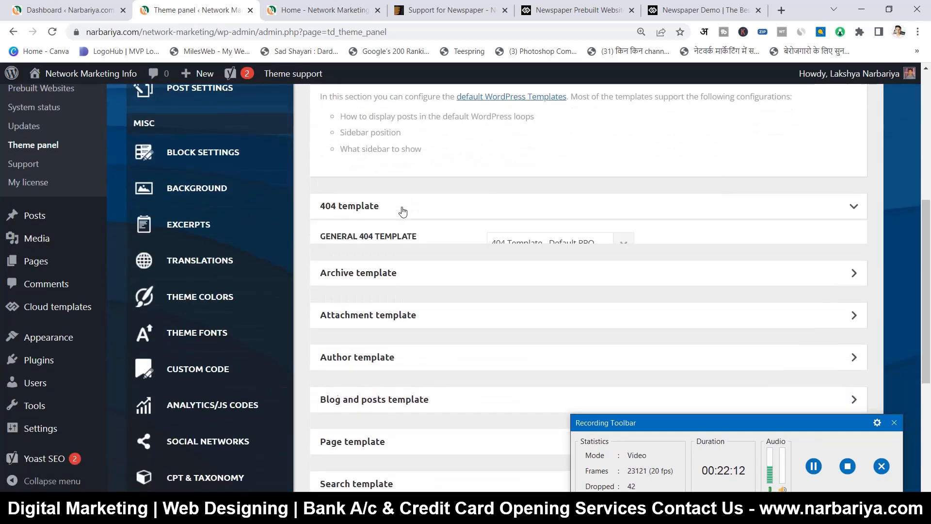
scroll(400, 210, down, 1)
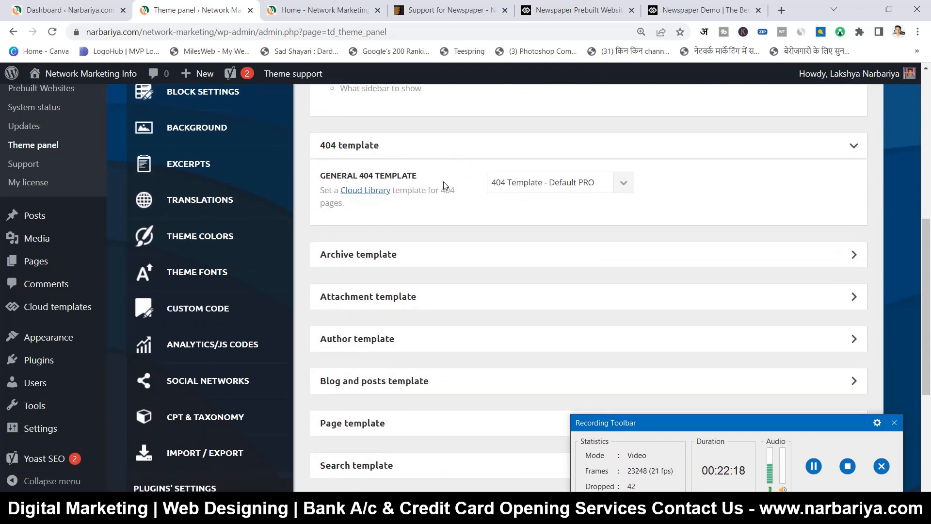
click(498, 188)
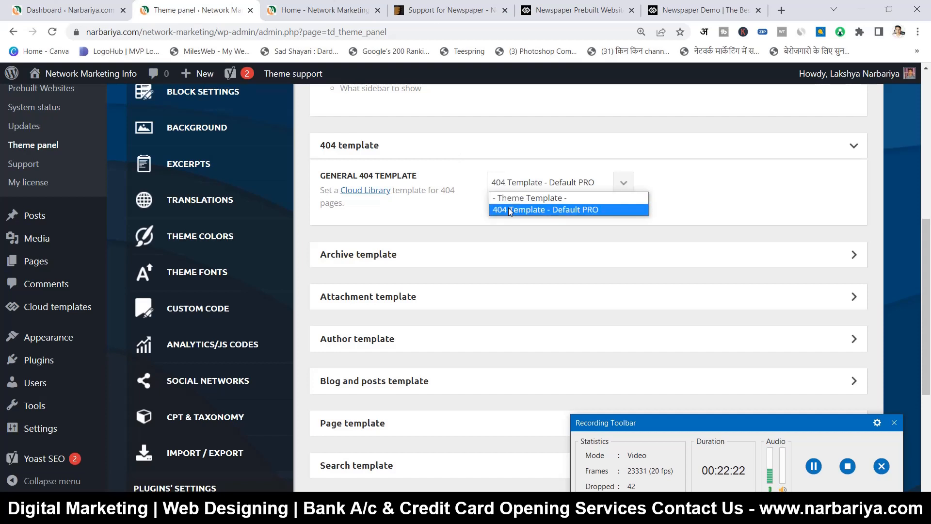
click(465, 205)
click(510, 191)
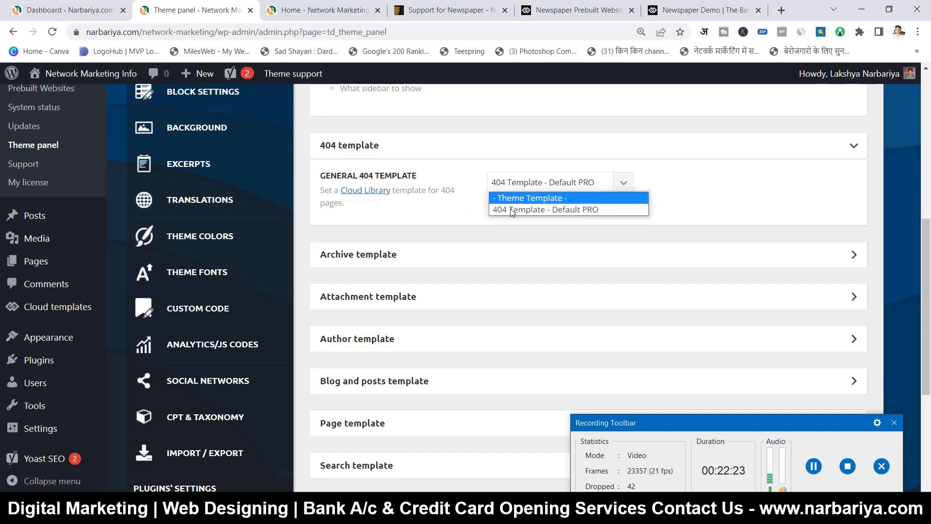
click(408, 151)
- In the Blog and posts template settings, try the left sidebar position, restore the right sidebar, and collapse the section
scroll(430, 202, down, 3)
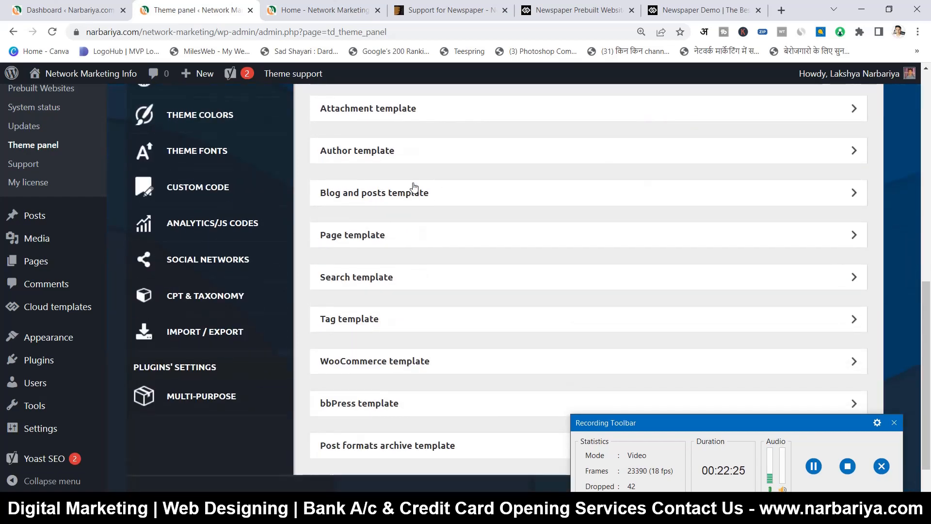
click(428, 194)
scroll(439, 211, down, 3)
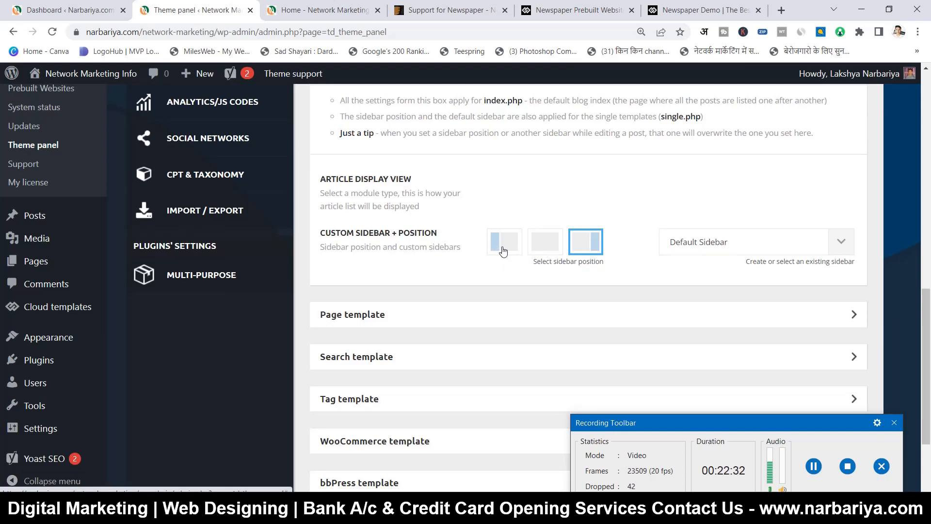
click(503, 246)
click(593, 247)
scroll(572, 242, up, 1)
click(476, 138)
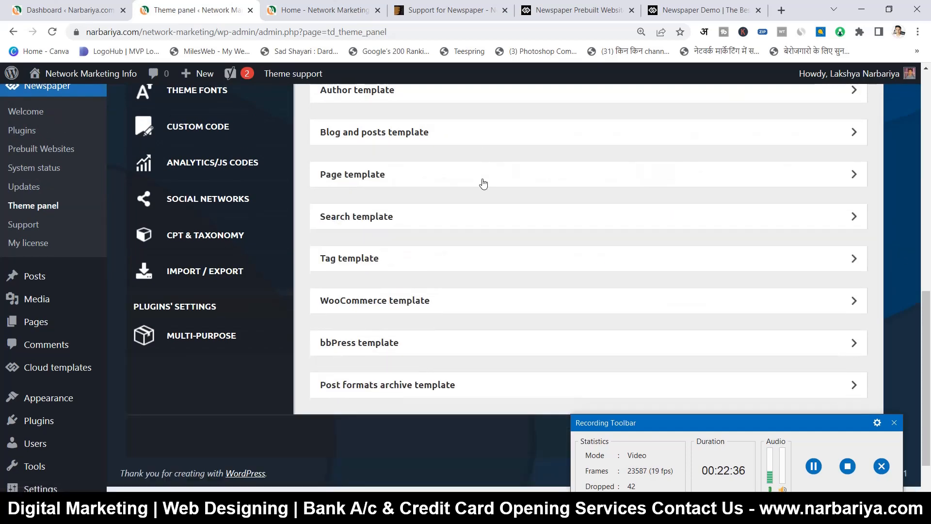
- Expand the Page template settings, review the layout size, sidebar position and comments options, and collapse the section
click(483, 183)
scroll(485, 183, down, 2)
scroll(550, 270, up, 1)
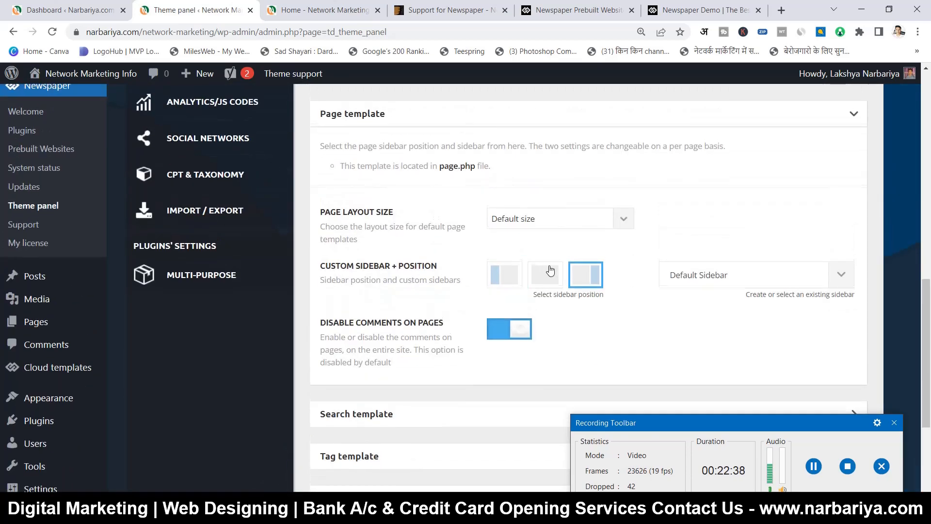
click(421, 124)
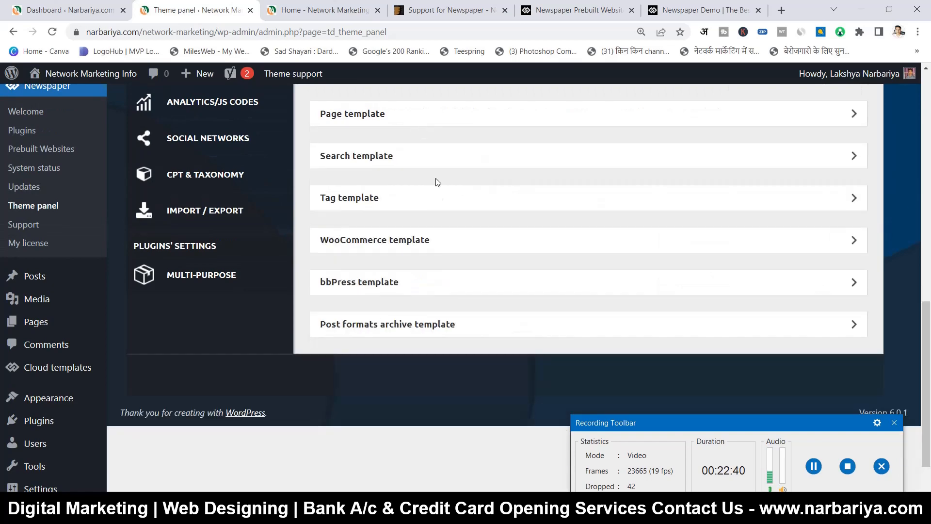
- In the WooCommerce template settings, try the left sidebar for Shop Homepage + Archives, restore the right sidebar, and collapse the section
click(432, 240)
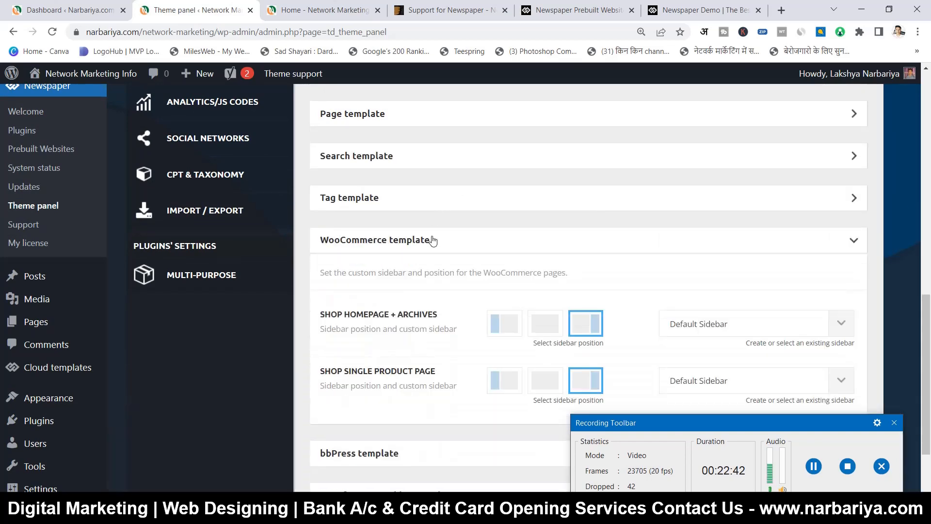
scroll(434, 237, down, 2)
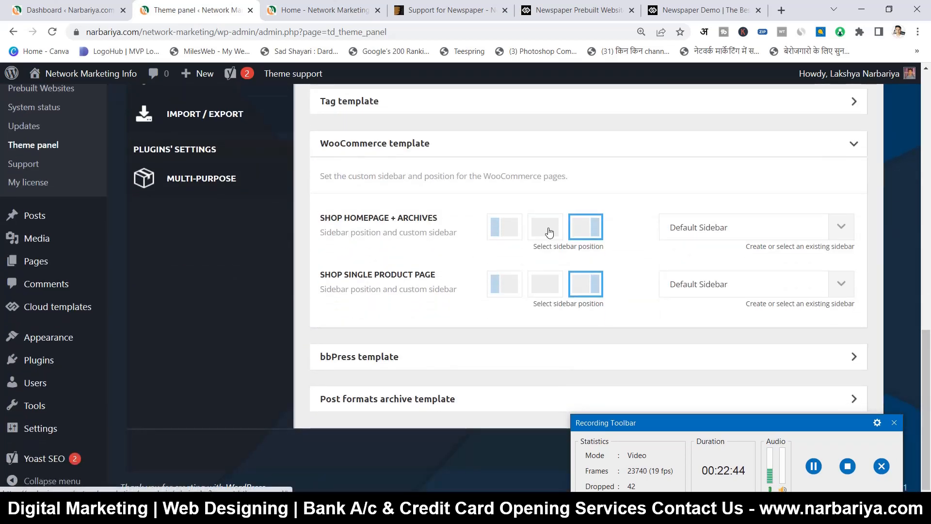
click(511, 235)
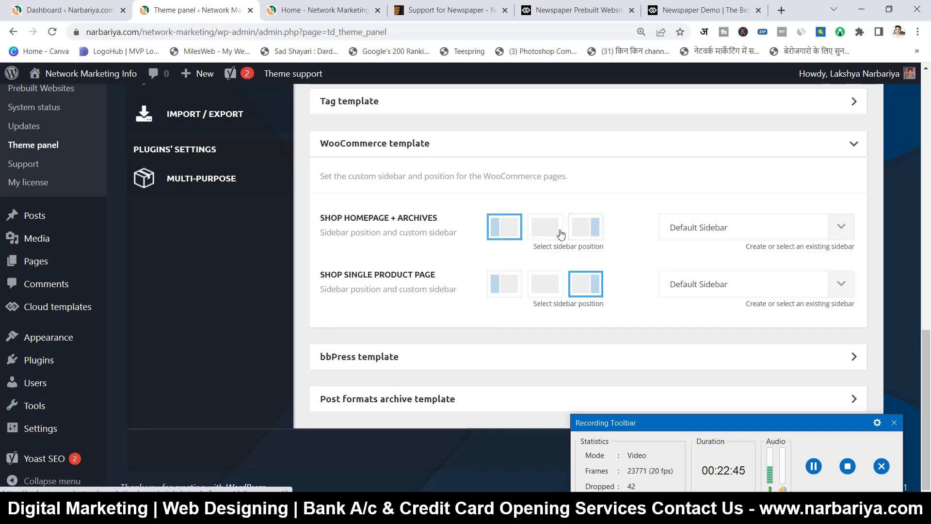
click(585, 235)
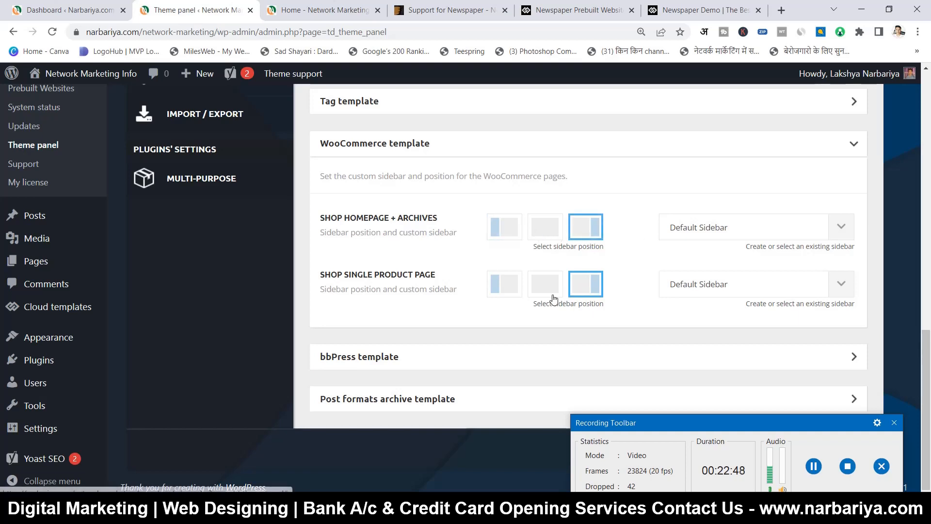
click(441, 147)
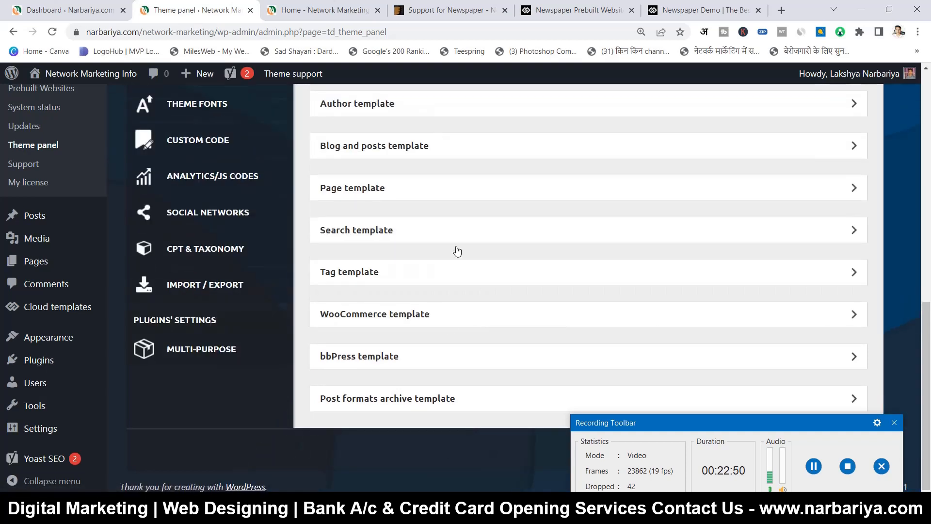
- Open the Categories settings and review the Cloud Library Template choices under Category global settings without changing the template
scroll(435, 369, up, 7)
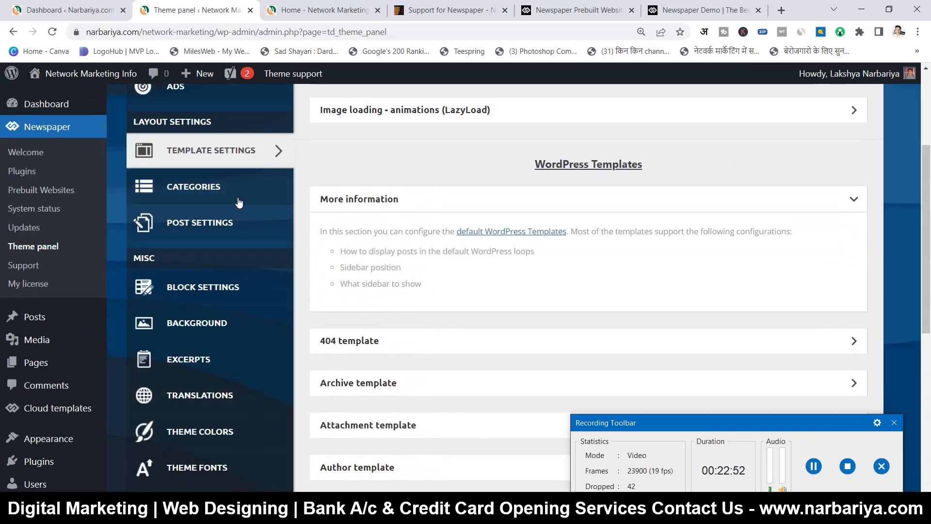
scroll(375, 310, up, 1)
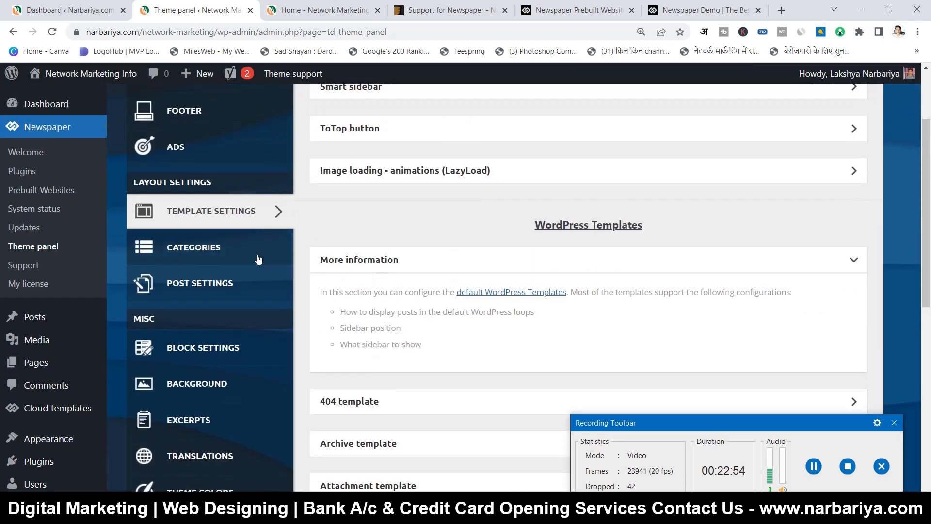
click(204, 258)
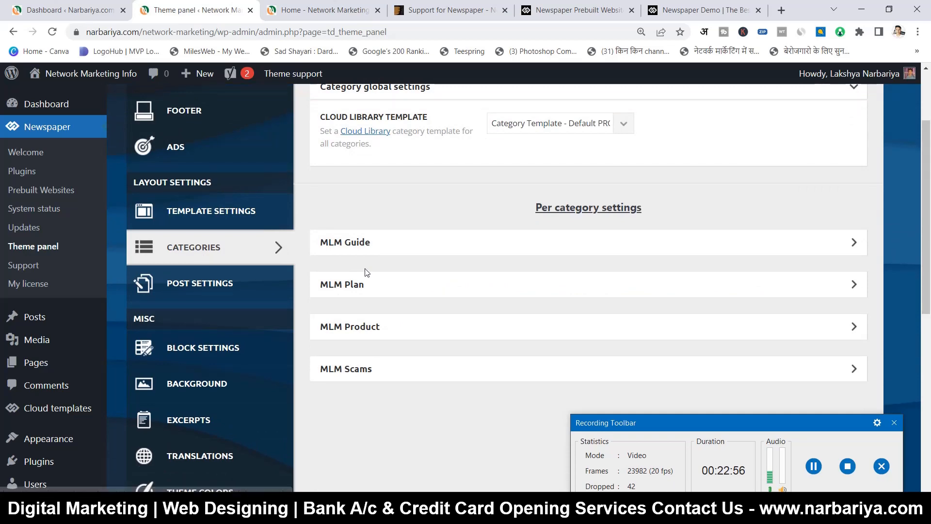
scroll(364, 272, up, 2)
scroll(486, 275, down, 1)
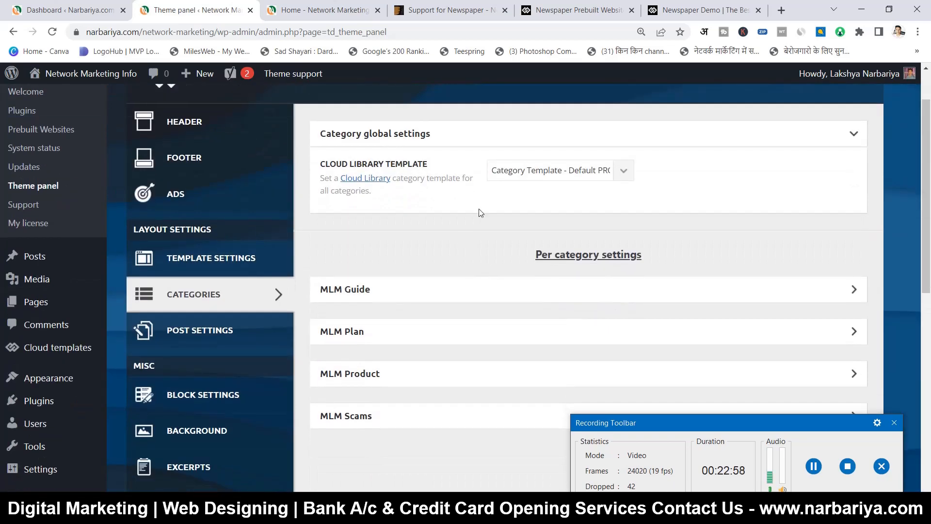
click(509, 177)
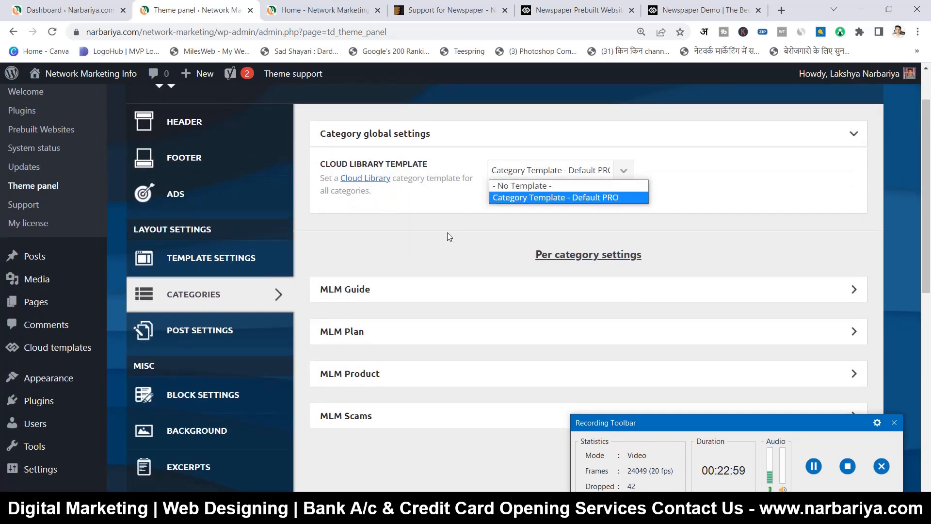
click(447, 232)
click(506, 177)
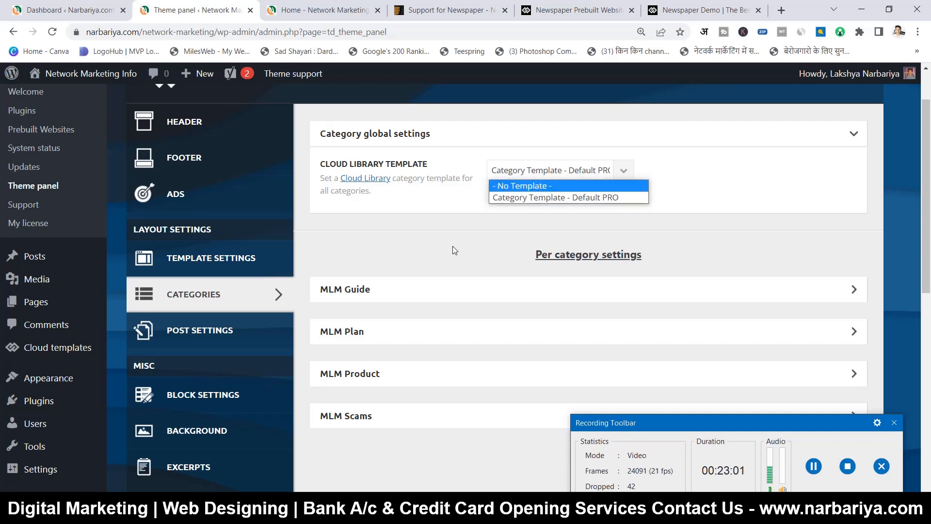
- Switch to the Newspaper demo site and open its Lifestyle category page
click(701, 10)
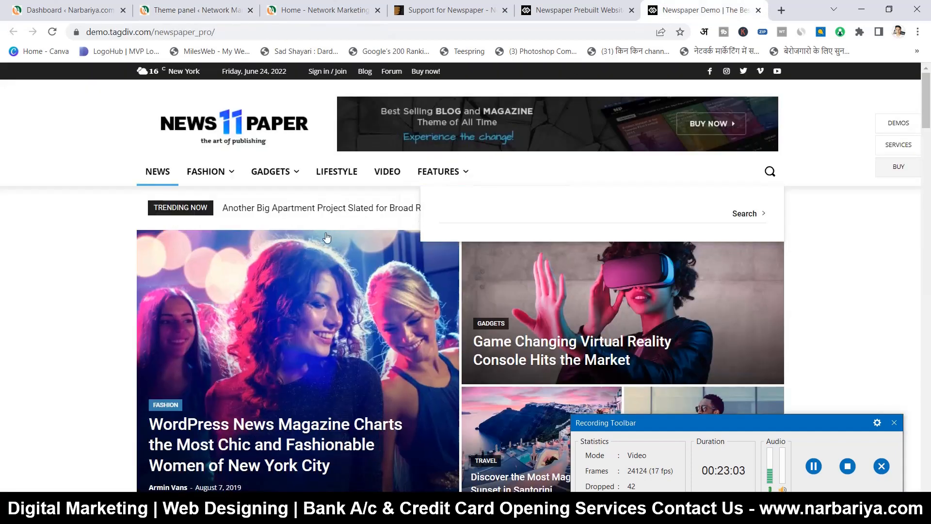
scroll(327, 237, down, 3)
scroll(326, 237, up, 3)
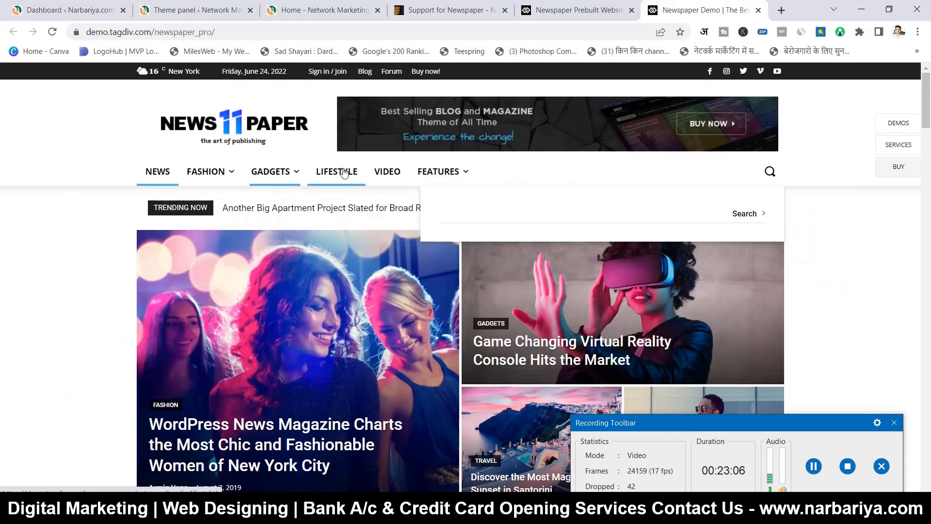
click(343, 173)
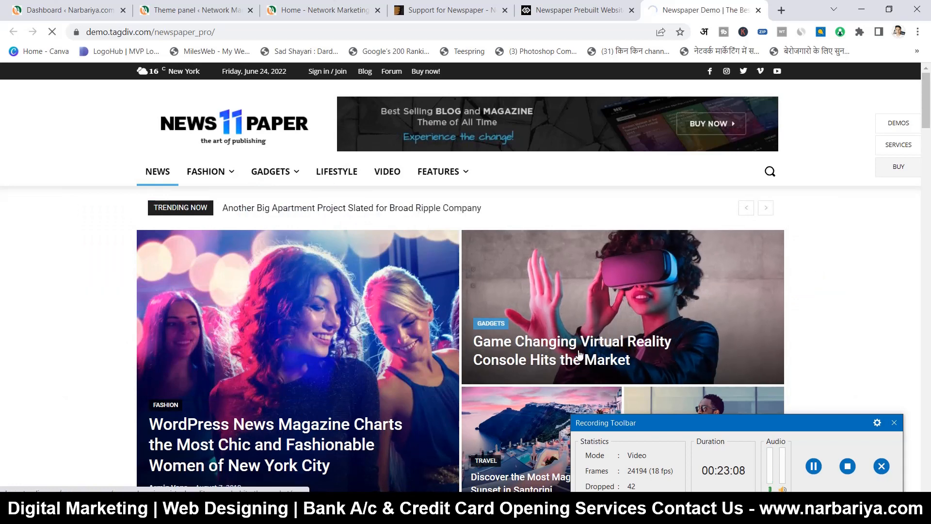
drag(663, 427, 671, 470)
mouse_move(686, 439)
mouse_down()
mouse_move(694, 426)
mouse_move(671, 435)
mouse_up()
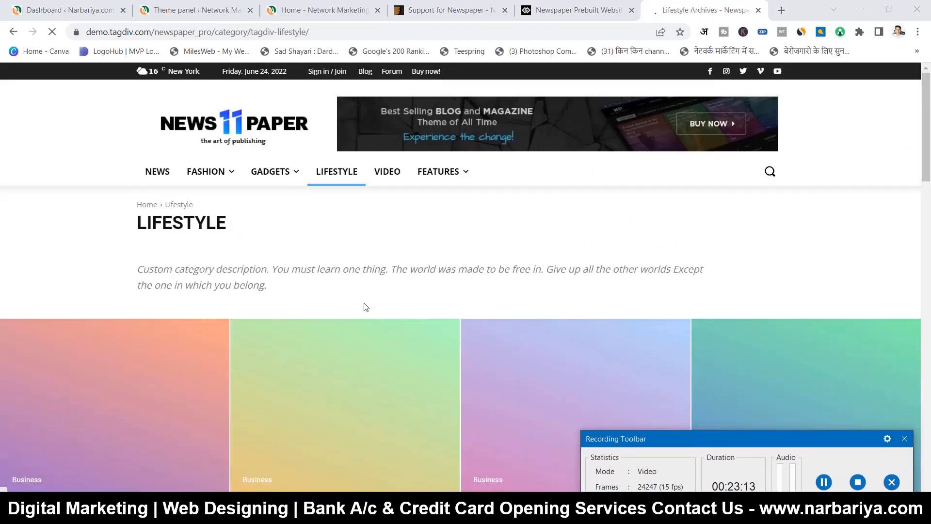
- Examine the Lifestyle category page's title, subcategory links and custom category description, highlighting the title and description text
scroll(257, 244, down, 1)
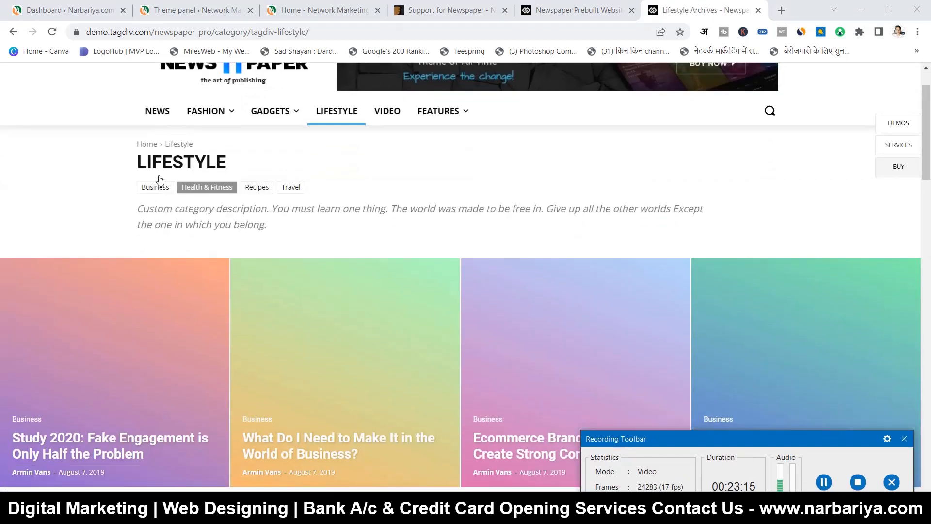
drag(139, 163, 233, 163)
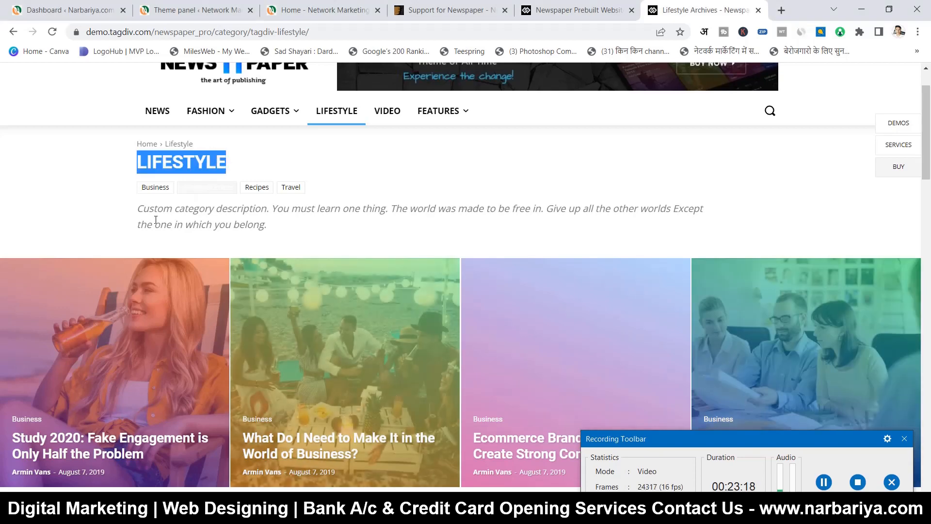
click(145, 200)
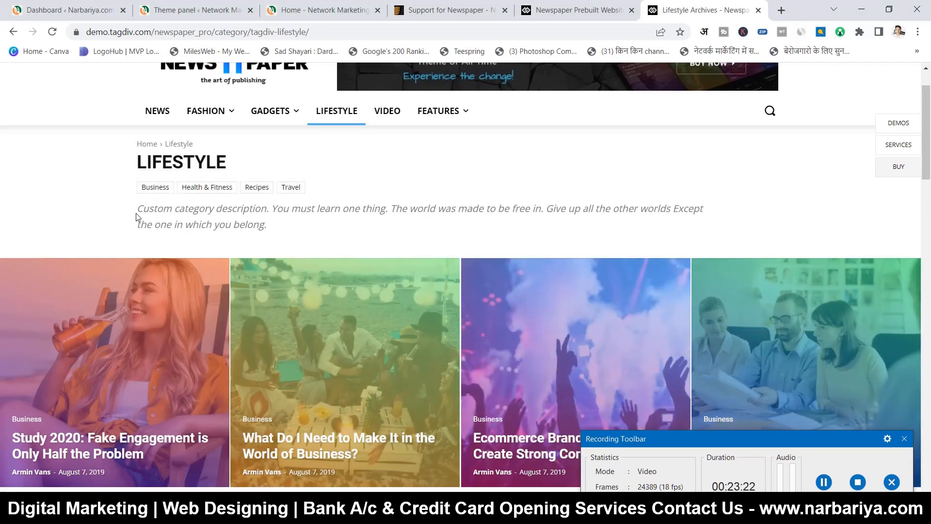
drag(137, 210, 270, 222)
click(270, 222)
- Examine the Lifestyle page's featured posts, article list, pagination and sidebar blocks, and return to the page header
scroll(270, 222, down, 5)
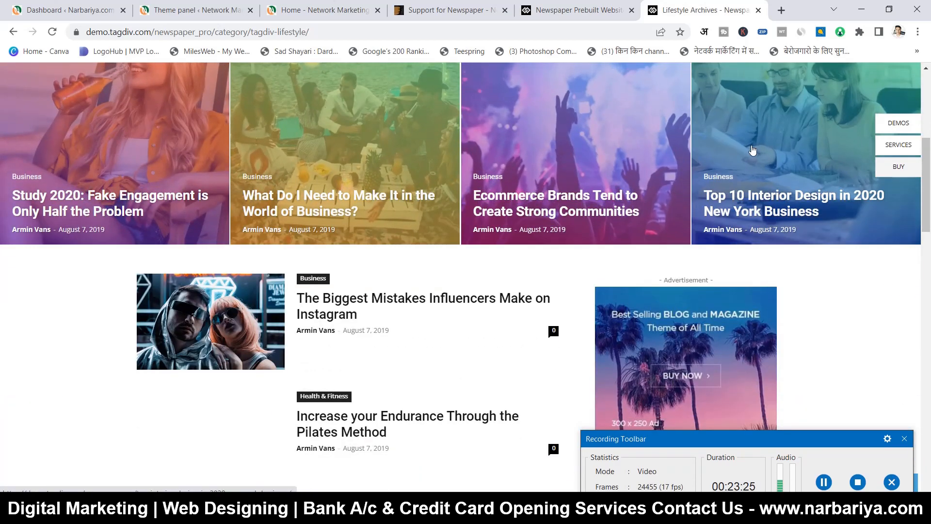
scroll(200, 152, down, 5)
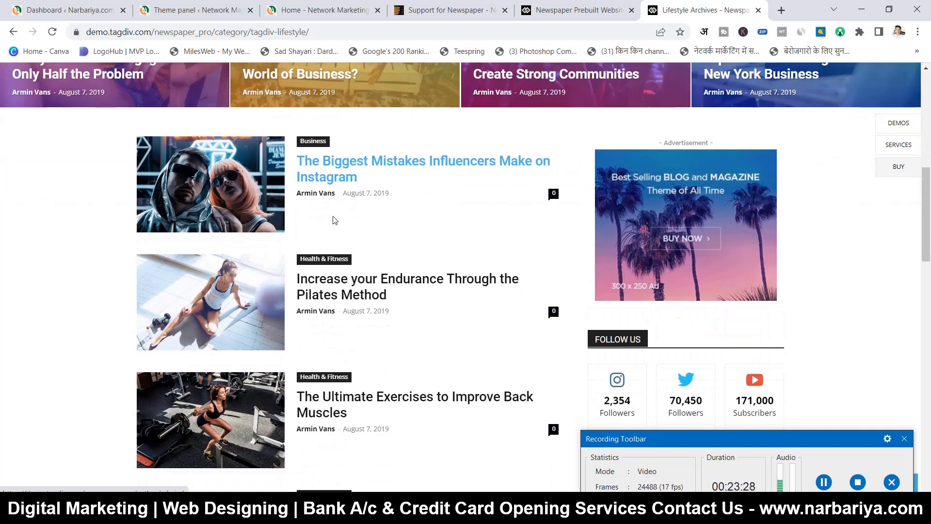
scroll(326, 274, down, 4)
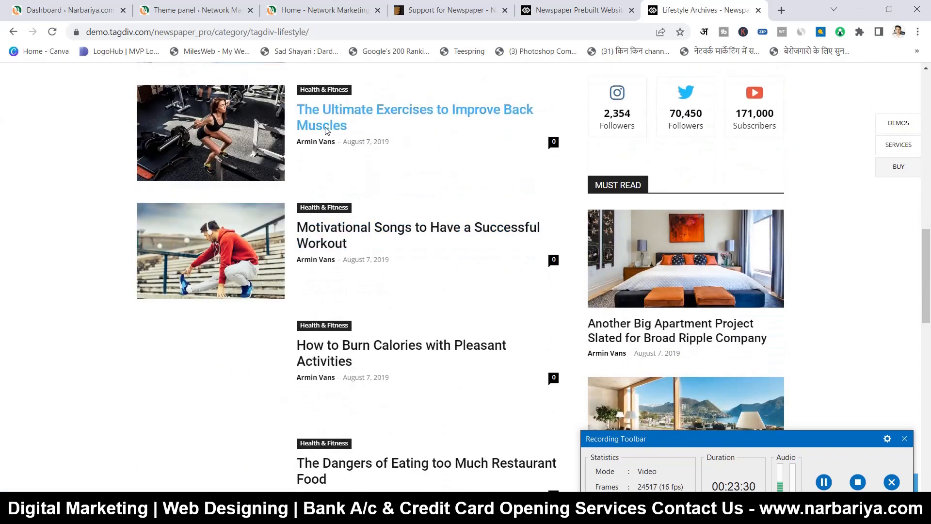
scroll(324, 213, down, 11)
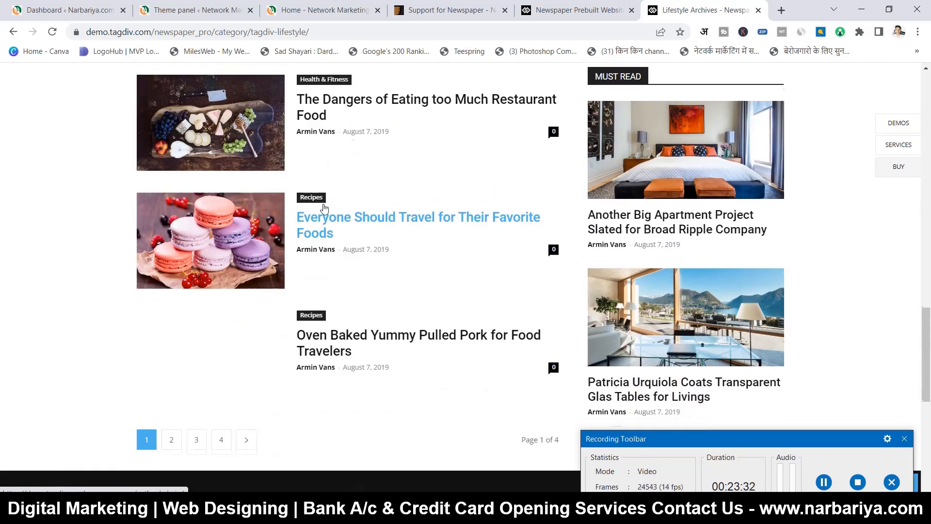
scroll(324, 212, up, 6)
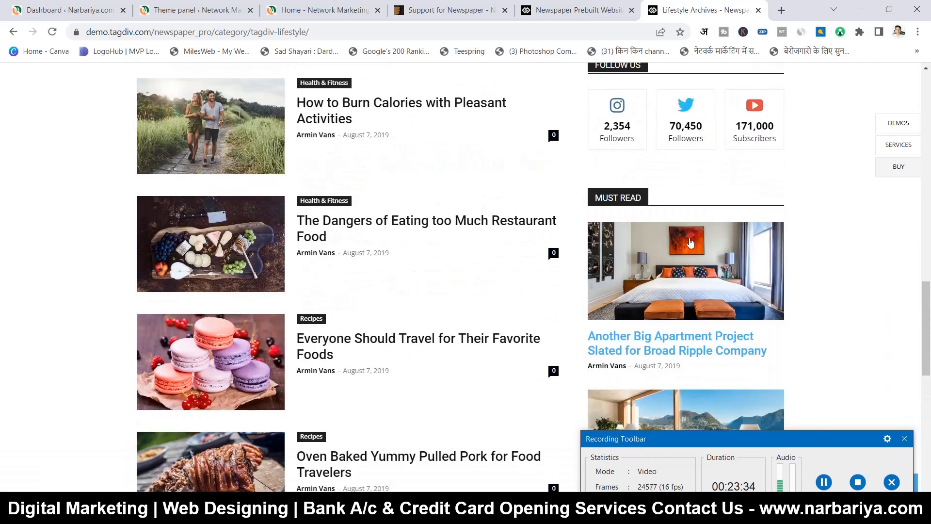
scroll(680, 247, down, 2)
scroll(675, 293, down, 2)
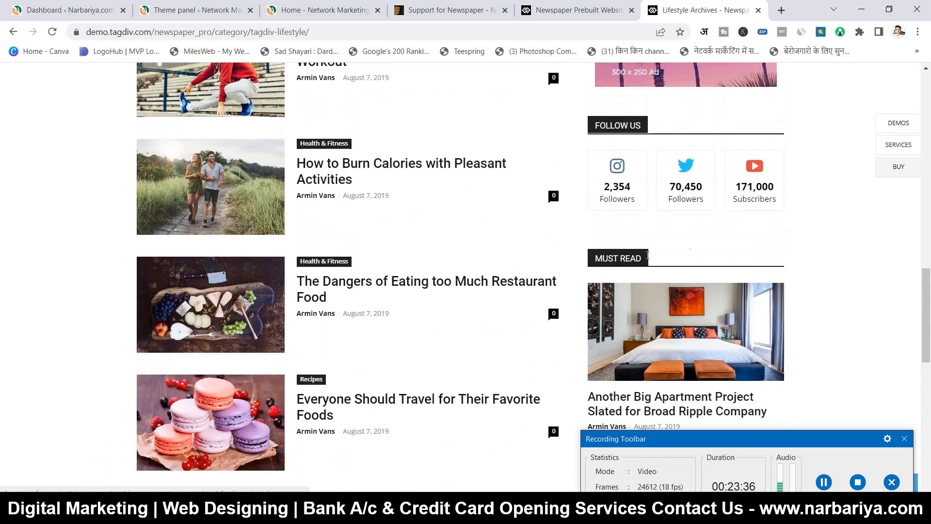
scroll(671, 290, up, 1)
scroll(722, 240, up, 2)
scroll(714, 246, up, 12)
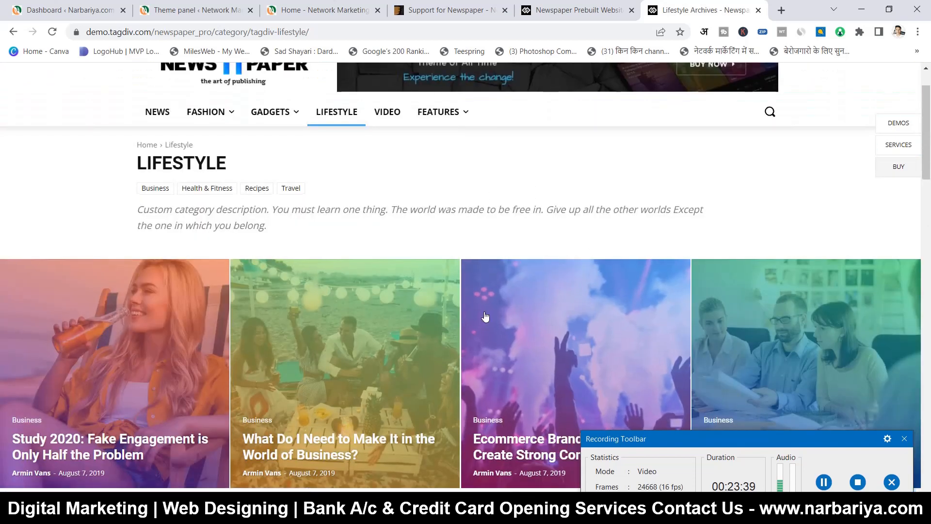
scroll(485, 332, up, 3)
- Return to the Theme panel's Categories settings and review the global Cloud Library Template choices again, keeping Category Template - Default PRO
click(187, 10)
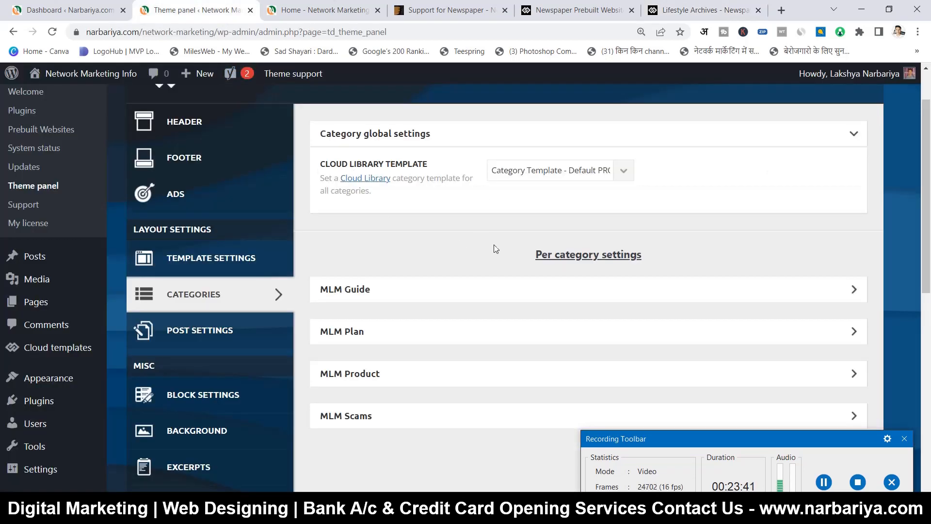
click(553, 10)
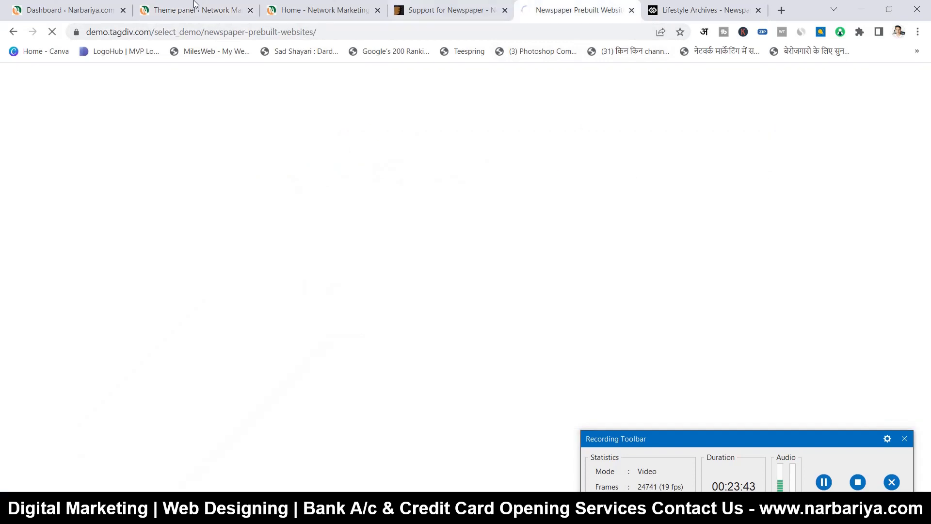
click(187, 5)
scroll(406, 237, down, 3)
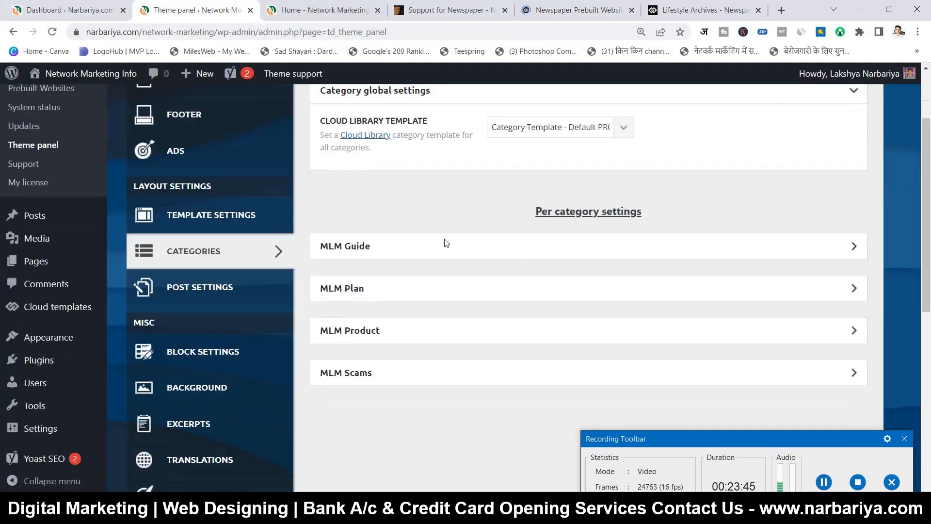
scroll(443, 183, up, 3)
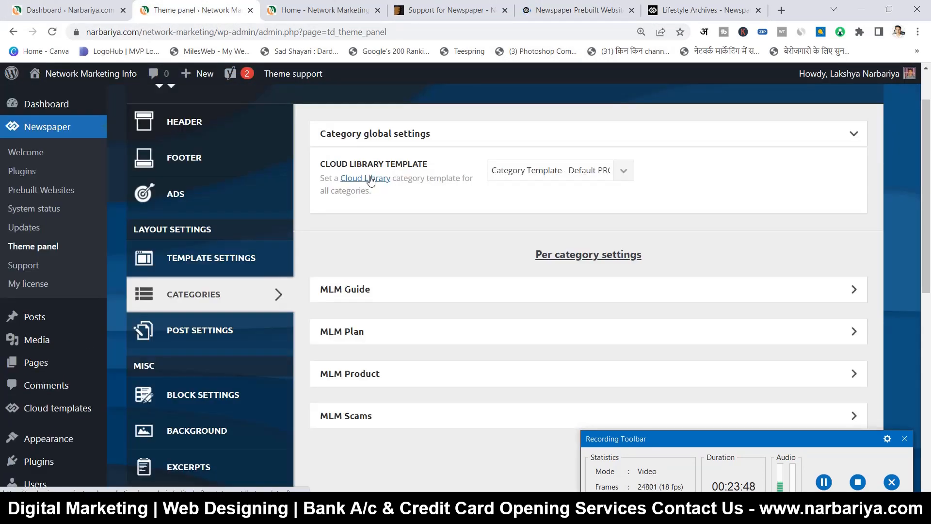
click(544, 180)
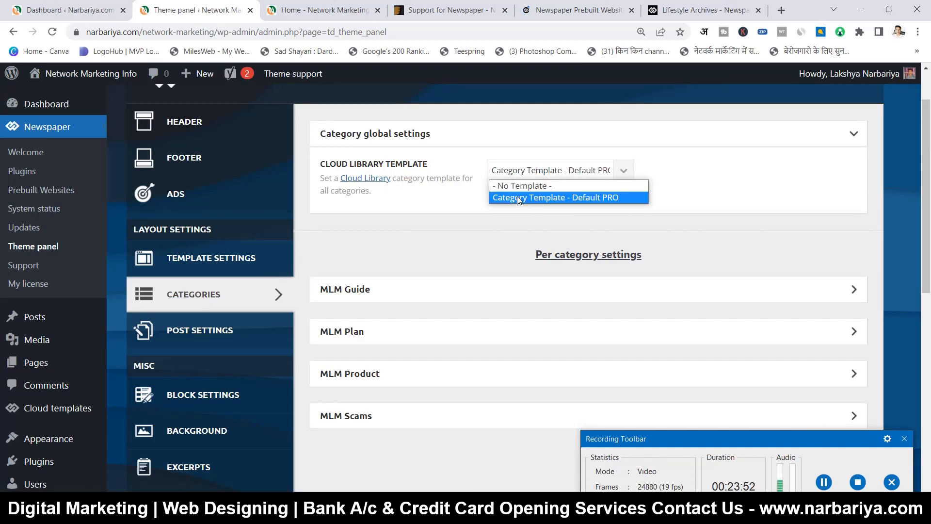
click(488, 223)
- Expand the MLM Guide category under Per category settings and examine its template, tag colour, background and hide-category options
scroll(488, 227, down, 3)
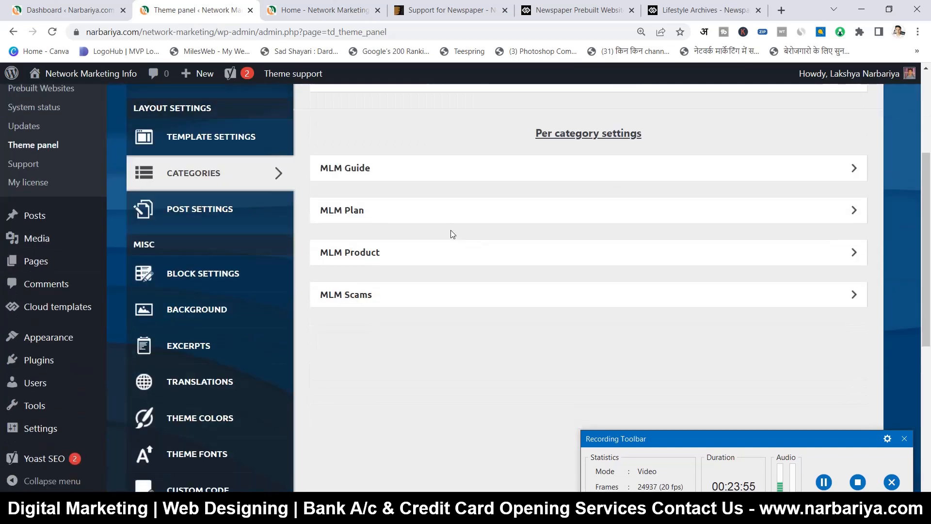
triple_click(628, 138)
click(688, 141)
click(401, 170)
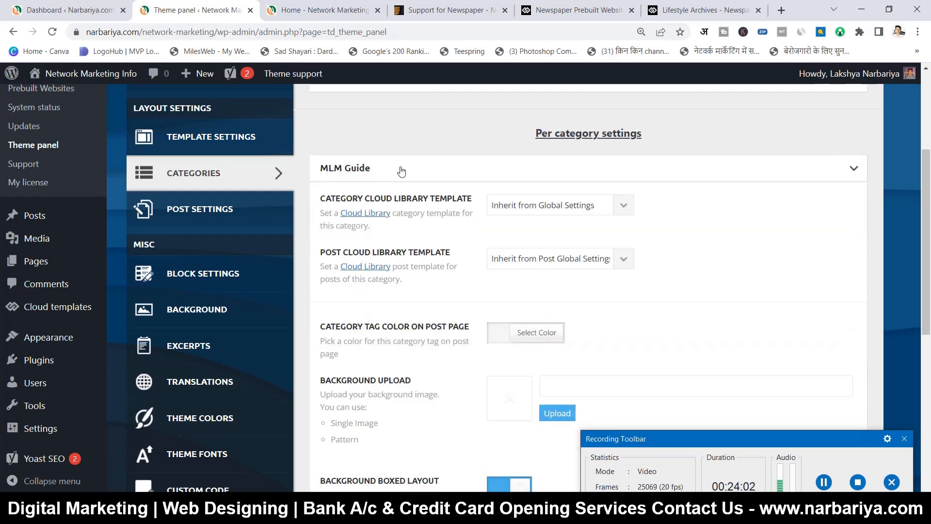
scroll(401, 170, down, 1)
scroll(402, 172, up, 1)
scroll(429, 220, down, 3)
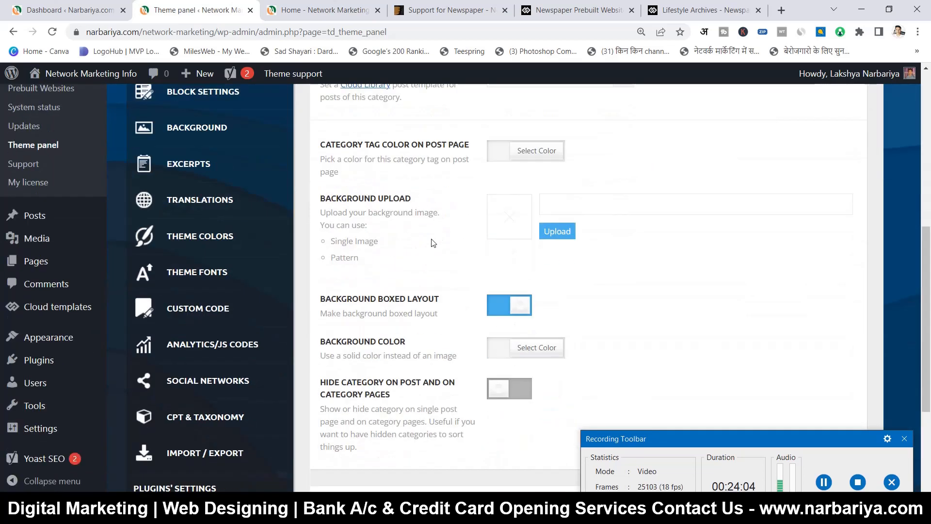
scroll(433, 243, down, 2)
scroll(424, 240, up, 5)
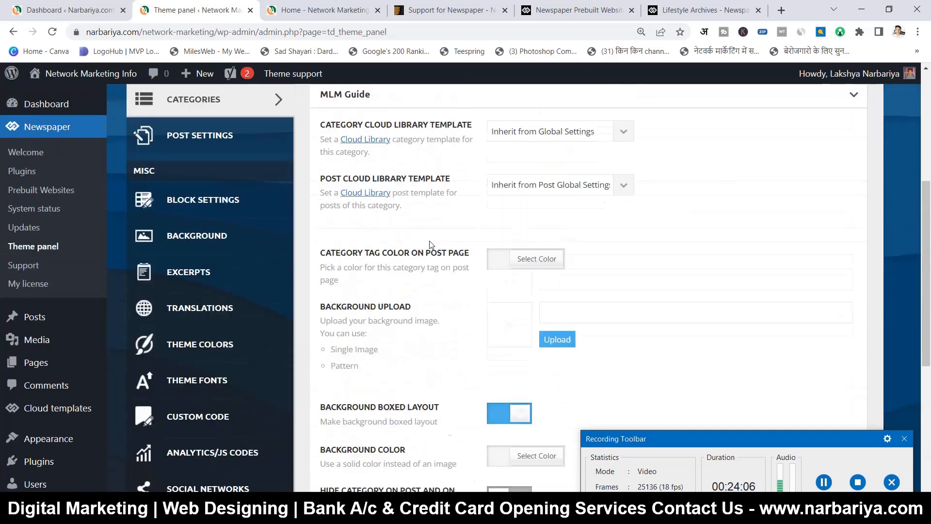
- Review MLM Guide's Category Cloud Library Template choices, keeping Inherit from Global Settings, and collapse the MLM Guide section
click(541, 146)
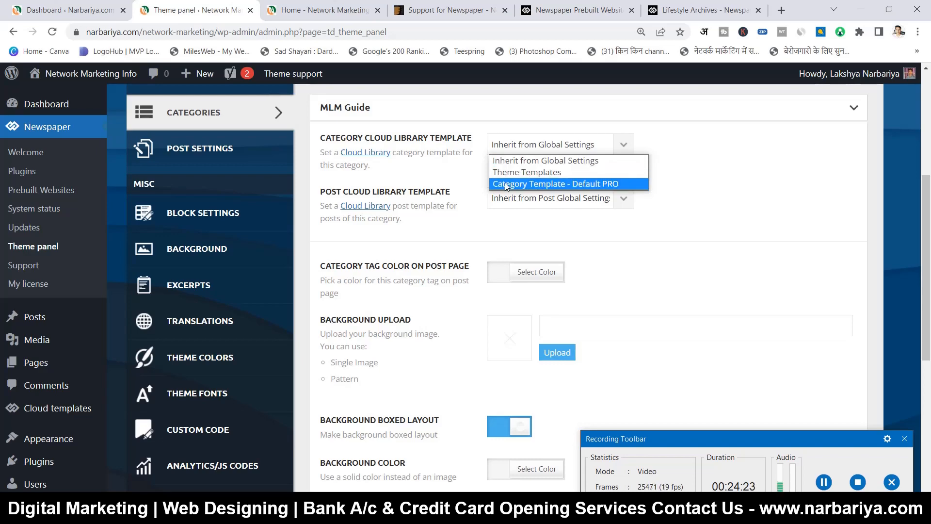
click(459, 113)
click(460, 113)
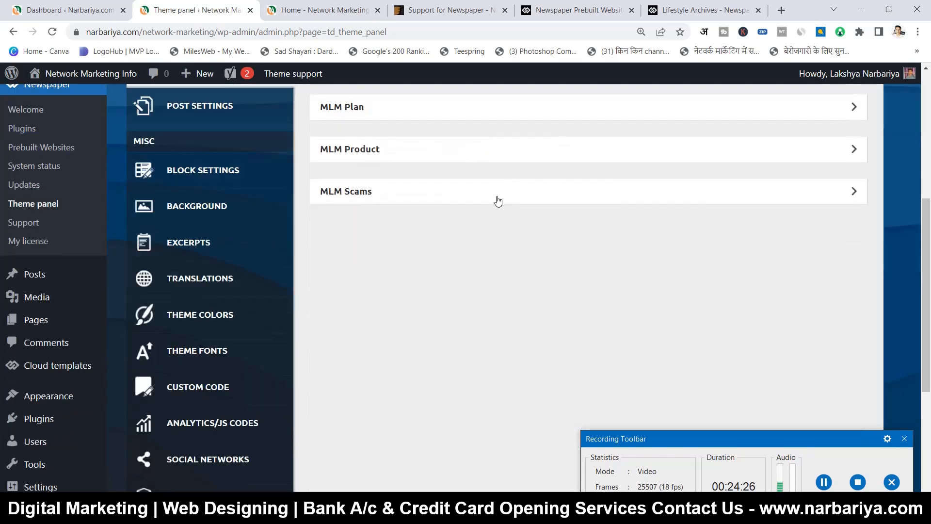
scroll(451, 206, down, 2)
scroll(352, 204, up, 5)
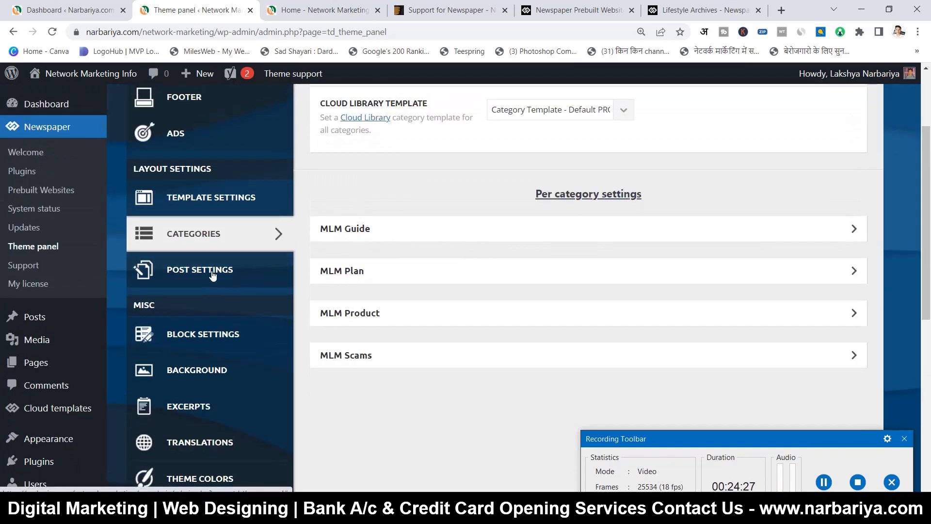
- Open Post Settings and review the General post settings' modal image and article schema options, collapsing the section when done
click(193, 271)
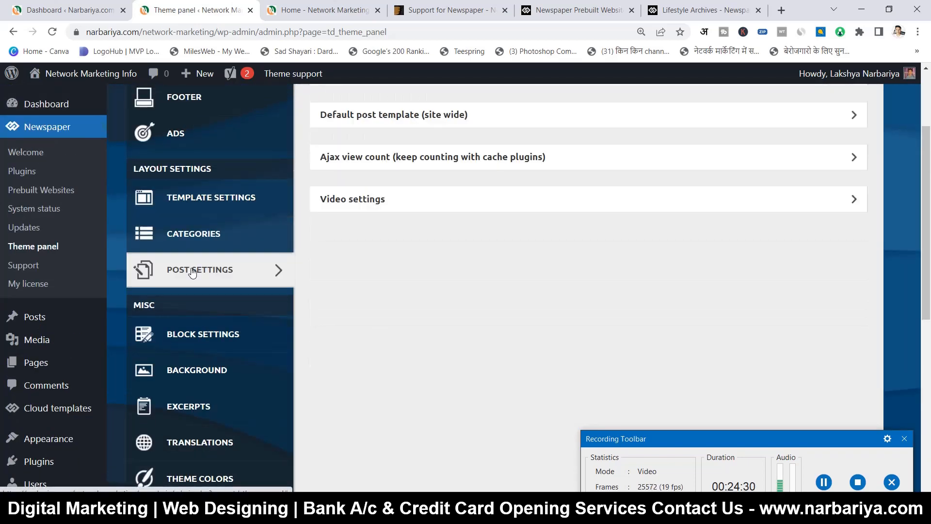
scroll(382, 261, up, 3)
click(376, 203)
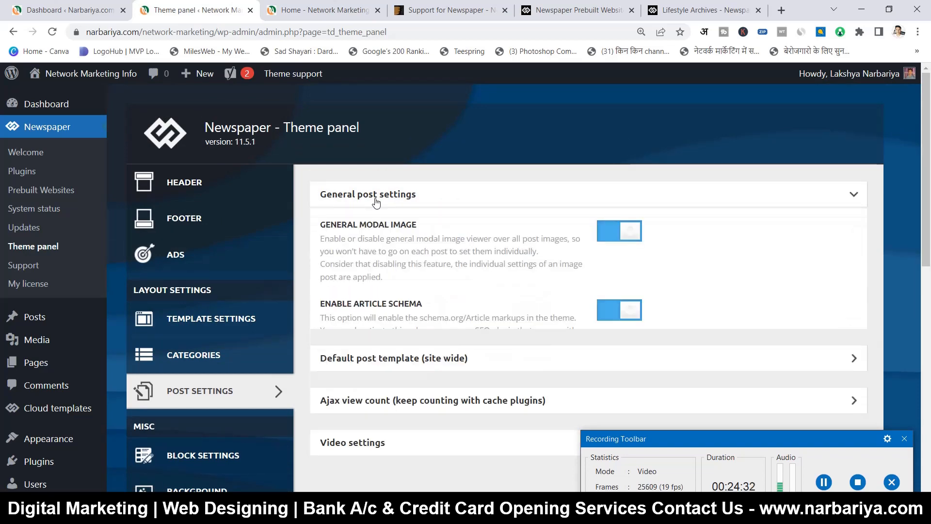
scroll(428, 177, down, 3)
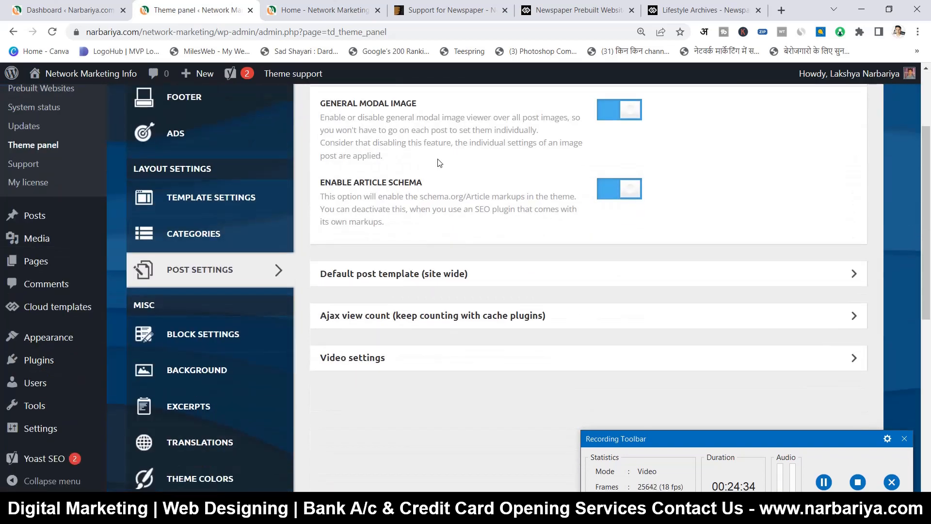
scroll(445, 218, up, 1)
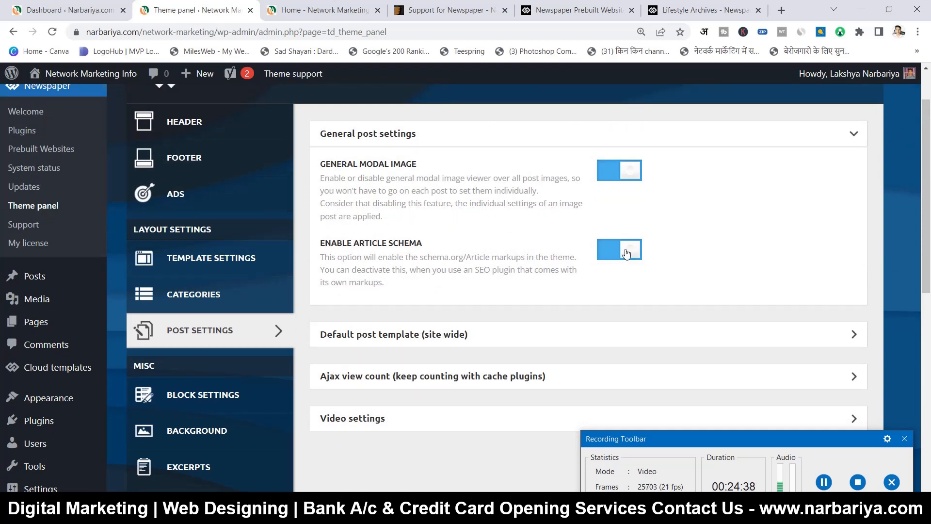
click(536, 138)
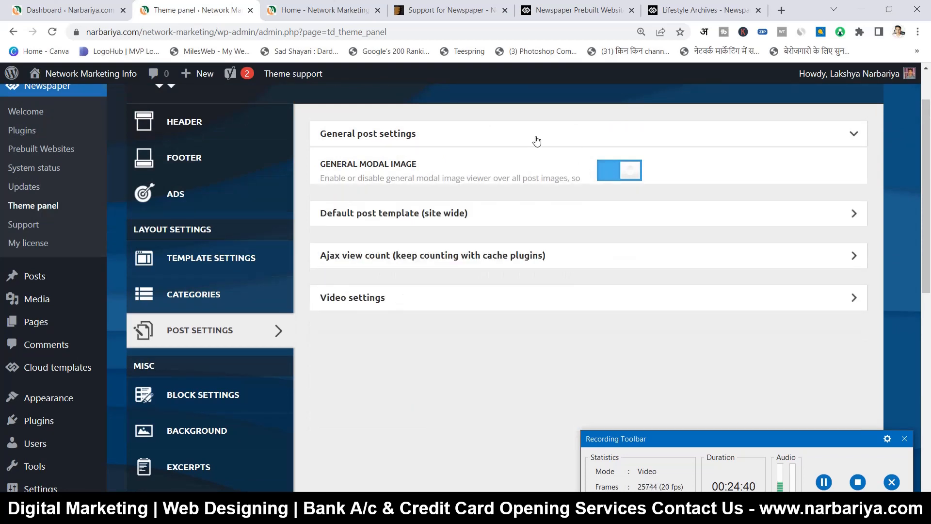
- Review the Default post template (site wide) section, highlighting part of its description, and collapse the section
click(464, 177)
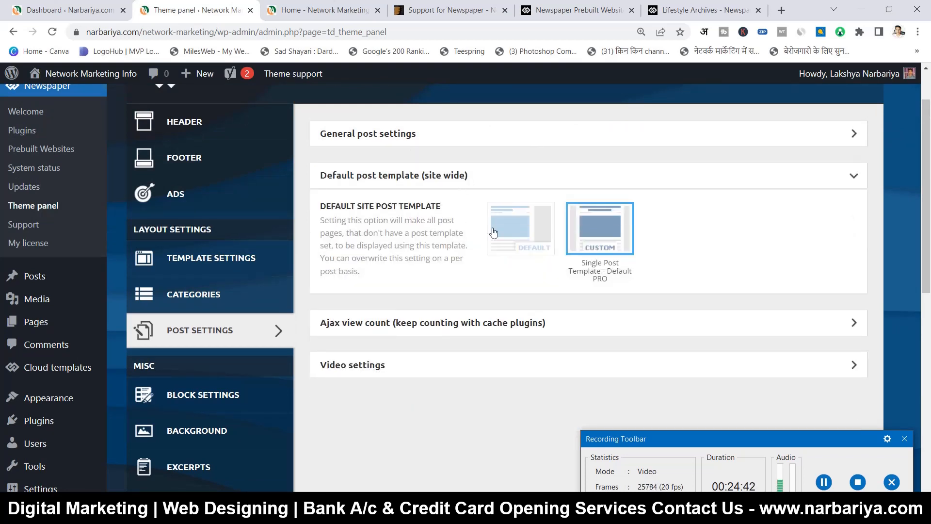
scroll(496, 236, down, 1)
scroll(496, 236, down, 1)
scroll(499, 225, up, 1)
drag(350, 232, 406, 250)
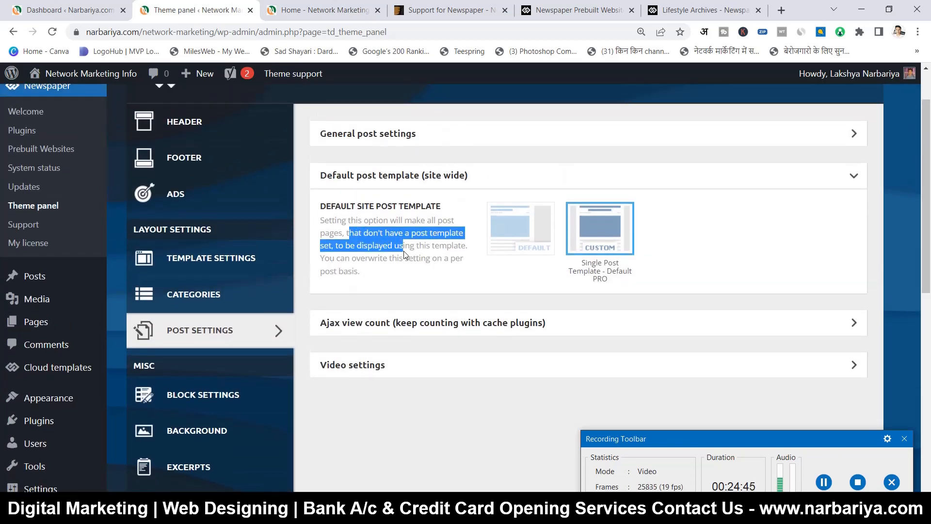
click(448, 252)
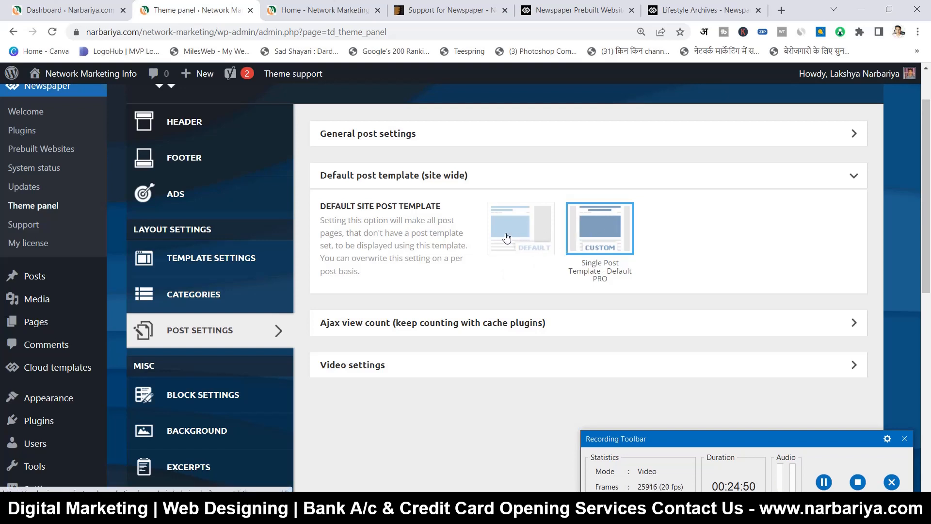
click(428, 181)
click(427, 181)
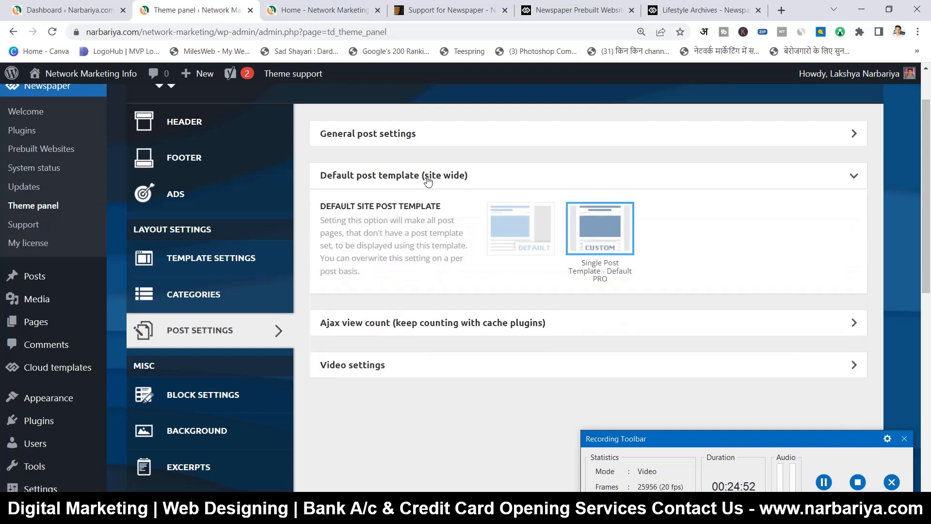
click(428, 181)
- Review the Ajax view count section, highlighting its notes on post view counting, and collapse the section
click(428, 216)
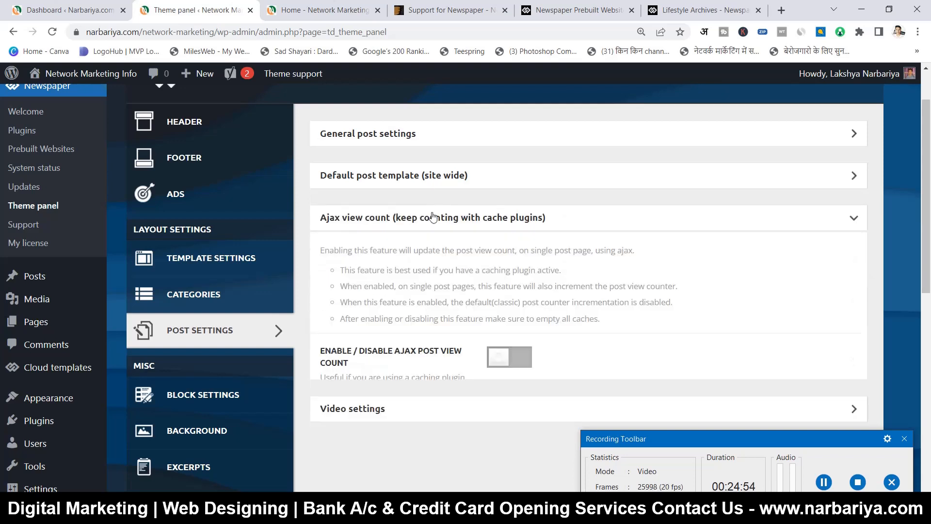
scroll(431, 213, down, 1)
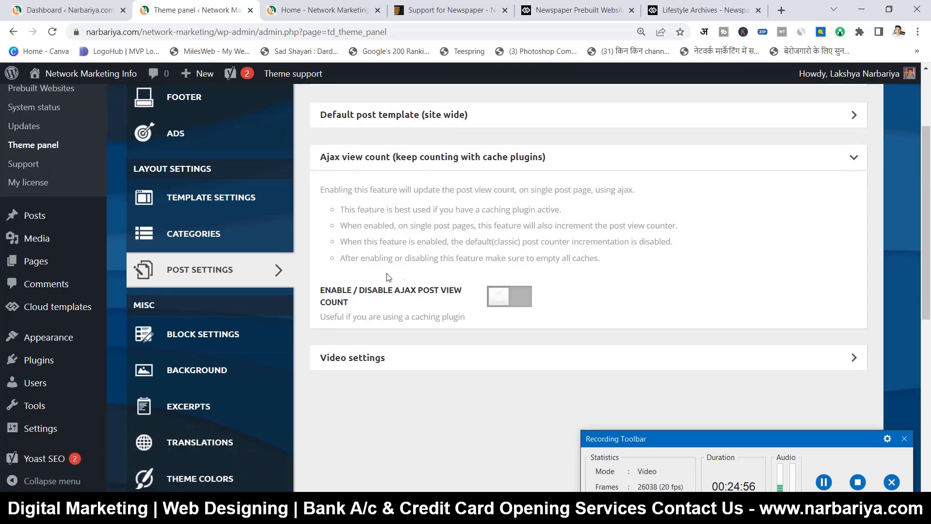
drag(373, 222, 461, 245)
click(406, 262)
click(423, 165)
- Expand Video settings and examine the player, lazy video and sticky video options
click(424, 197)
scroll(425, 198, down, 3)
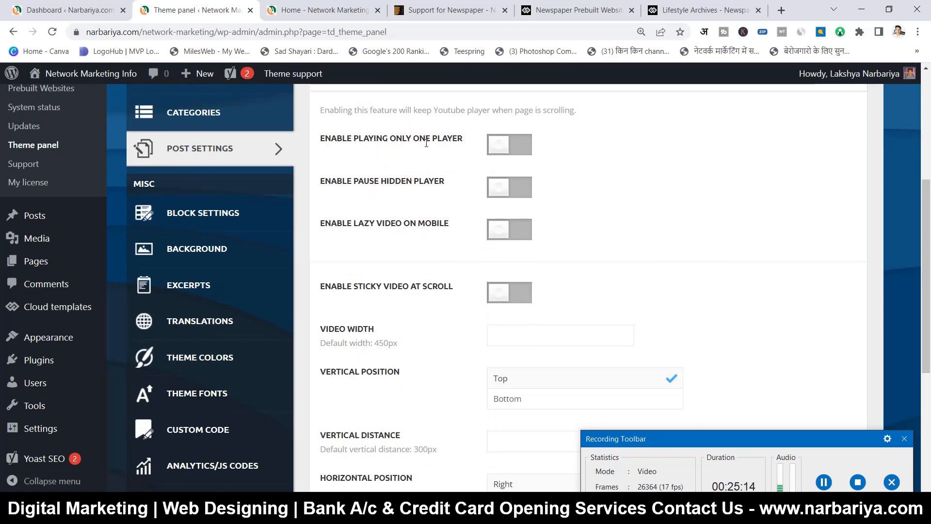
- Review the player and sticky video options under Video settings in the post settings
scroll(462, 170, down, 4)
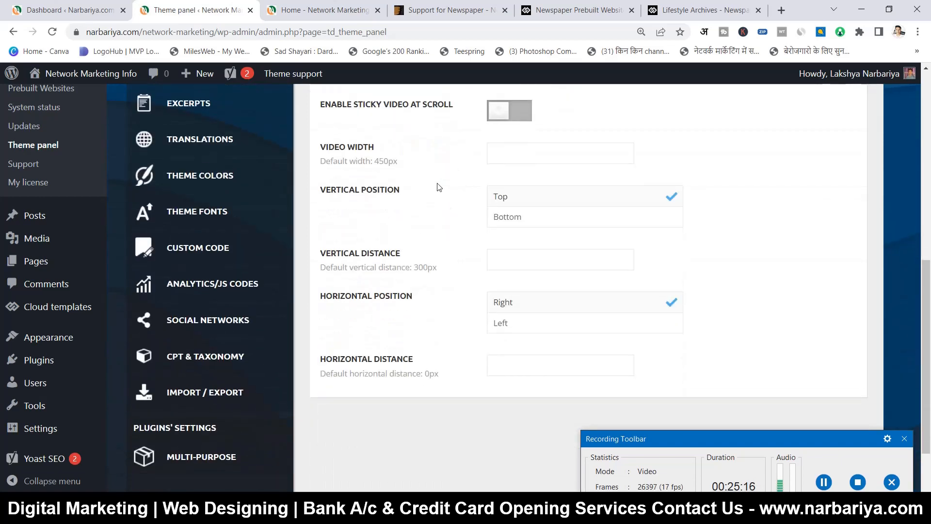
scroll(482, 240, down, 1)
scroll(480, 241, up, 2)
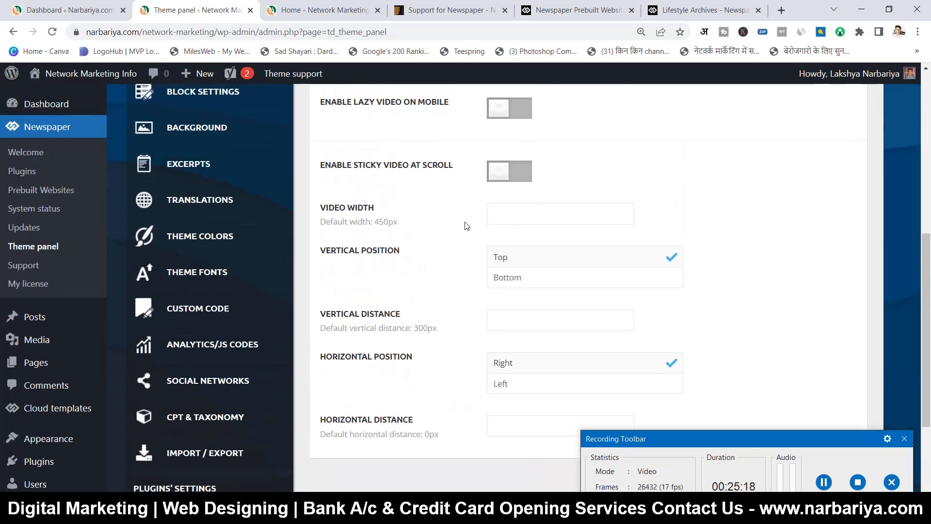
scroll(426, 185, up, 5)
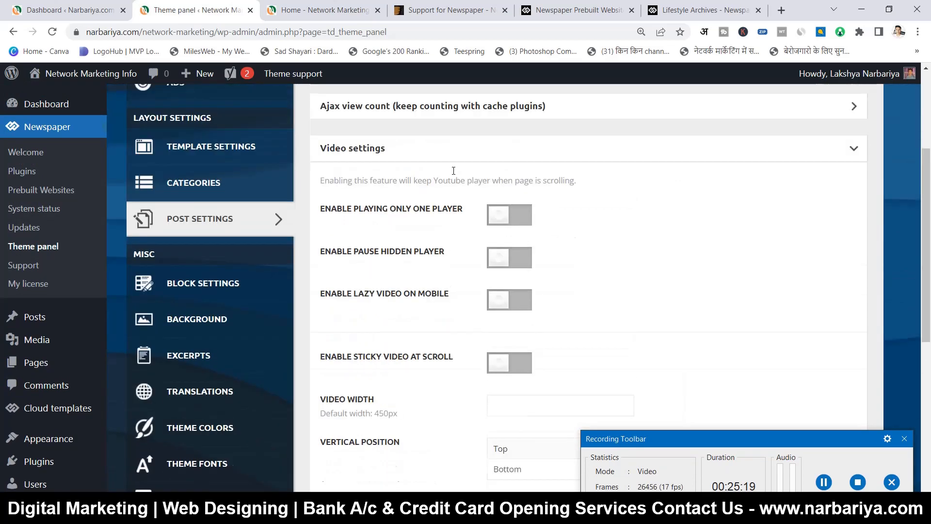
click(409, 197)
- Open the theme's block settings and look through the global block header templates
scroll(349, 238, down, 4)
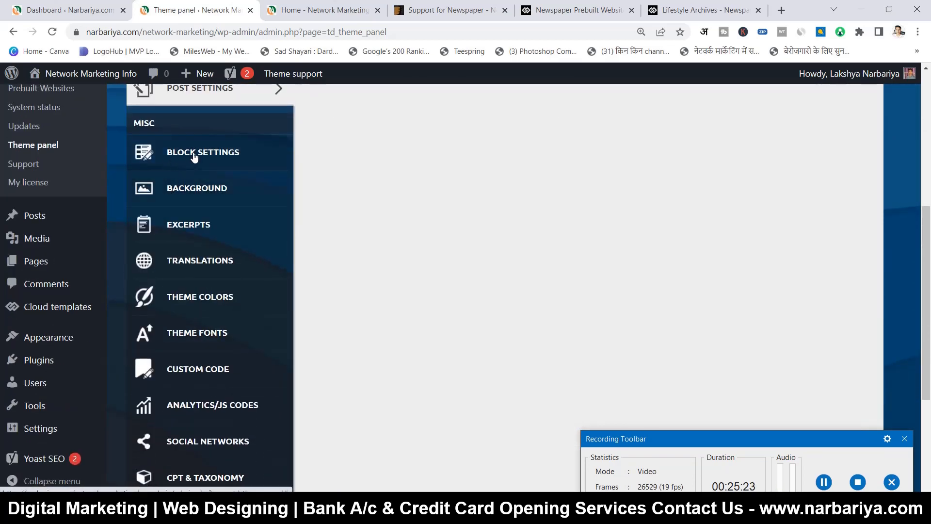
click(205, 158)
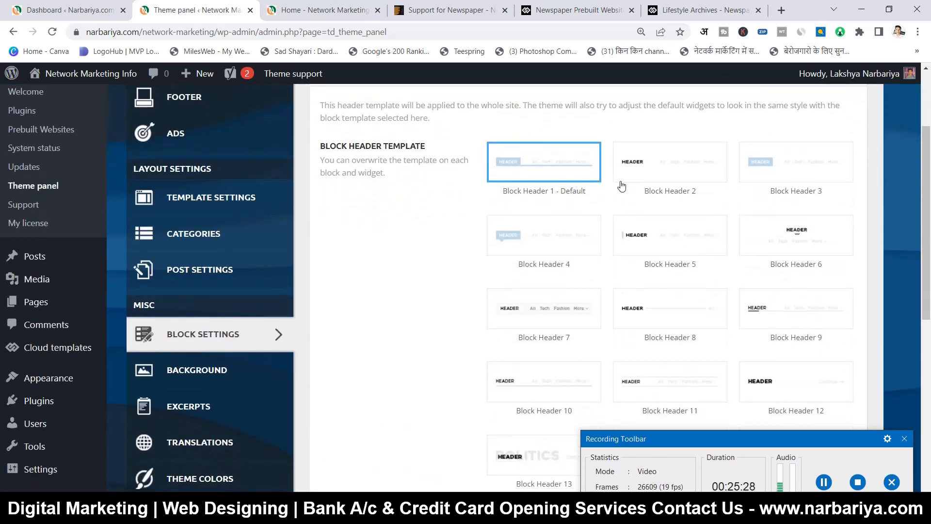
scroll(556, 177, down, 1)
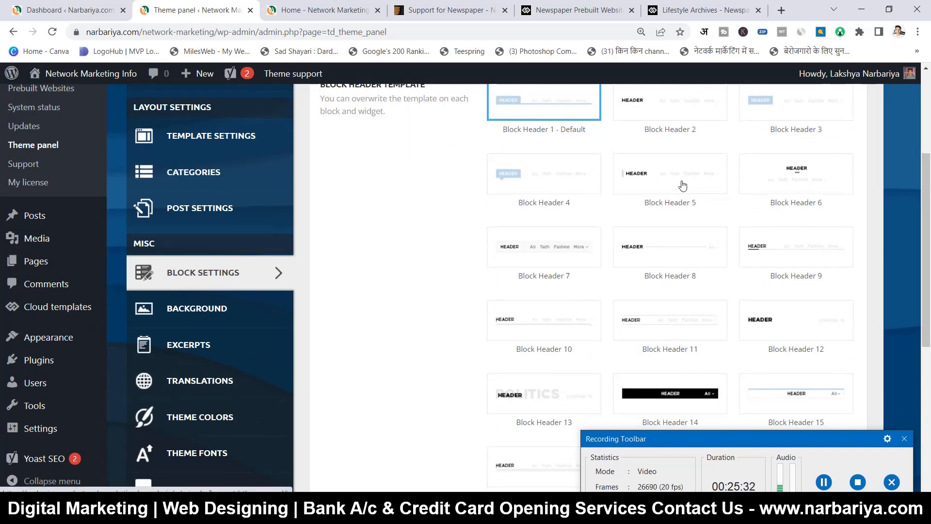
scroll(677, 186, down, 1)
scroll(664, 189, down, 2)
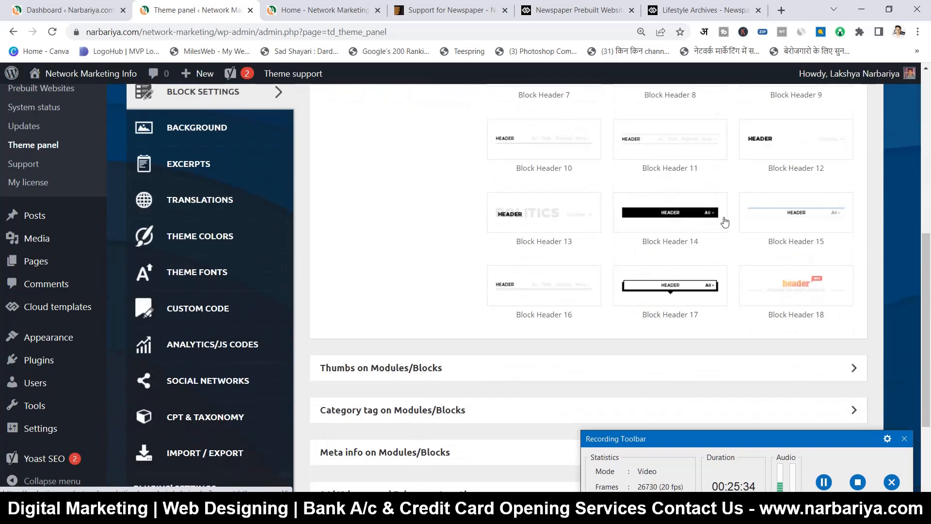
scroll(671, 230, up, 5)
- Switch to the Newspaper demo site, return to its homepage, and examine the header styles of its content blocks
click(698, 10)
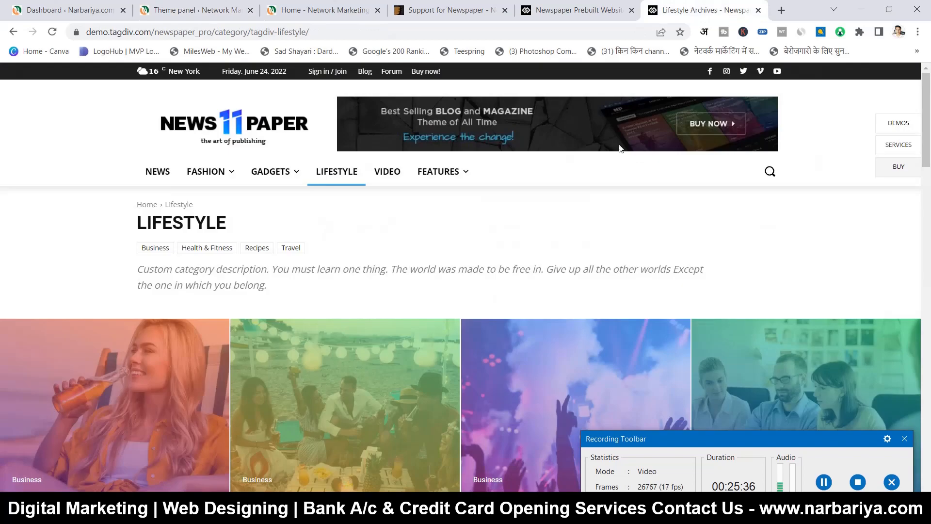
scroll(516, 222, down, 2)
scroll(516, 223, up, 2)
key(alt+Left)
scroll(216, 183, down, 9)
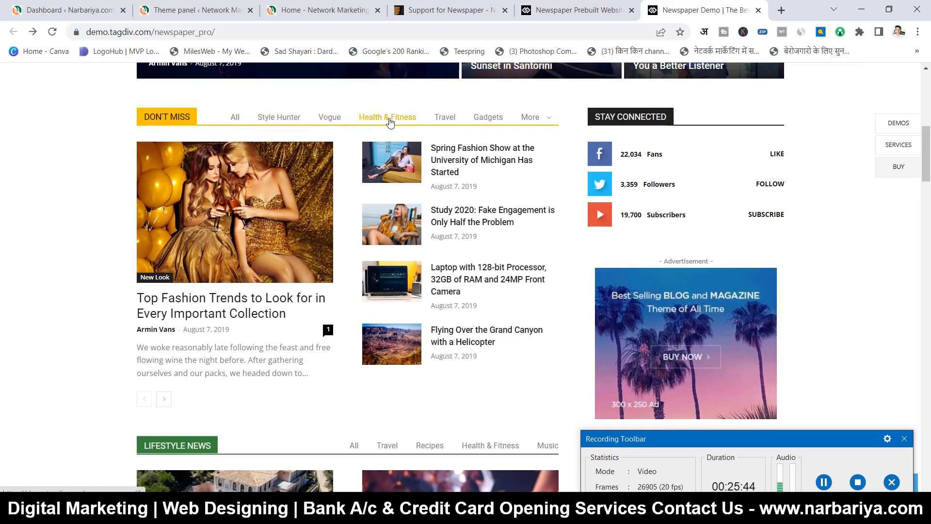
mouse_move(535, 118)
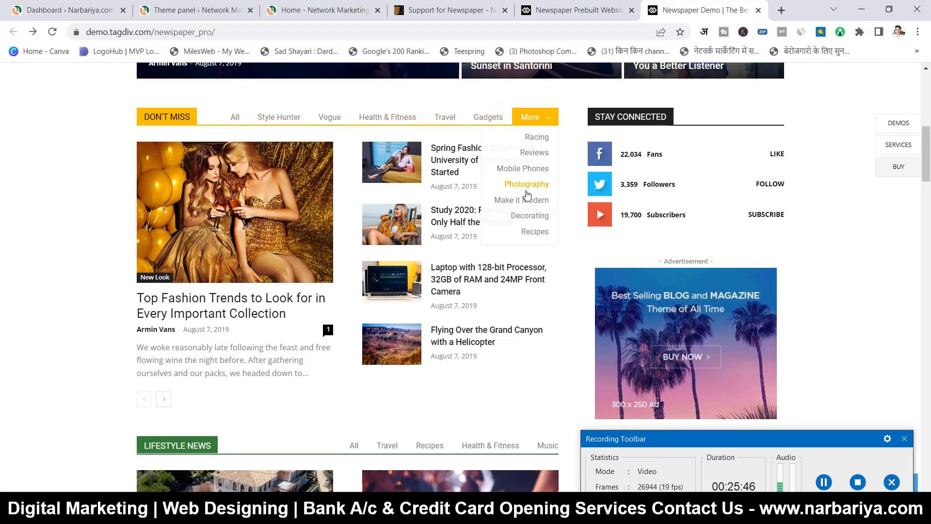
scroll(360, 209, down, 5)
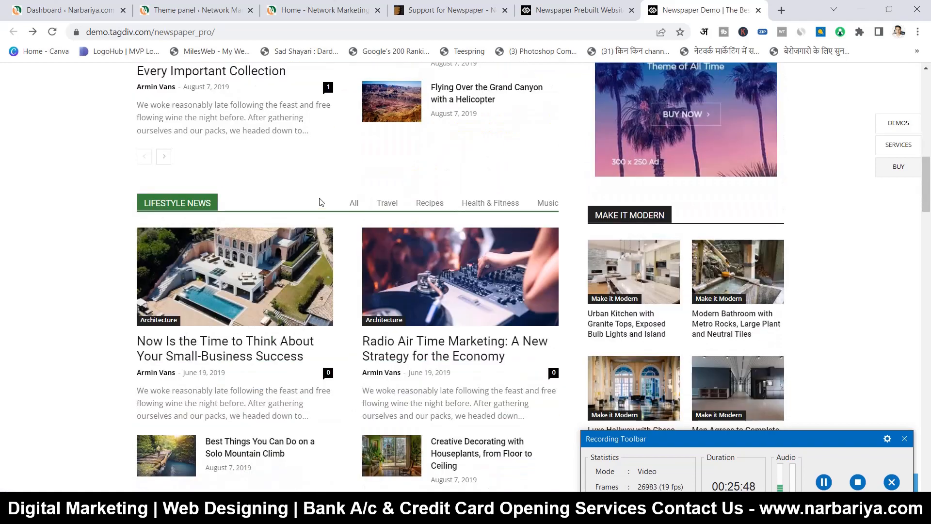
scroll(168, 194, down, 2)
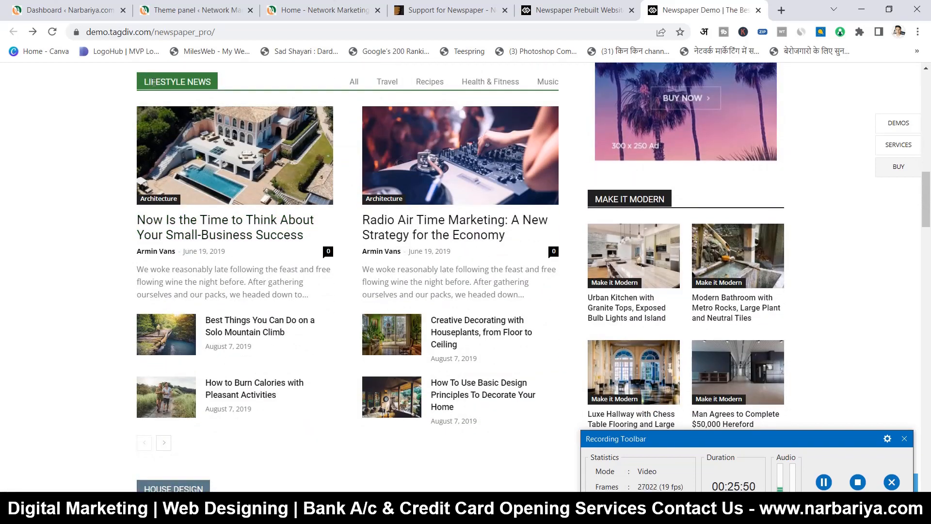
scroll(219, 201, down, 6)
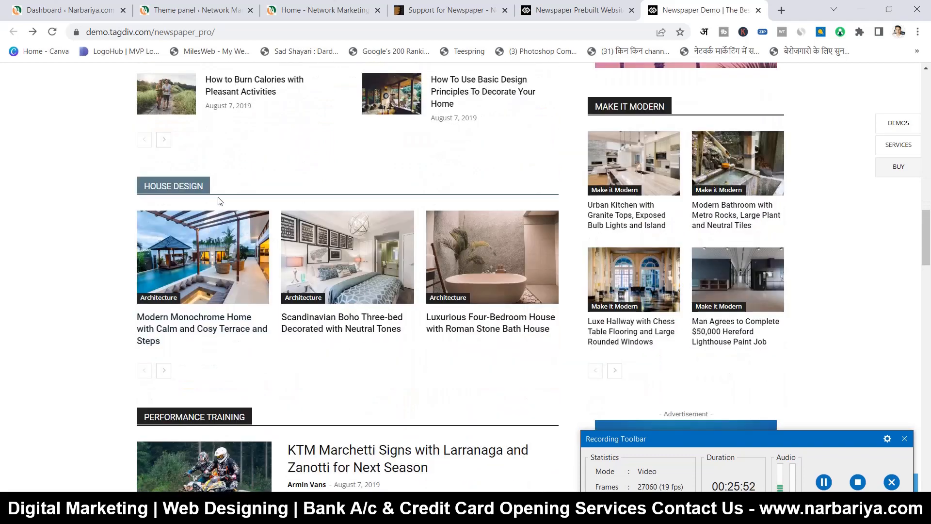
- Return to the theme panel's block settings and expand Thumbs on Modules/Blocks to review the placeholder and thumbnail size options
click(220, 9)
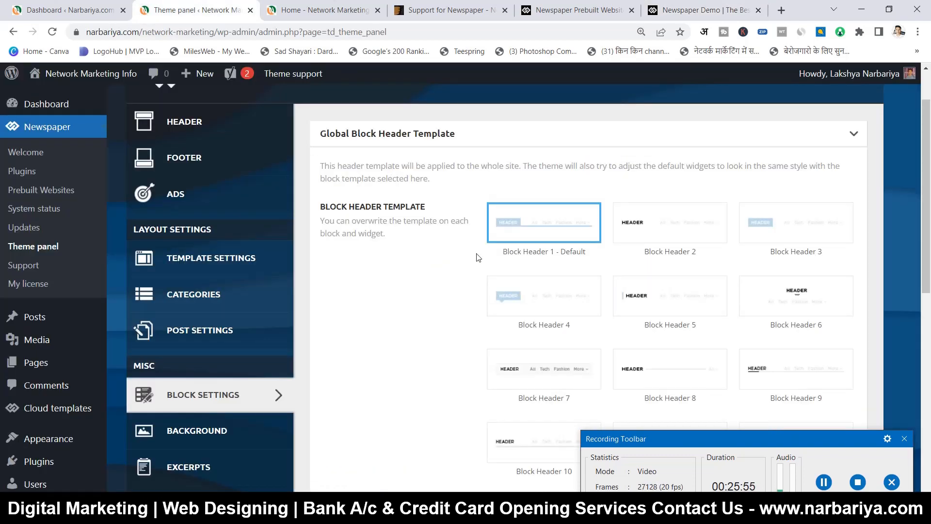
scroll(552, 248, down, 1)
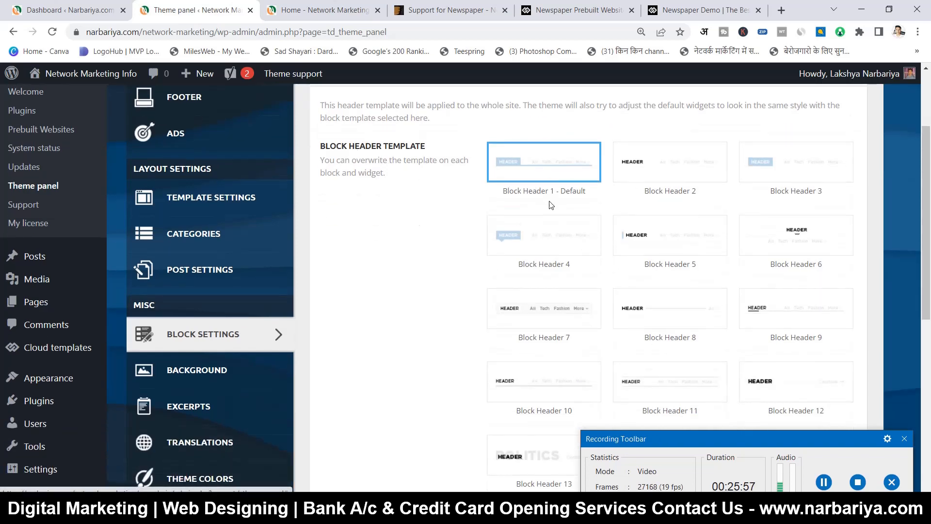
scroll(551, 205, down, 8)
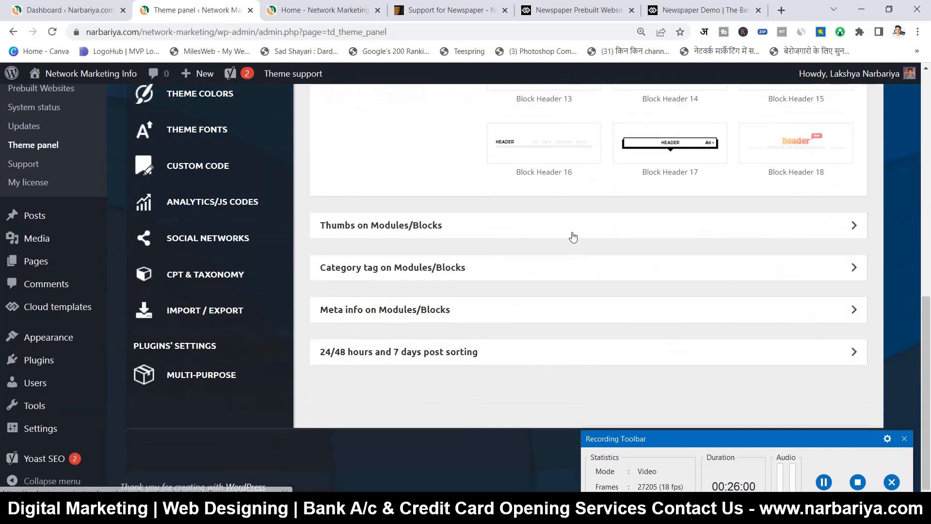
click(416, 226)
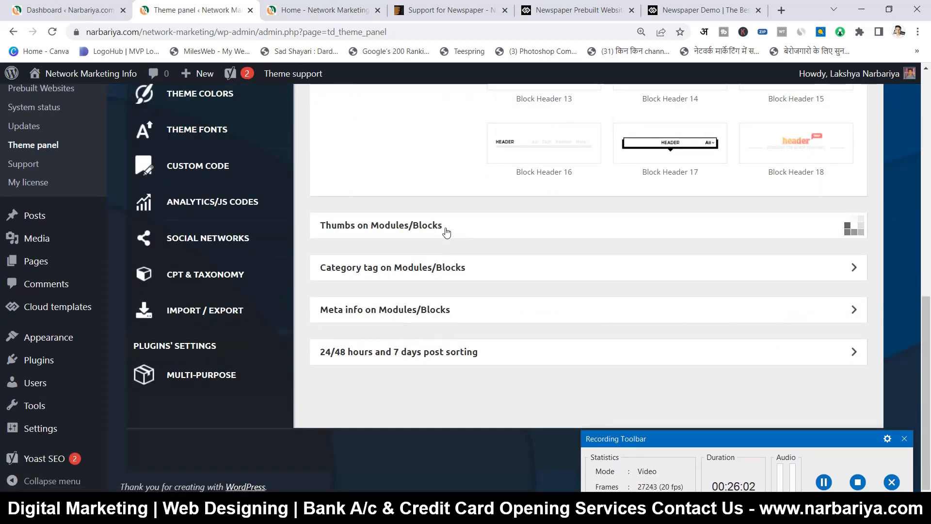
scroll(413, 233, down, 5)
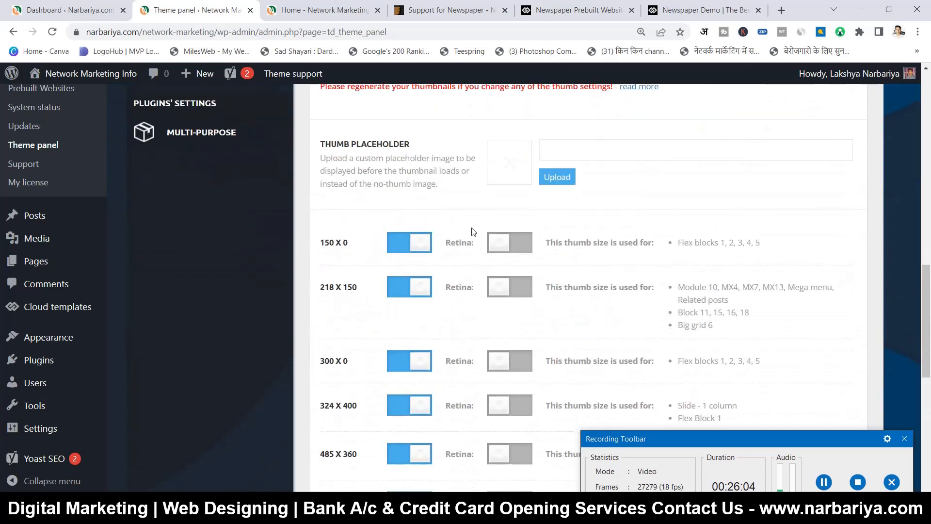
scroll(557, 205, up, 1)
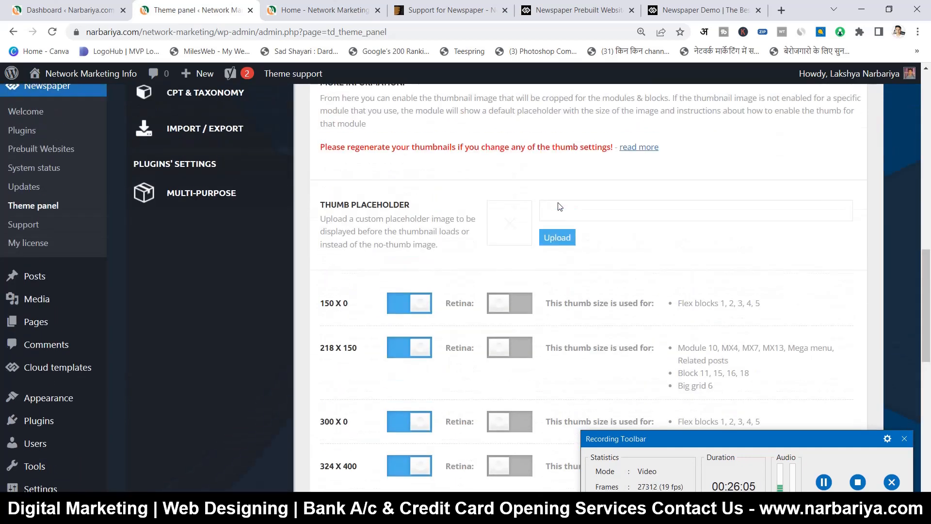
scroll(555, 203, down, 10)
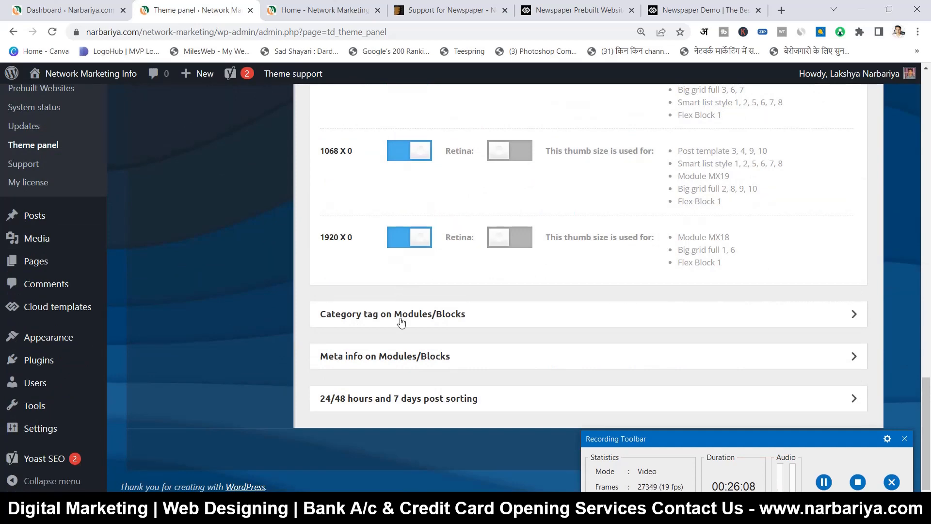
- Expand the post sorting, category tag and meta info sections of the block settings and review their options
click(398, 410)
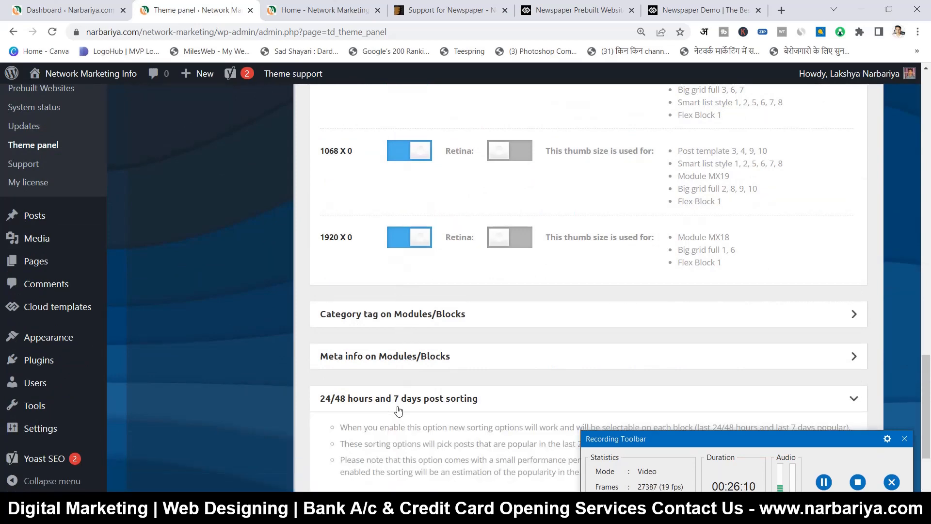
scroll(397, 406, down, 3)
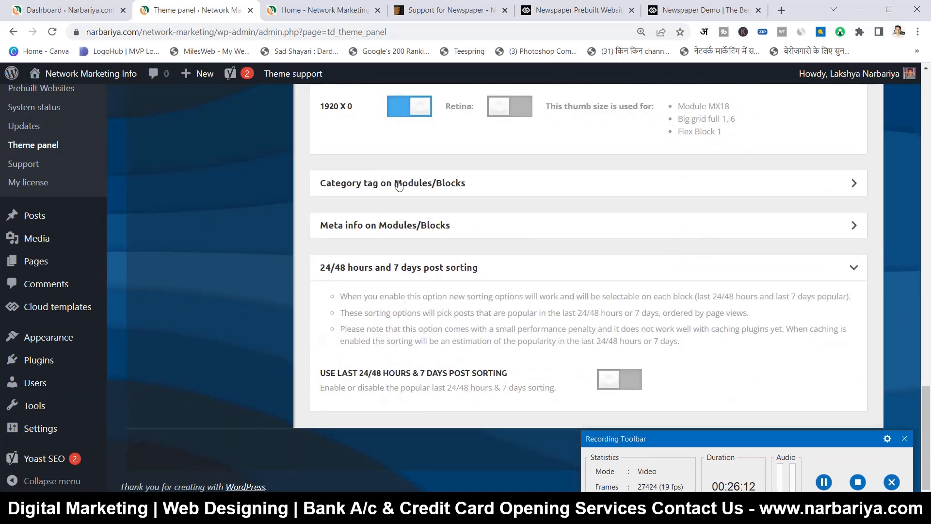
click(398, 184)
click(398, 411)
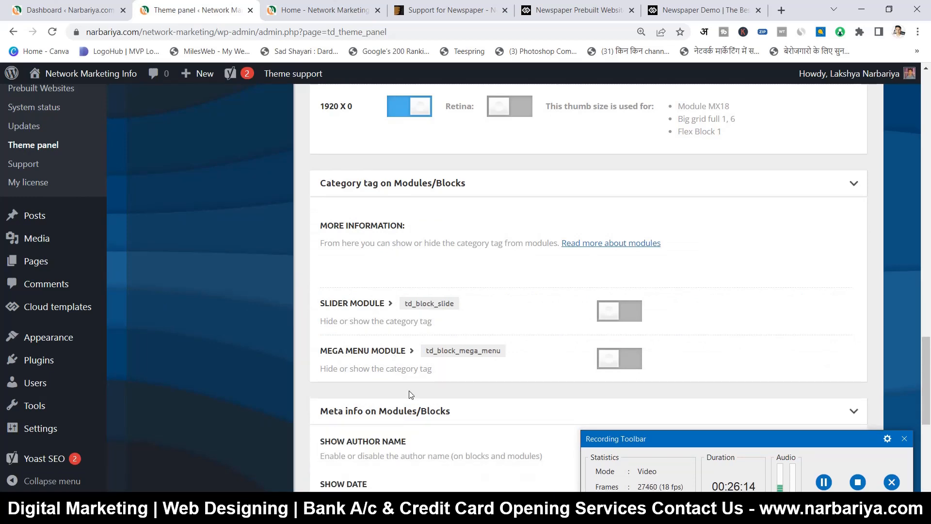
scroll(412, 369, down, 5)
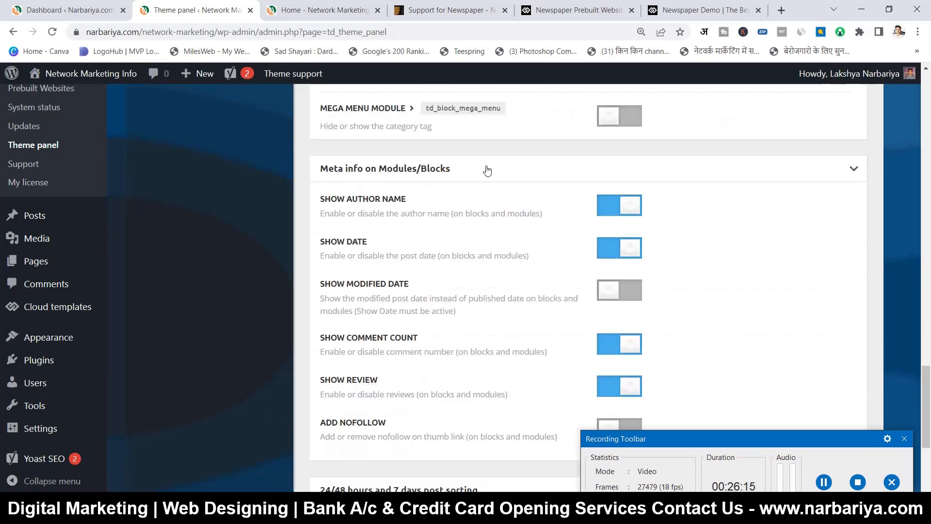
scroll(386, 184, down, 4)
scroll(387, 188, up, 4)
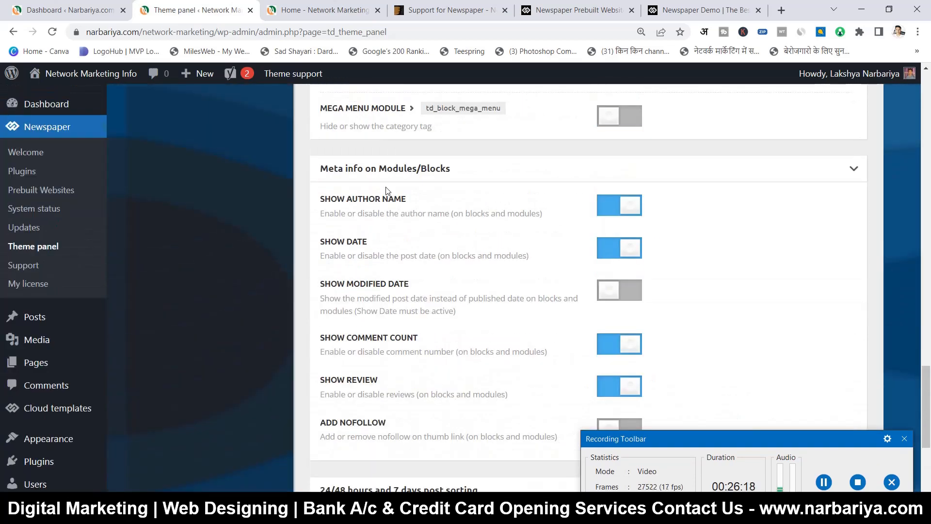
scroll(385, 186, down, 1)
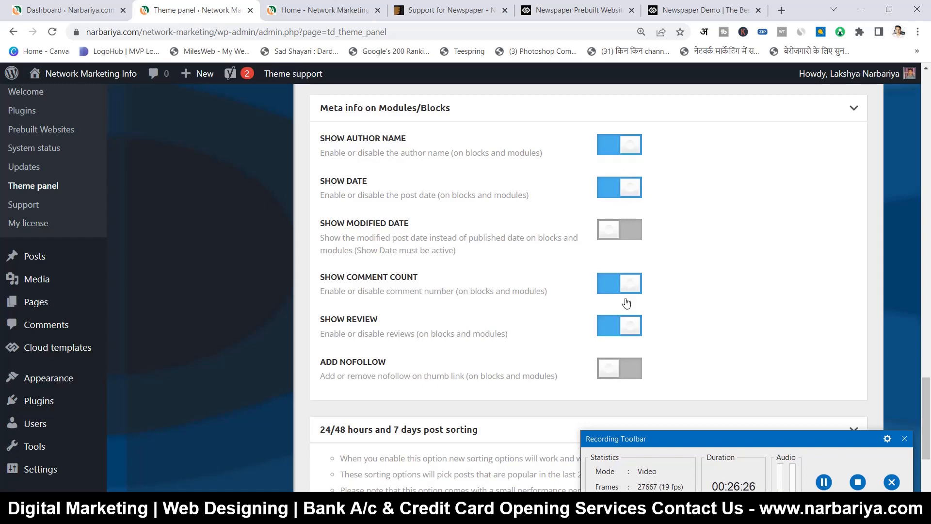
- Open the Background settings and examine the theme background's image, repeat, position, attachment and stretch options
scroll(626, 303, up, 12)
scroll(442, 290, up, 10)
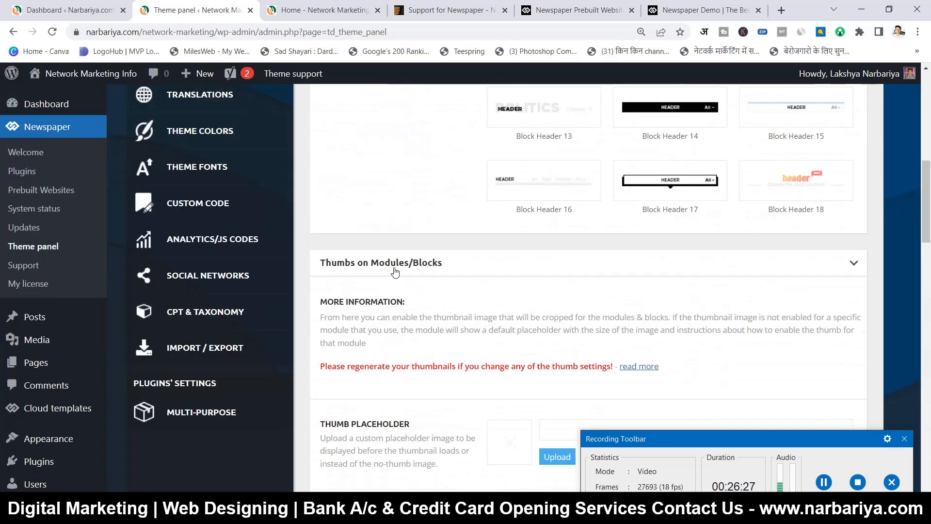
click(202, 328)
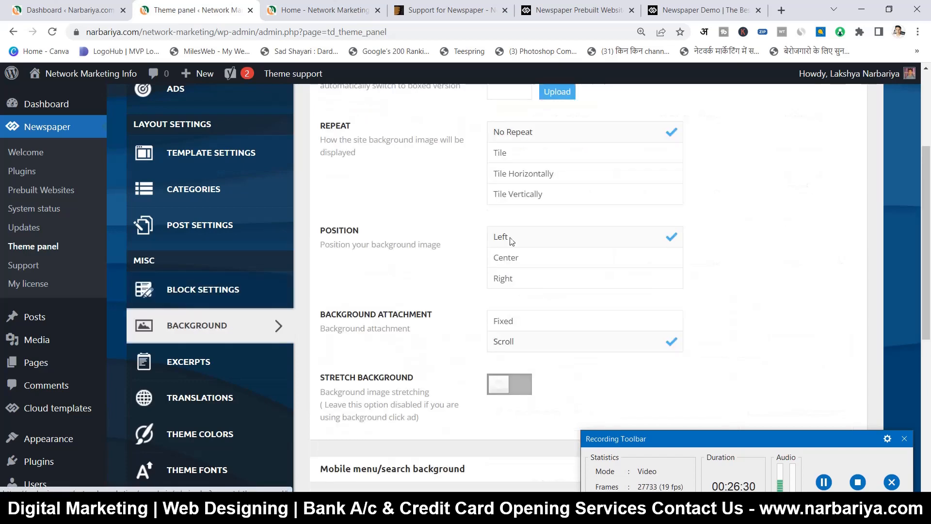
scroll(428, 207, down, 1)
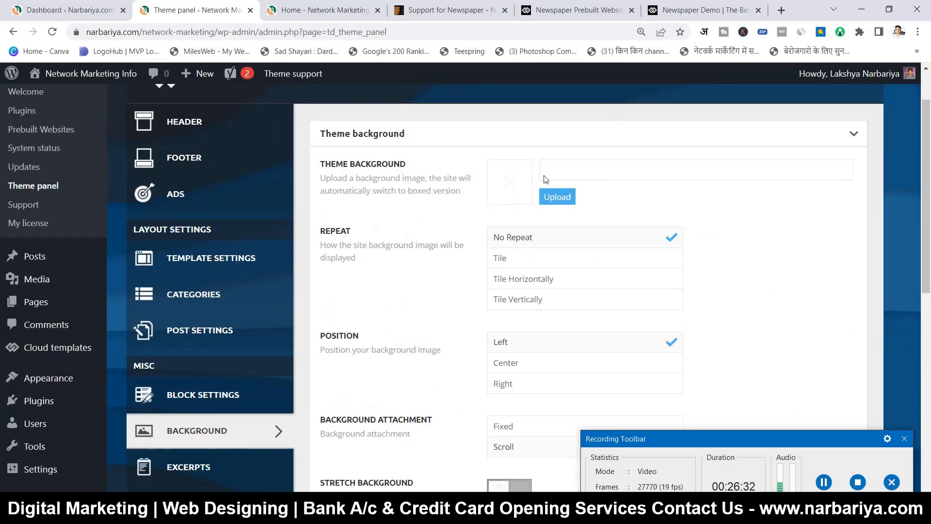
scroll(574, 176, down, 3)
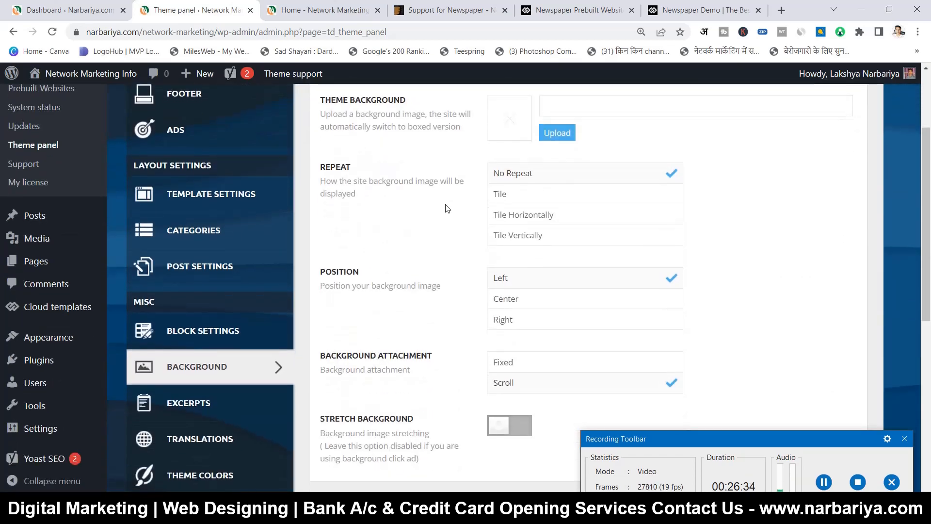
scroll(437, 211, down, 2)
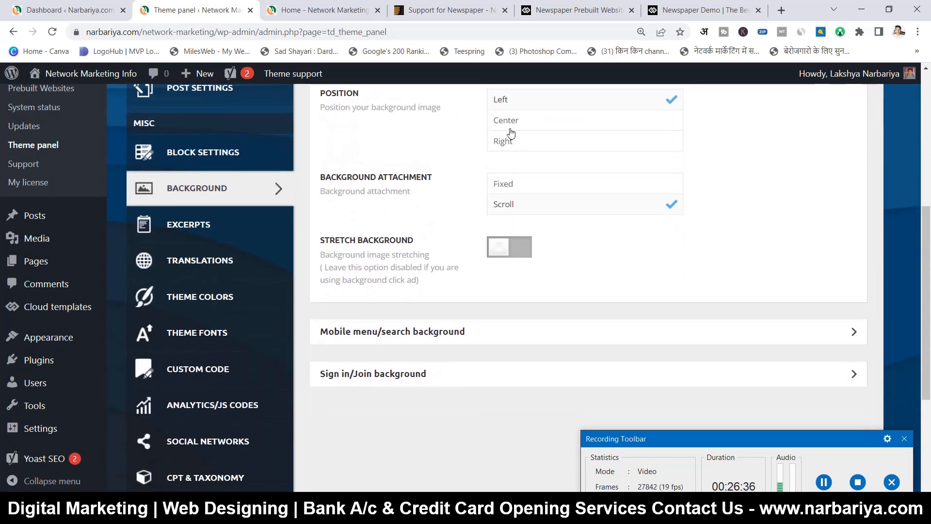
scroll(383, 161, up, 1)
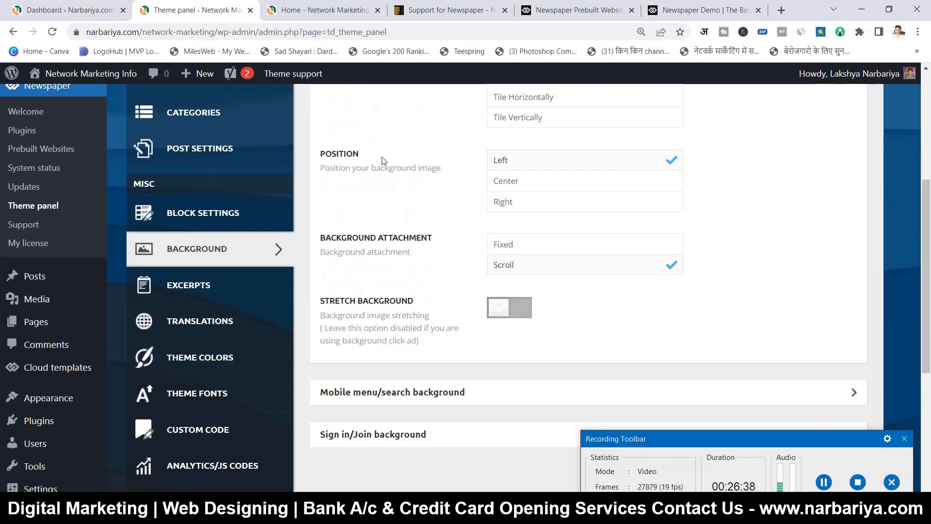
drag(357, 166, 336, 166)
click(362, 169)
click(409, 169)
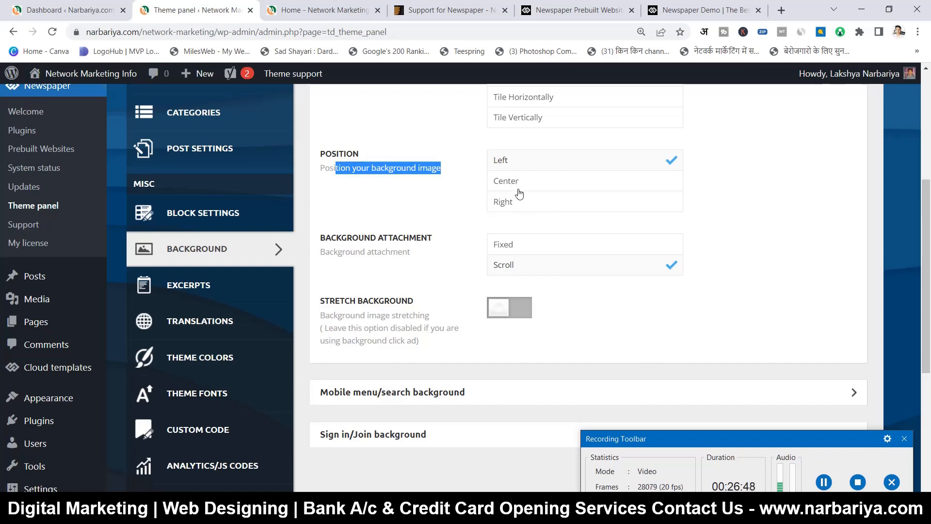
scroll(384, 224, down, 1)
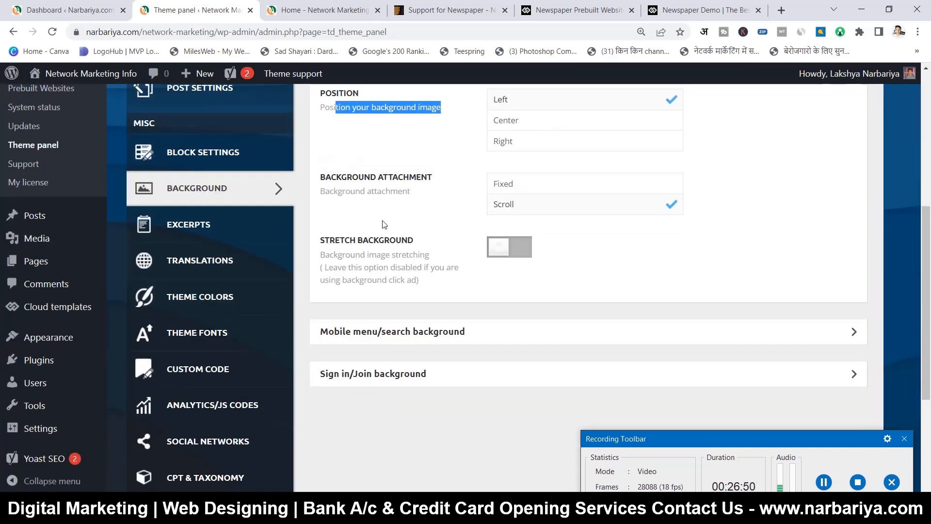
- Expand the Mobile menu/search background and Sign in/Join background sections and review their image, repeat, size and position options
click(384, 334)
scroll(412, 339, down, 3)
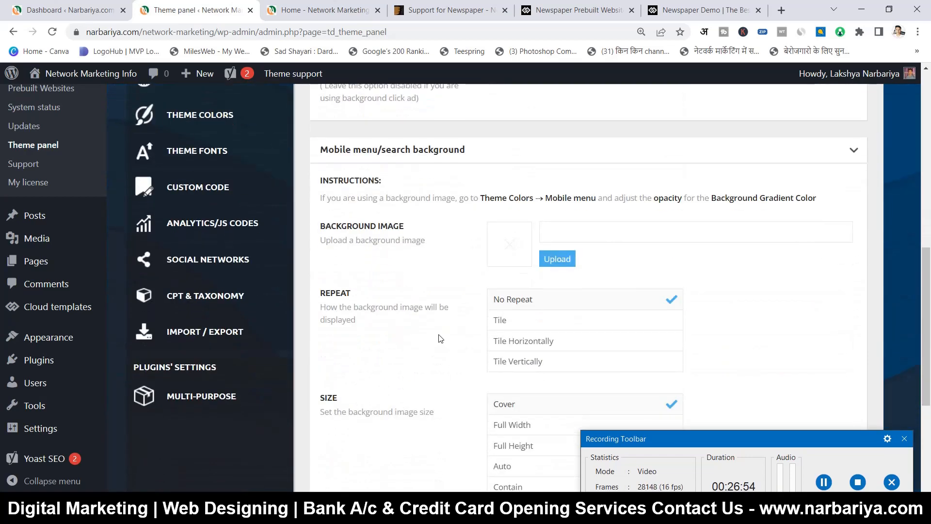
scroll(441, 338, down, 1)
scroll(479, 247, down, 2)
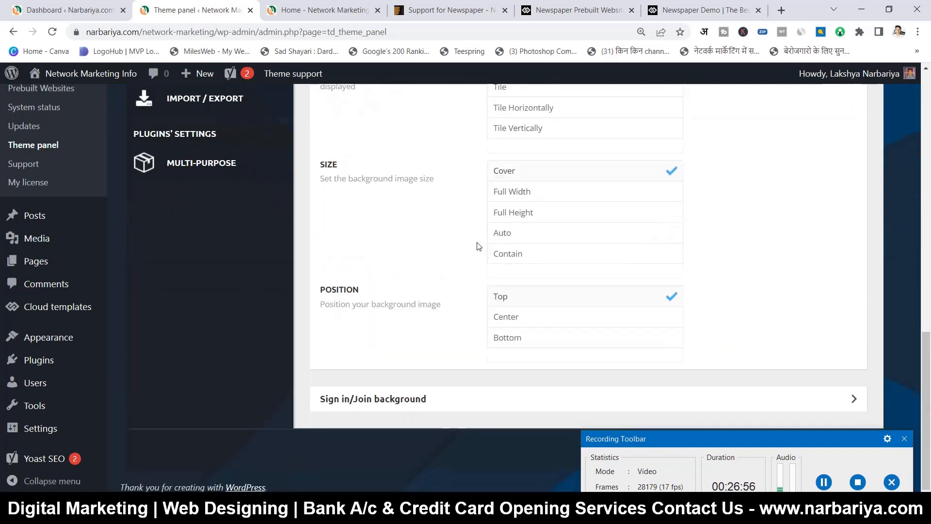
click(386, 406)
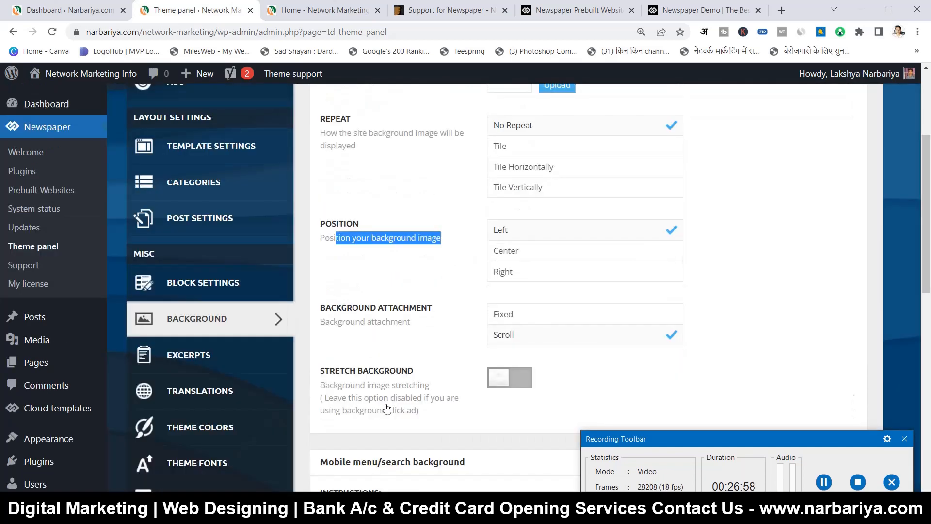
scroll(353, 278, down, 3)
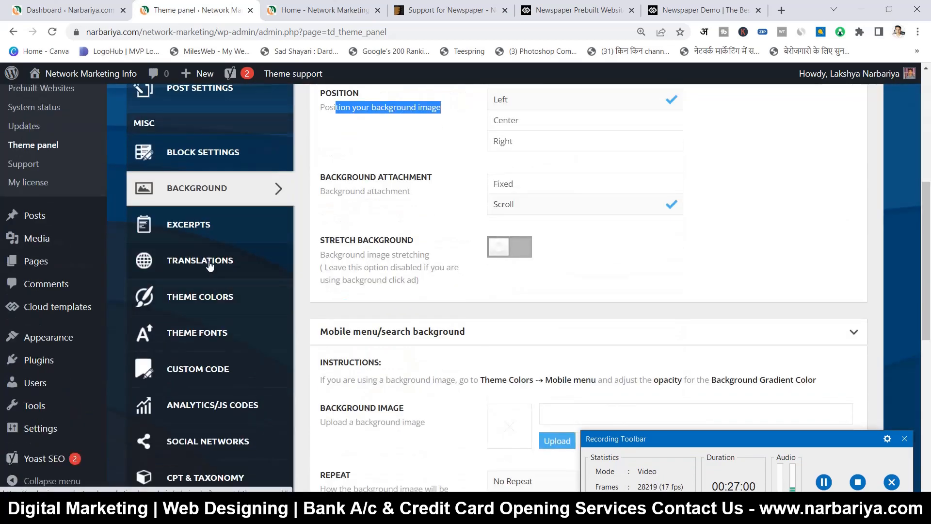
- Open the Excerpts settings and look over the listed module sections, including Mega menu and Trending now
click(185, 230)
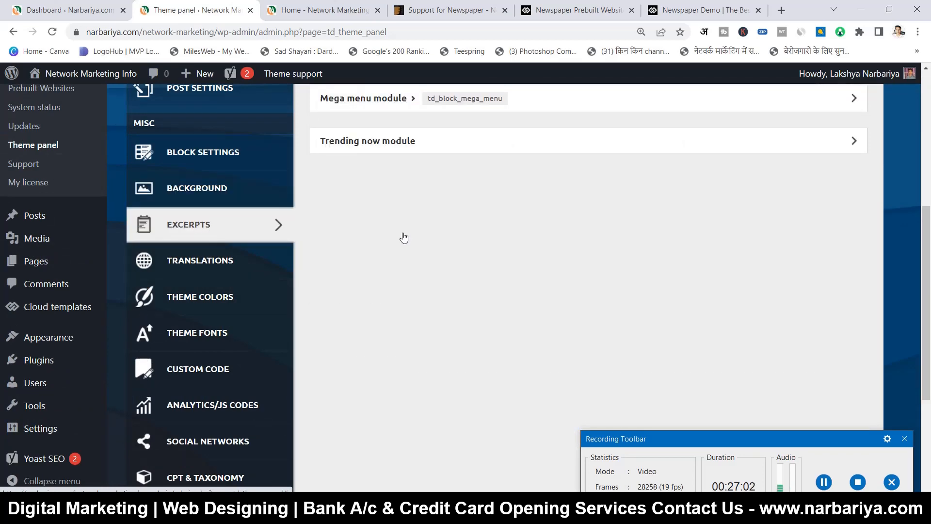
scroll(343, 228, up, 3)
scroll(395, 229, down, 1)
scroll(393, 229, up, 3)
scroll(280, 272, down, 6)
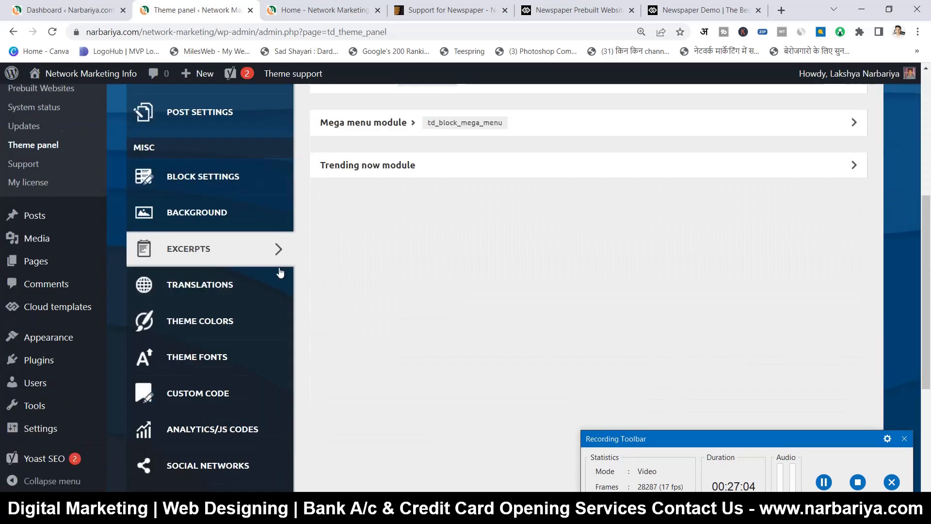
scroll(280, 272, down, 5)
scroll(214, 202, up, 5)
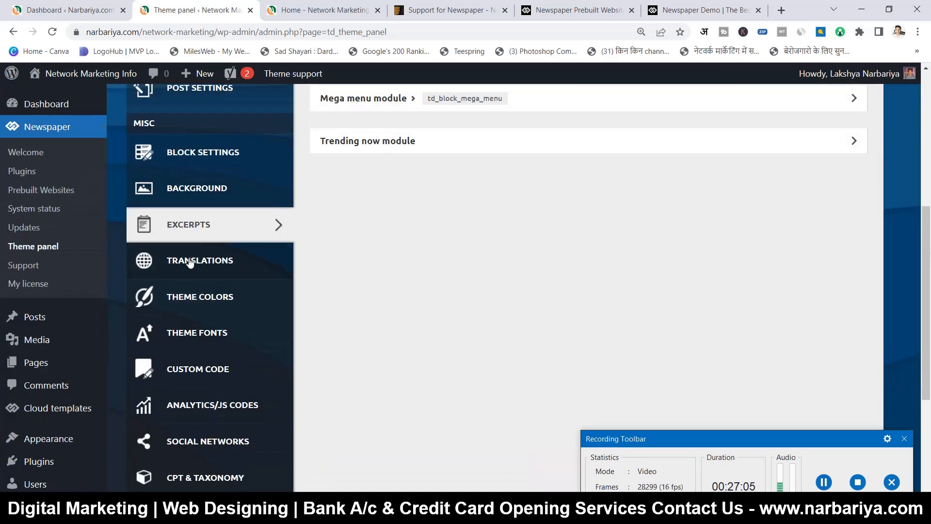
- Open the Translations settings, choose Urdu as the language under Load an available translation, and collapse that section
click(188, 265)
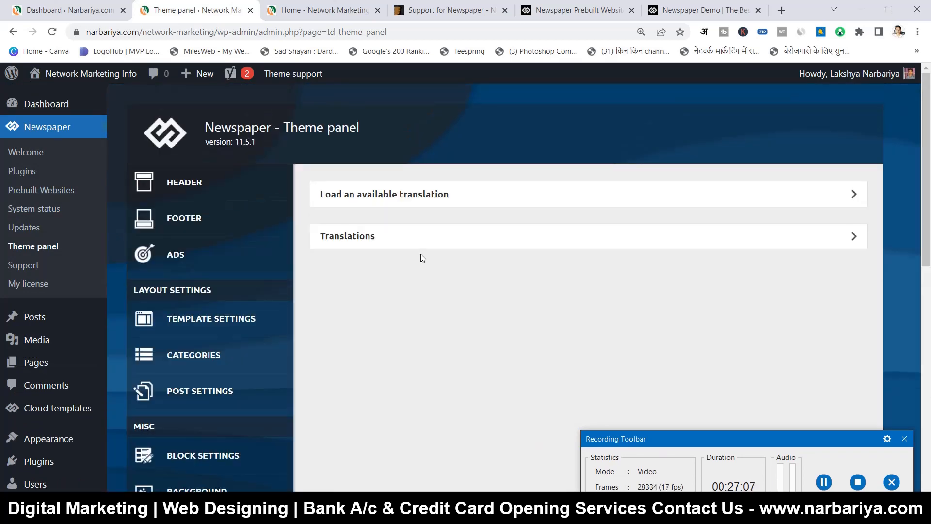
click(400, 203)
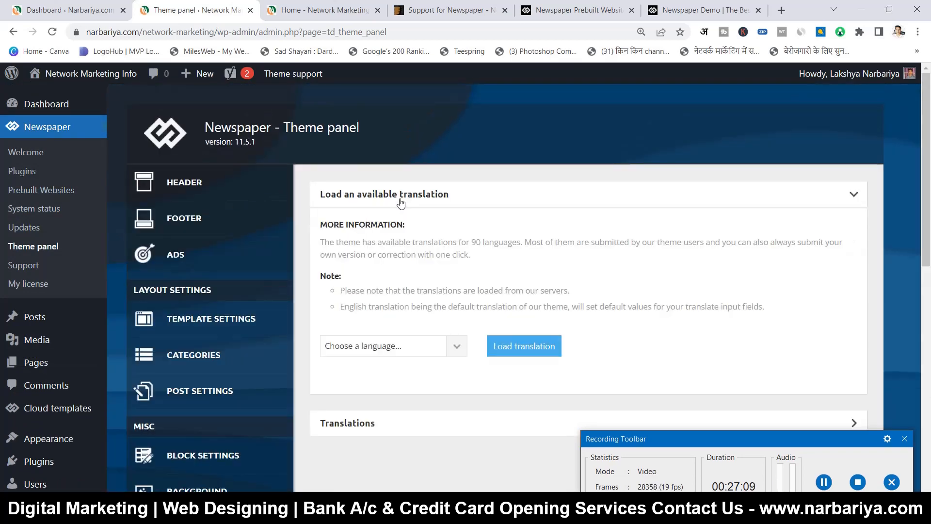
click(457, 348)
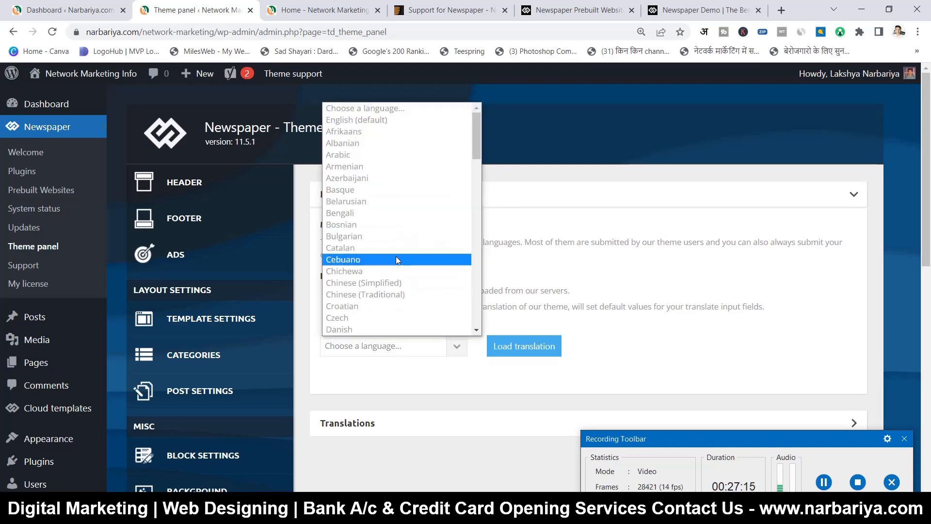
scroll(395, 256, down, 18)
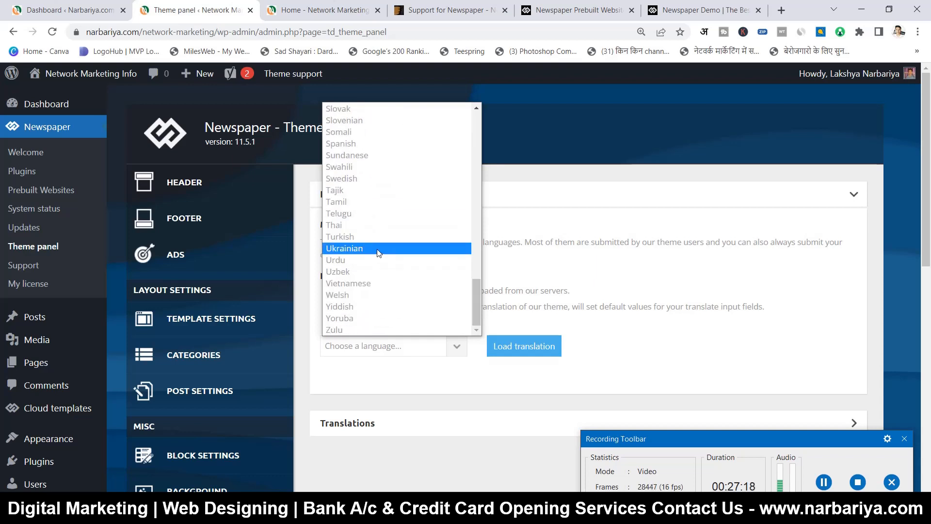
click(375, 261)
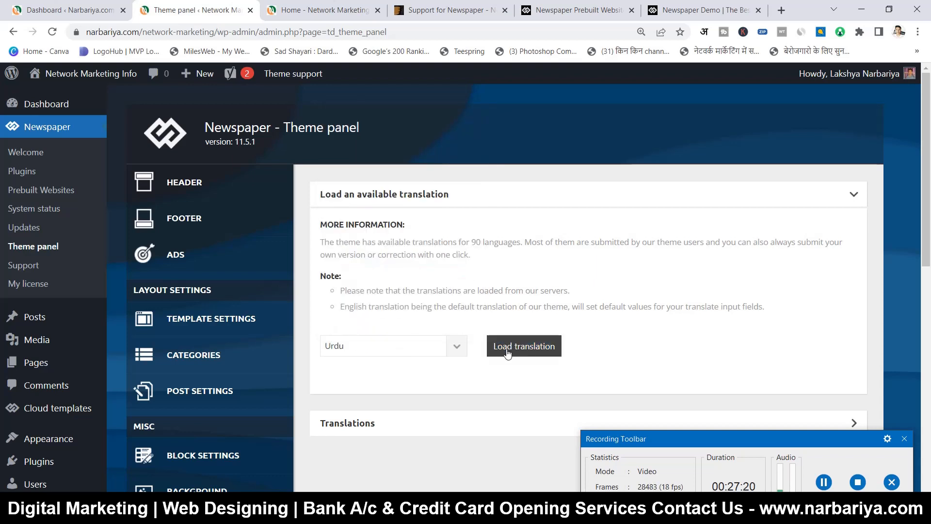
click(489, 200)
click(490, 199)
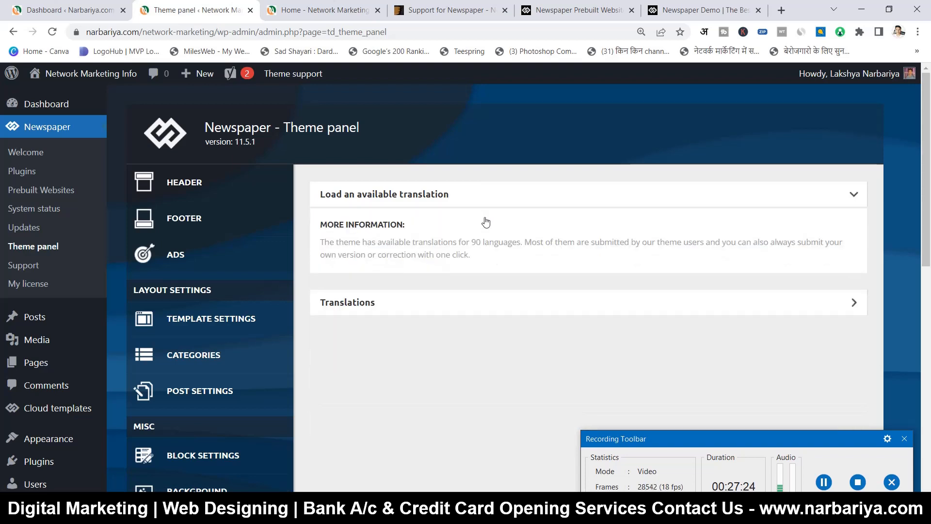
drag(469, 242, 419, 242)
click(440, 202)
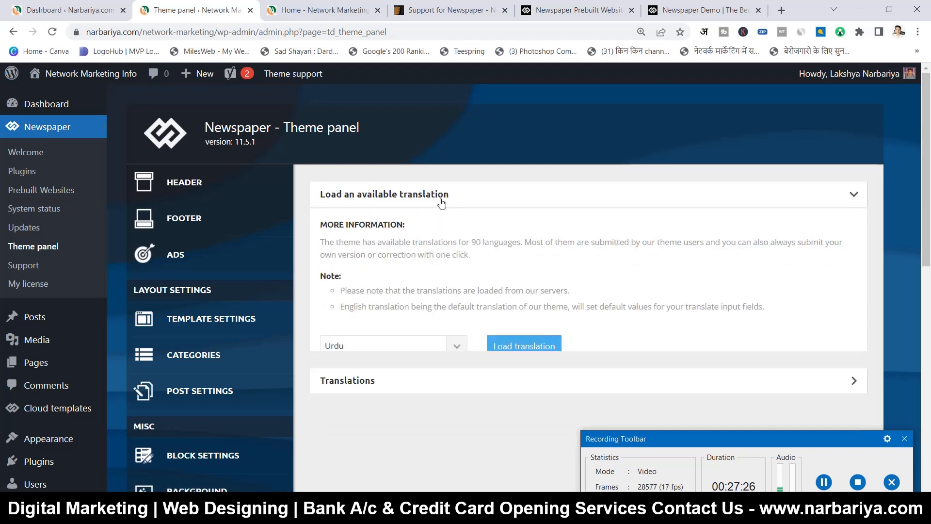
- Expand the Translations section and review the theme's translatable phrases, from EXCLUSIVE and Tel to the article and author labels
click(420, 236)
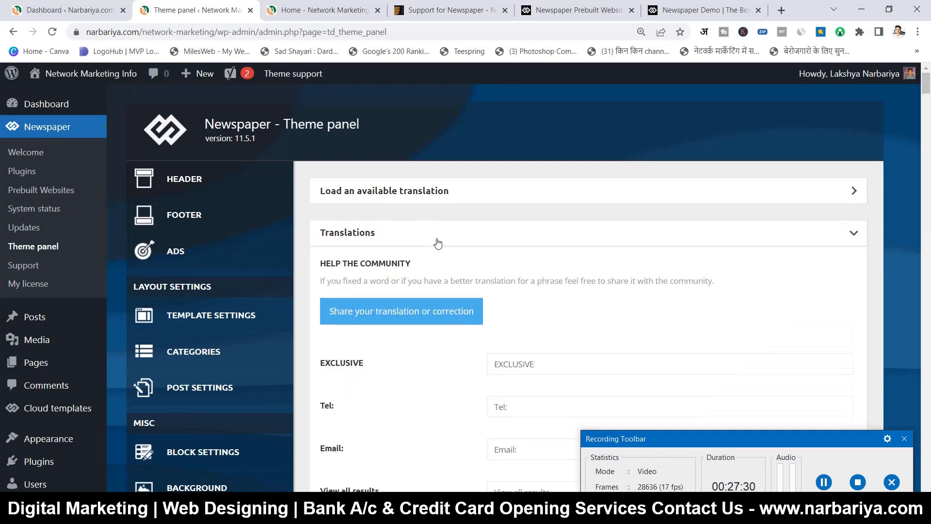
scroll(436, 240, down, 2)
scroll(417, 228, down, 1)
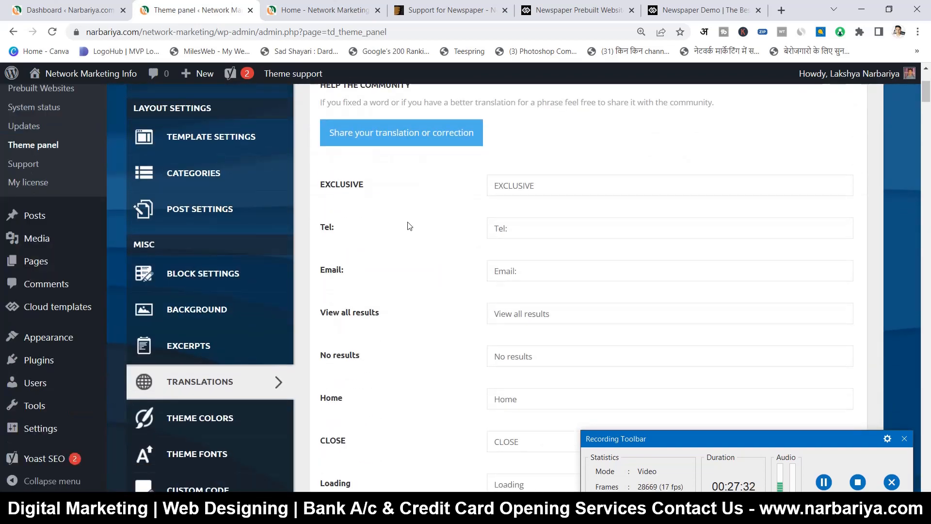
scroll(461, 223, down, 1)
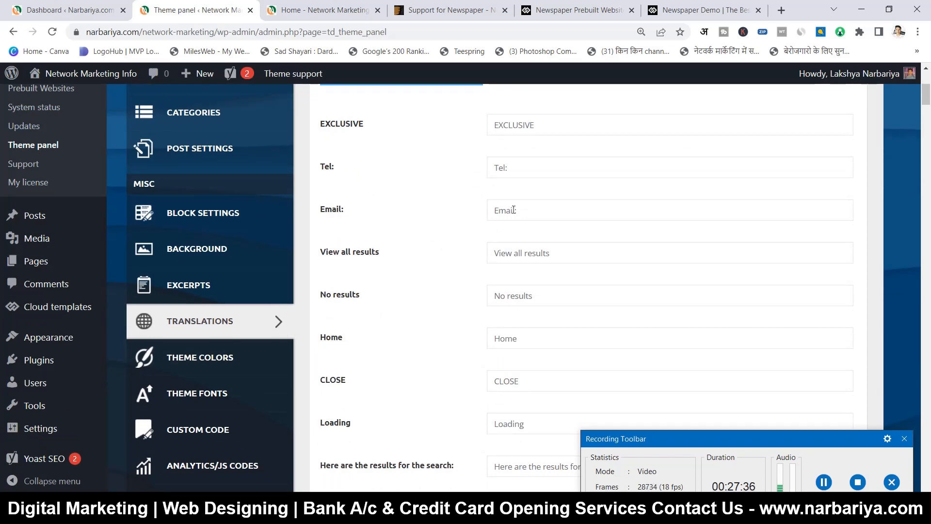
scroll(513, 208, down, 1)
scroll(511, 231, down, 1)
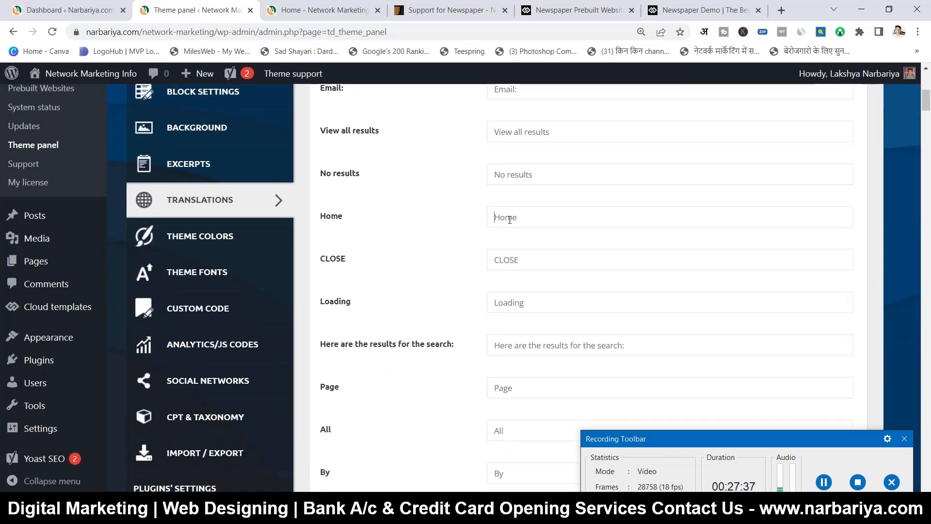
scroll(507, 217, down, 2)
scroll(501, 200, down, 1)
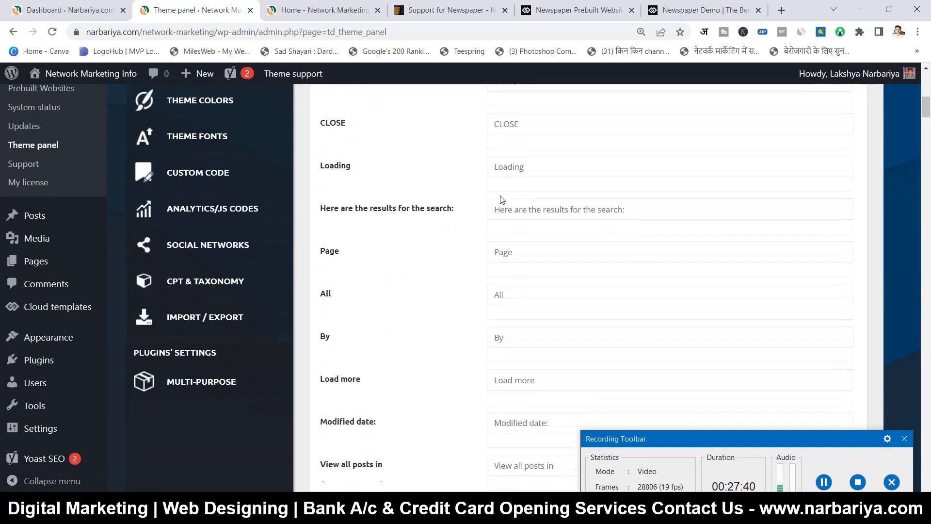
scroll(507, 265, down, 4)
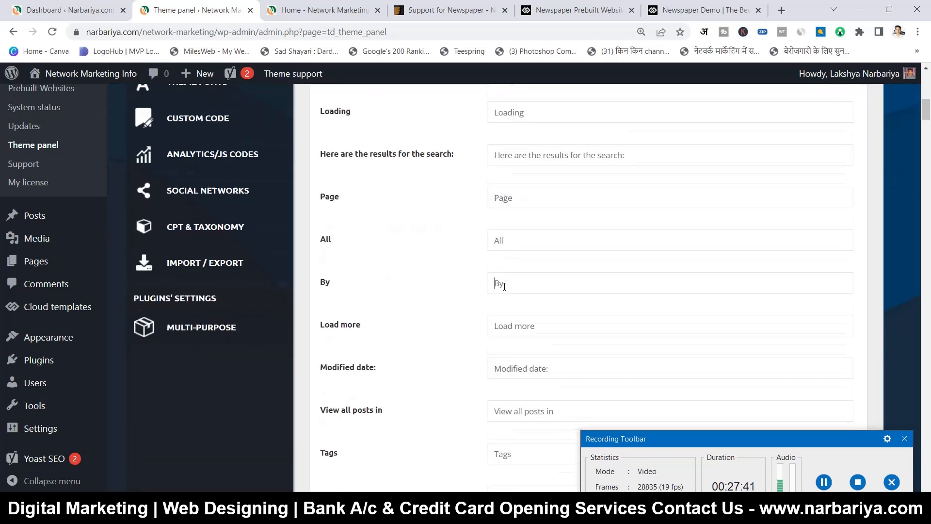
scroll(511, 252, down, 1)
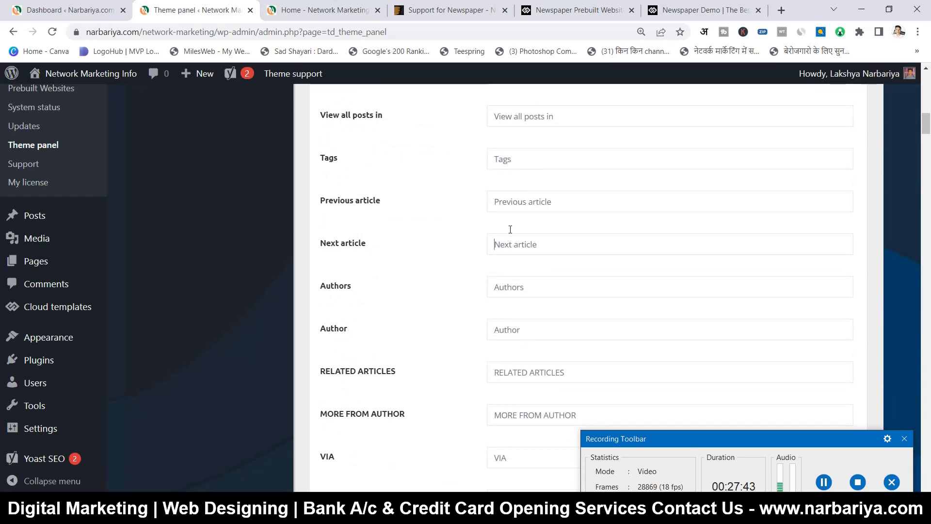
click(512, 202)
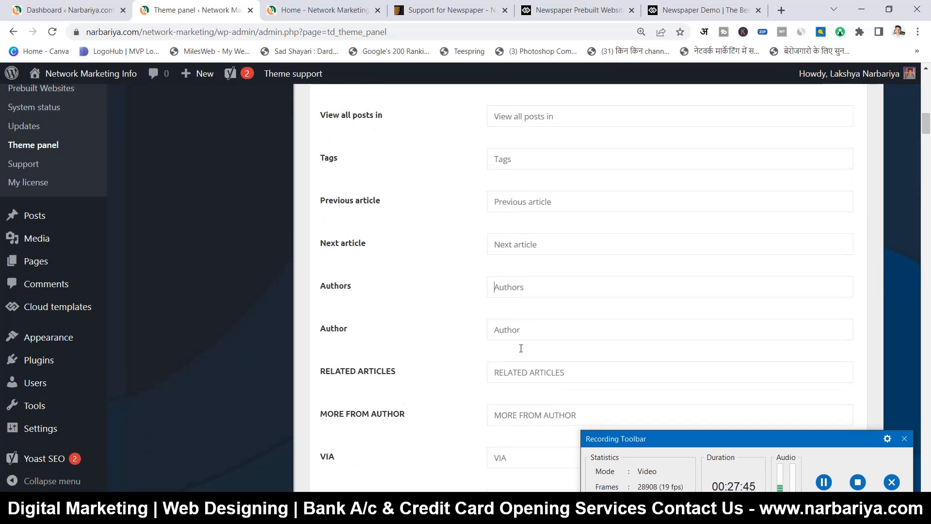
scroll(521, 348, down, 4)
scroll(524, 316, up, 15)
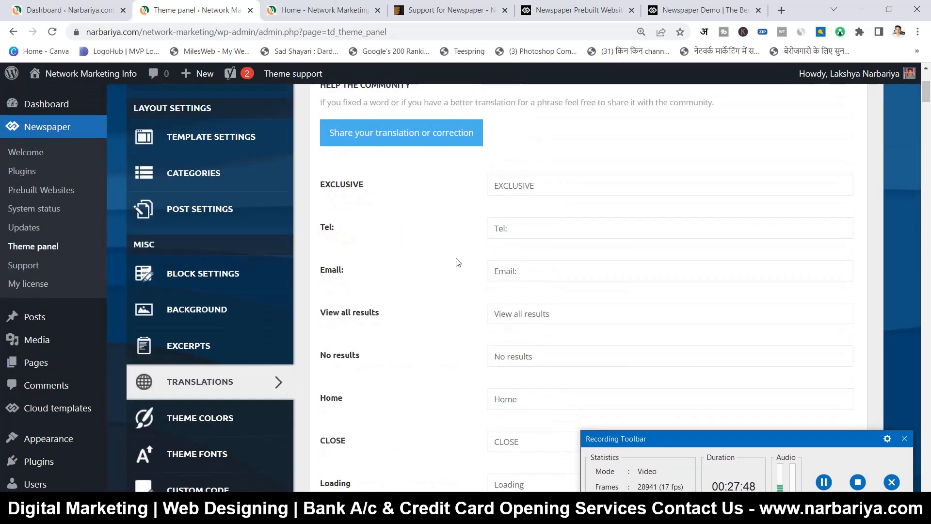
scroll(458, 259, down, 2)
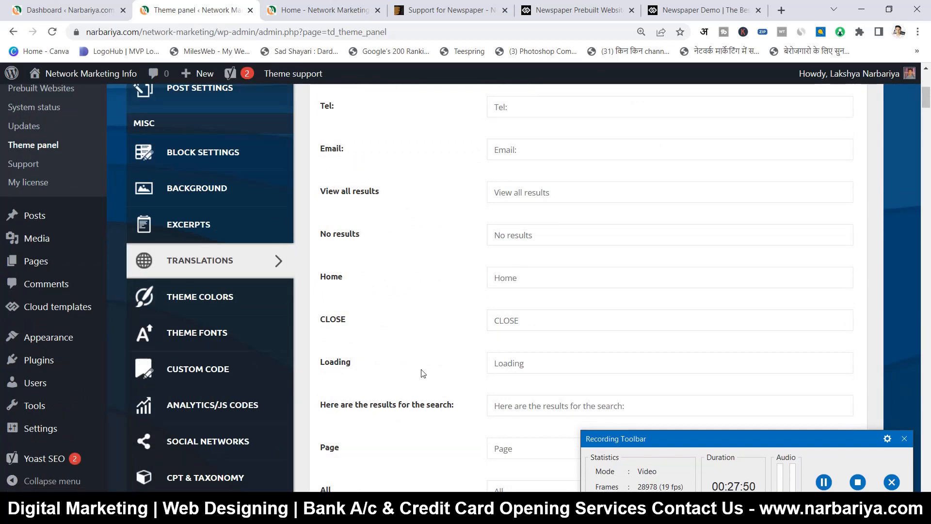
- Open the Theme Colors settings and expand GENERAL theme colors to review the accent, background, header and mobile toolbar color options
click(228, 301)
scroll(334, 274, up, 5)
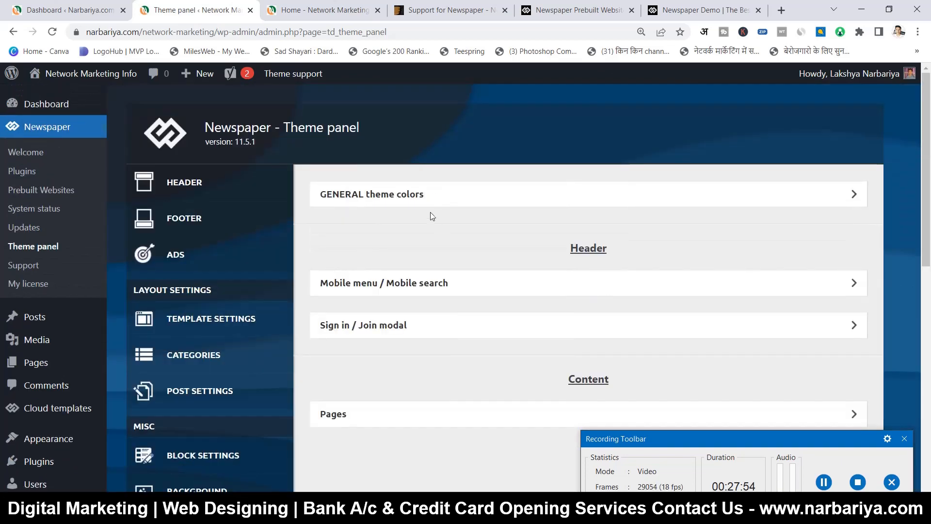
click(413, 200)
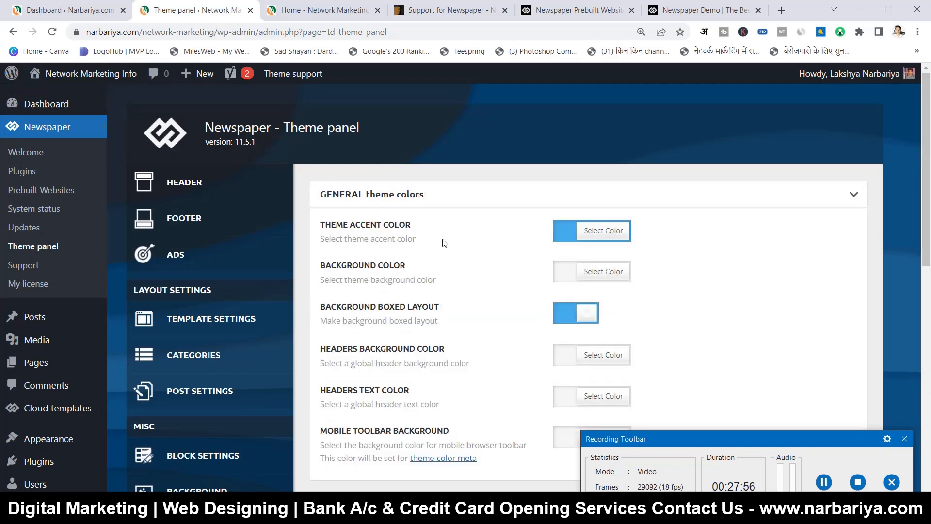
scroll(461, 257, down, 1)
scroll(463, 256, down, 1)
scroll(456, 238, up, 2)
scroll(466, 195, down, 1)
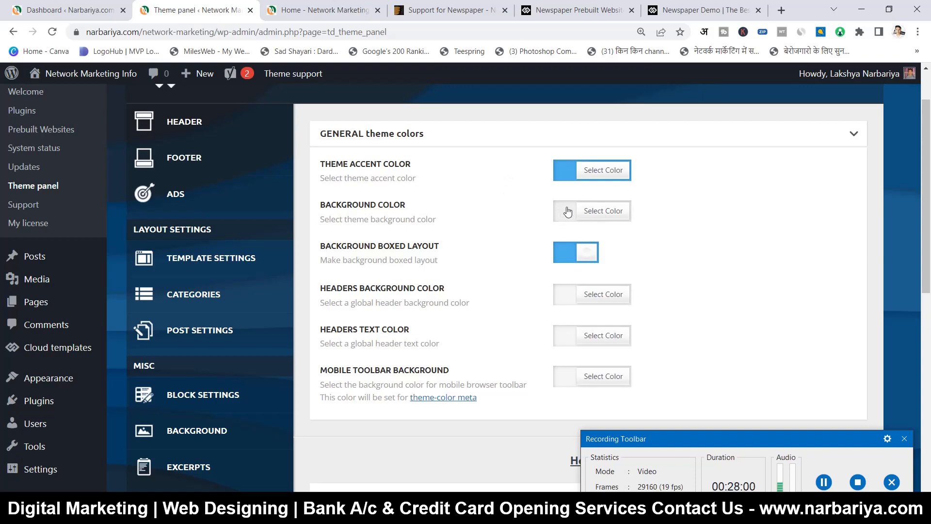
- Switch to the Newspaper demo homepage to examine its page background, and return to the general theme color options
click(711, 6)
scroll(87, 202, up, 15)
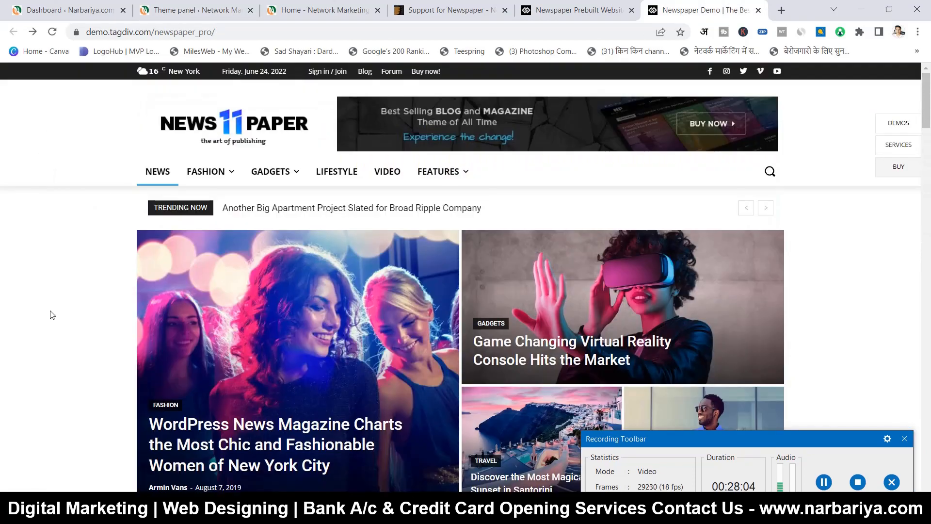
click(217, 7)
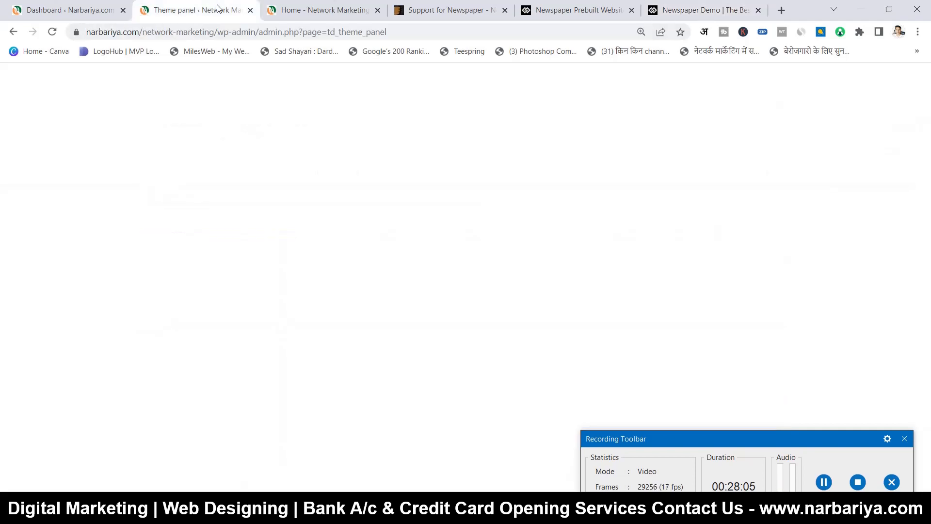
scroll(592, 218, down, 2)
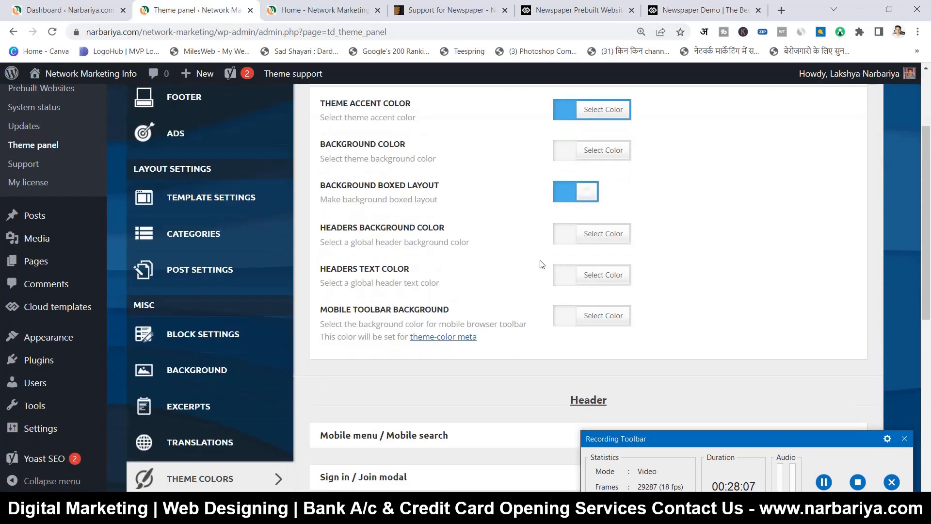
- Collapse GENERAL theme colors and expand the Pages section to review the page title, text and heading color options
scroll(509, 242, up, 2)
click(386, 135)
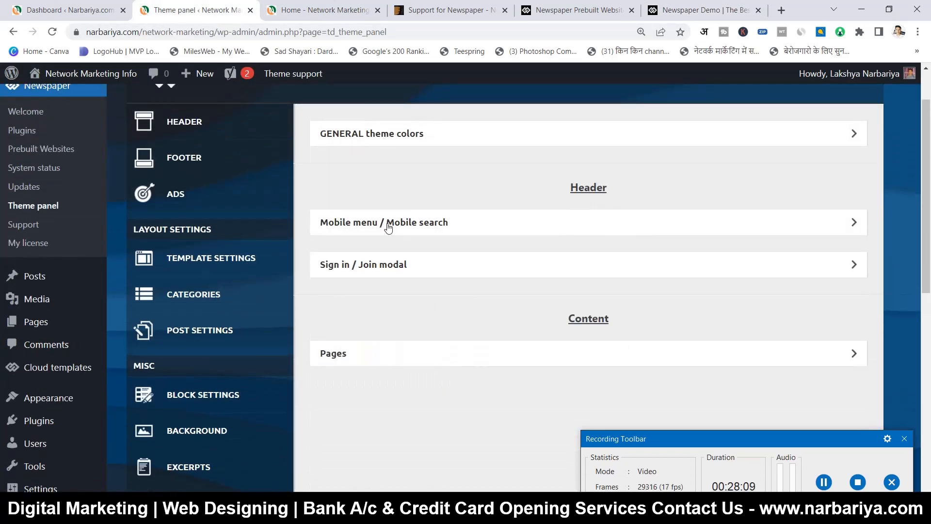
click(396, 352)
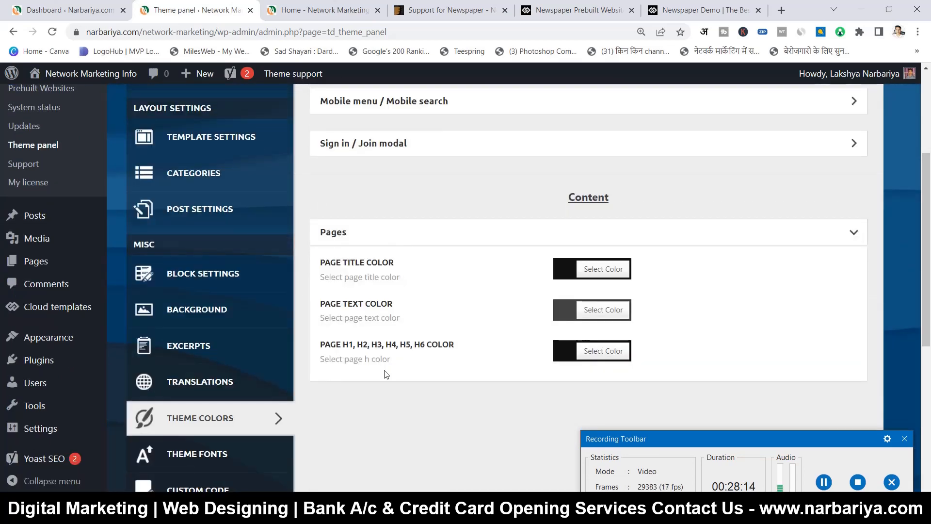
- Switch to the Newspaper demo site, examine the title and text colors of its content blocks, and return to the theme panel
click(696, 10)
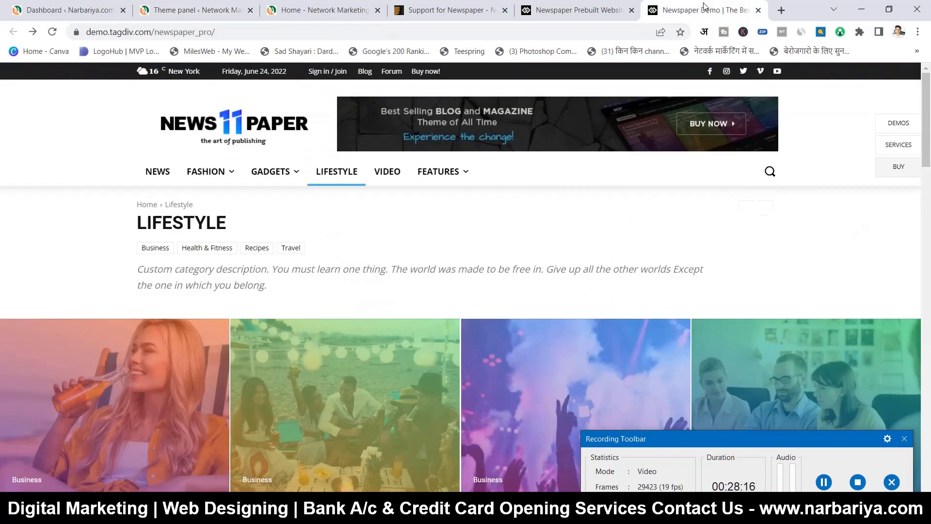
scroll(132, 396, down, 5)
scroll(132, 395, down, 10)
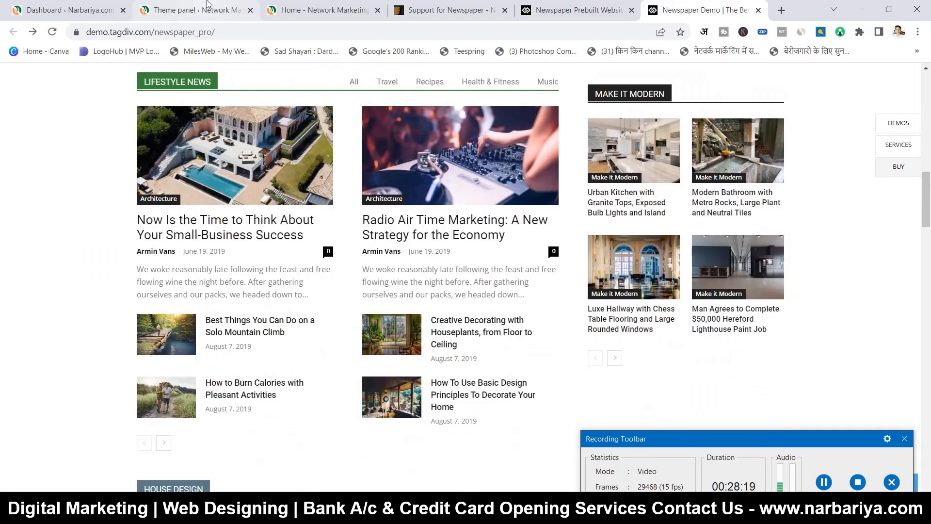
click(208, 5)
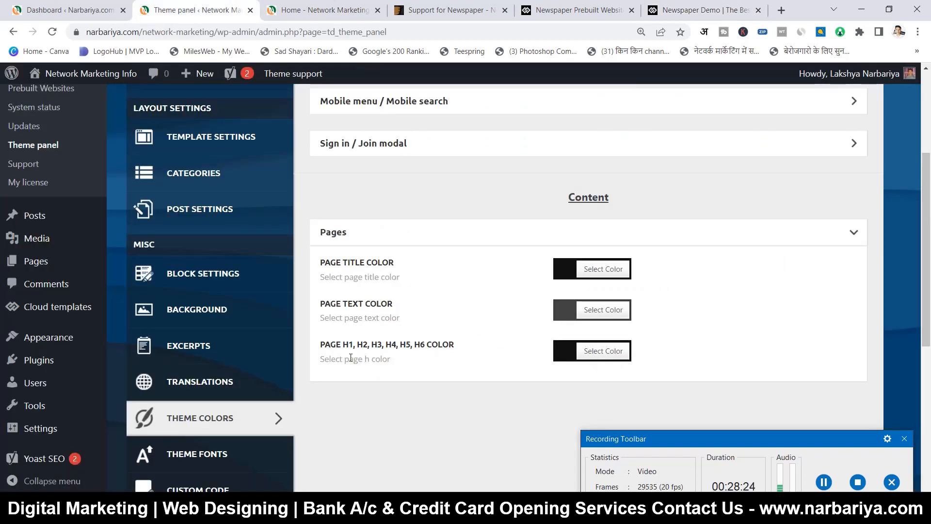
- Point out the H1 to H6 heading color option for pages and collapse the Pages color section
drag(343, 345, 442, 345)
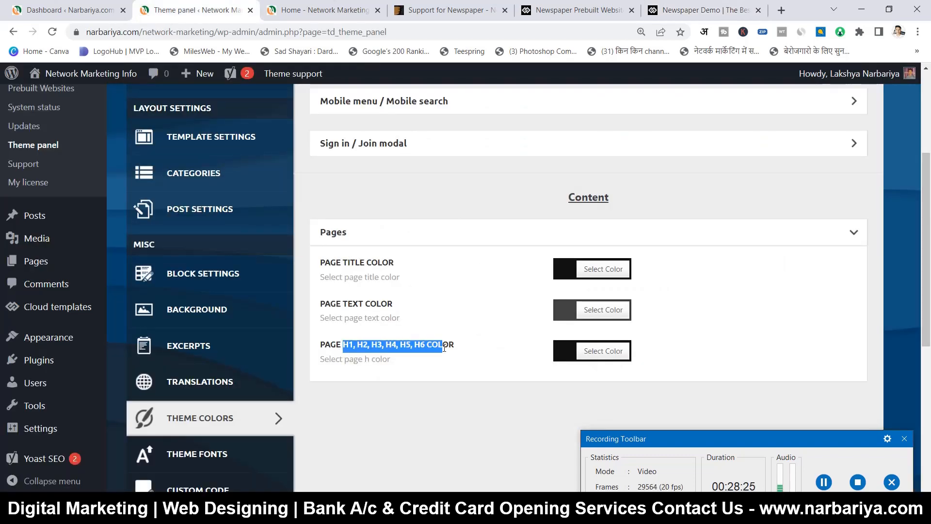
click(423, 457)
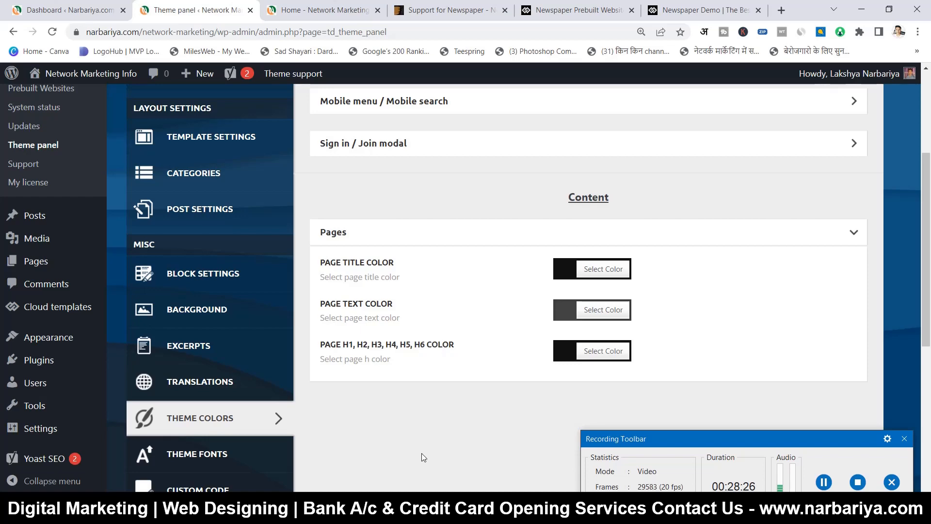
click(386, 241)
- Open the Theme Fonts settings and expand Custom font files to review the font file and font family fields
scroll(327, 300, down, 4)
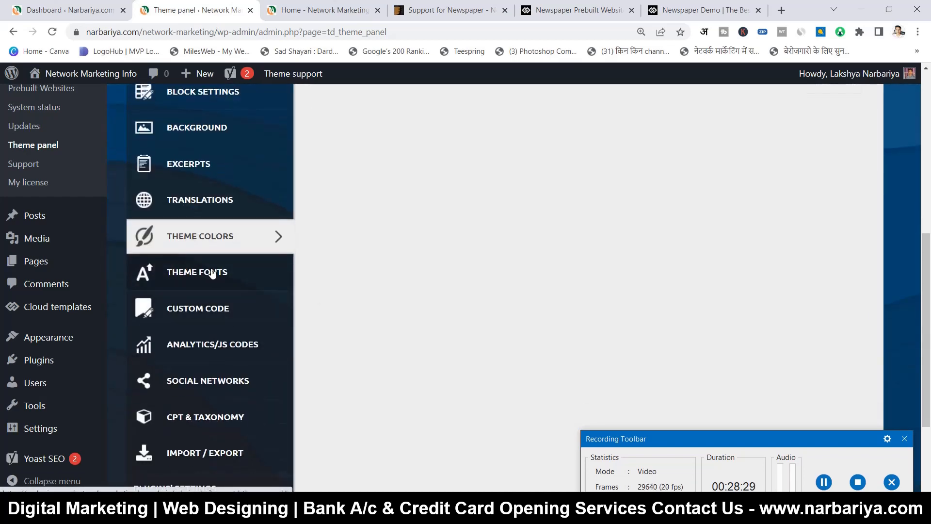
click(212, 273)
scroll(405, 245, up, 6)
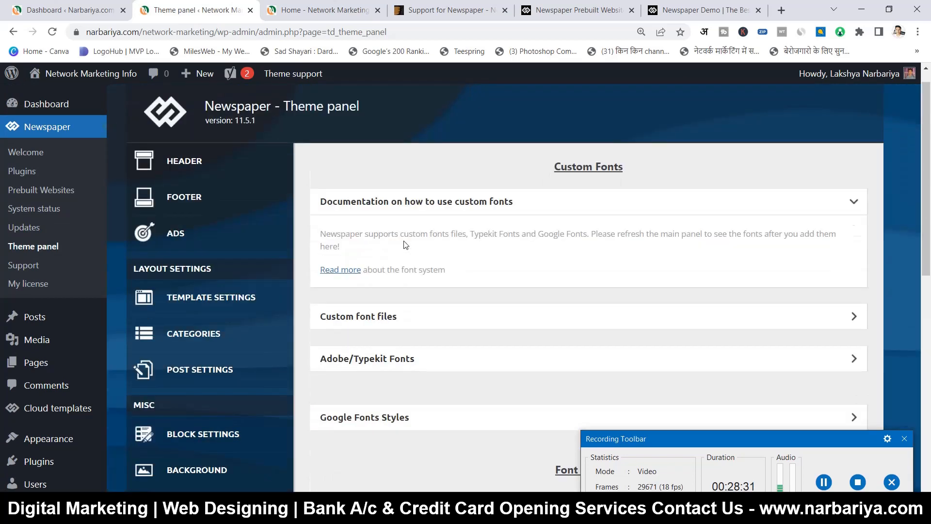
scroll(405, 245, down, 2)
click(392, 221)
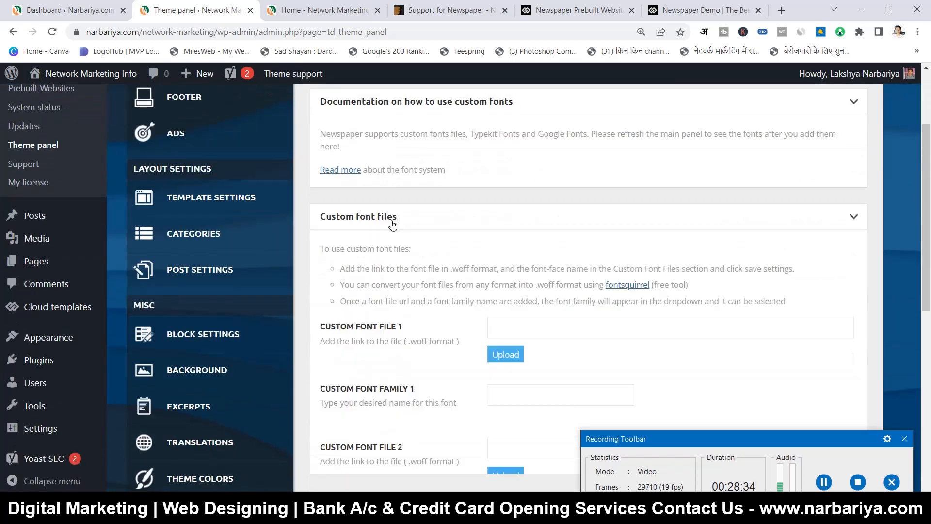
scroll(415, 254, down, 4)
scroll(432, 264, down, 12)
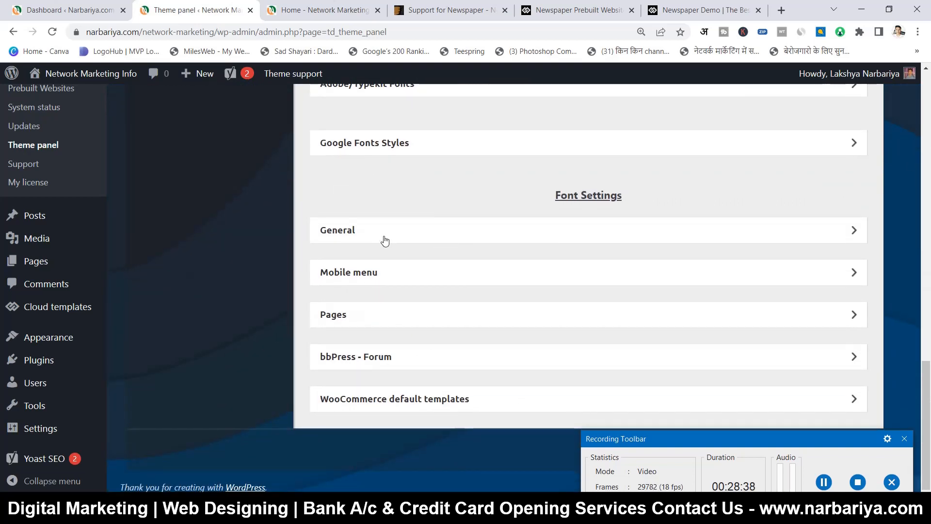
- Expand the General font settings and browse the font family and size choices for the body font, keeping the defaults
click(380, 233)
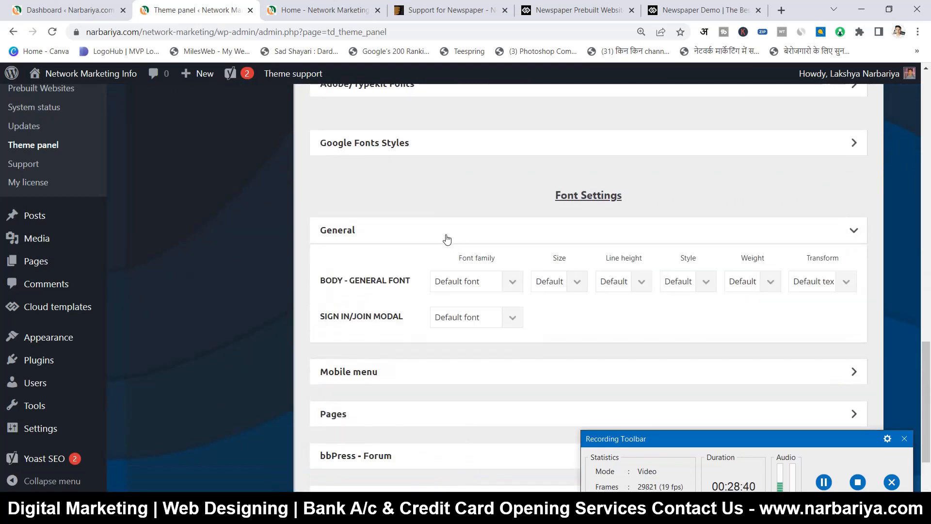
scroll(448, 240, down, 1)
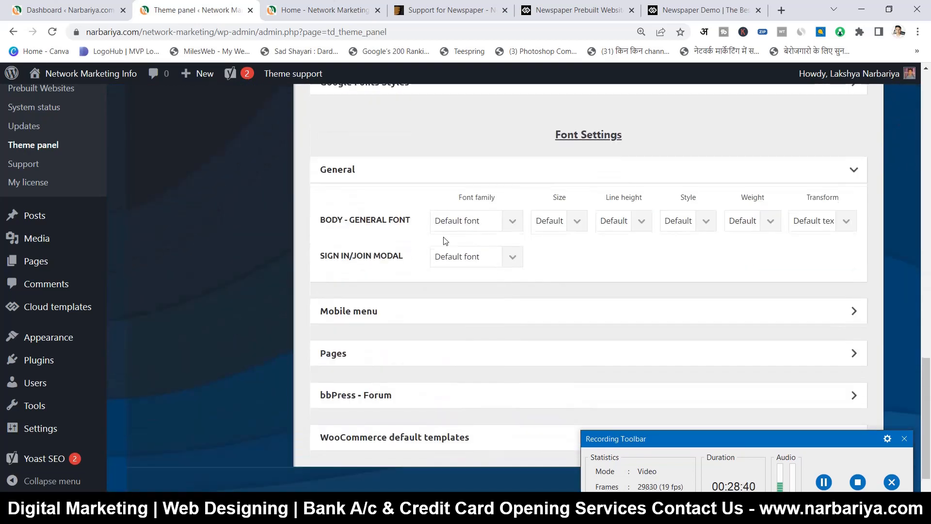
click(501, 223)
scroll(492, 310, down, 15)
scroll(492, 322, down, 8)
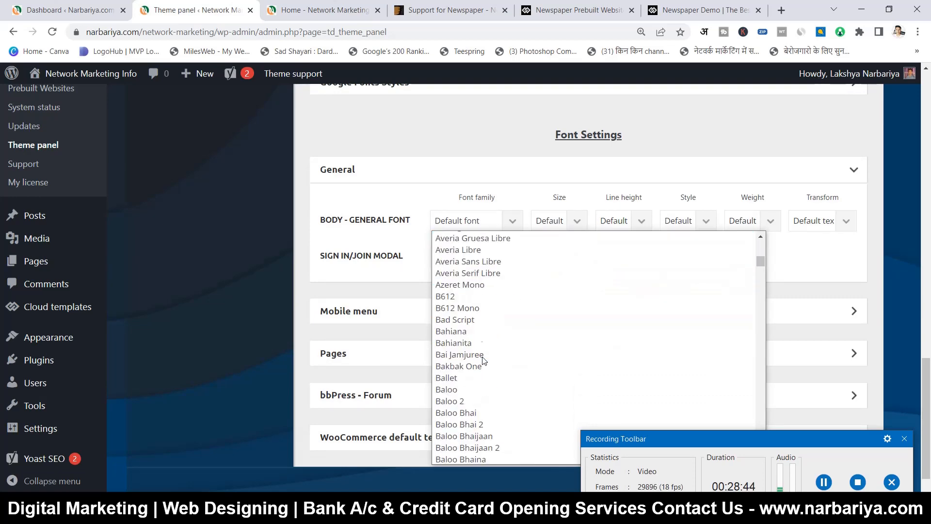
click(266, 222)
click(564, 222)
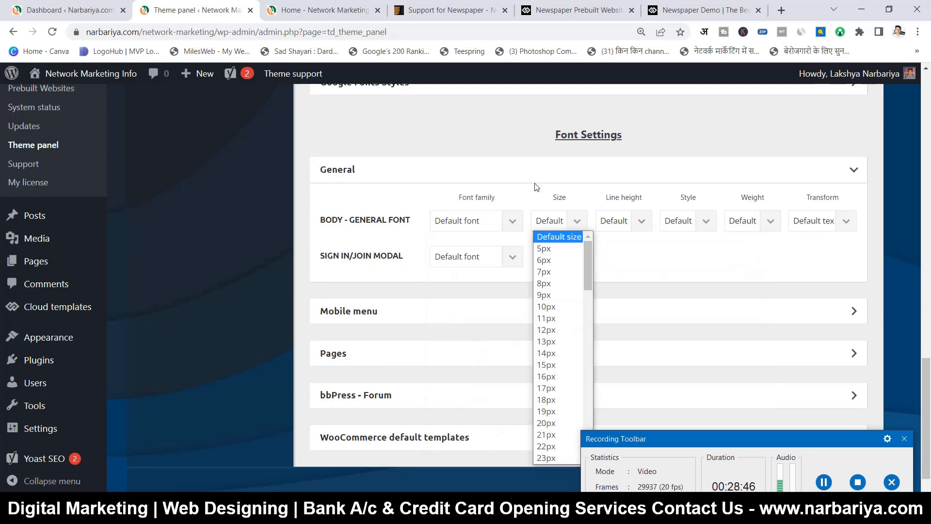
click(533, 177)
click(672, 230)
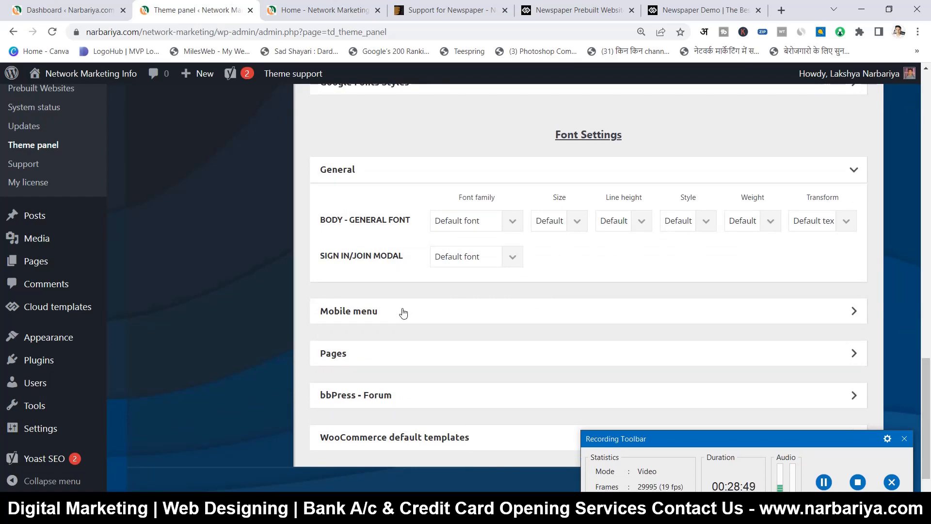
- Open the Custom Code settings and expand Custom Javascript to view its code editor
scroll(403, 313, up, 15)
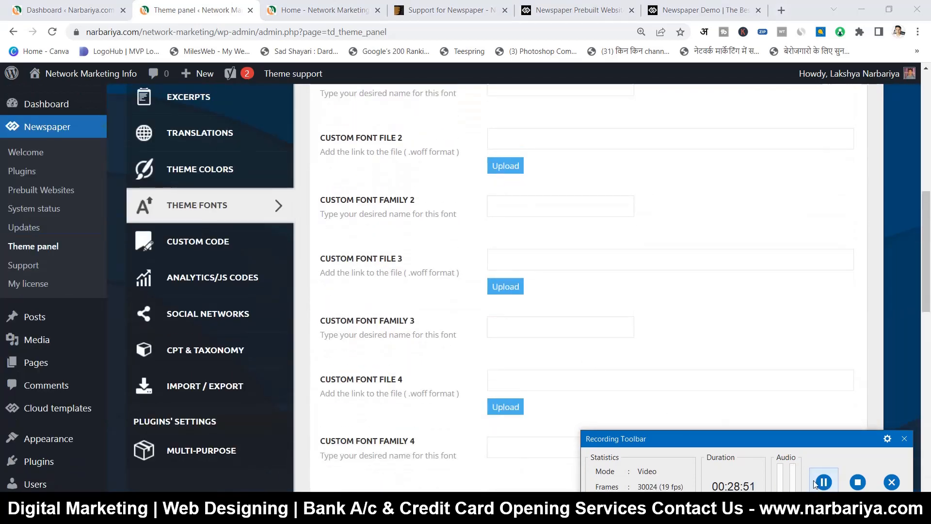
click(212, 246)
scroll(441, 267, up, 1)
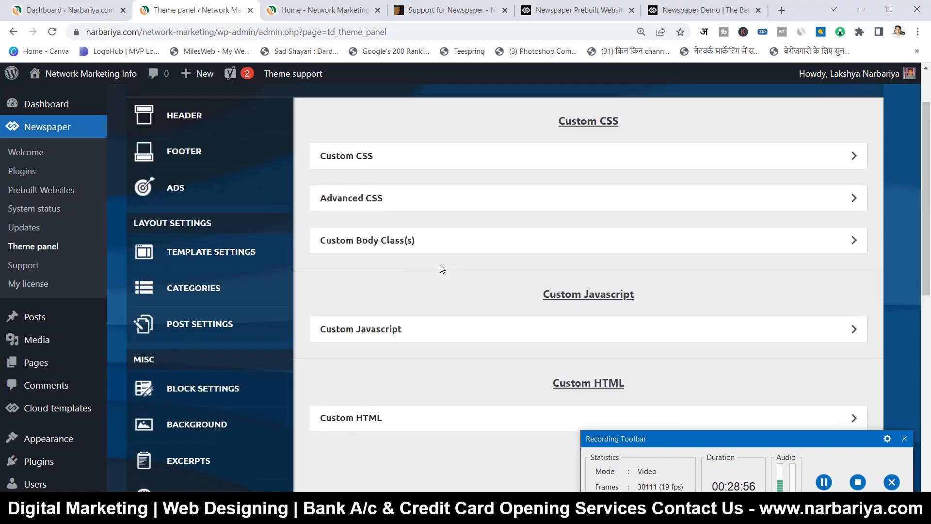
click(397, 338)
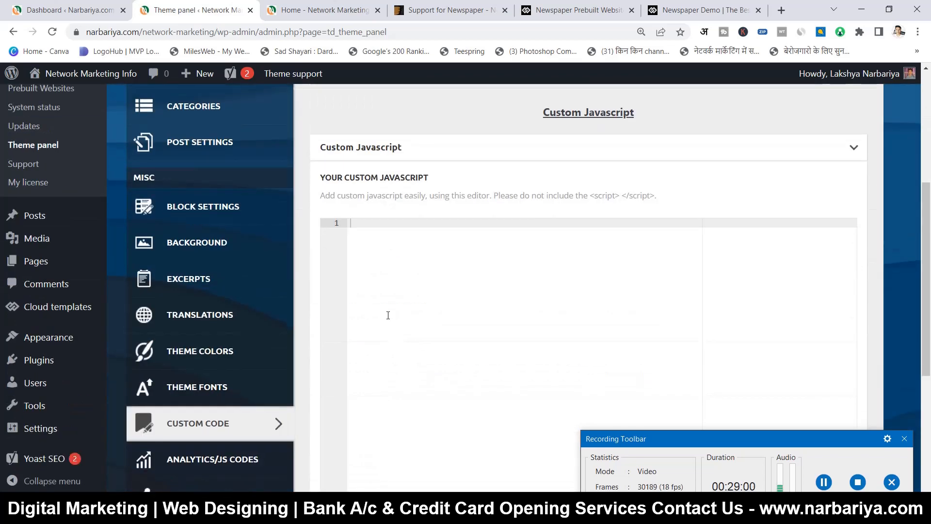
- Open the Analytics/JS Codes settings, review the header, after-body and footer script fields, and collapse the section
scroll(466, 257, down, 3)
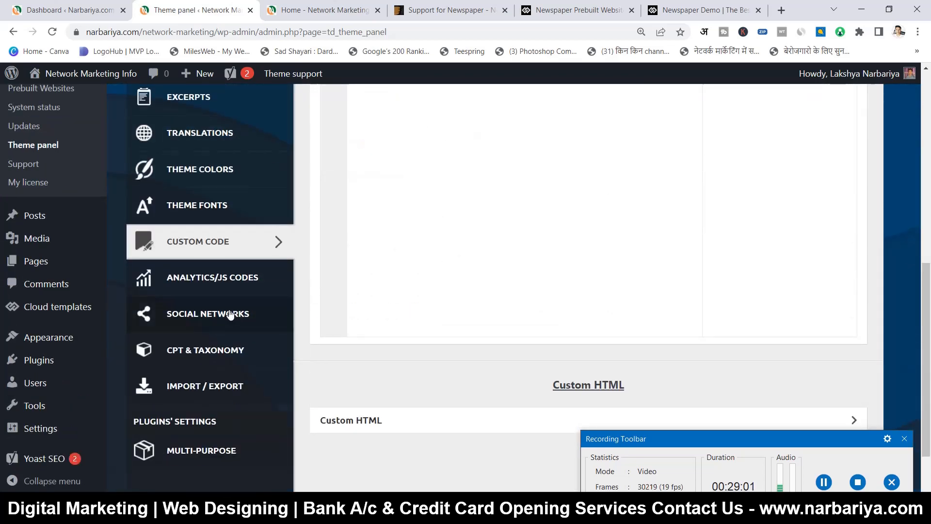
click(193, 284)
scroll(427, 271, up, 3)
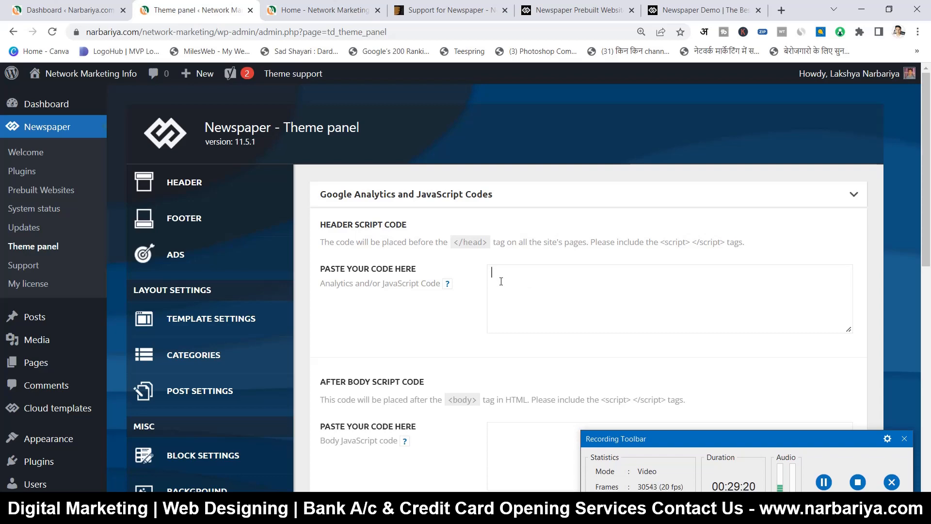
scroll(501, 281, down, 3)
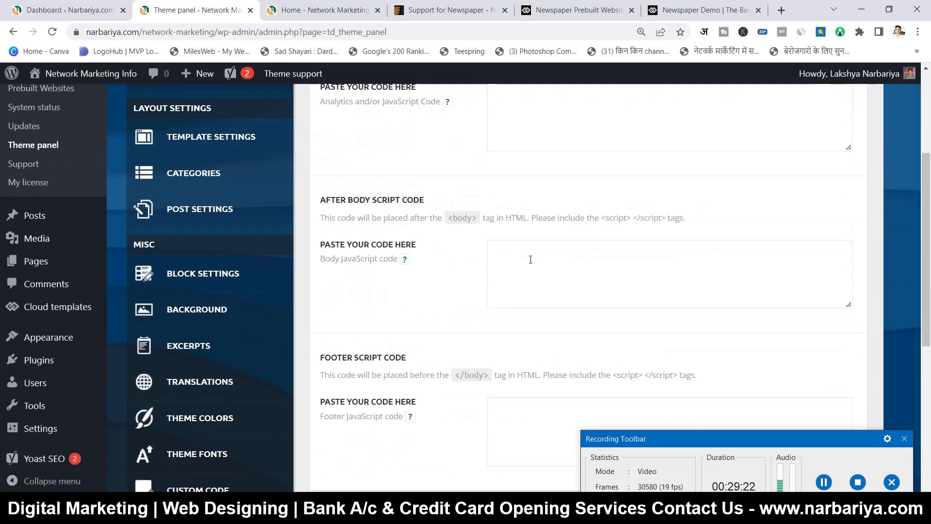
scroll(531, 260, down, 1)
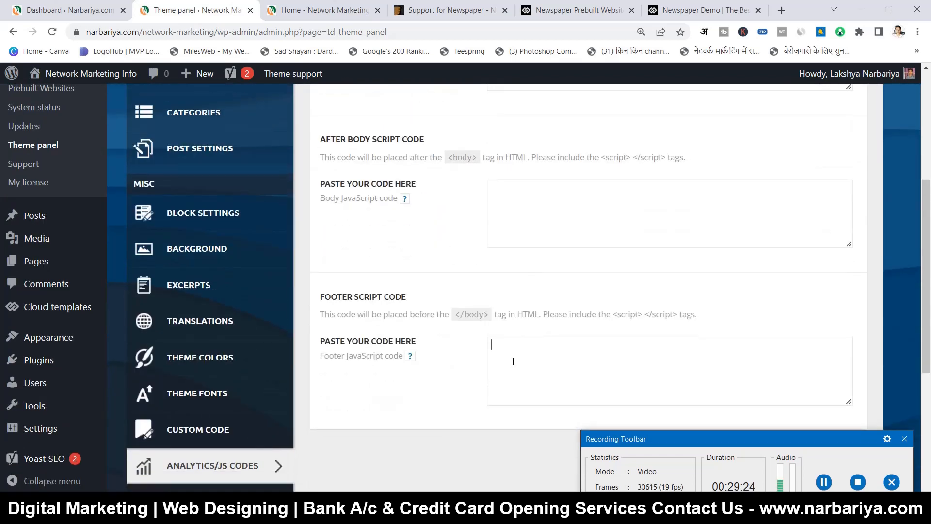
scroll(534, 363, up, 4)
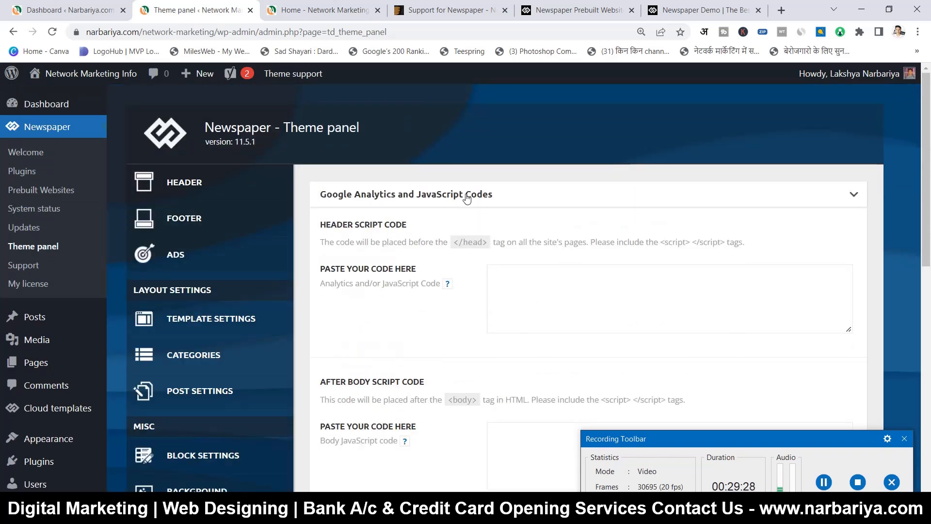
scroll(485, 218, down, 1)
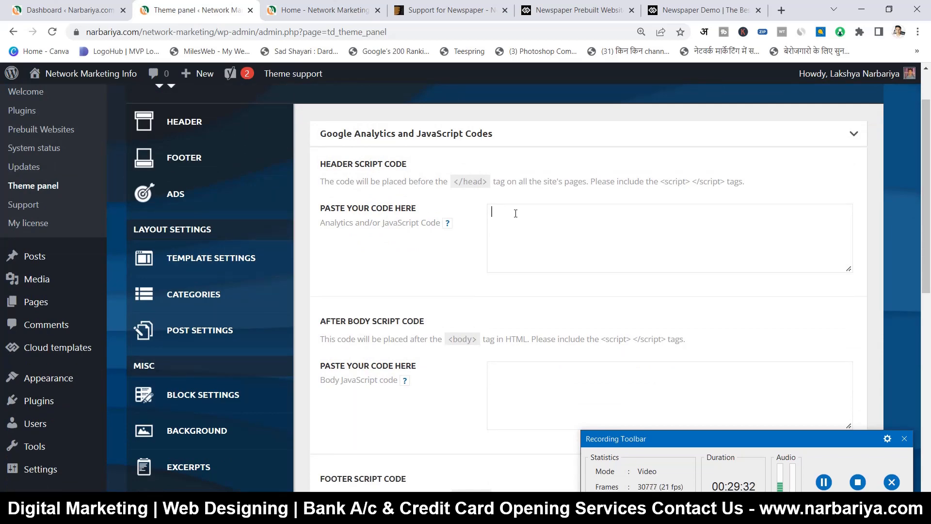
click(480, 139)
- Open the Social Networks settings and expand Social Share to review the Twitter username field and share network list
scroll(437, 247, down, 2)
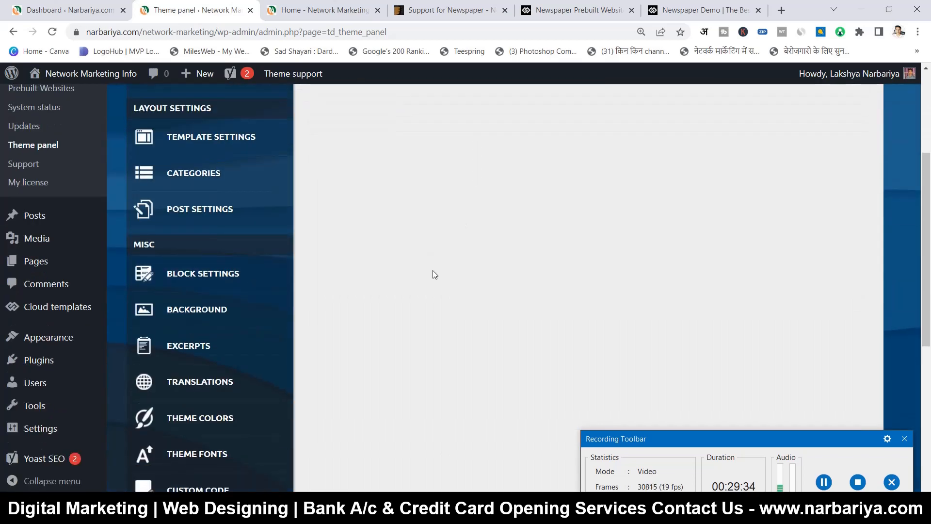
scroll(433, 271, up, 2)
scroll(373, 264, down, 1)
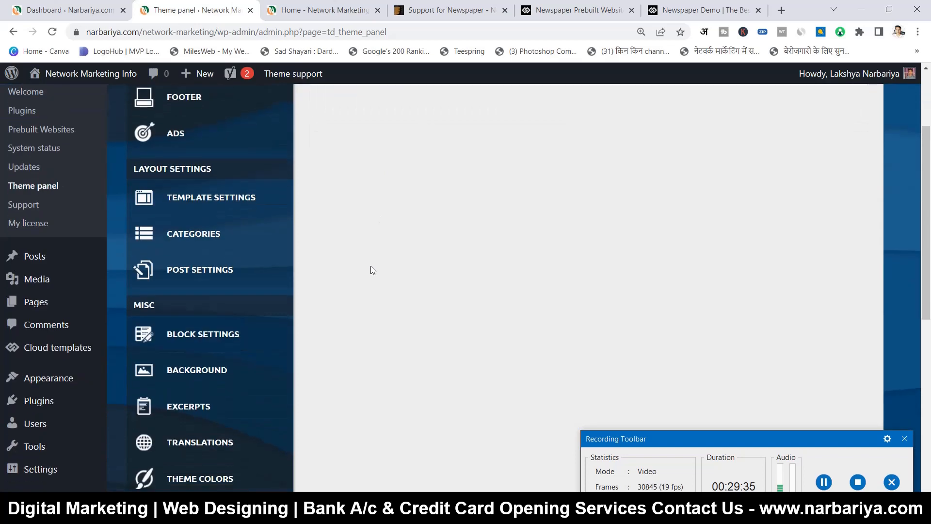
scroll(356, 277, down, 5)
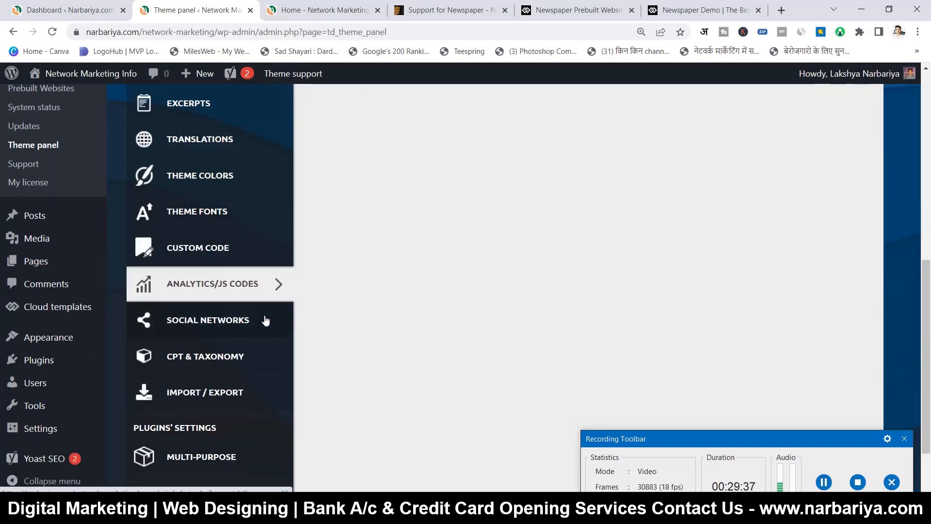
click(194, 330)
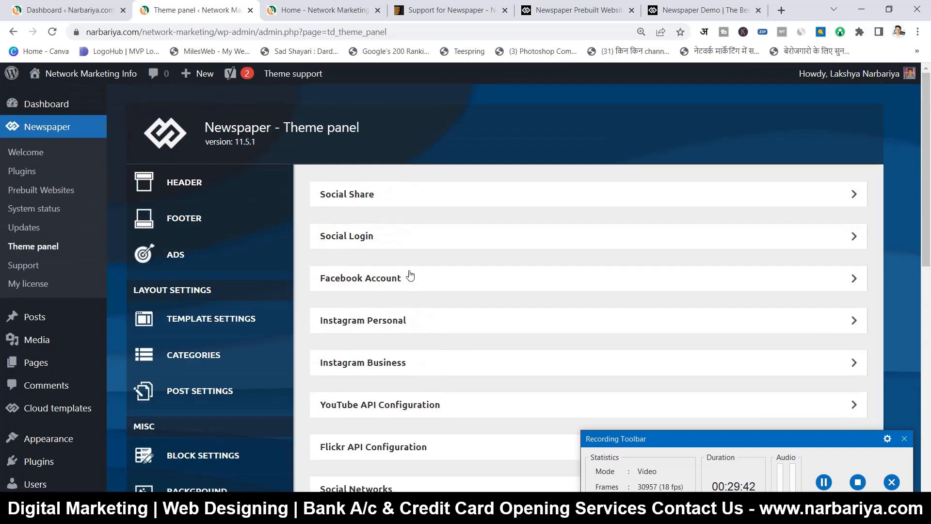
click(371, 196)
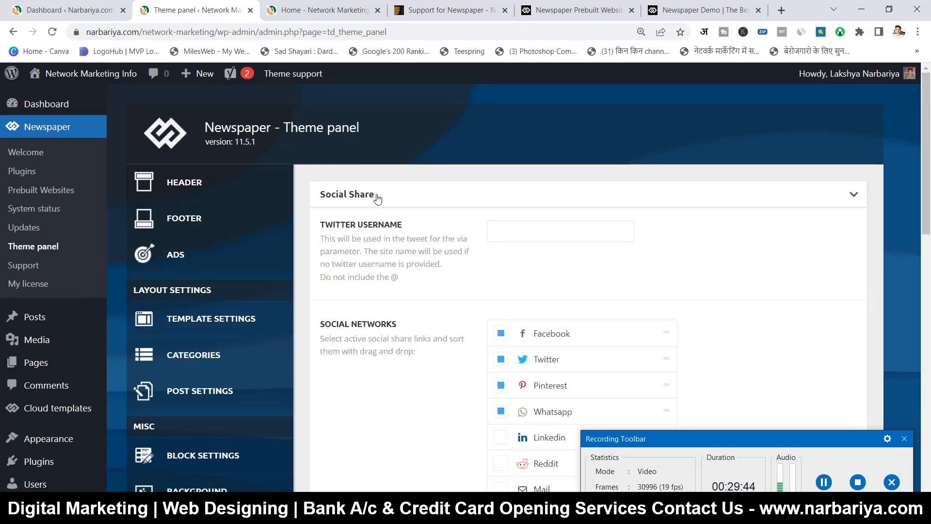
scroll(405, 216, down, 1)
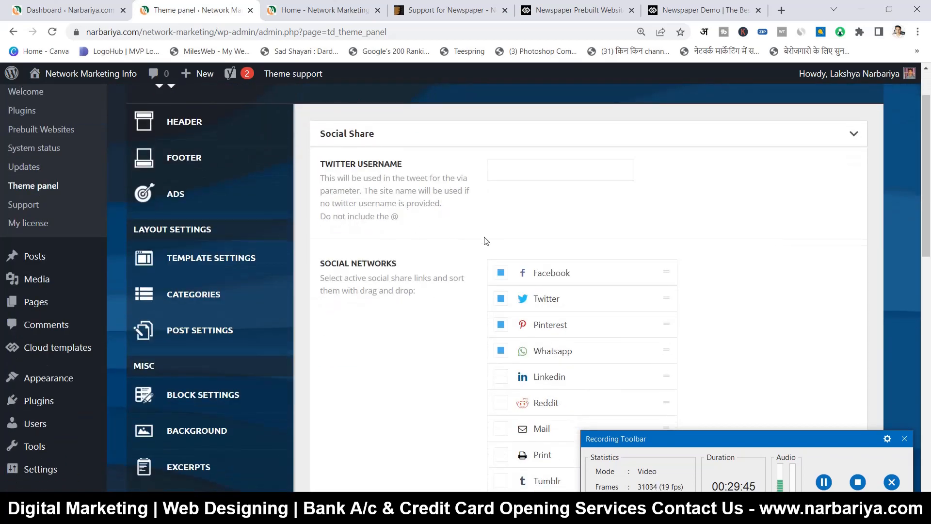
scroll(485, 241, down, 1)
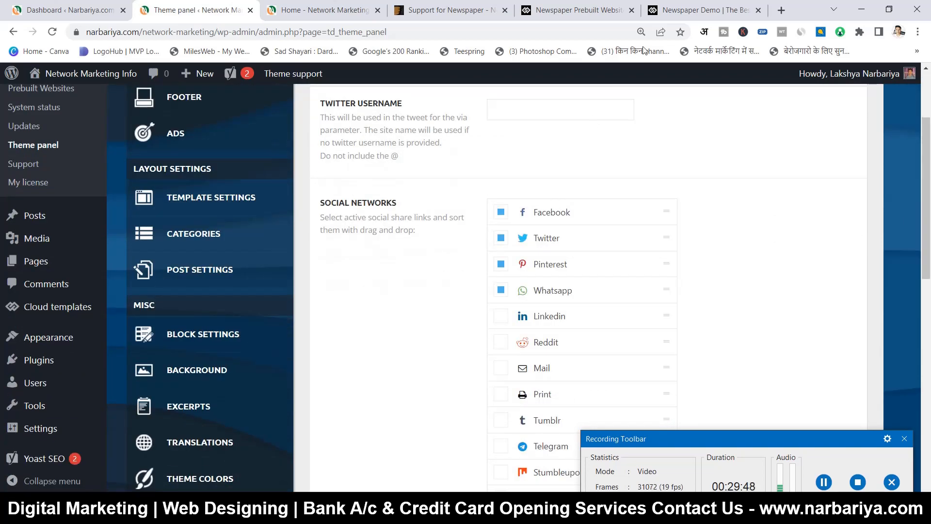
- Switch to the Newspaper demo site, open the small-business success article, and examine its share buttons above and below the text
click(688, 5)
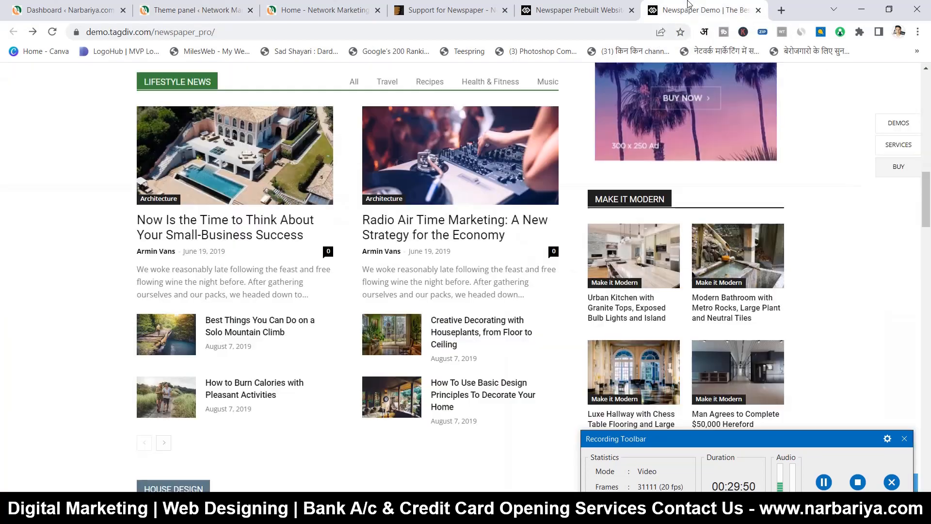
click(219, 231)
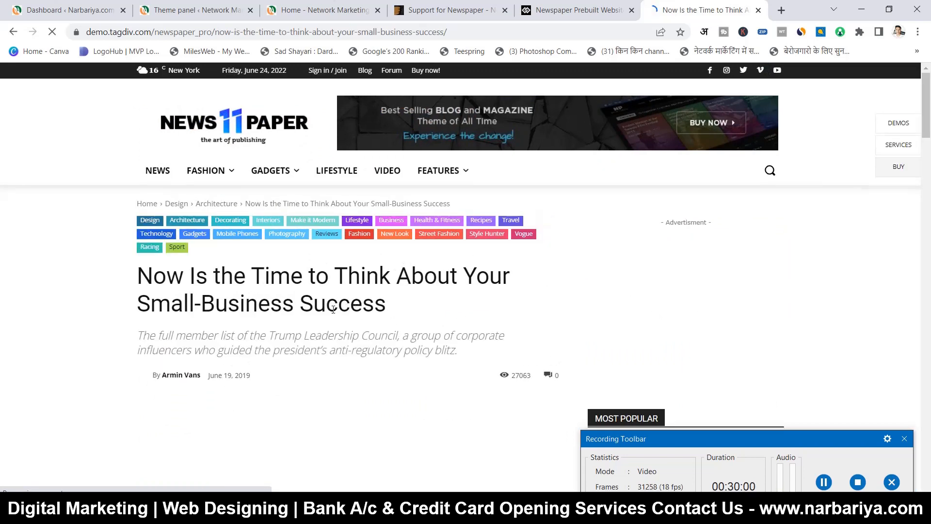
scroll(347, 307, down, 1)
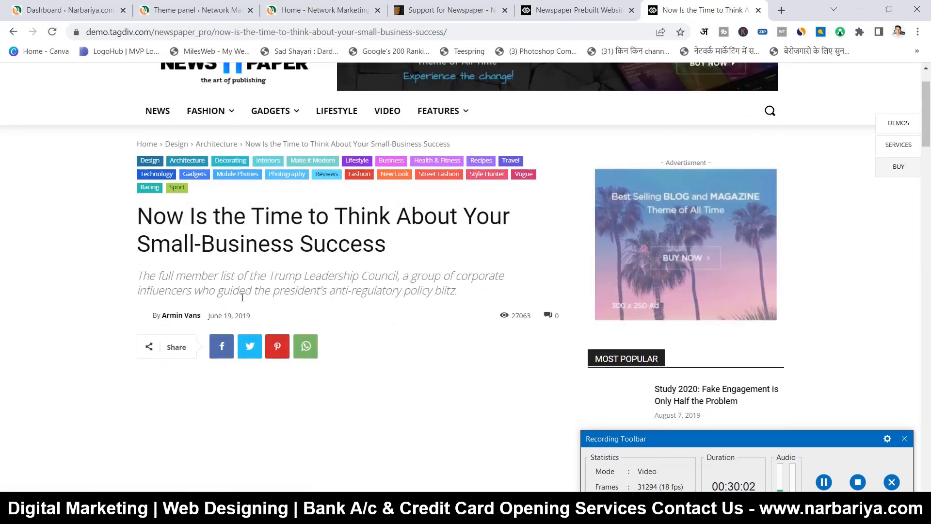
scroll(247, 291, down, 1)
click(823, 480)
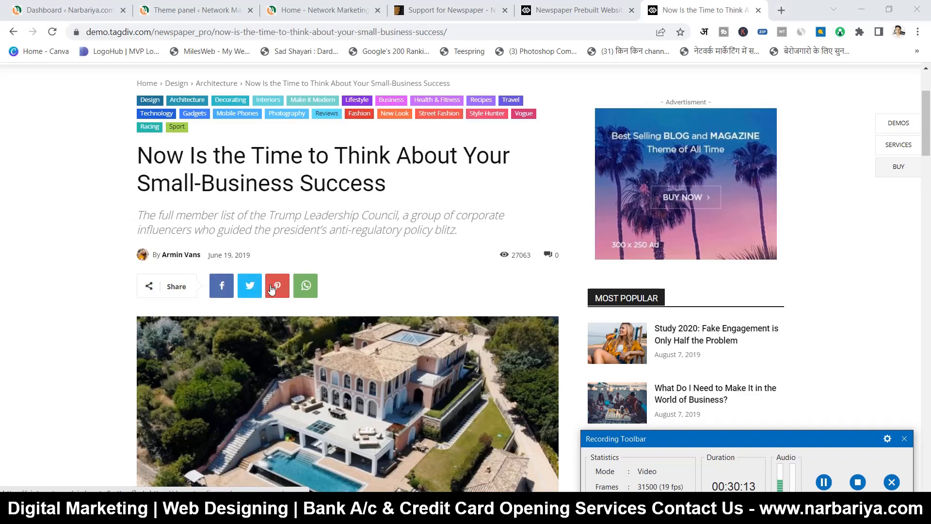
scroll(236, 287, down, 1)
scroll(237, 287, down, 15)
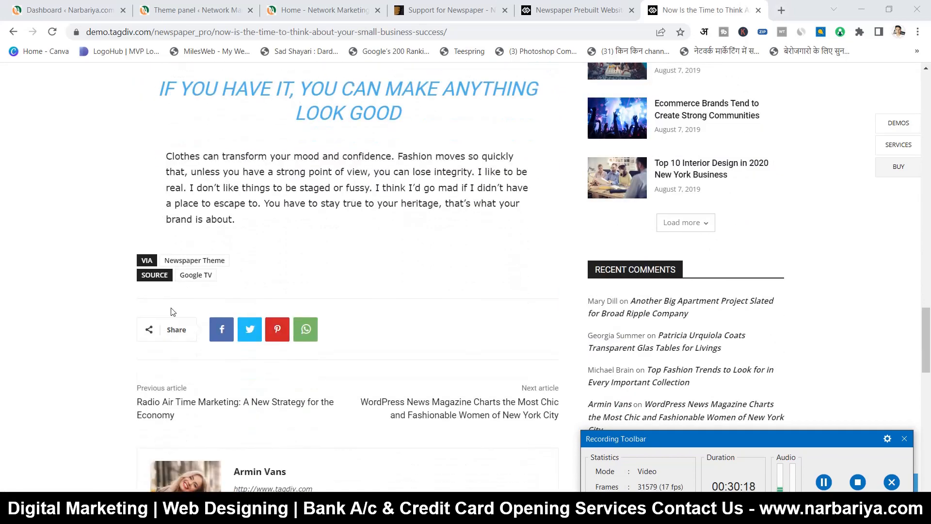
scroll(172, 310, down, 1)
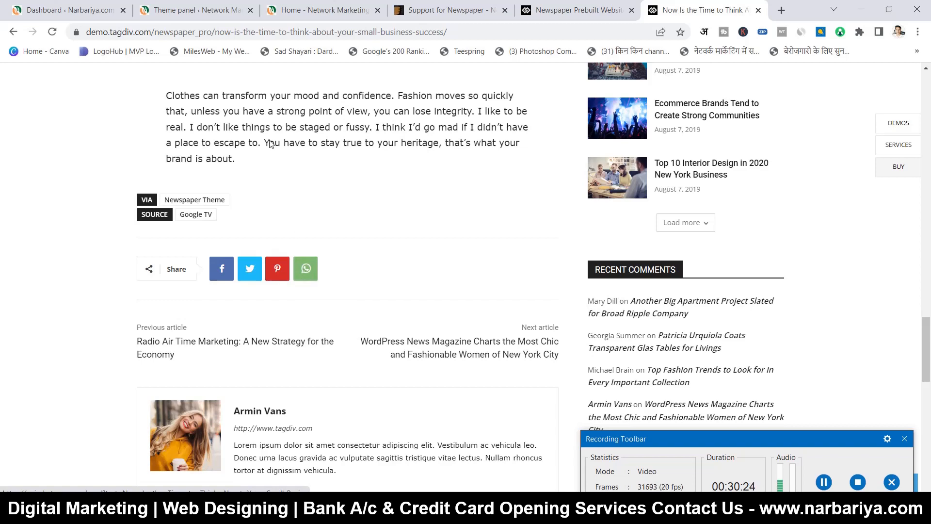
- Return to the theme panel and review the active share networks in the Social Share section
click(197, 10)
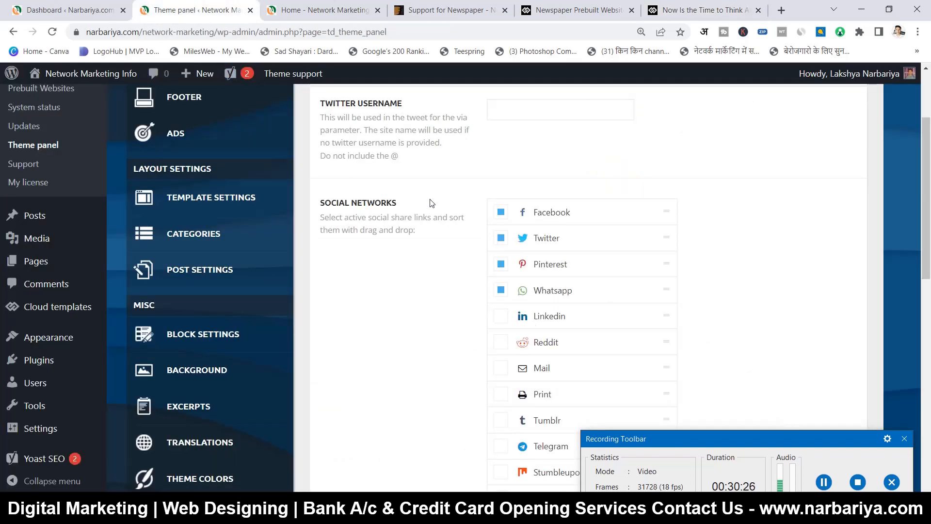
scroll(433, 203, up, 3)
scroll(592, 264, down, 2)
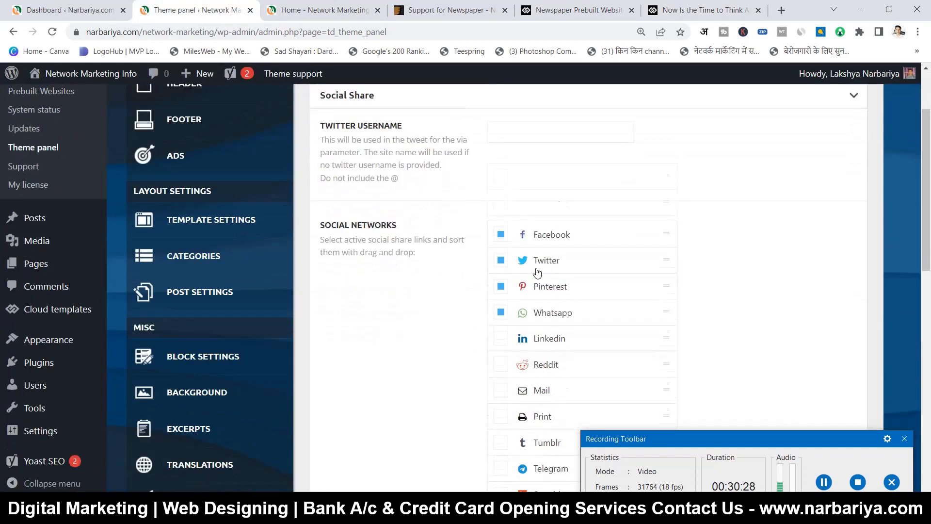
- Try switching the Linkedin, Reddit and Mail share networks on and off in the Social Share list
scroll(537, 272, down, 2)
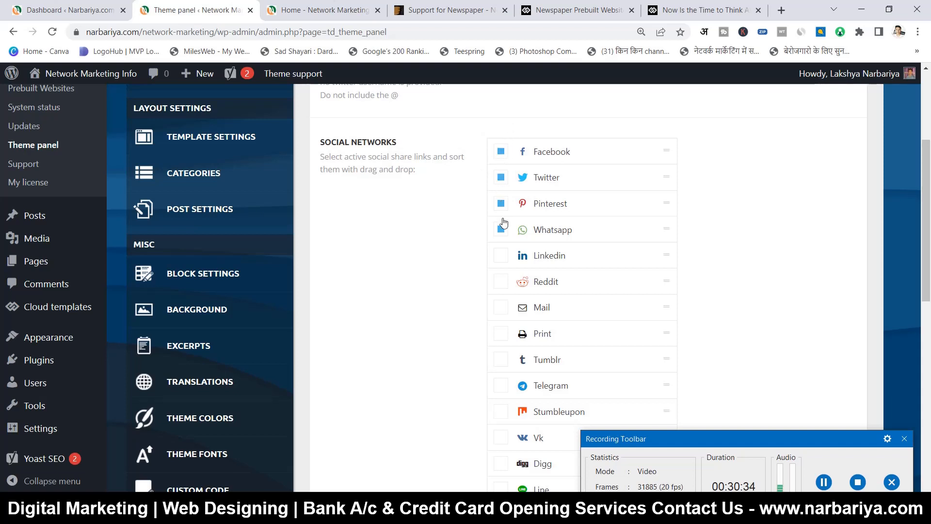
click(501, 262)
click(503, 284)
click(504, 309)
click(503, 285)
click(502, 260)
- Enable Telegram as an active share network in the Social Share list
scroll(492, 211, down, 1)
scroll(491, 211, down, 2)
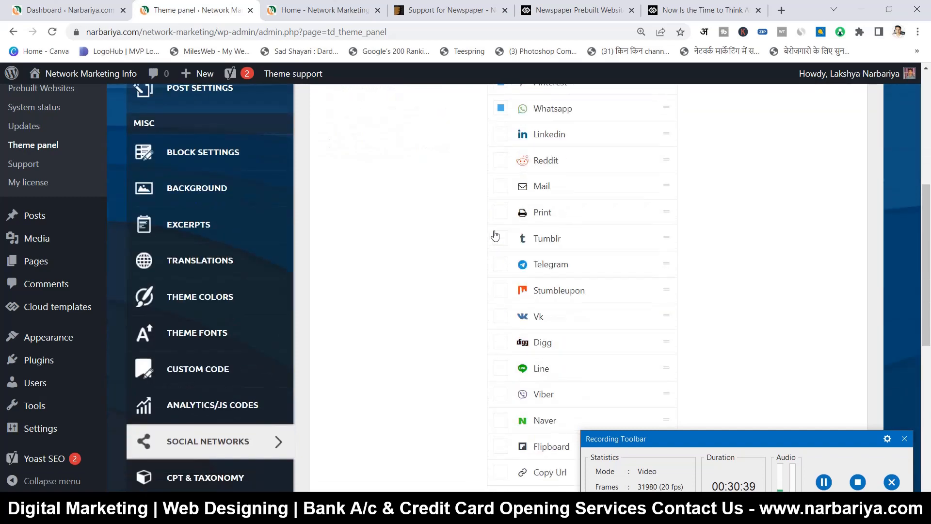
click(500, 265)
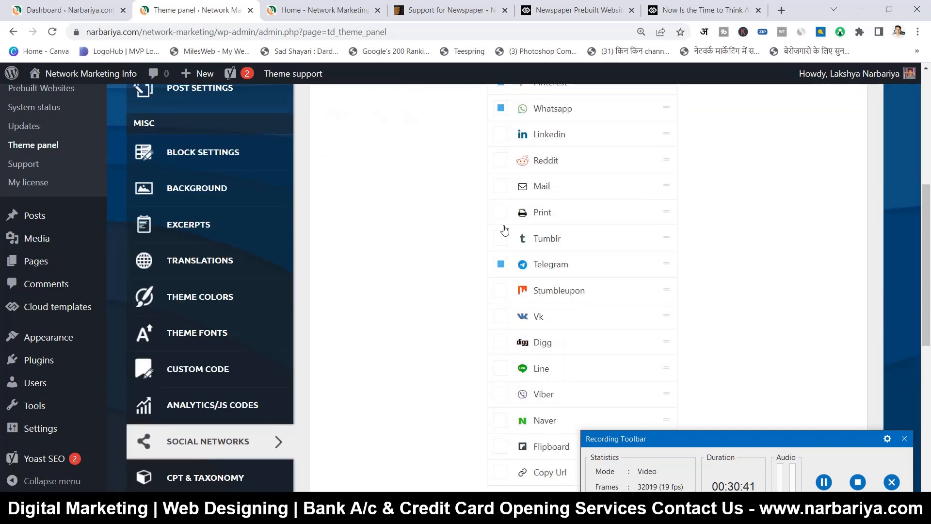
- Open the Social Login section below the share networks, review the Facebook Login enable switch and App ID field, and collapse it
scroll(501, 212, down, 3)
scroll(498, 275, down, 1)
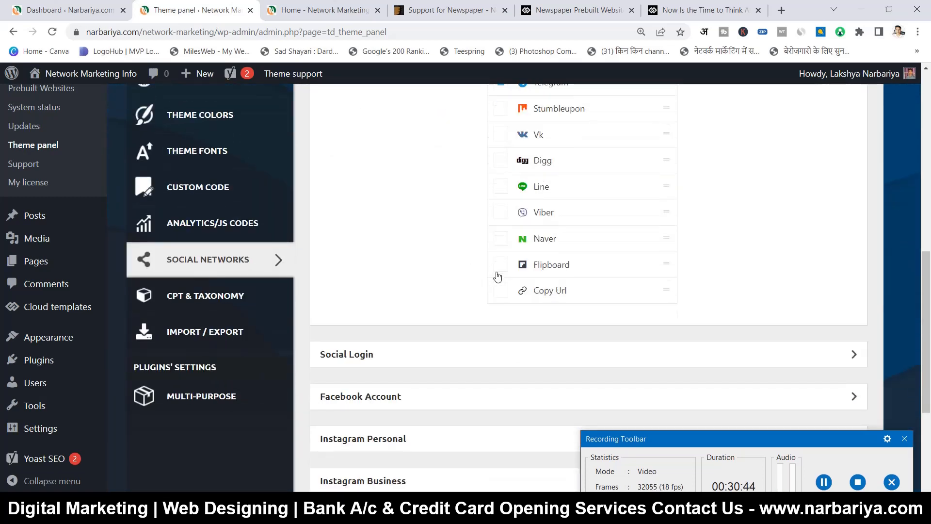
scroll(495, 262, down, 2)
scroll(392, 290, down, 3)
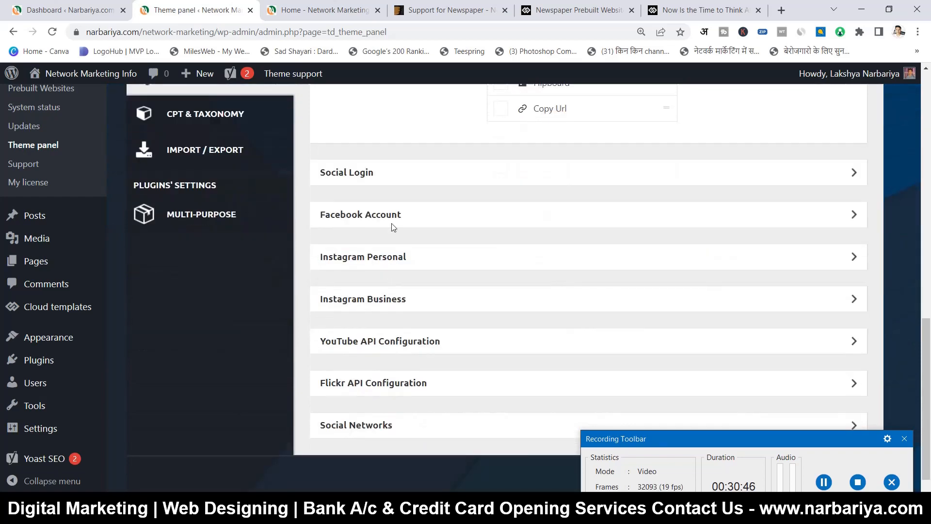
click(386, 174)
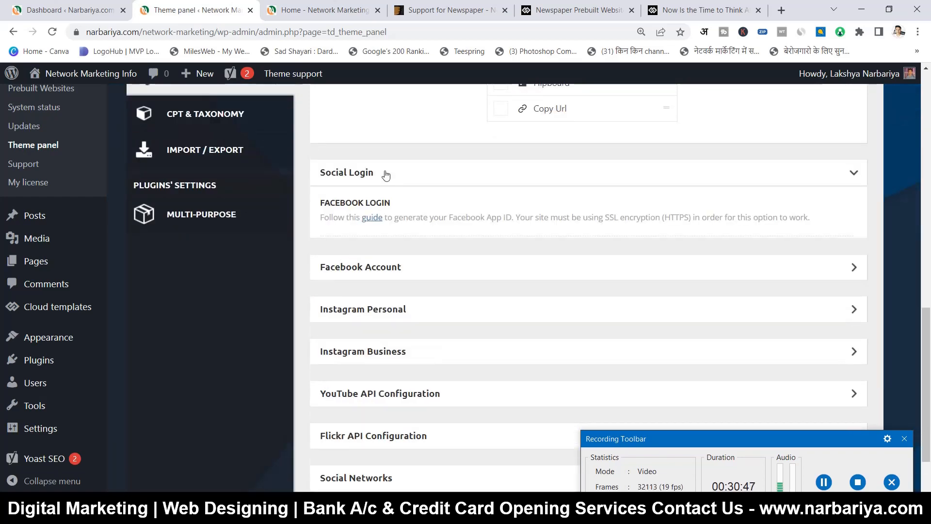
scroll(420, 214, down, 1)
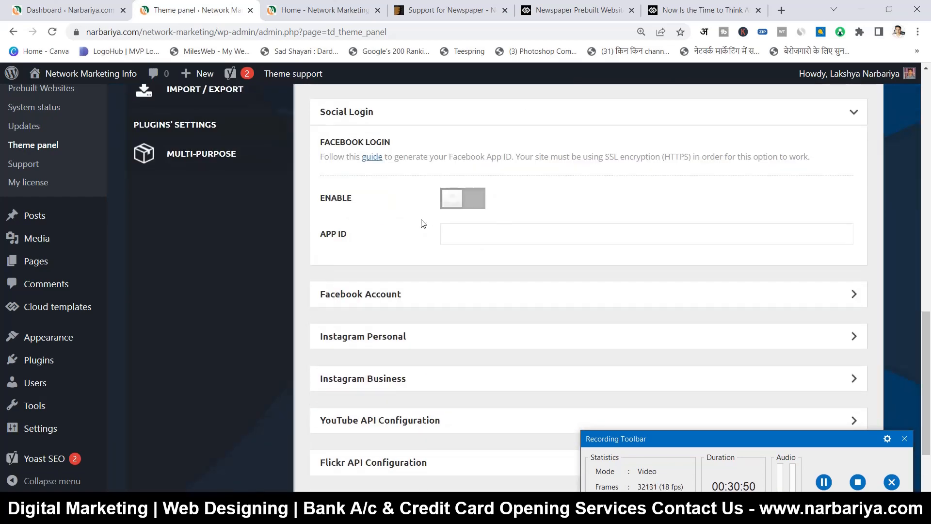
click(439, 115)
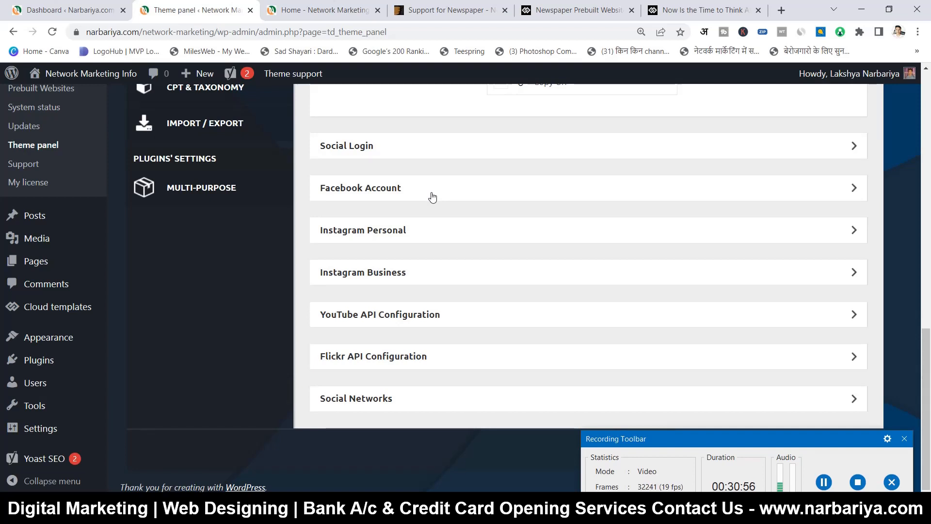
- Open and collapse the Instagram Personal section, and expand YouTube API Configuration to review its API key field
scroll(432, 197, up, 2)
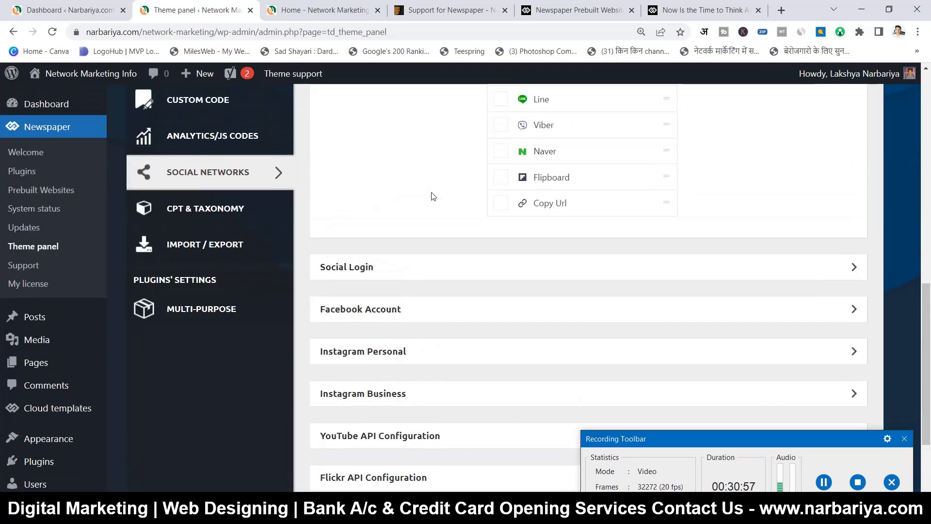
scroll(432, 196, down, 2)
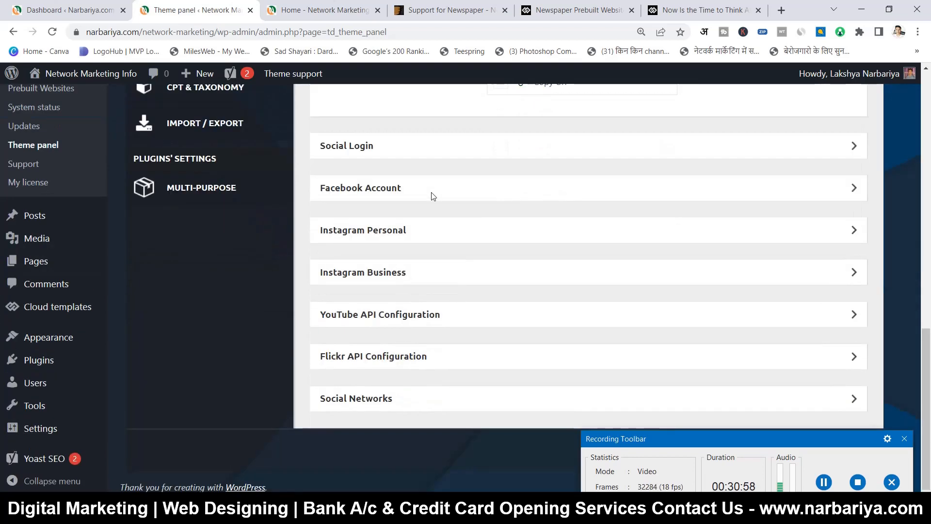
click(424, 237)
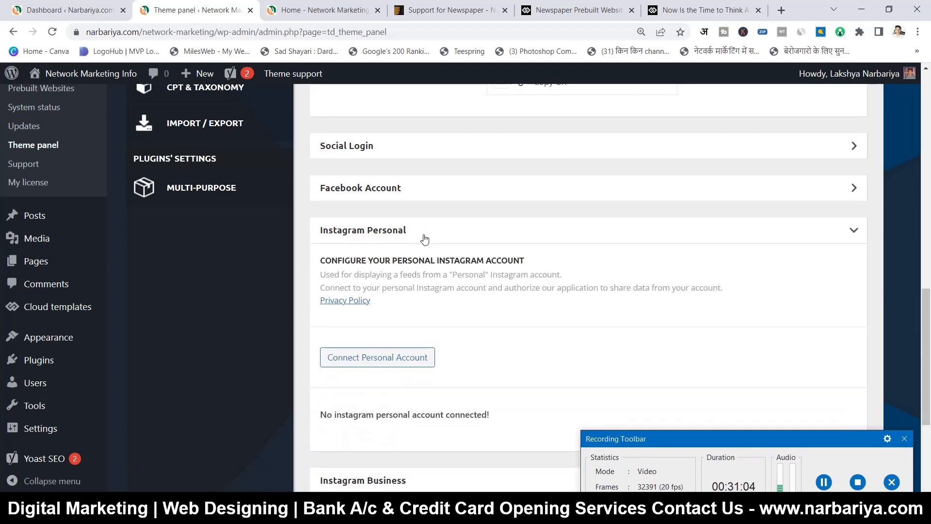
click(424, 237)
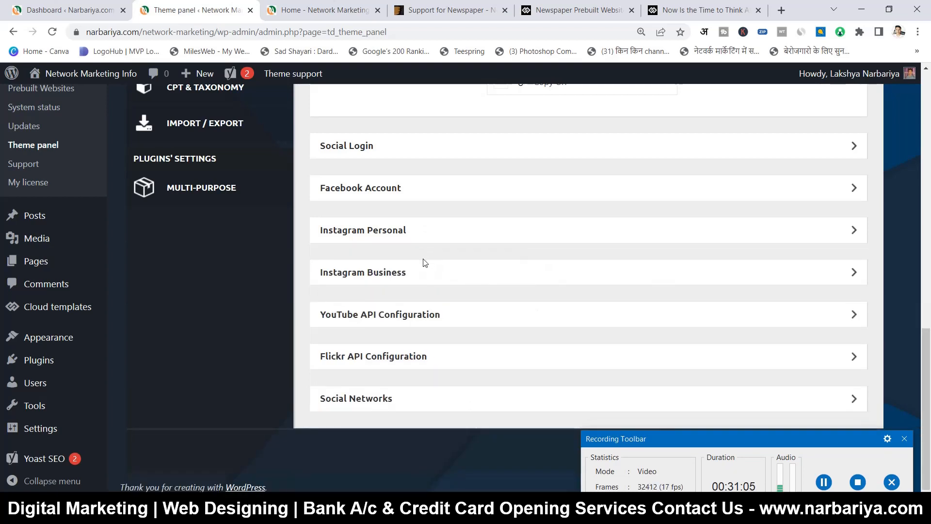
click(416, 318)
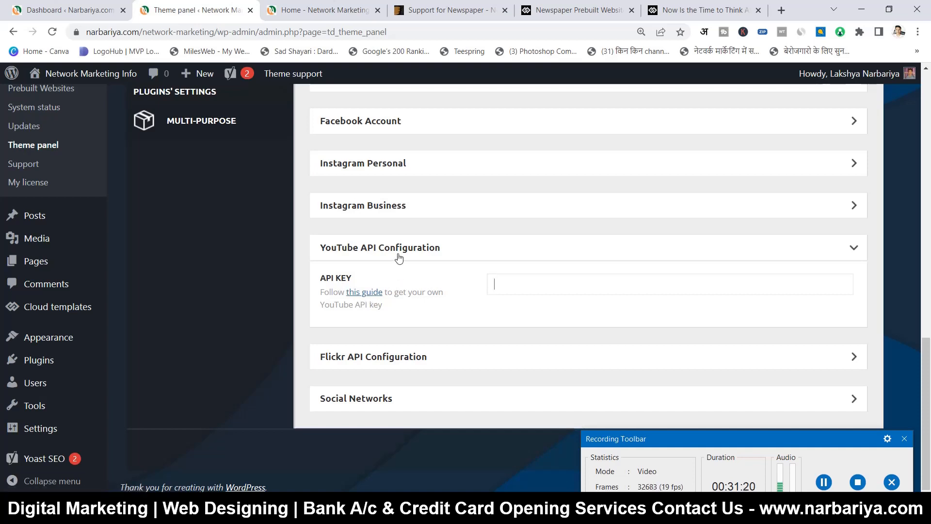
- Expand the Social Networks section and review the rel attribute options for social links
click(364, 400)
scroll(361, 402, down, 3)
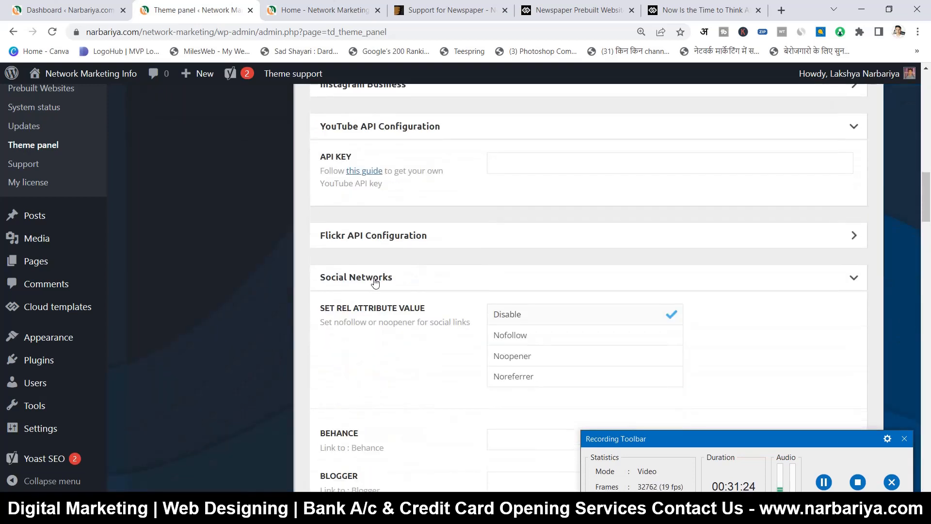
scroll(376, 281, down, 3)
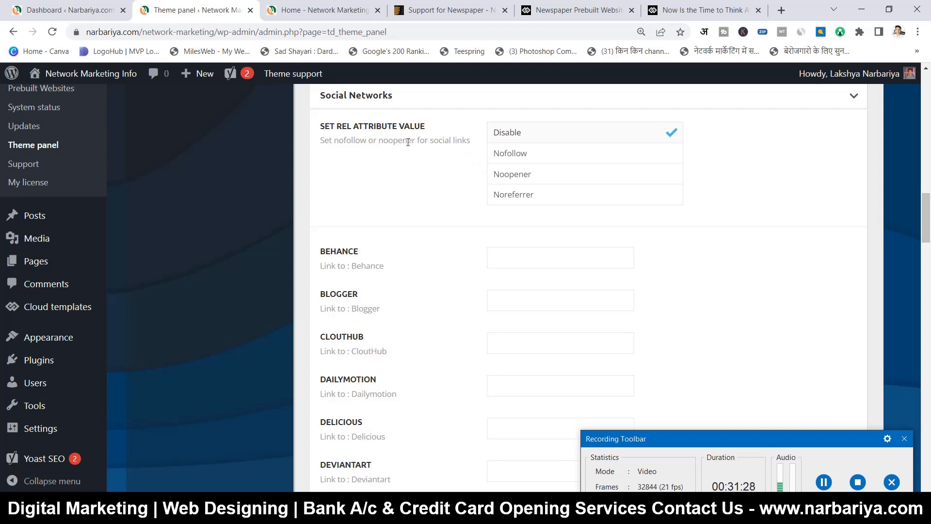
drag(408, 143, 441, 160)
click(444, 160)
- Review the profile link fields of the Social Networks section from Behance through Xing
scroll(500, 202, down, 6)
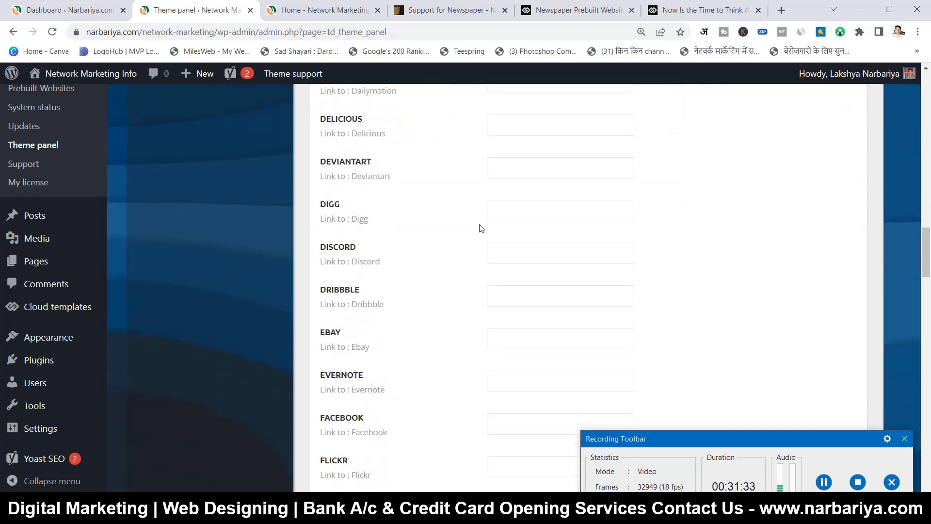
scroll(473, 237, down, 7)
scroll(428, 269, down, 20)
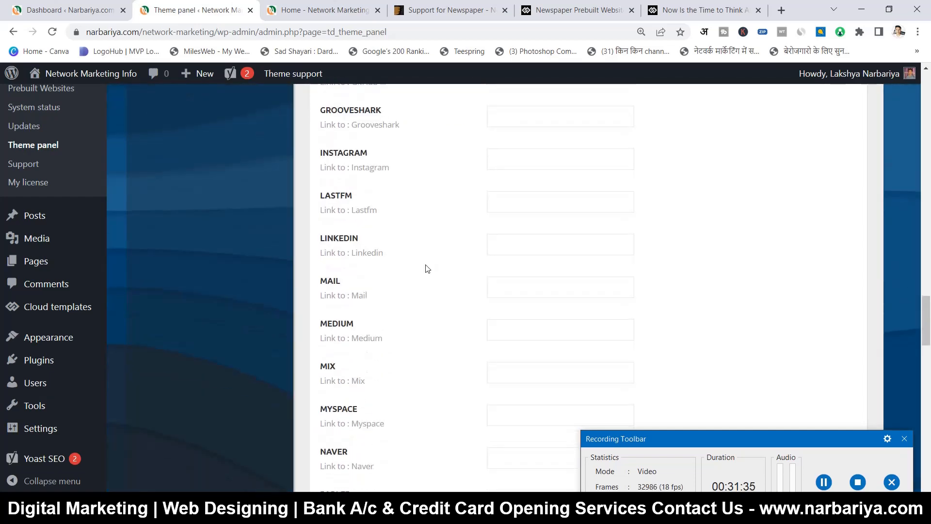
scroll(428, 268, down, 6)
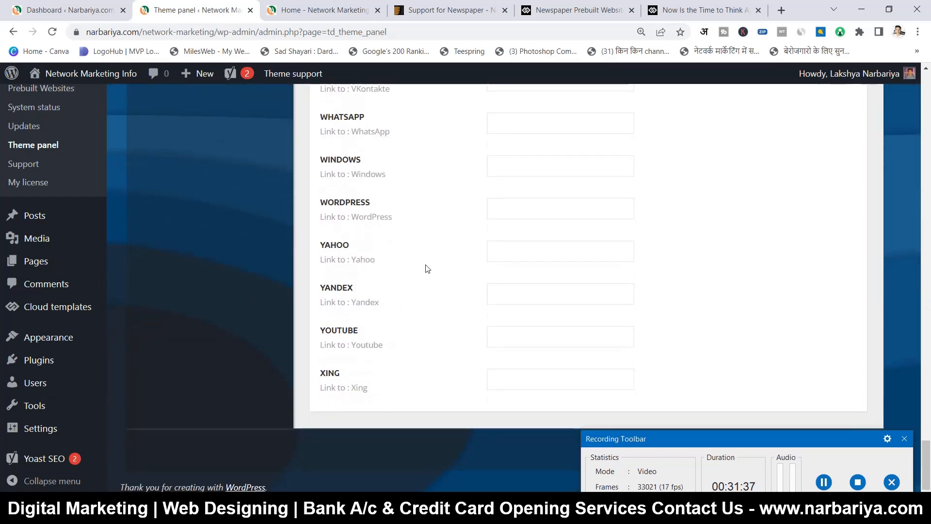
scroll(427, 268, up, 20)
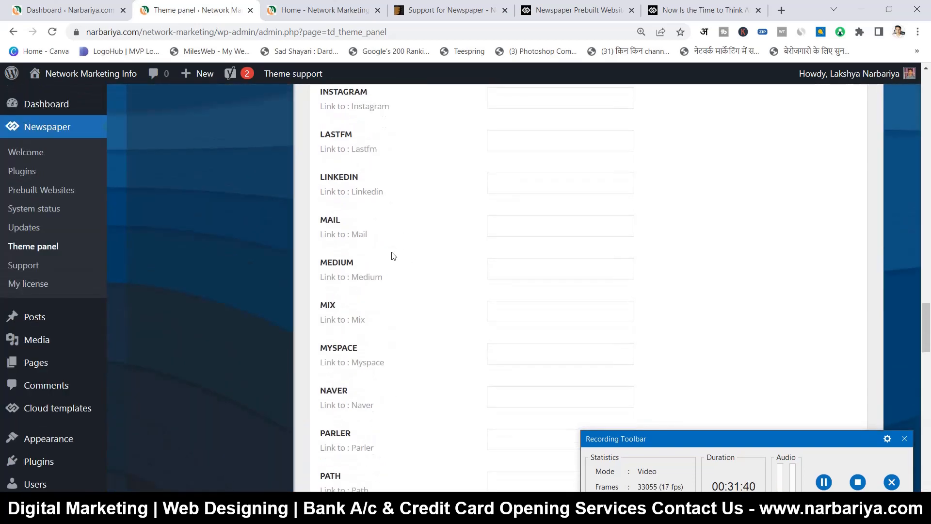
scroll(391, 258, up, 2)
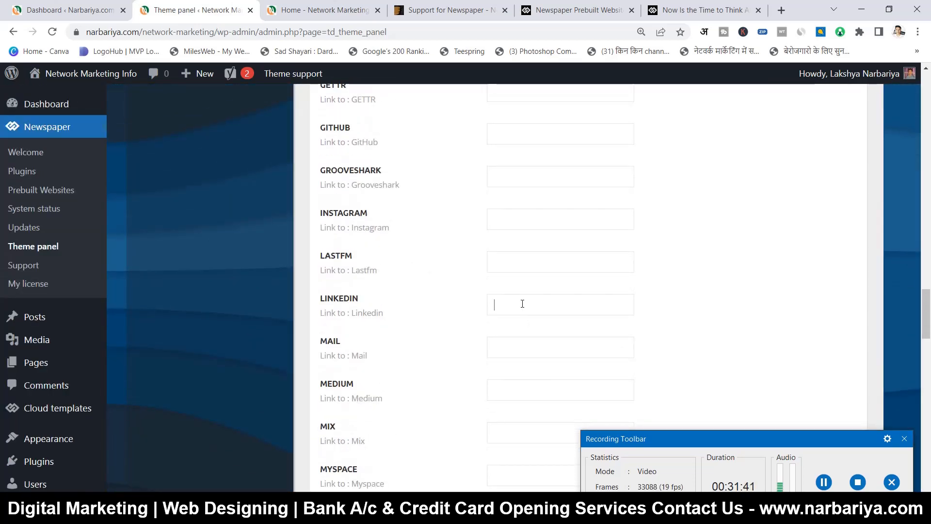
- Open the CPT & Taxonomy settings and review the custom post types and custom taxonomies areas
scroll(441, 307, up, 11)
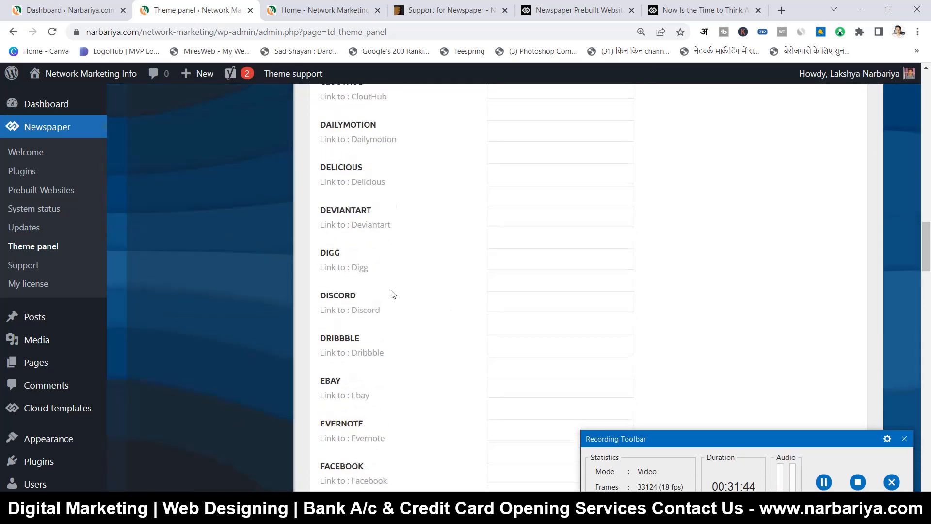
scroll(393, 295, up, 15)
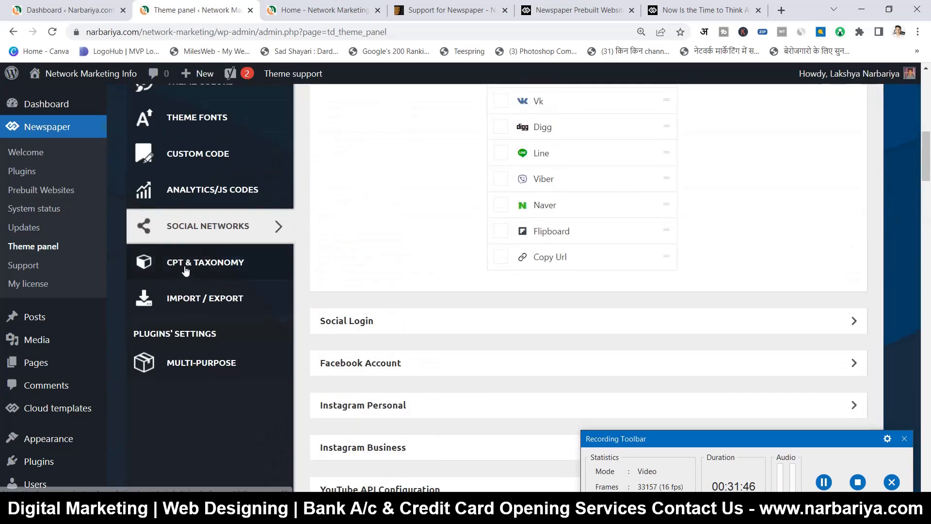
click(185, 266)
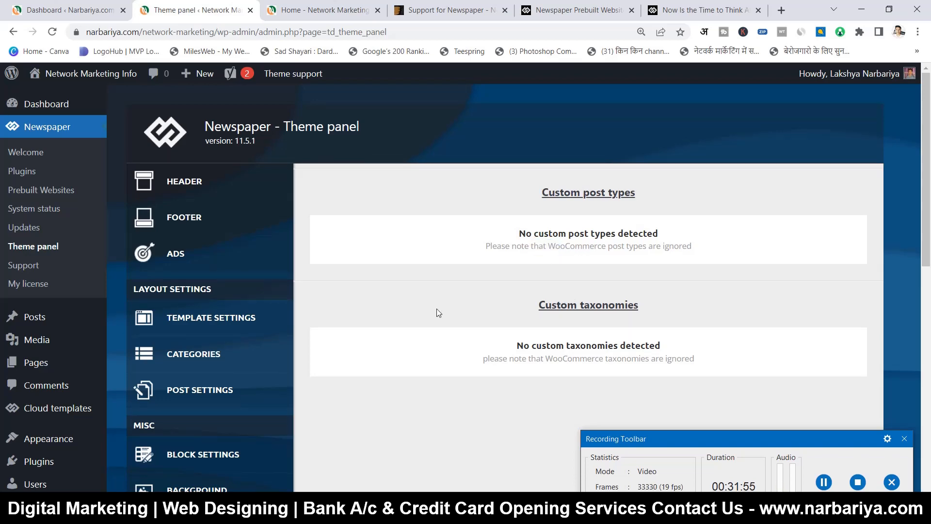
- Open the Import / Export settings, agreeing to leave the theme panel area without saving
scroll(437, 308, down, 10)
scroll(443, 287, down, 1)
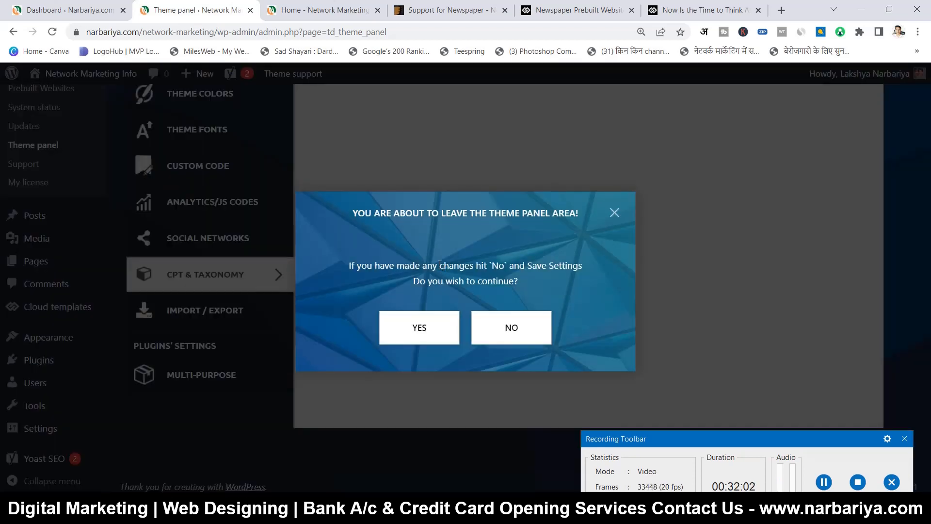
click(427, 332)
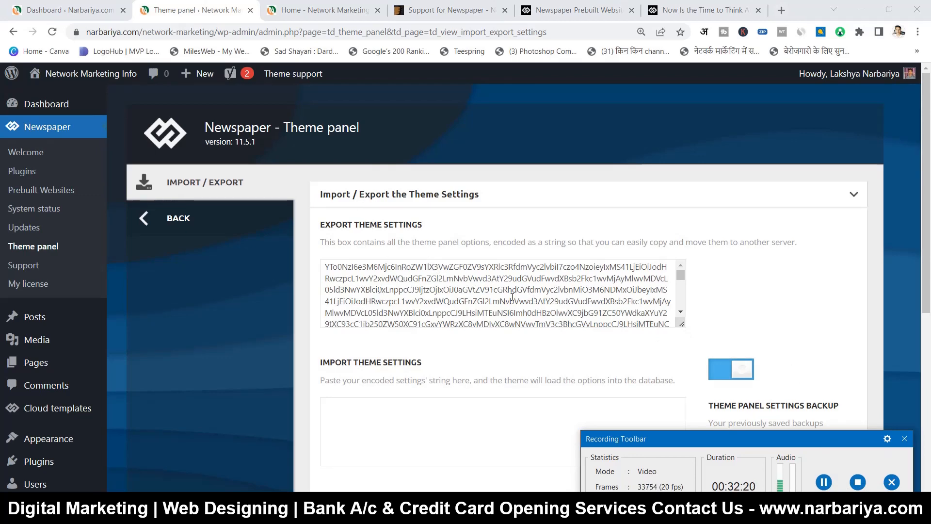
- Review the export, import, backup and reset options on the Import / Export page
scroll(523, 294, down, 2)
scroll(512, 297, up, 2)
scroll(614, 297, down, 3)
scroll(526, 369, down, 4)
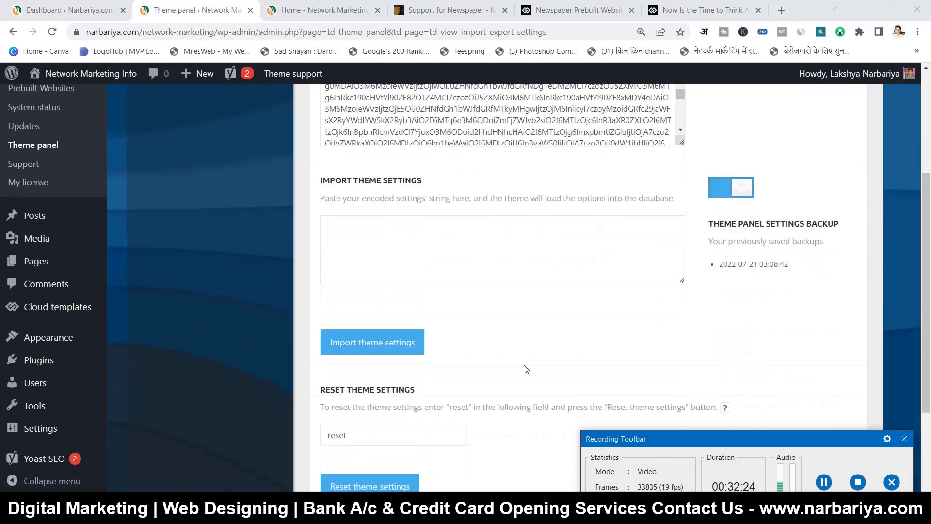
scroll(460, 298, down, 1)
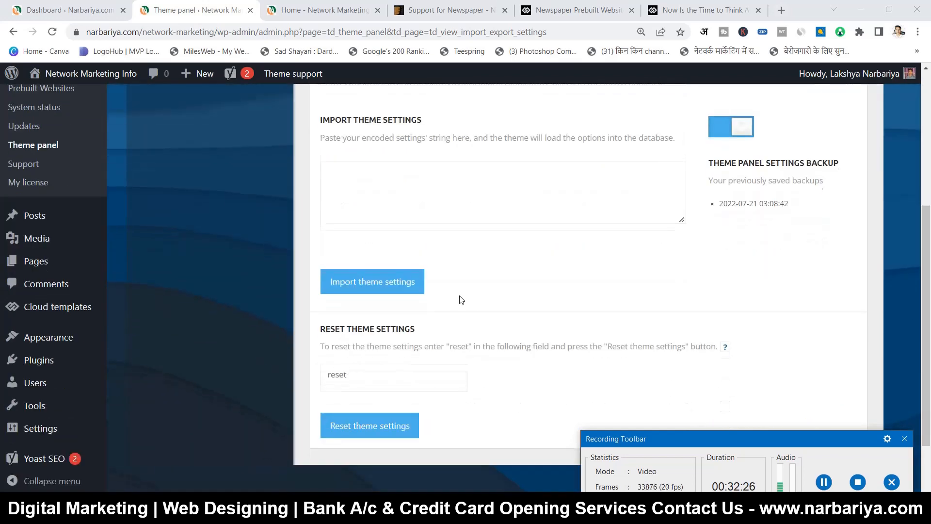
scroll(461, 299, up, 4)
scroll(420, 247, up, 5)
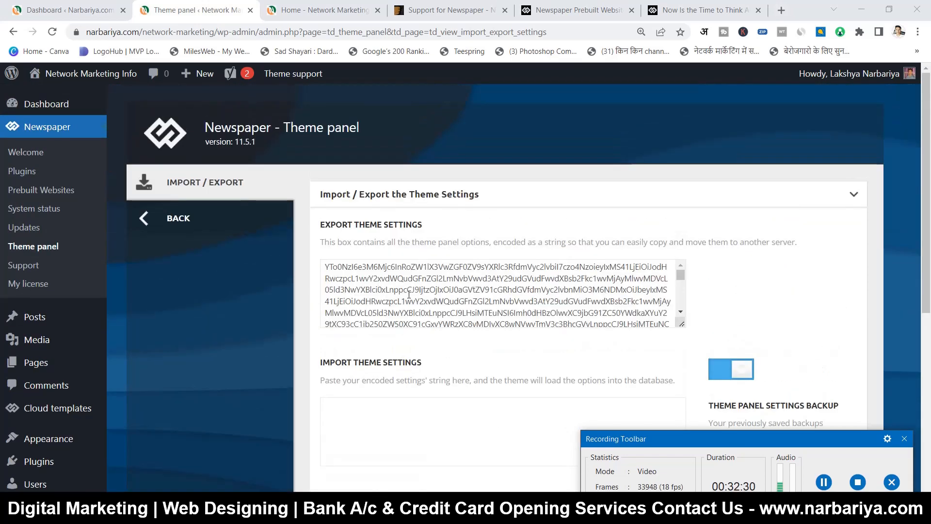
- Select the entire encoded string in the Export Theme Settings box, clear the selection, and look further through the string
click(409, 295)
key(ctrl+a)
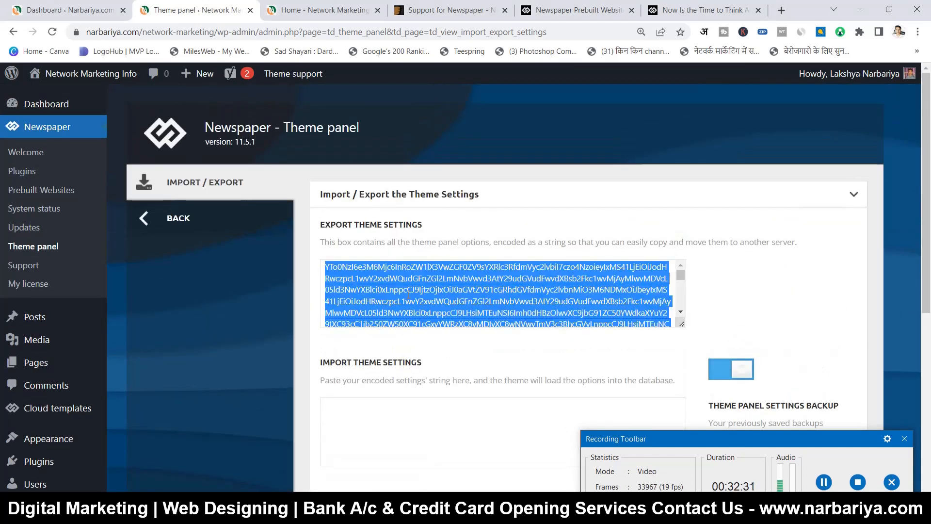
click(472, 242)
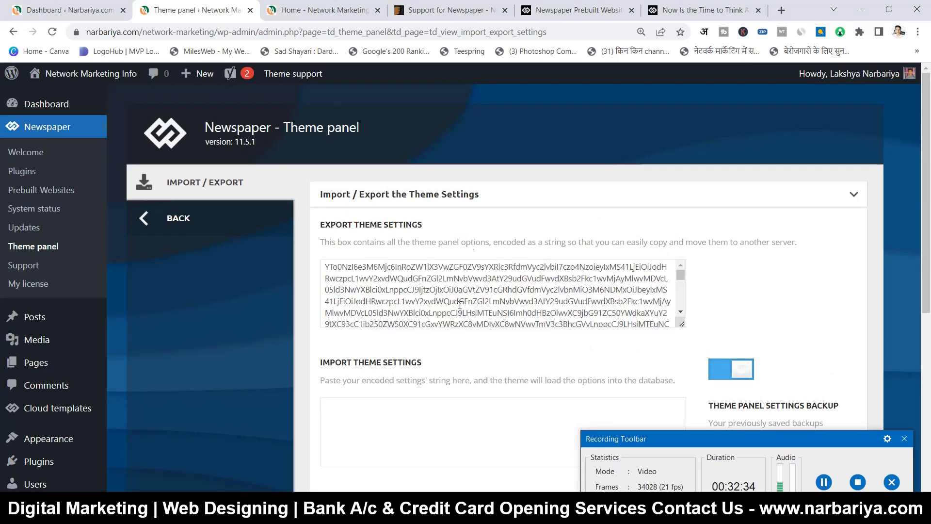
scroll(447, 322, down, 3)
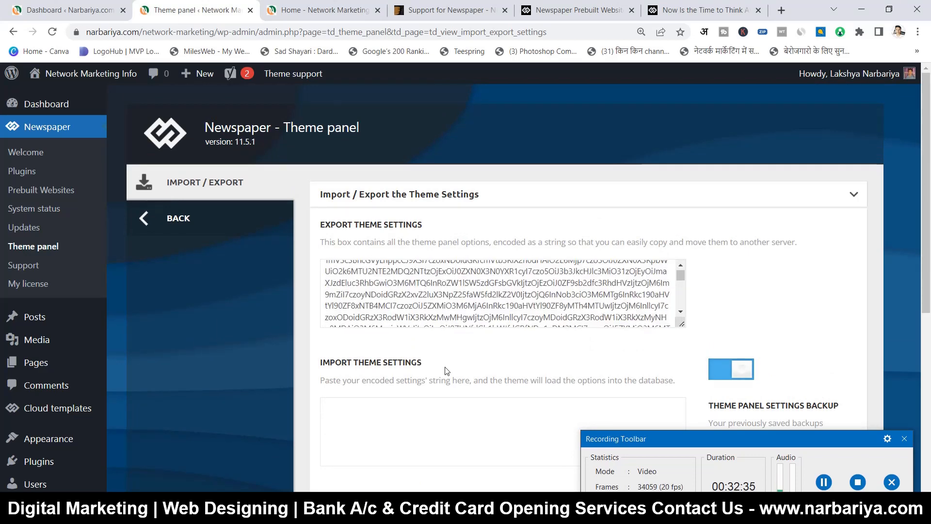
- Review the Import Theme Settings area, place the cursor in its empty box, and continue to the reset option
scroll(499, 287, down, 3)
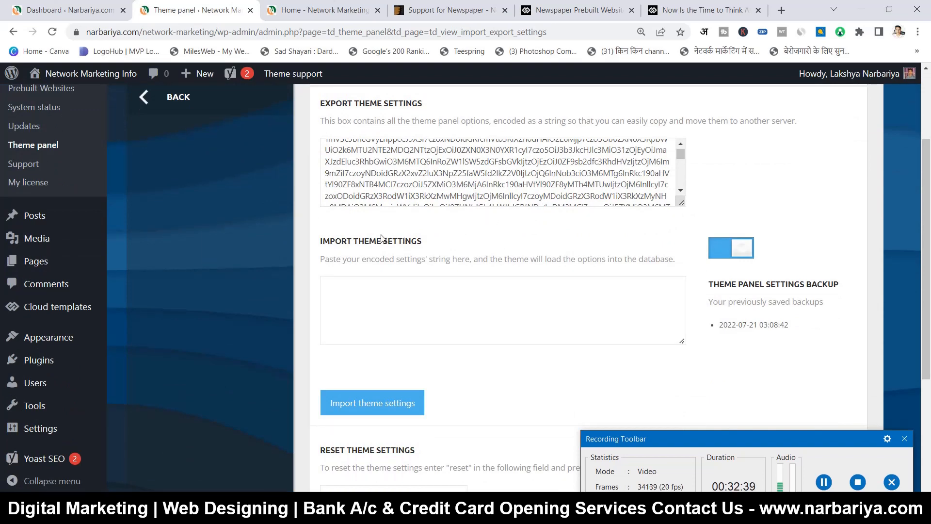
click(394, 298)
scroll(381, 334, up, 1)
scroll(392, 359, down, 1)
scroll(451, 307, down, 4)
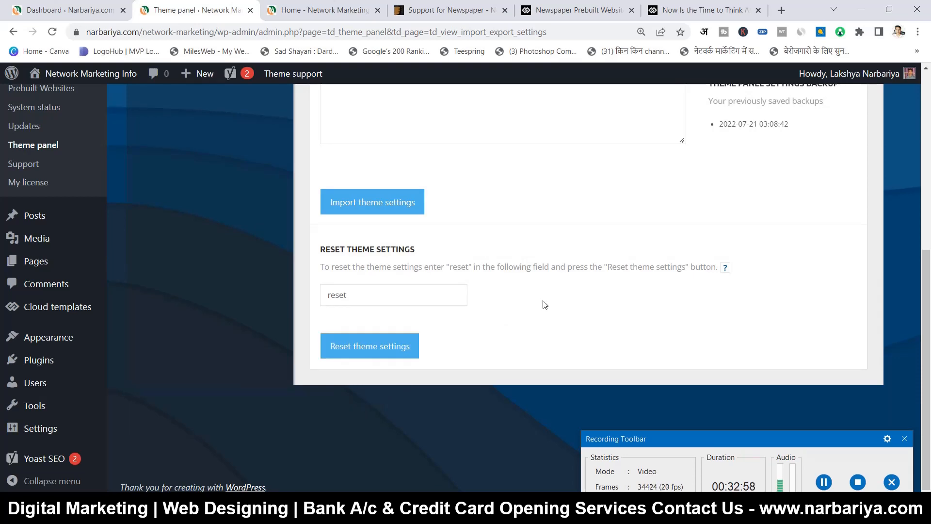
- Read the Reset Theme Settings instructions, highlighting part of the text, and return to the start of the page
drag(490, 267, 612, 267)
drag(620, 267, 631, 267)
click(634, 267)
scroll(417, 357, up, 5)
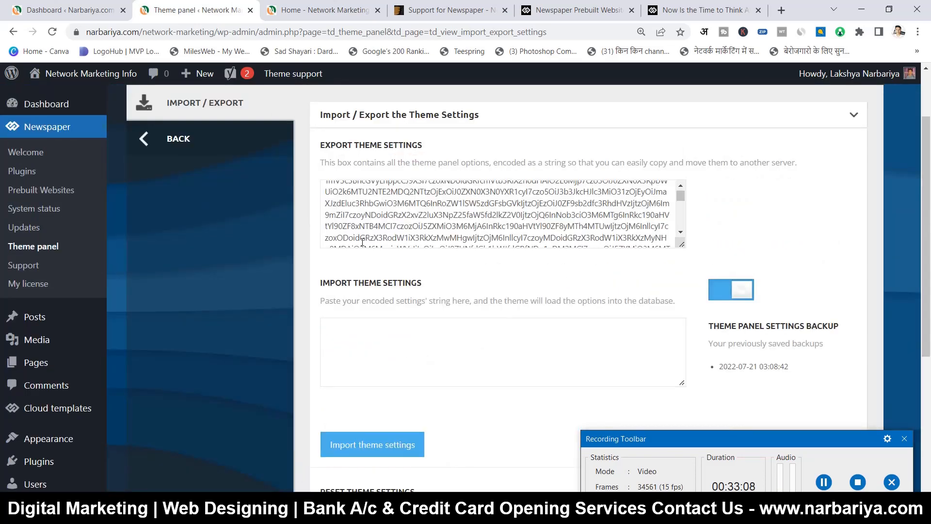
scroll(312, 237, up, 2)
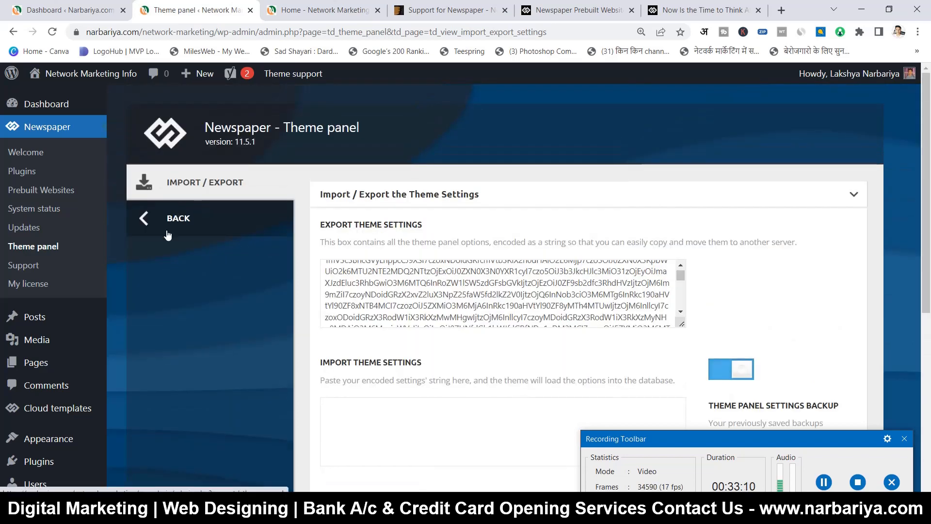
- Leave the Import / Export page and review the Multi-Purpose plugin's general settings, from buttons style to bordered website
click(168, 232)
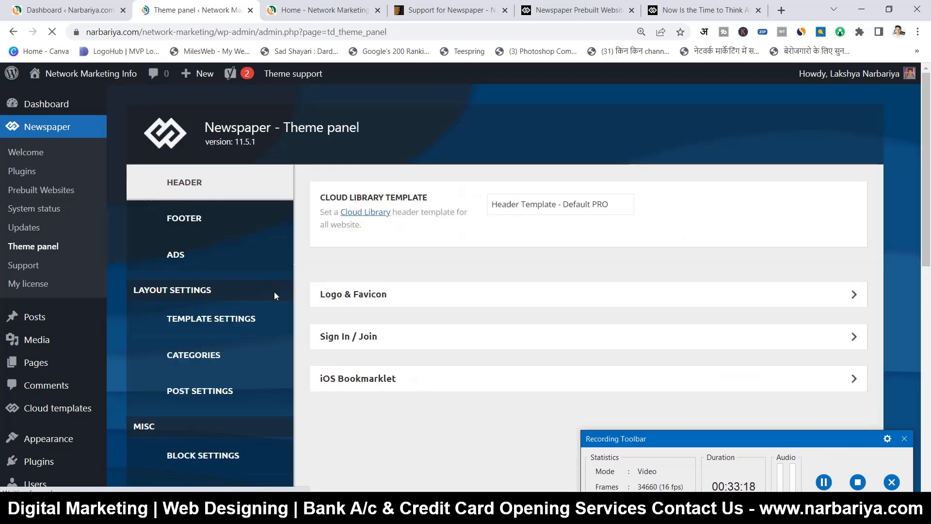
scroll(263, 313, down, 5)
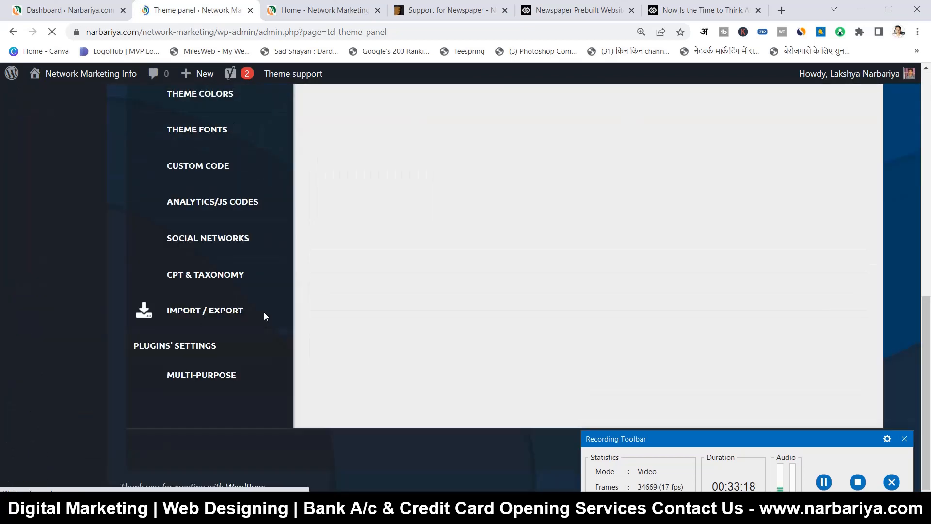
click(206, 382)
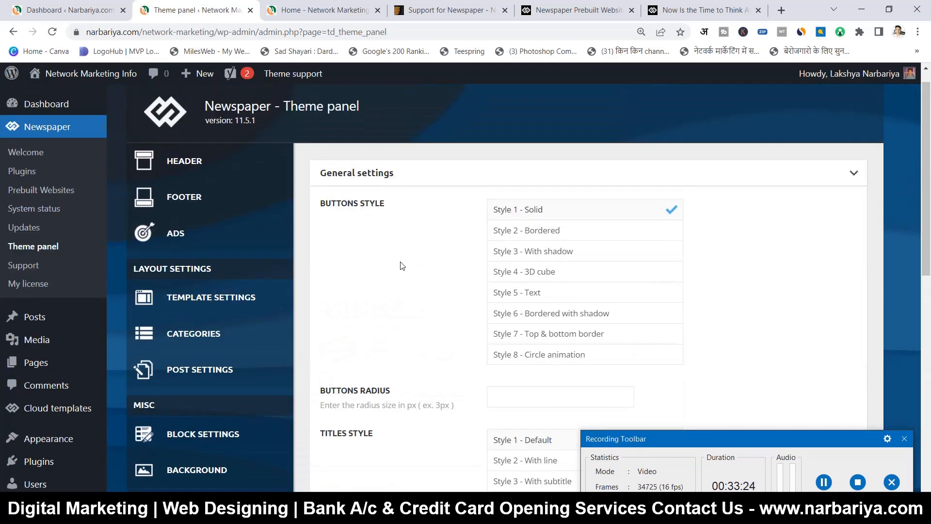
scroll(401, 266, down, 5)
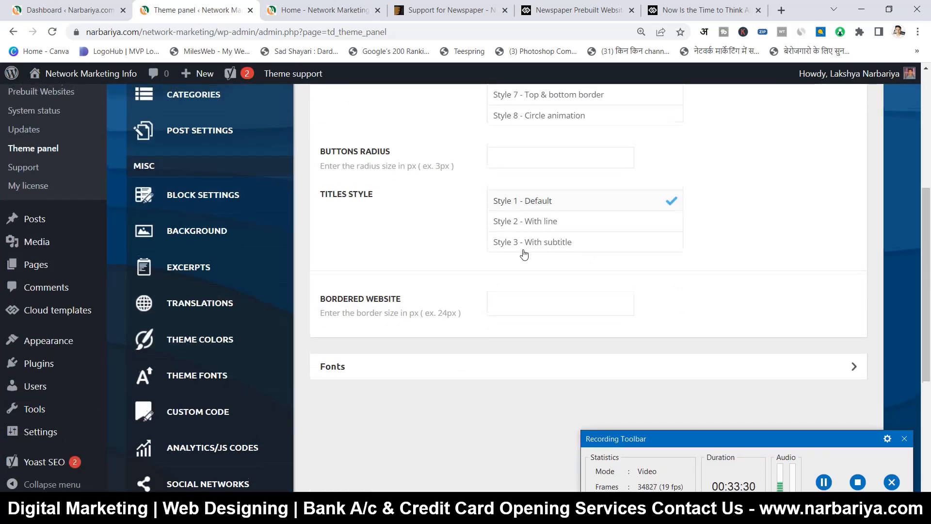
scroll(526, 251, up, 5)
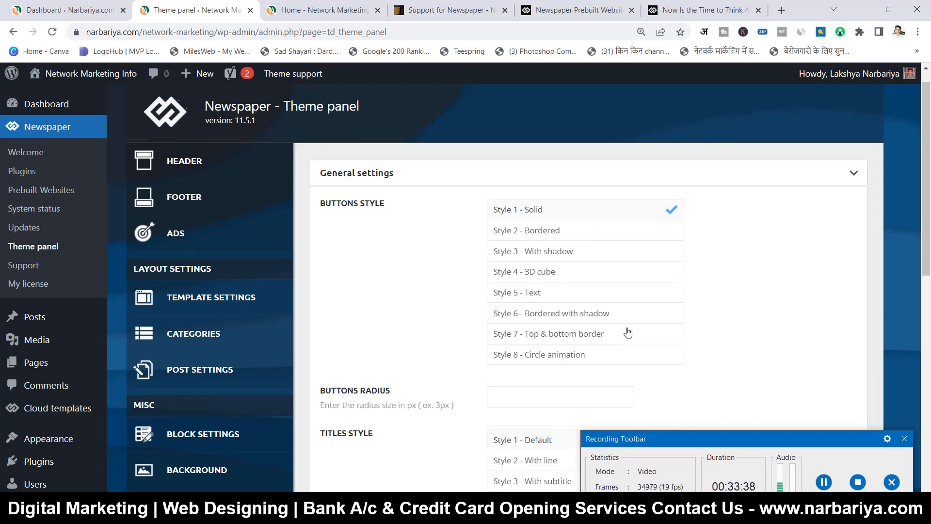
scroll(520, 308, down, 8)
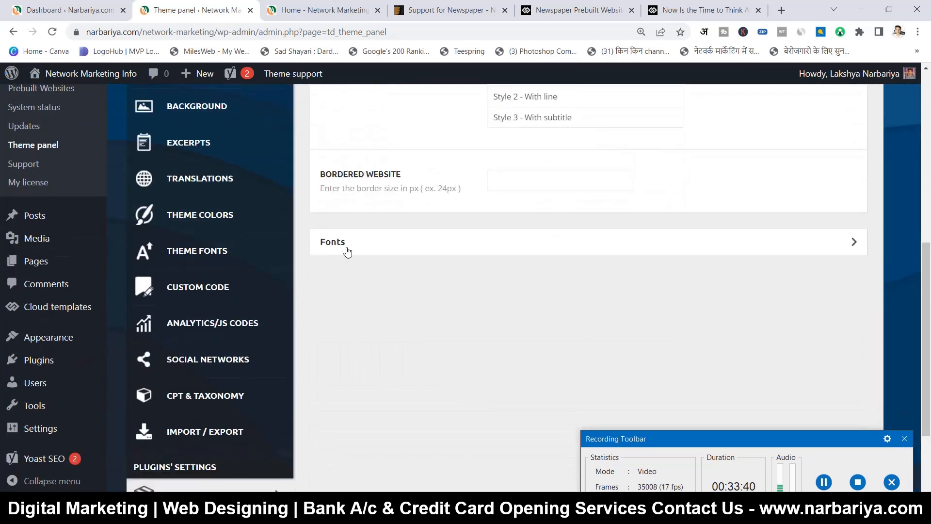
- Expand the Multi-Purpose Fonts section to view its font settings, and collapse both the Fonts and General settings sections
click(347, 251)
scroll(409, 305, down, 3)
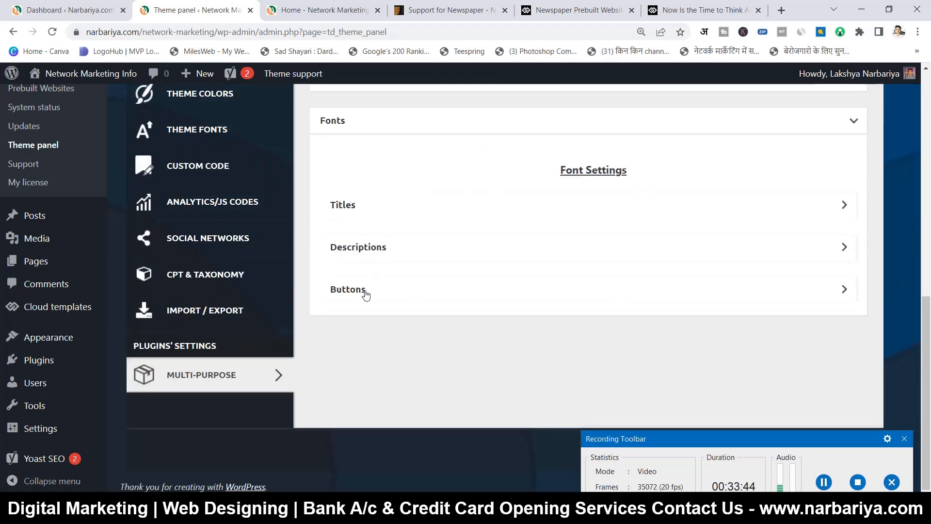
click(379, 116)
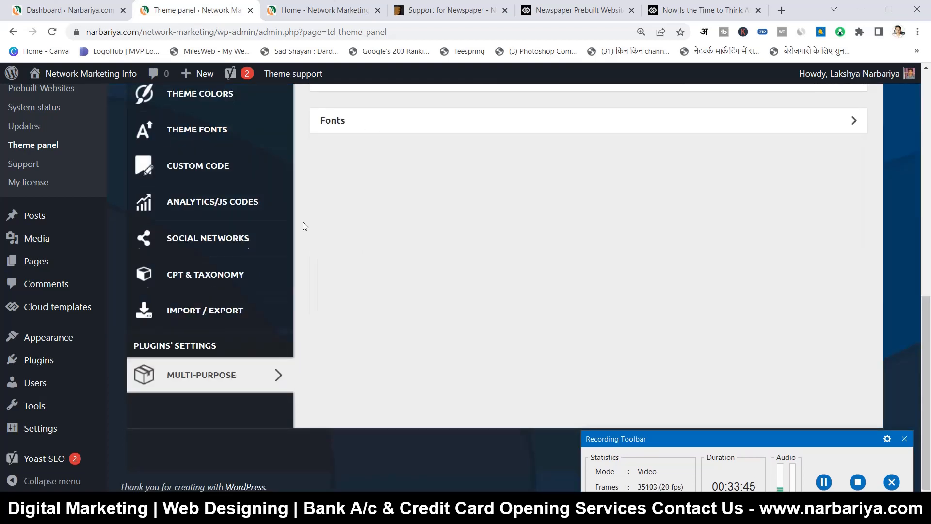
scroll(303, 225, up, 6)
scroll(356, 213, up, 4)
click(367, 197)
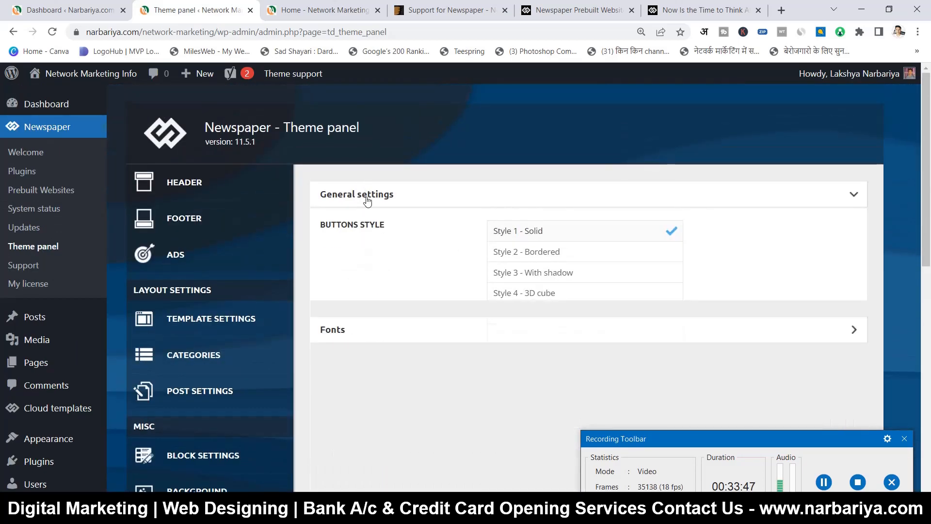
scroll(247, 298, down, 9)
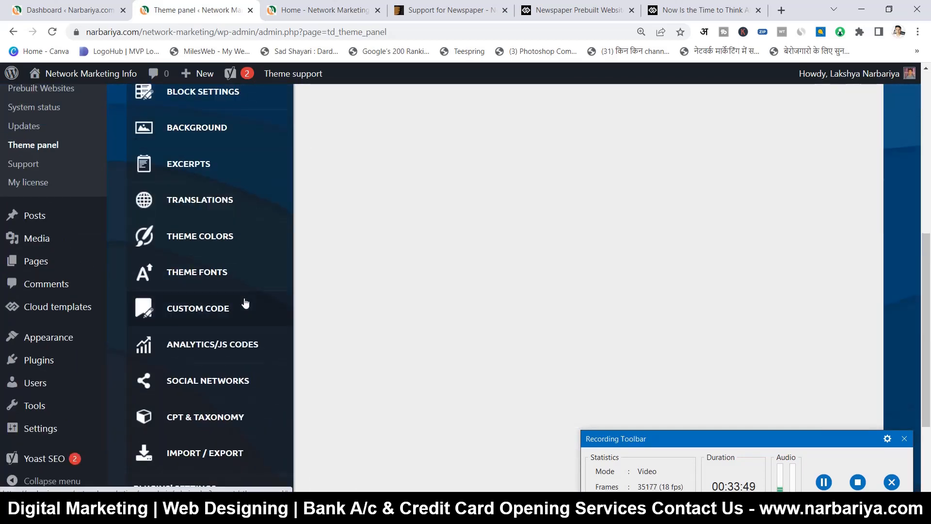
scroll(243, 304, down, 2)
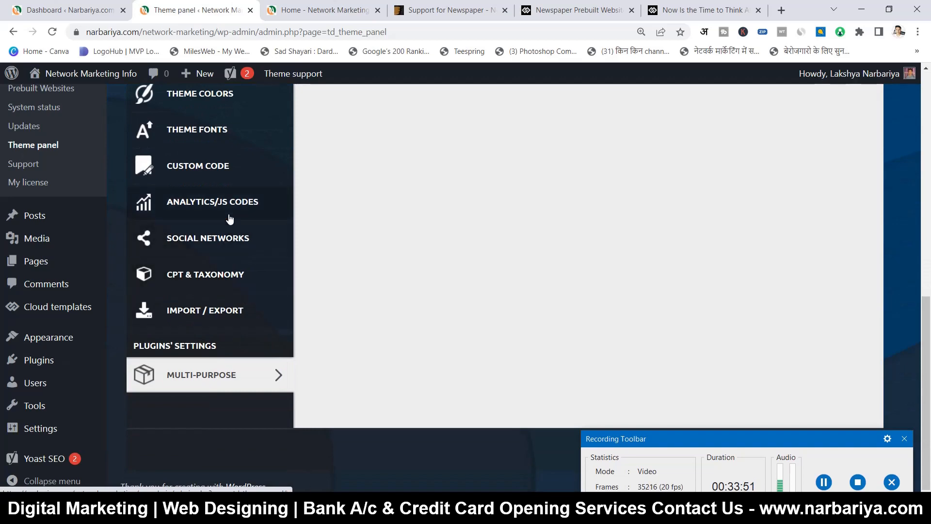
scroll(230, 217, up, 10)
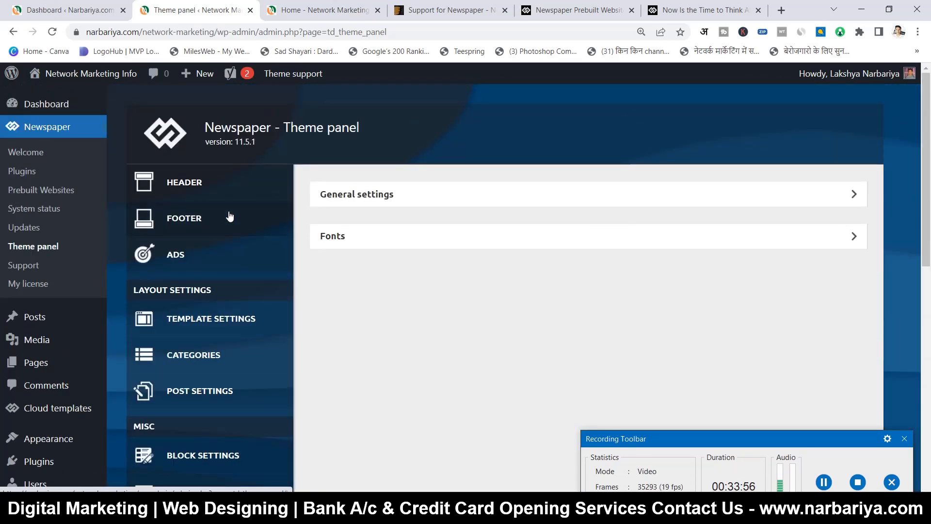
scroll(230, 216, down, 3)
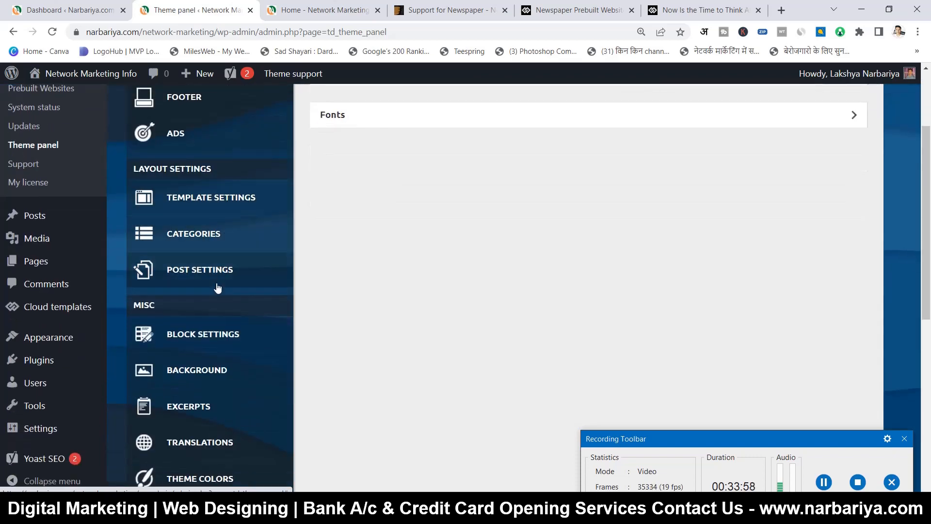
scroll(218, 288, up, 3)
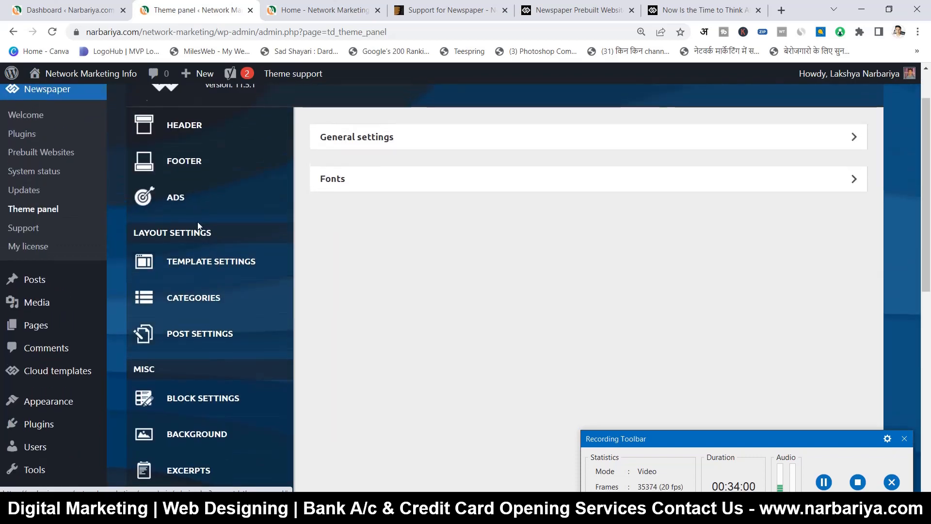
click(825, 482)
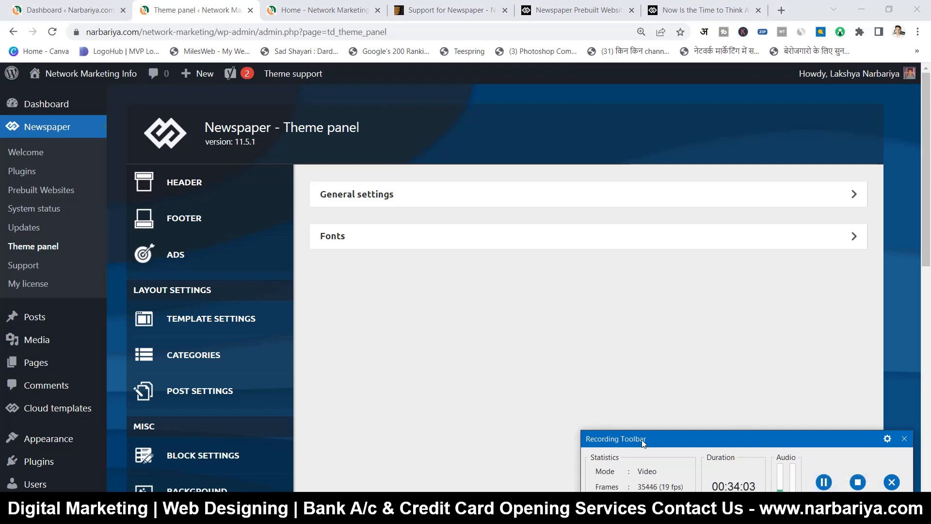
drag(633, 441, 445, 332)
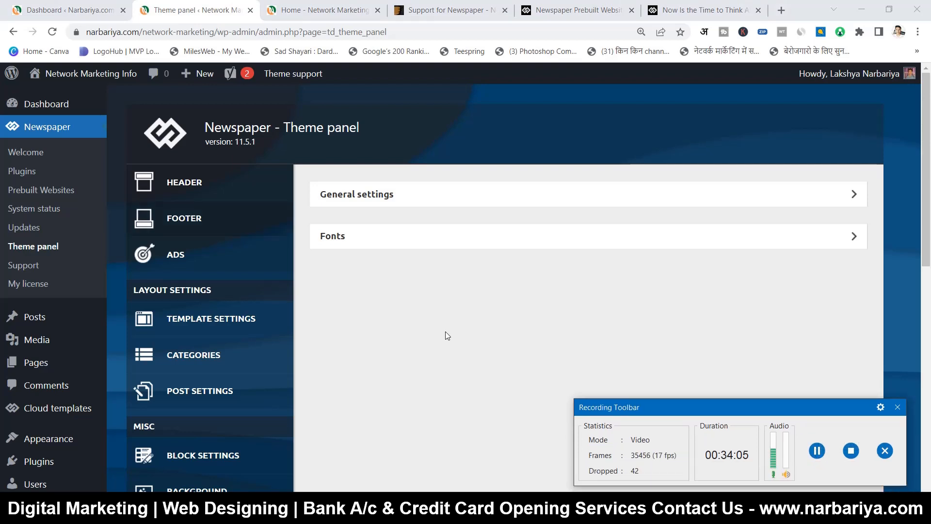
- Open the theme panel's Header settings and view the available Cloud Library header templates without changing the selection
click(208, 192)
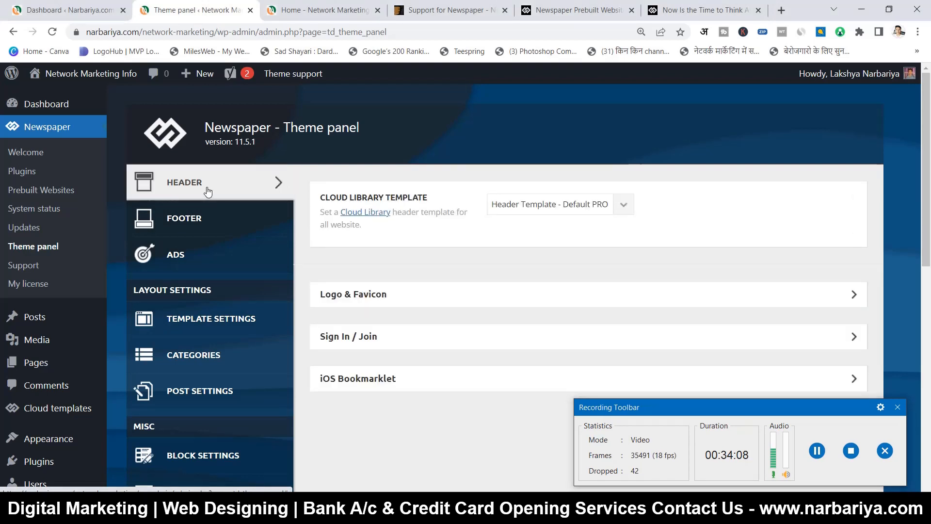
click(524, 205)
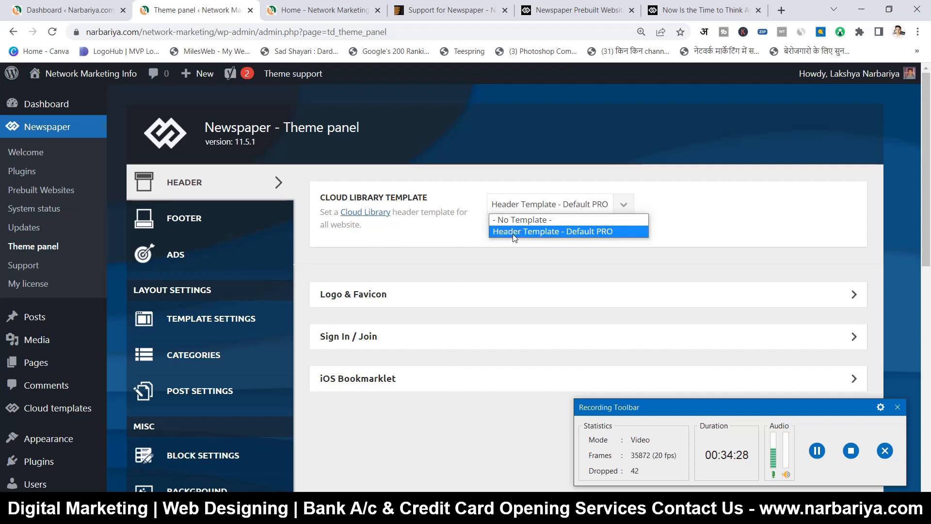
click(475, 261)
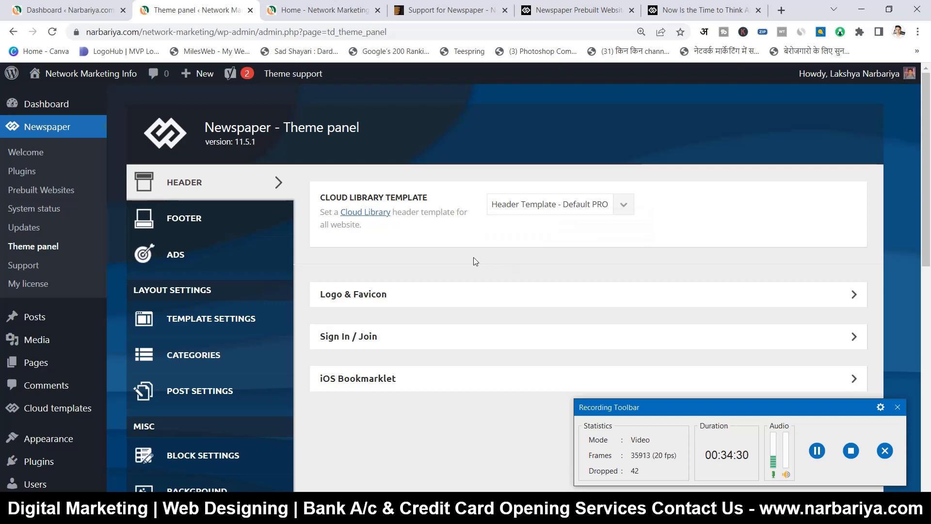
- Open the Cloud templates page of the WordPress dashboard
scroll(365, 283, down, 1)
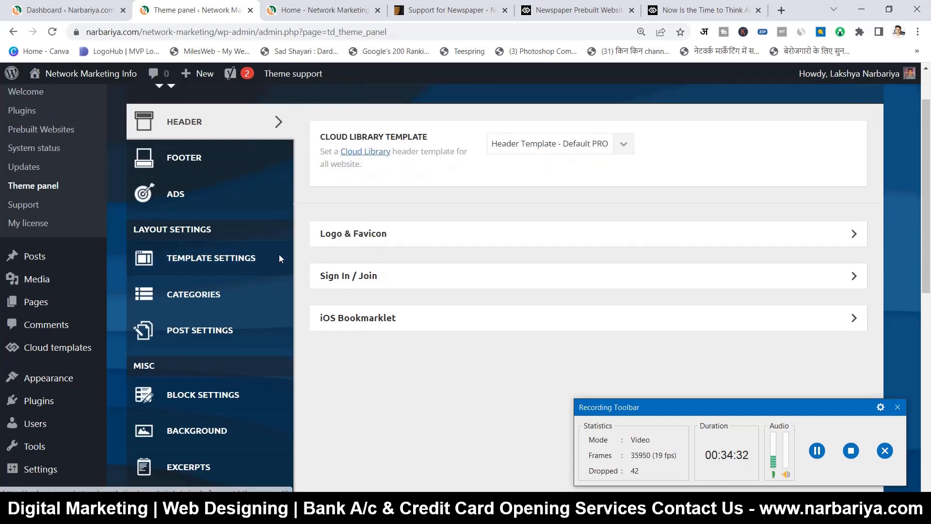
mouse_move(68, 279)
scroll(66, 278, down, 1)
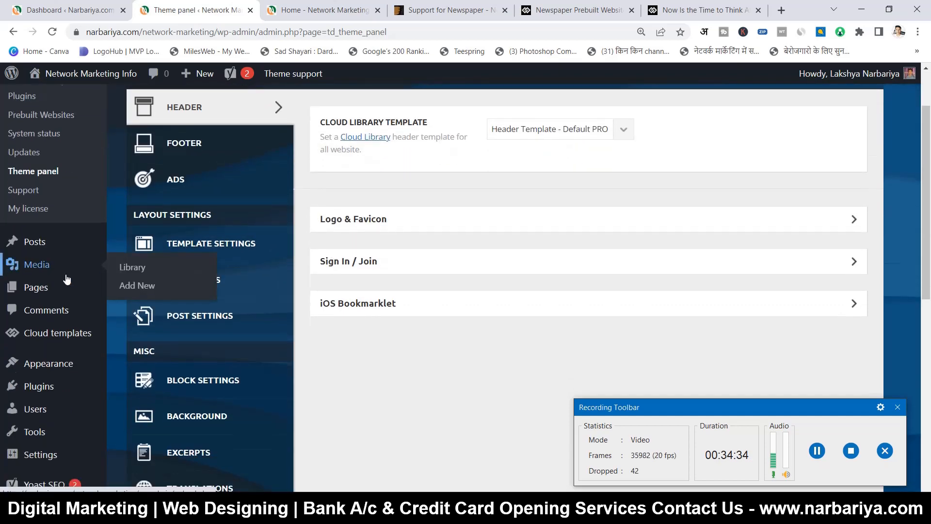
scroll(57, 266, up, 2)
scroll(54, 152, down, 2)
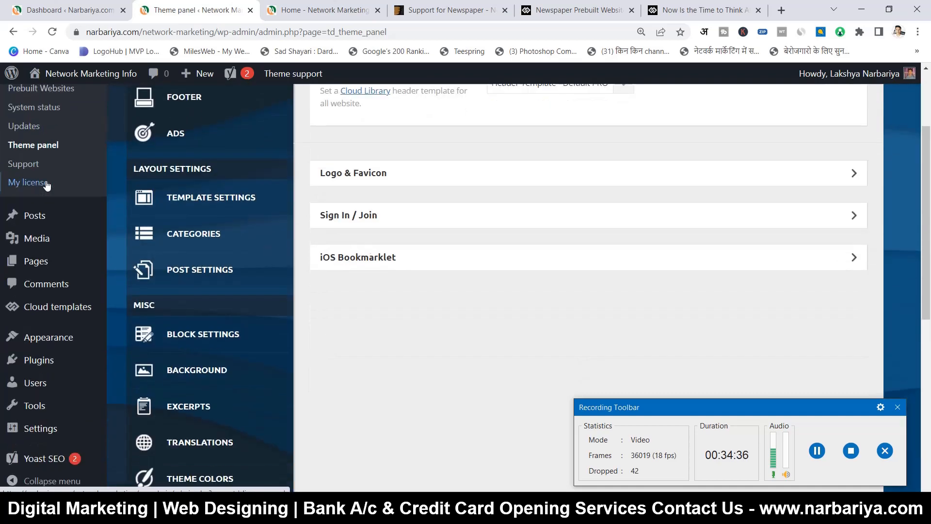
scroll(36, 252, down, 2)
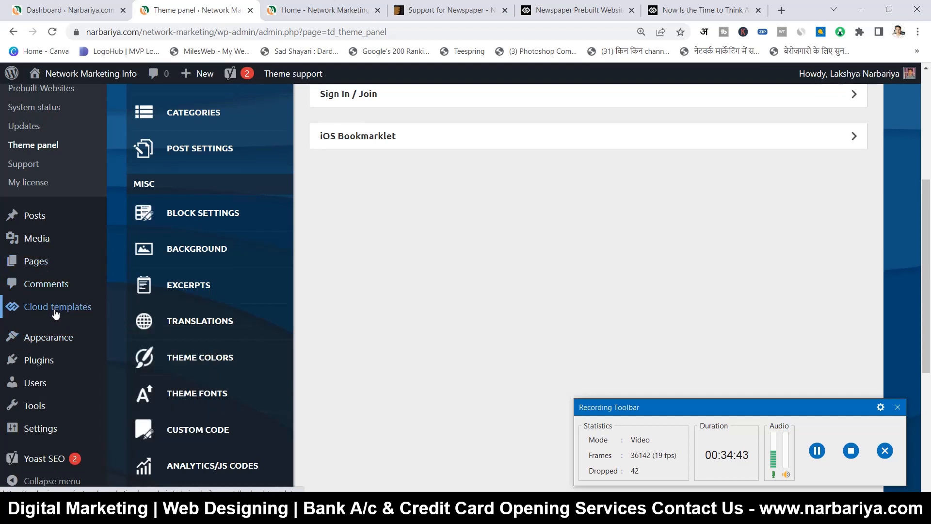
click(56, 310)
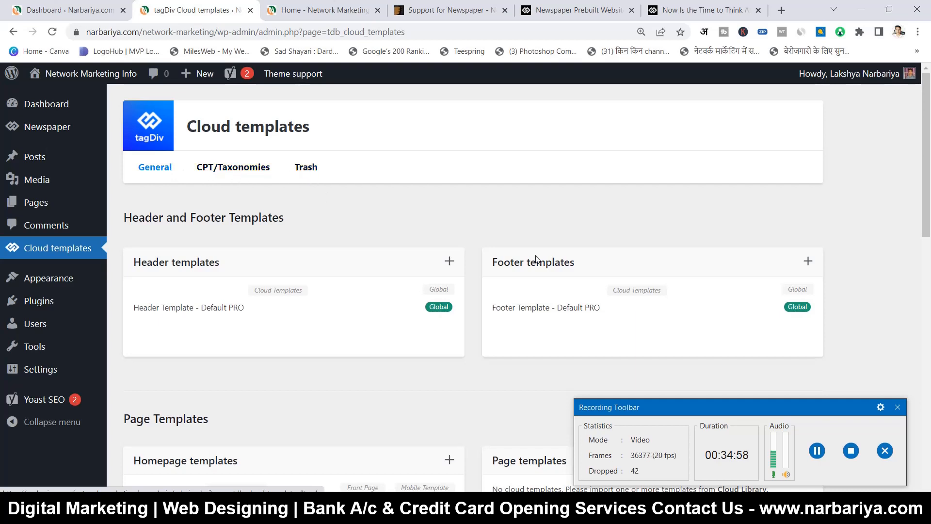
click(817, 450)
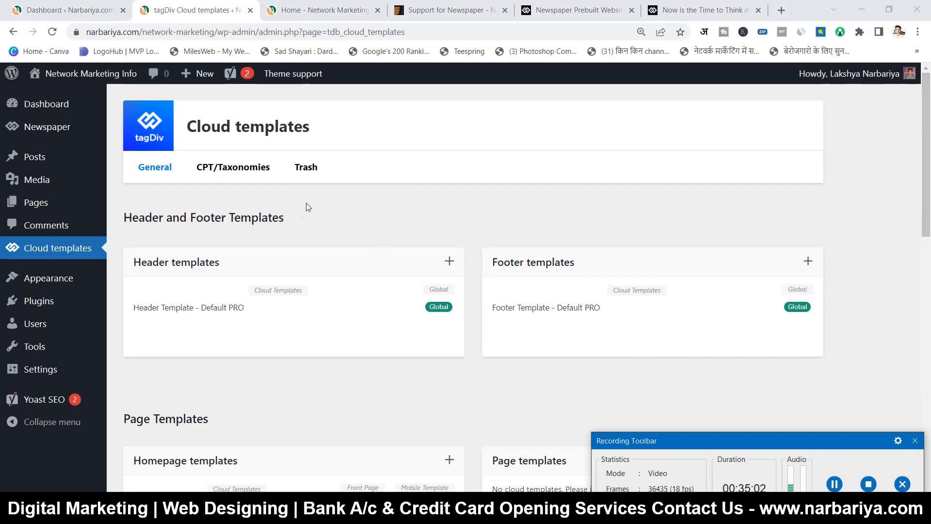
- Review the Header and Footer Templates area on the Cloud templates page, highlighting part of its heading
drag(122, 217, 206, 219)
click(291, 225)
click(198, 280)
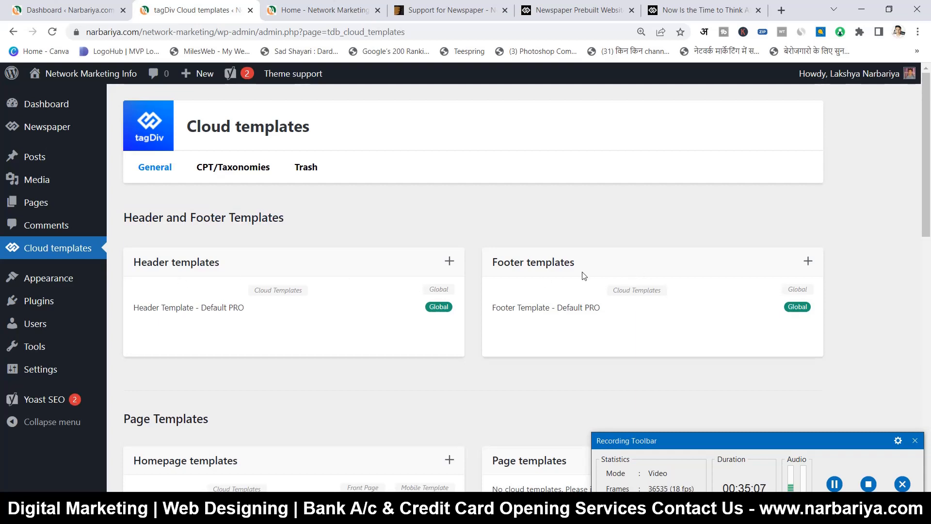
scroll(524, 276, down, 1)
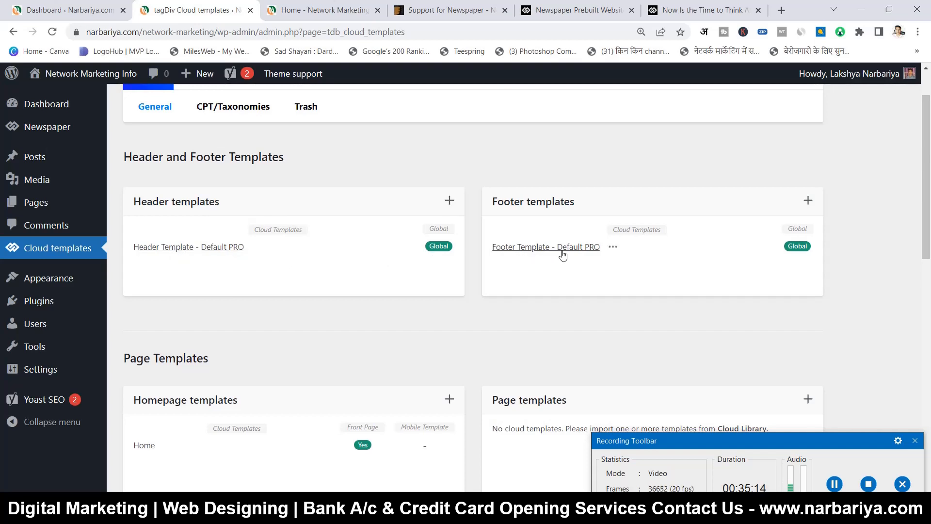
- Open the edit page of Header Template - Default PRO in a new browser tab, keeping the Cloud templates page in view
click(258, 249)
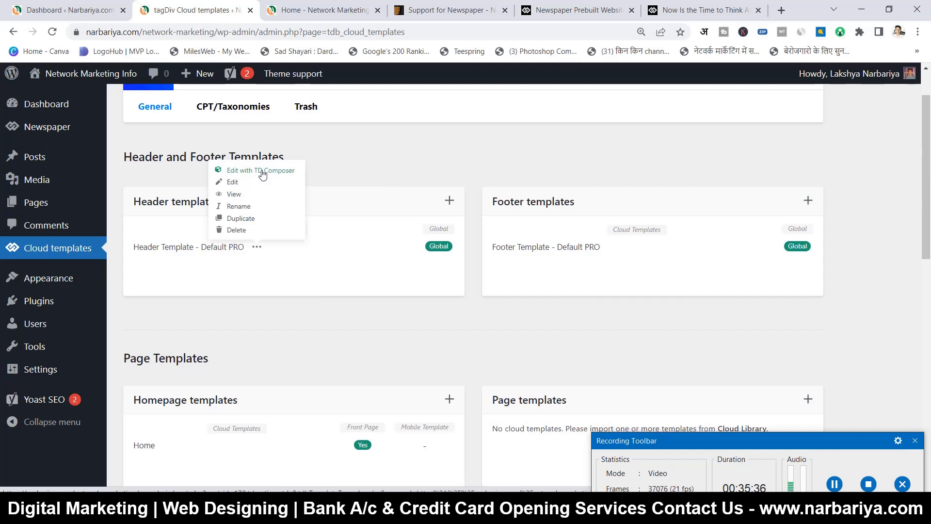
right_click(283, 179)
key(Escape)
middle_click(287, 183)
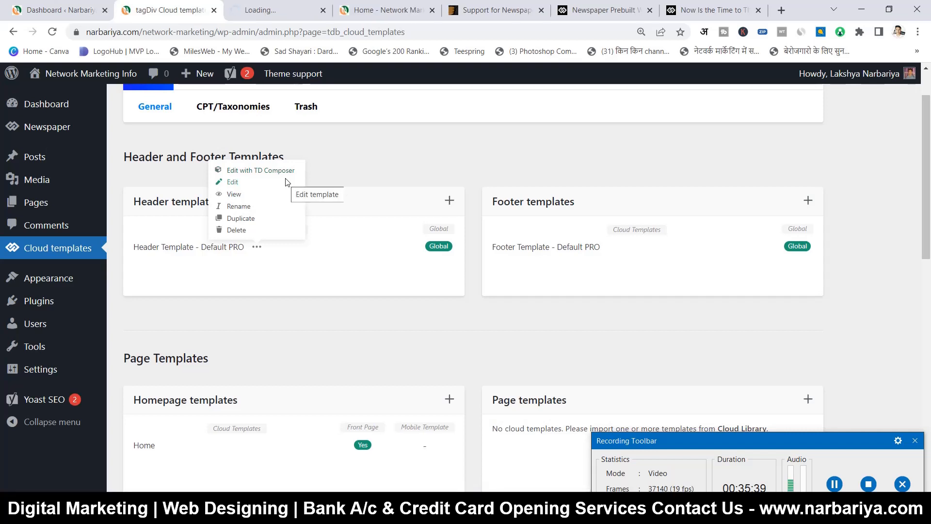
scroll(588, 89, up, 1)
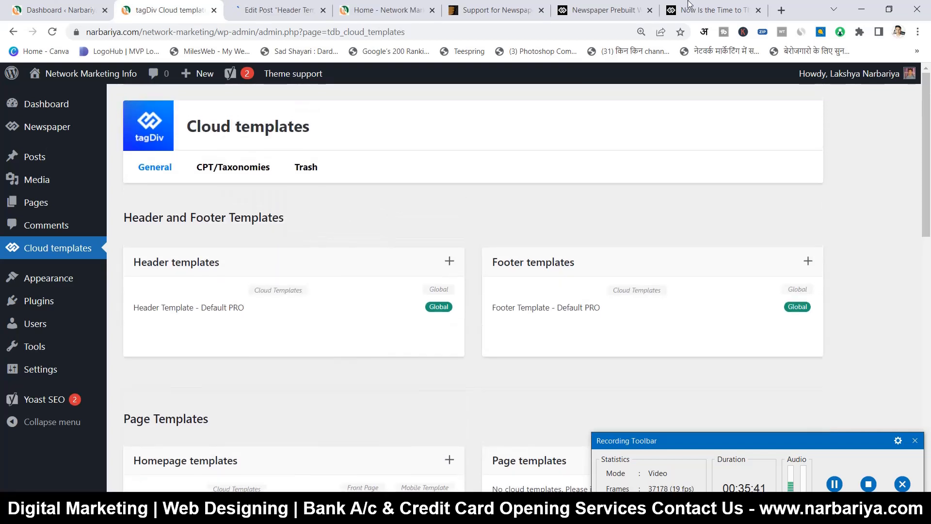
- Switch to the tagDiv Cloud Library of pre-designed templates and look over its keyword search and template categories
click(687, 4)
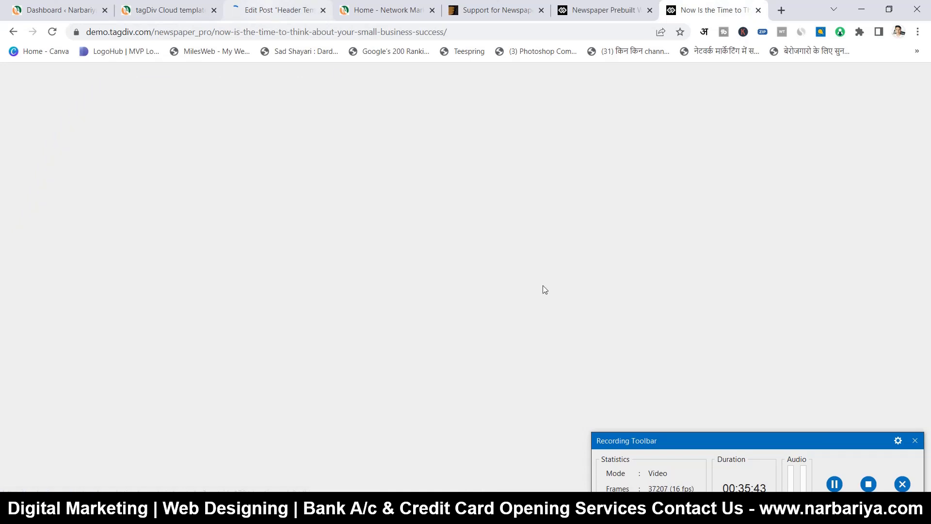
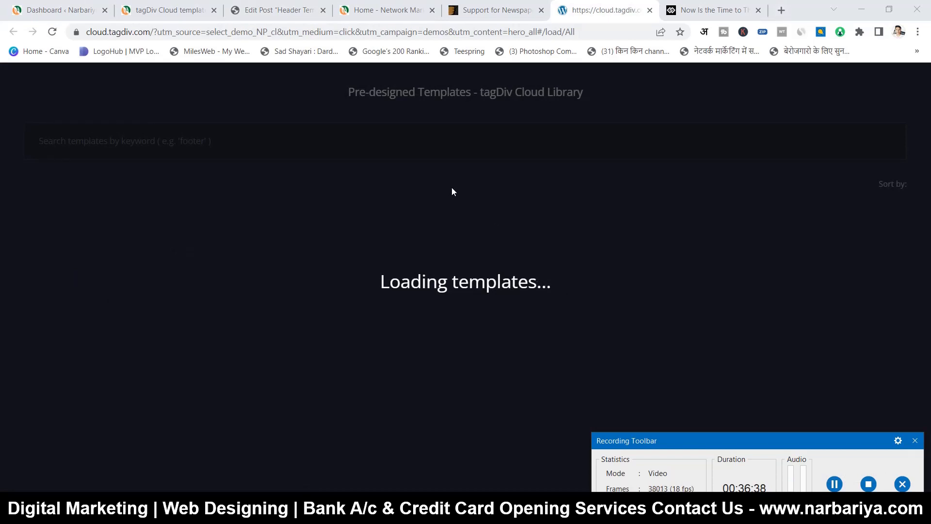
click(194, 9)
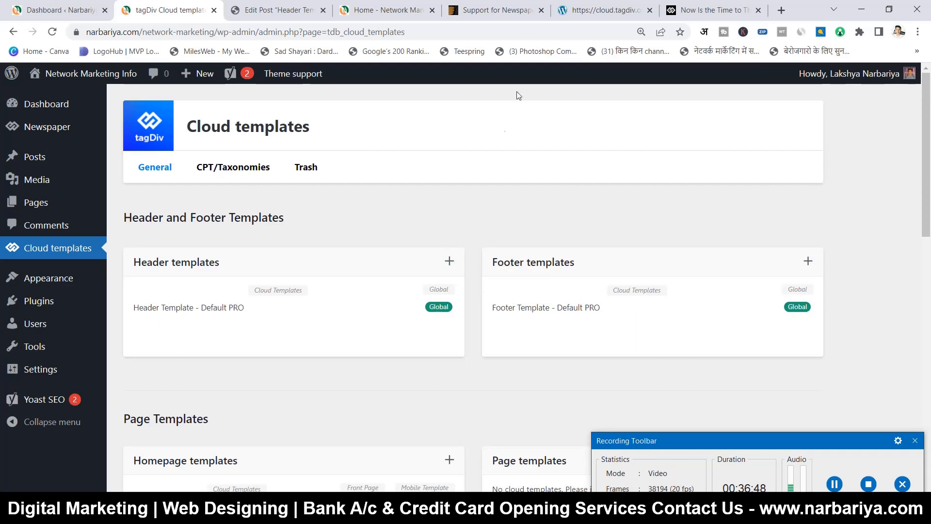
click(590, 4)
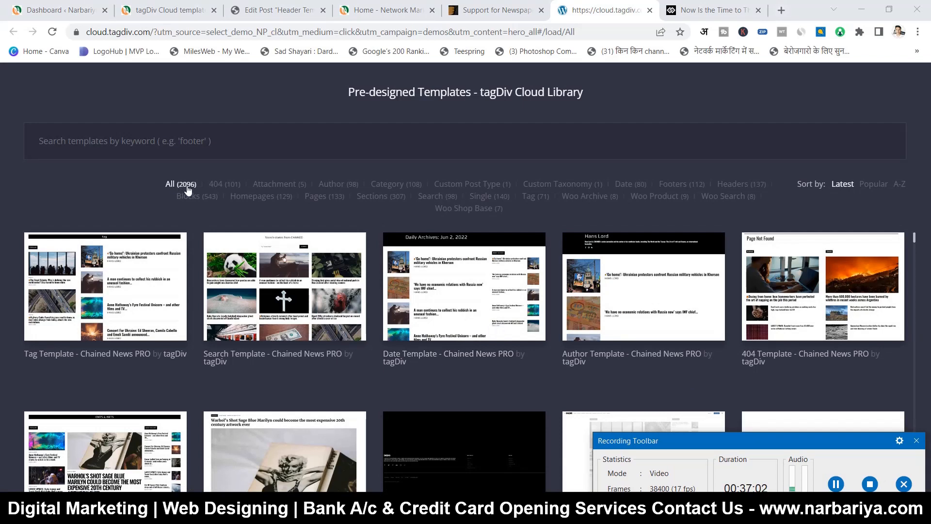
click(145, 141)
click(107, 182)
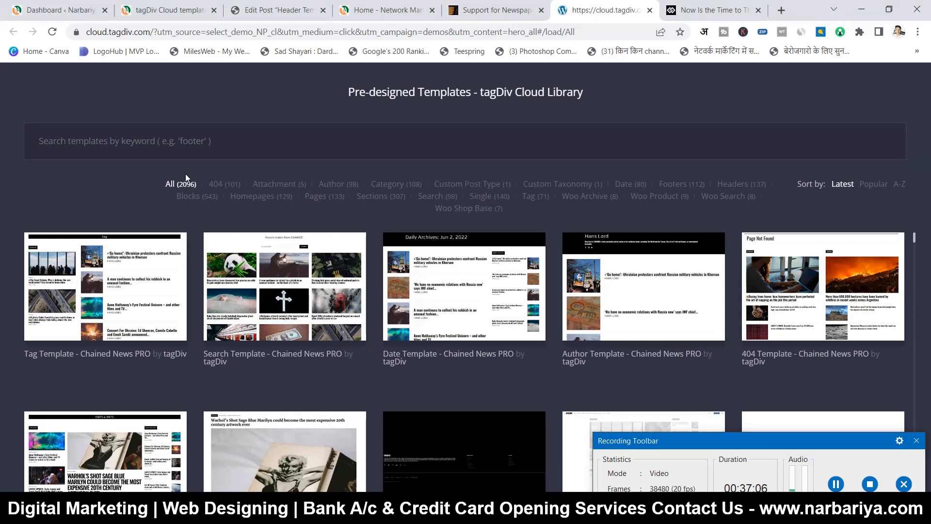
- Filter the template library to the 404 category and browse its page designs
click(220, 187)
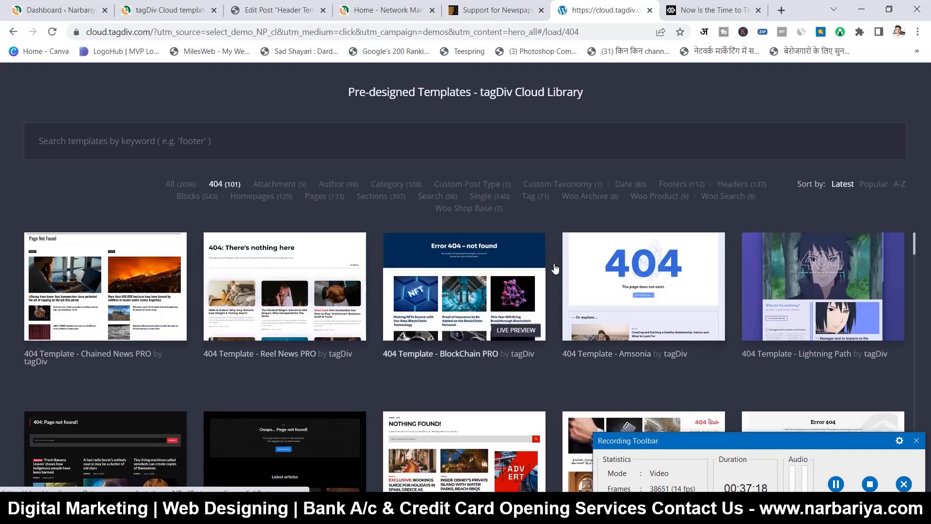
scroll(743, 278, down, 3)
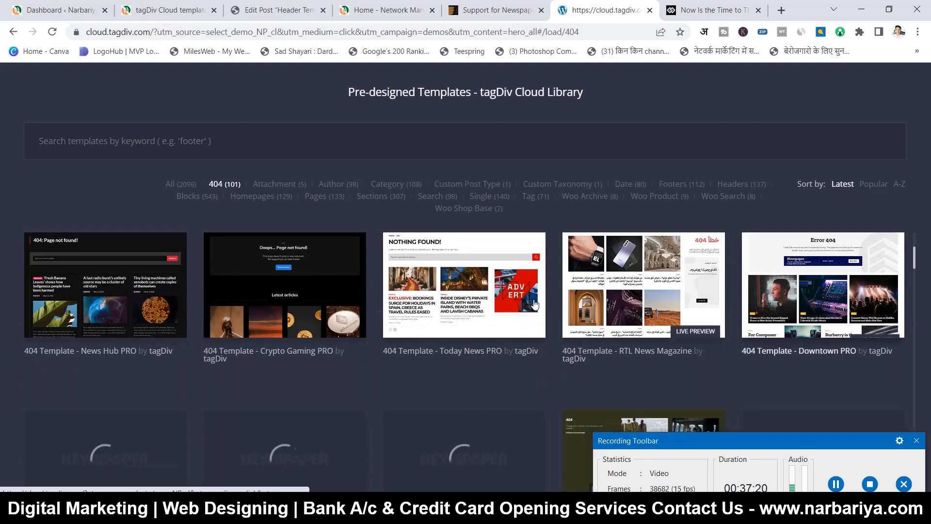
scroll(808, 338, down, 2)
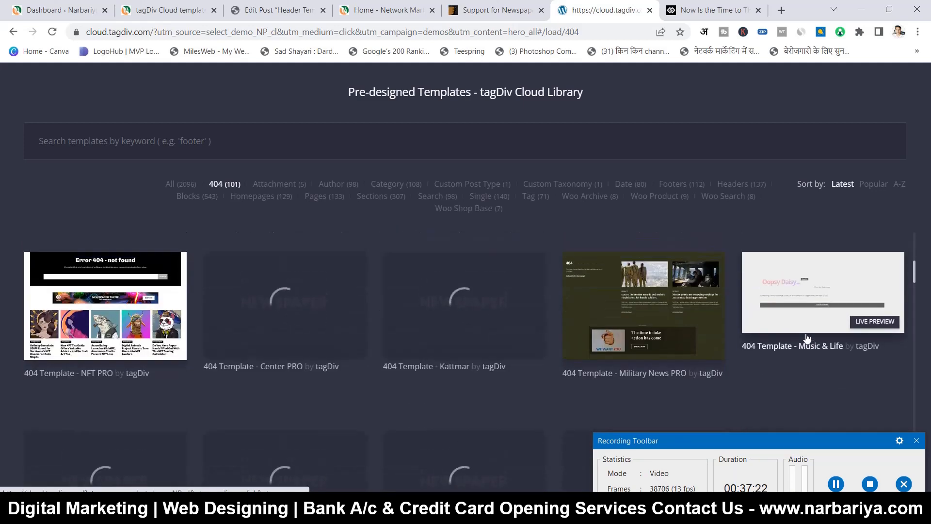
scroll(511, 348, up, 5)
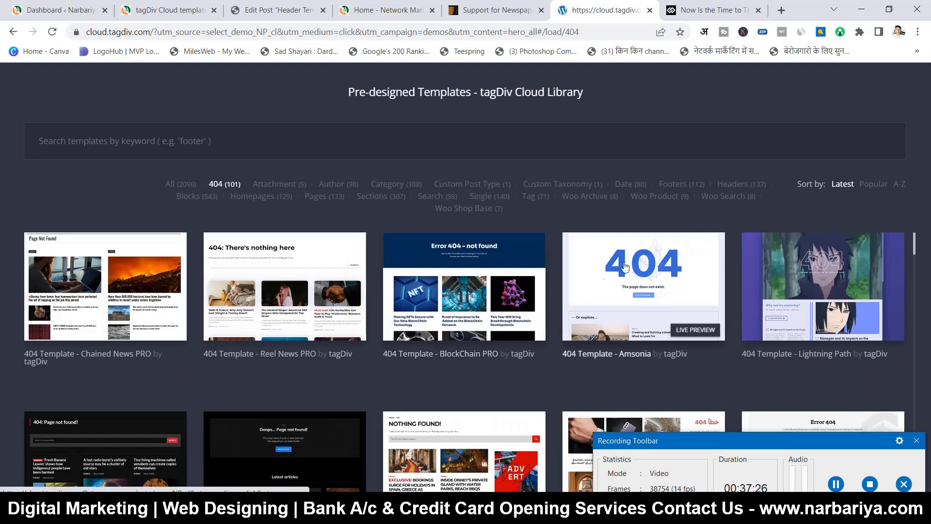
- Show only the Author templates and look through their designs
click(340, 184)
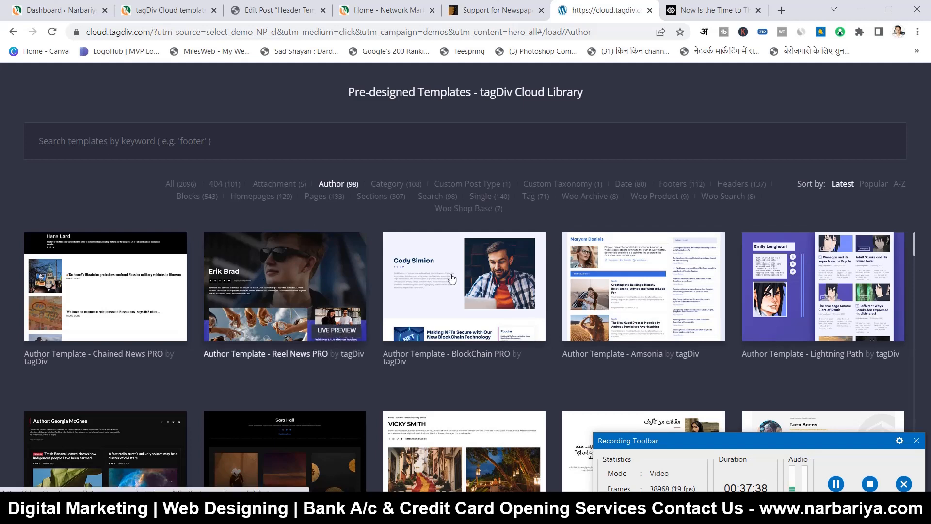
scroll(699, 275, down, 2)
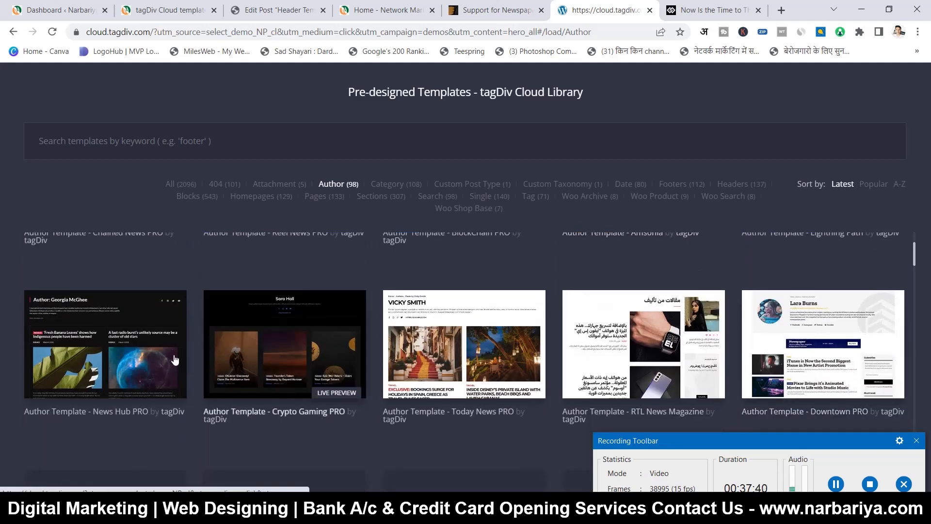
scroll(171, 357, down, 3)
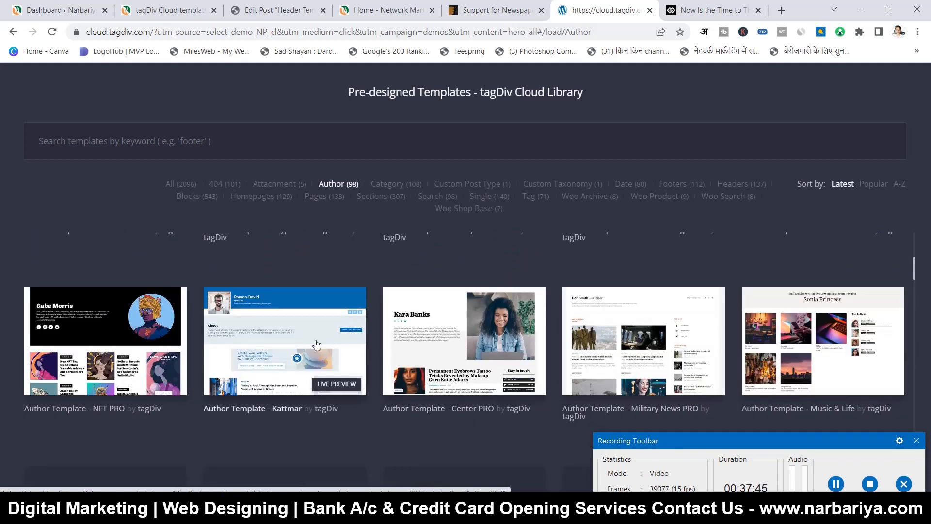
scroll(637, 335, down, 2)
scroll(635, 330, up, 2)
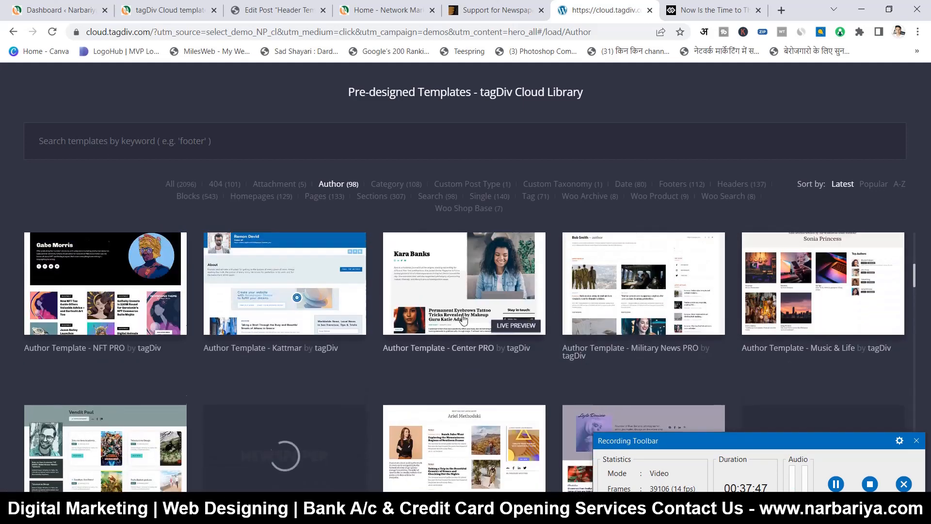
scroll(454, 303, up, 3)
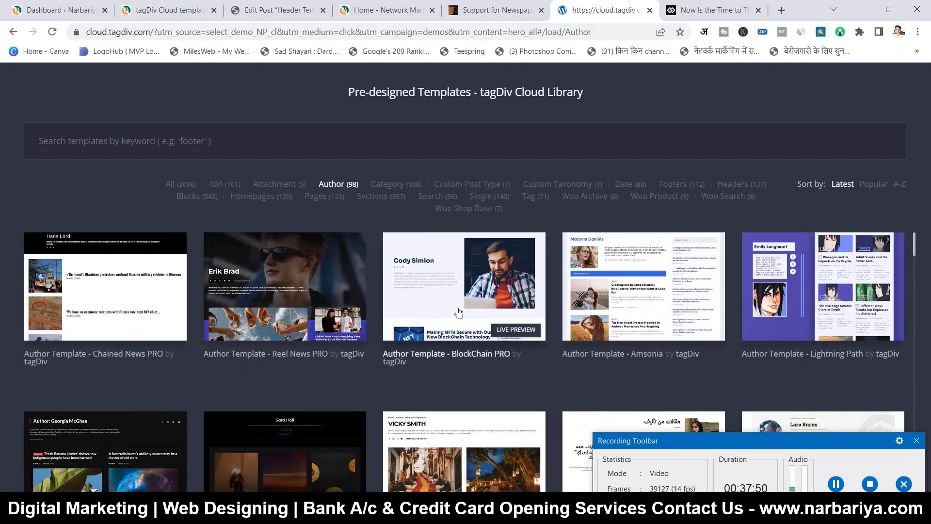
- View the Category templates briefly, then switch to the Footers category and examine the range of footer designs
click(400, 187)
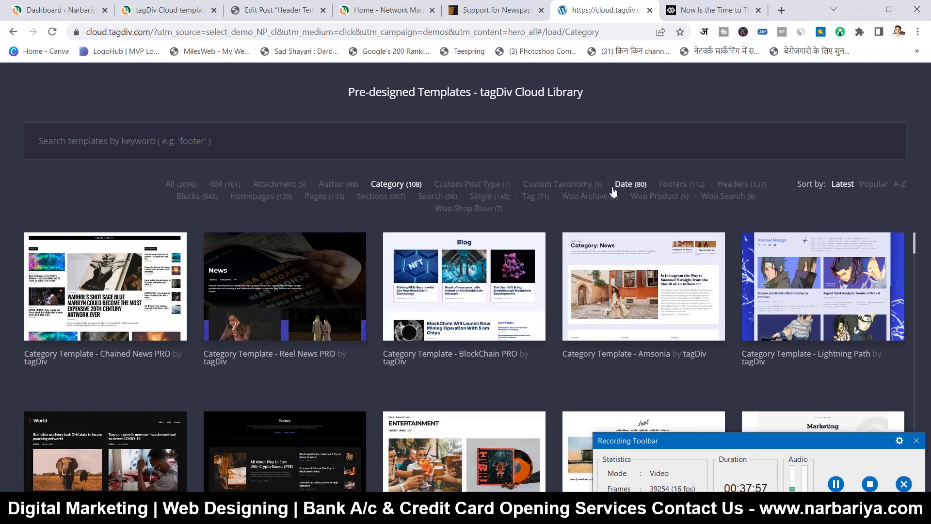
click(673, 188)
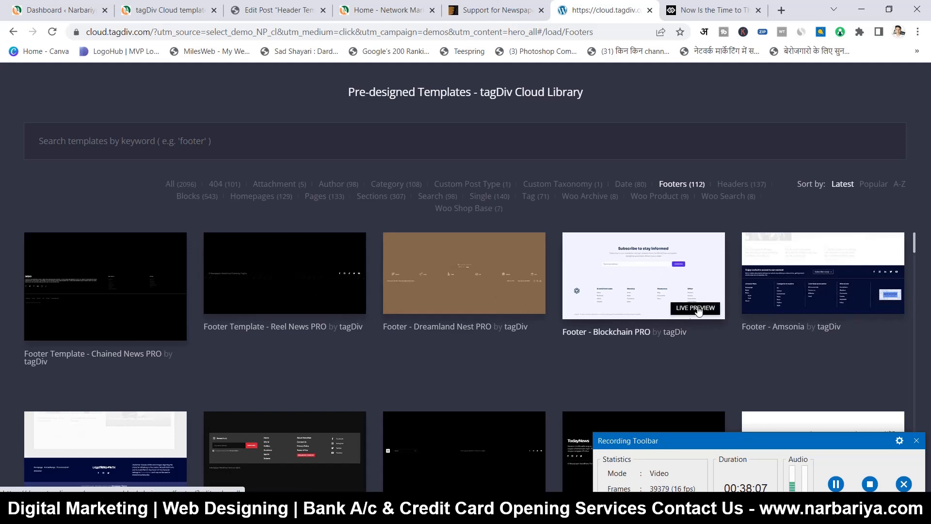
scroll(788, 305, down, 4)
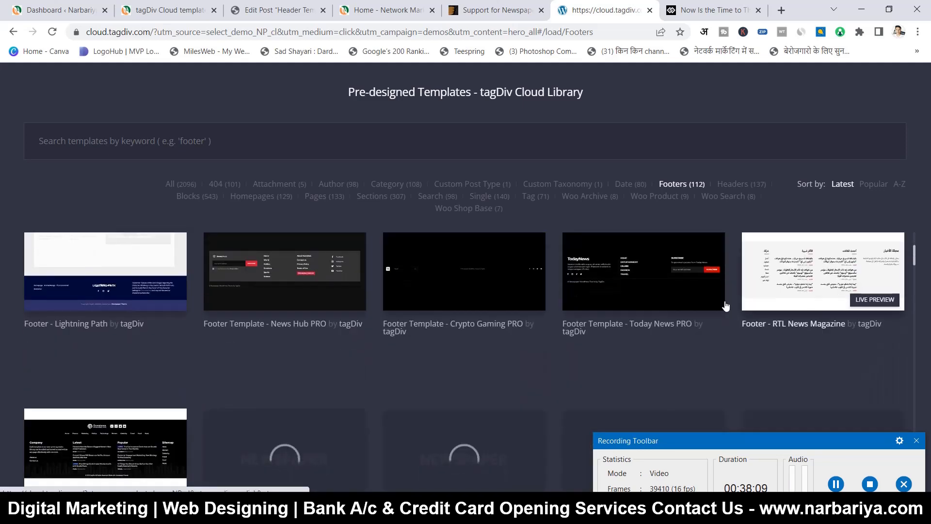
scroll(109, 310, down, 4)
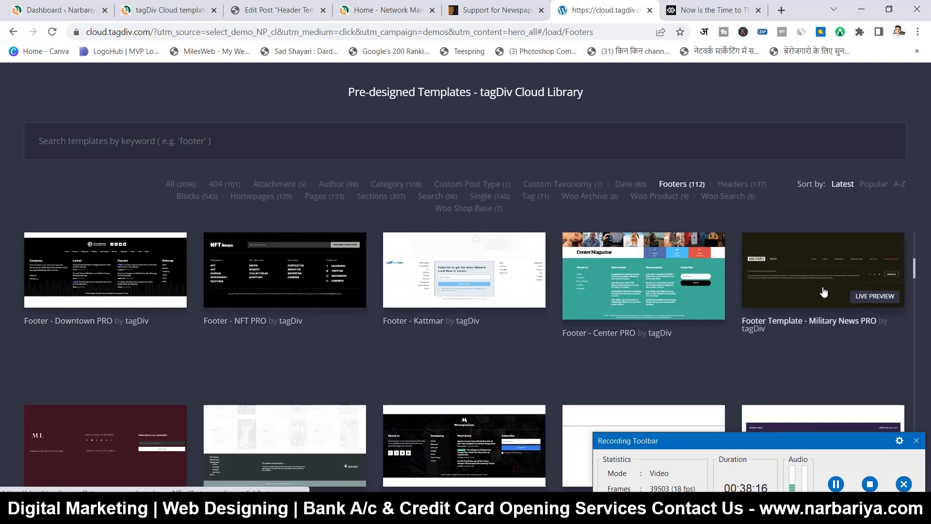
scroll(823, 291, down, 3)
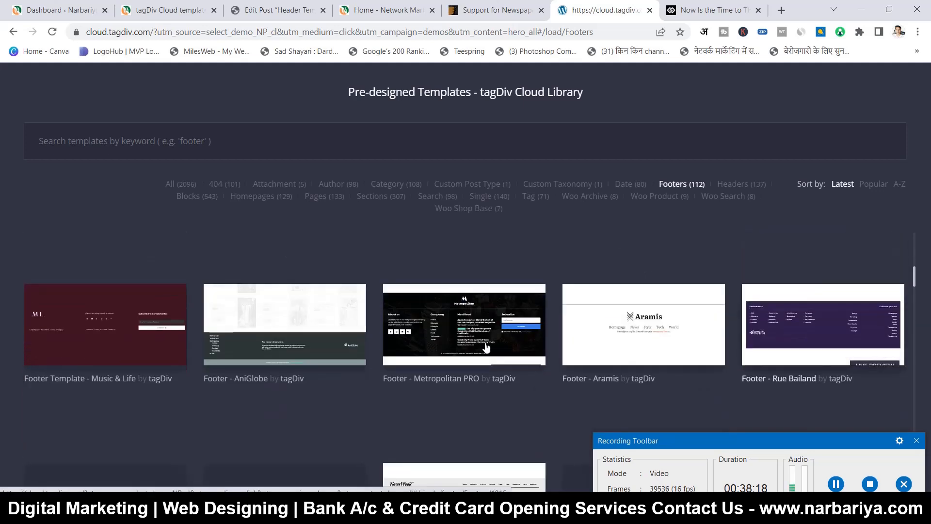
scroll(142, 356, down, 3)
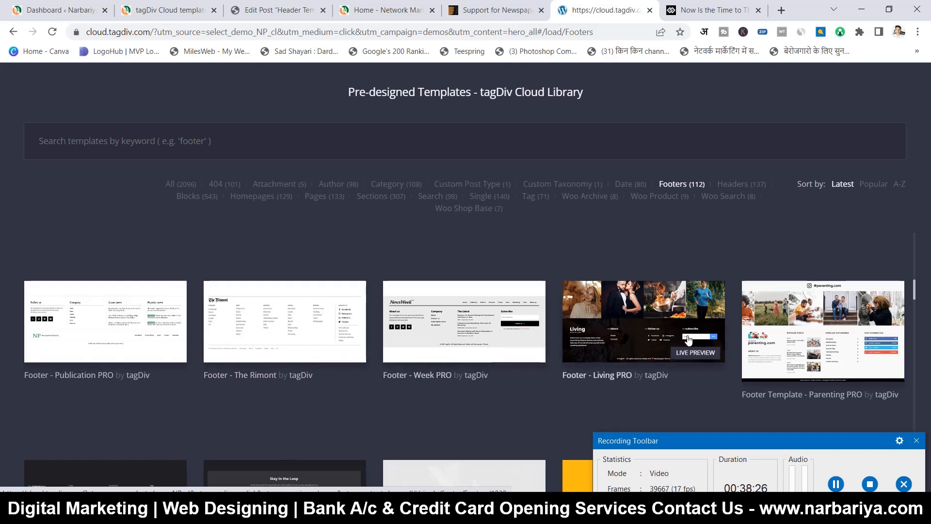
scroll(317, 343, down, 4)
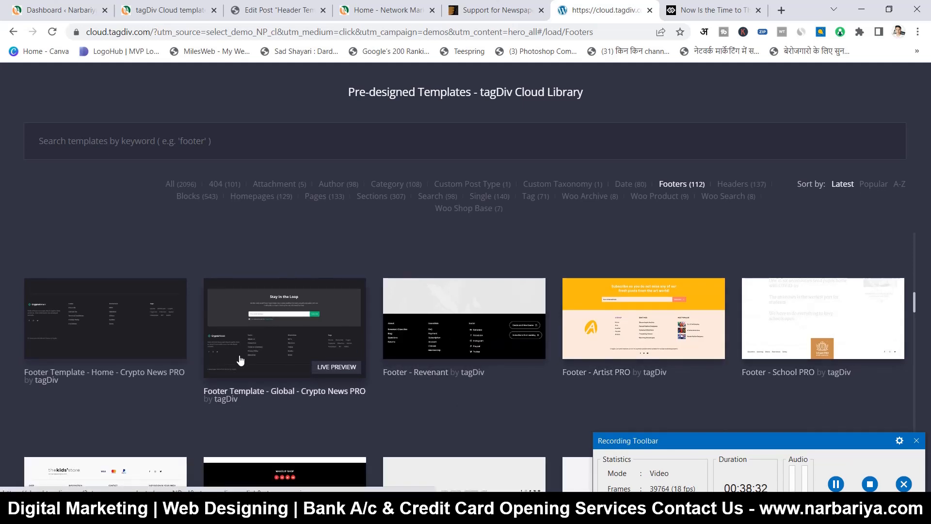
scroll(326, 368, down, 4)
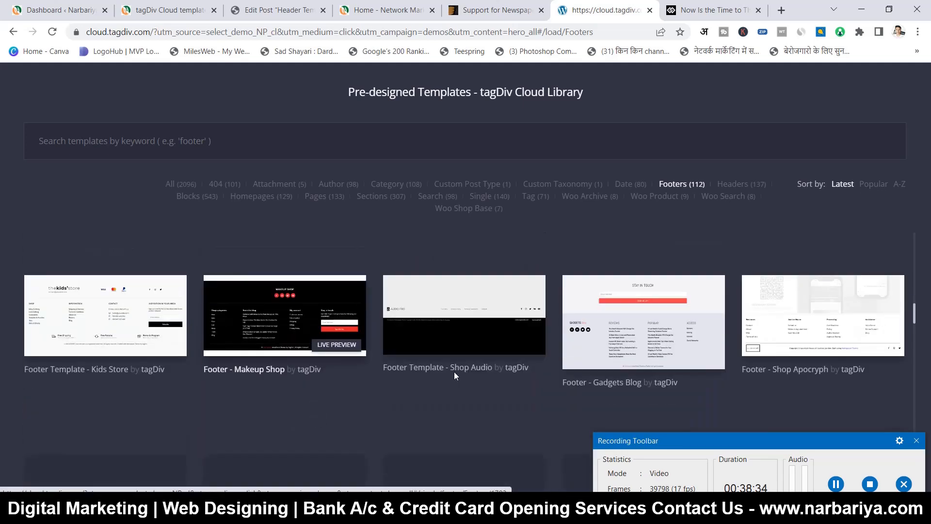
scroll(740, 354, down, 3)
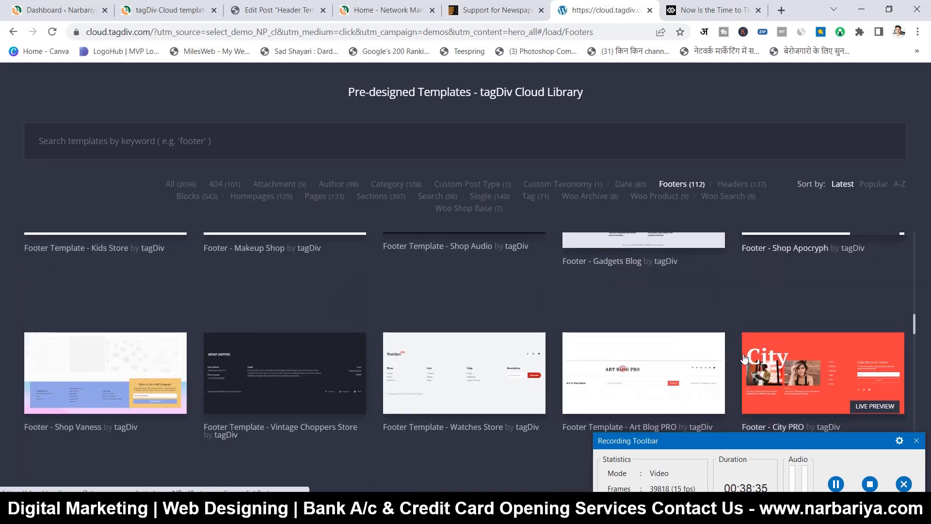
scroll(744, 358, down, 4)
scroll(557, 347, up, 4)
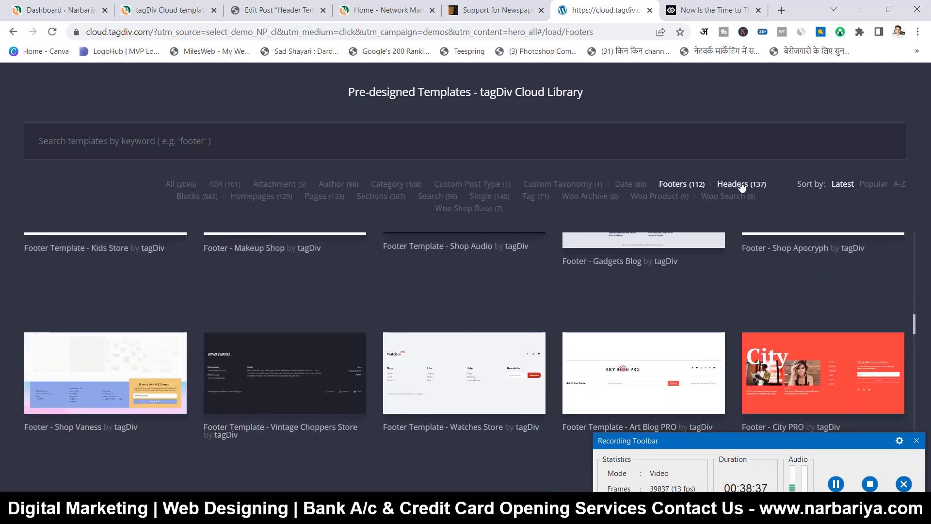
- Switch the library to the Headers category and examine the available header template designs
click(742, 185)
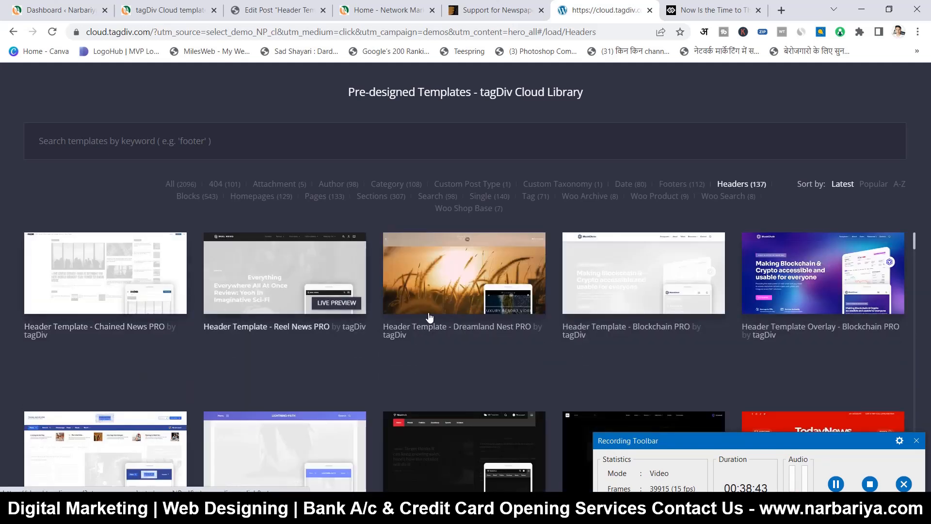
scroll(795, 272, down, 3)
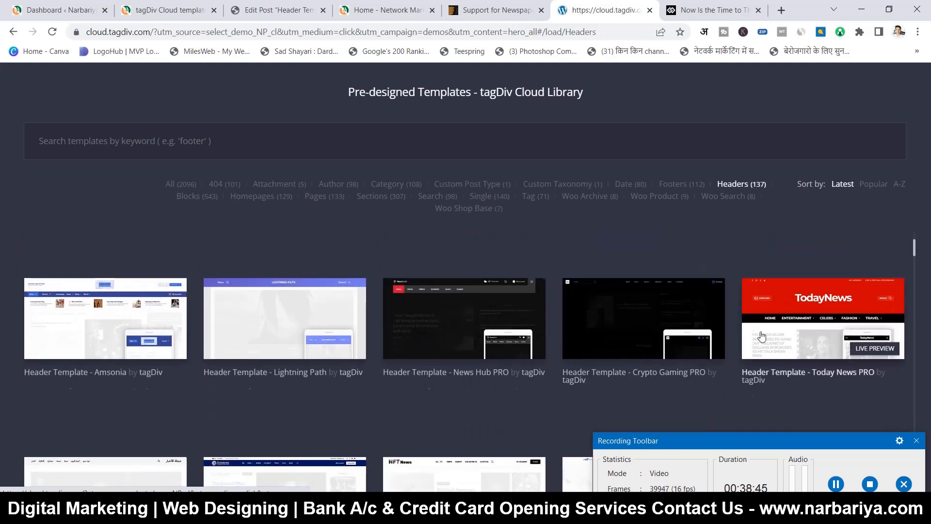
scroll(761, 335, down, 1)
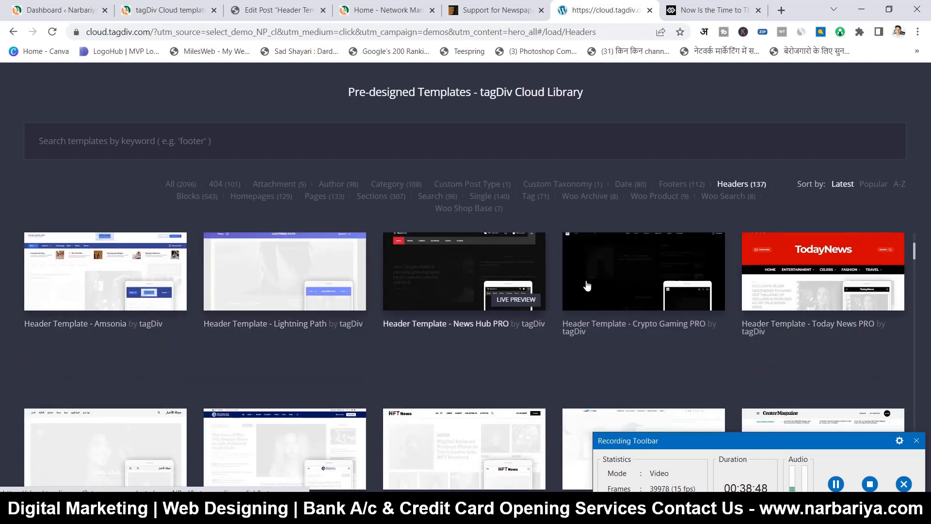
scroll(819, 276, down, 4)
scroll(764, 310, up, 1)
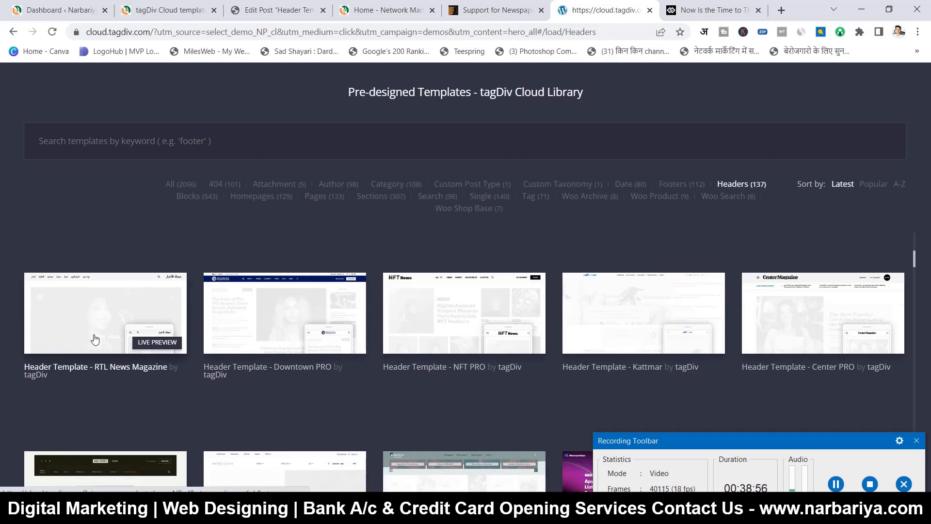
scroll(94, 340, down, 3)
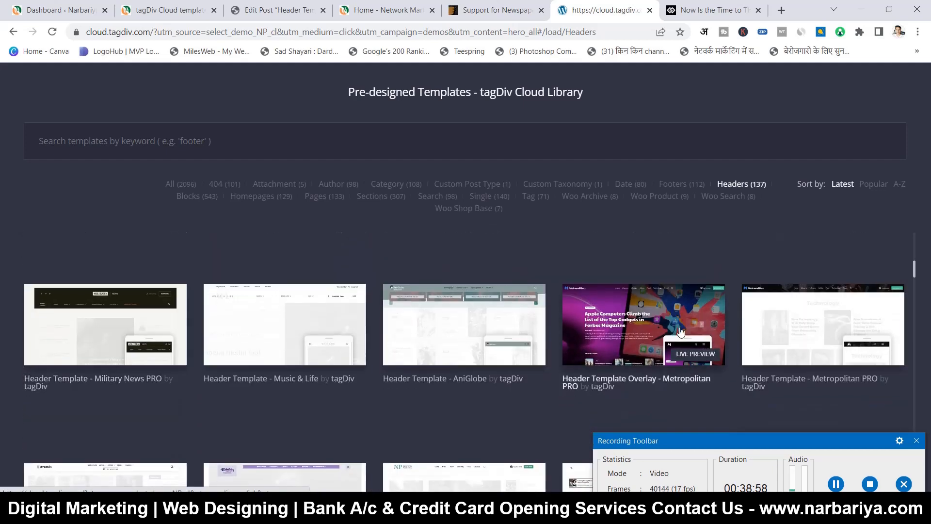
scroll(672, 336, down, 3)
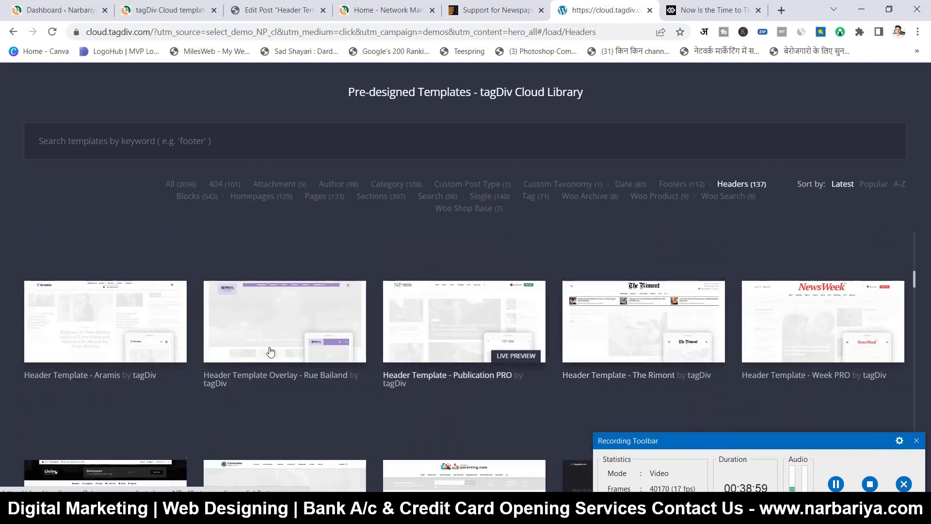
scroll(381, 312, down, 10)
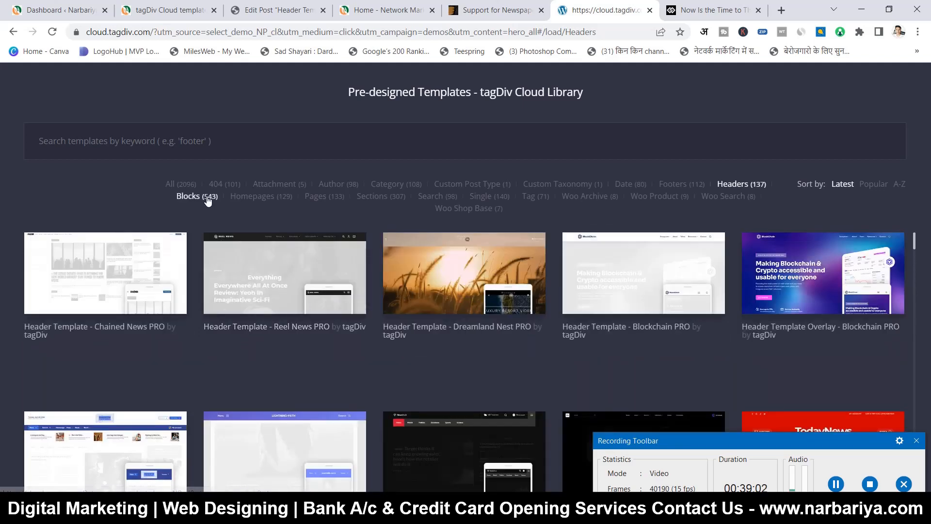
- List the Homepages templates and survey the homepage layouts on offer
click(255, 199)
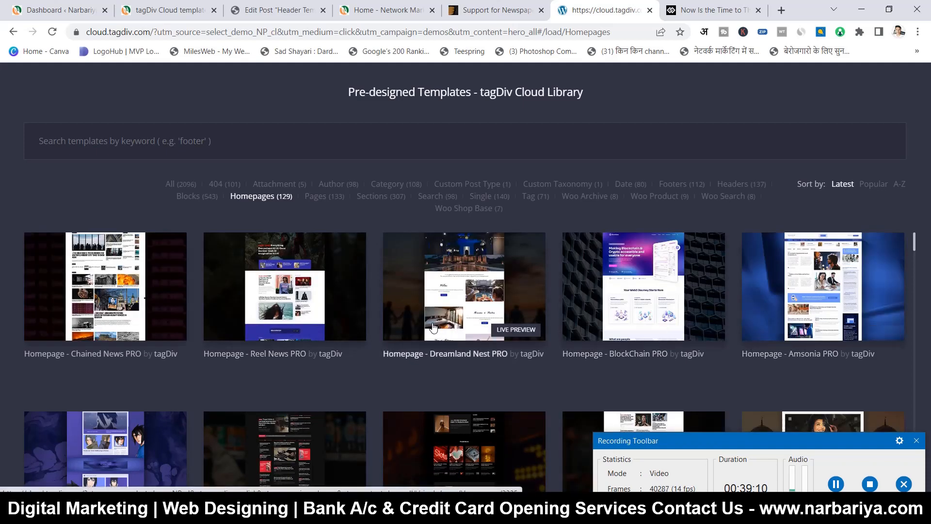
scroll(345, 340, down, 3)
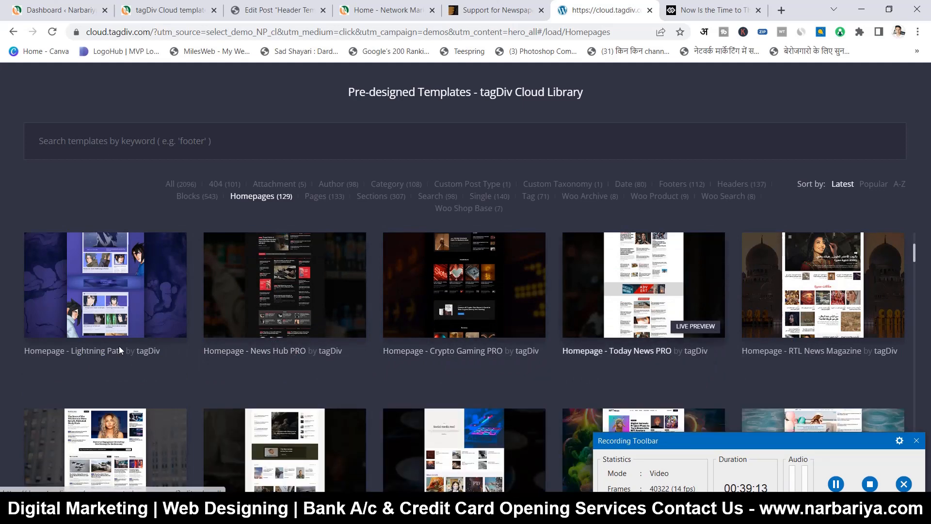
scroll(215, 362, down, 3)
scroll(380, 313, down, 3)
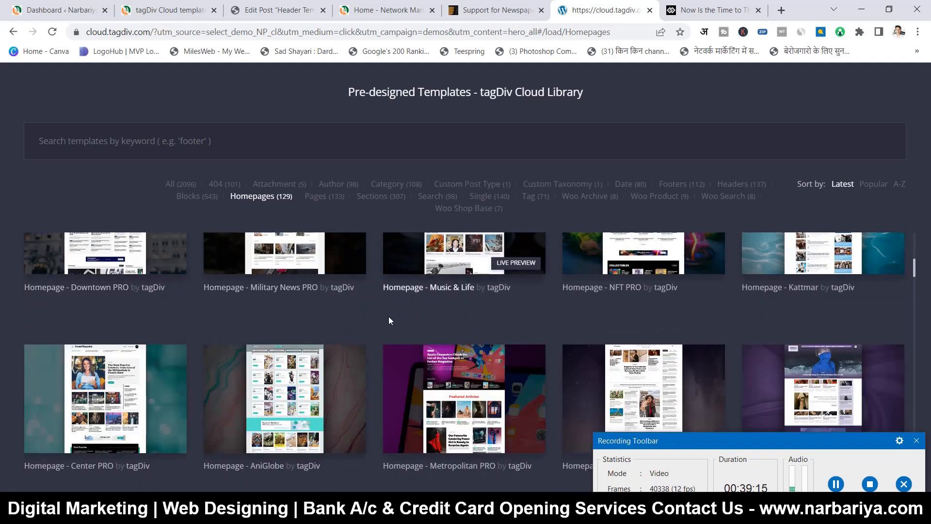
scroll(389, 318, down, 3)
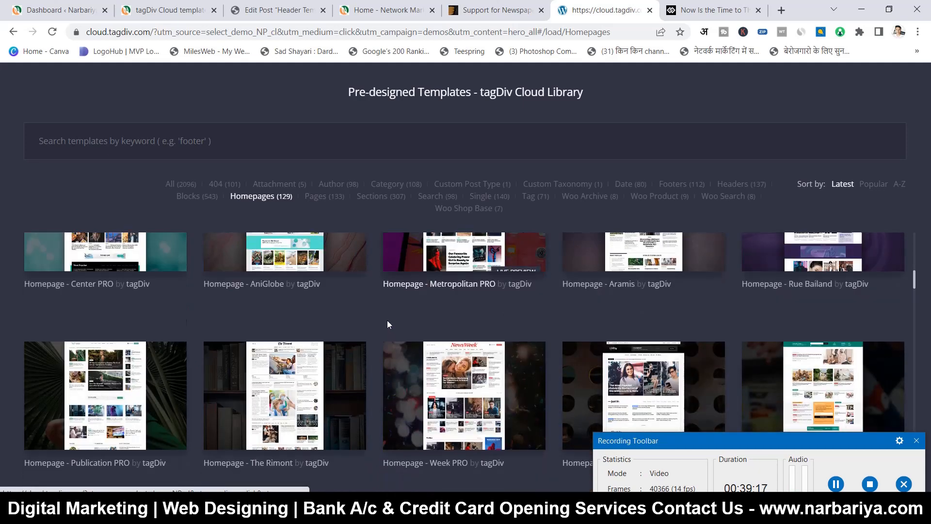
scroll(387, 324, down, 3)
scroll(387, 324, up, 10)
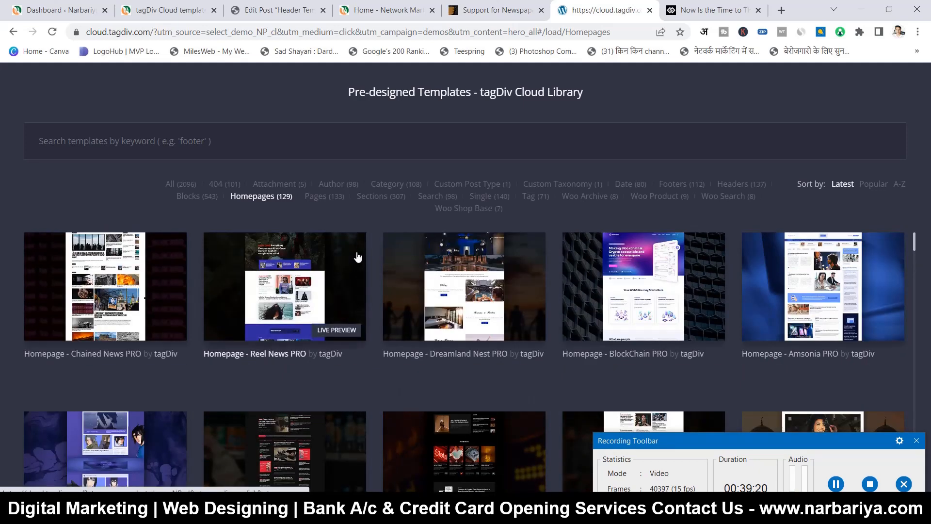
- Display the Pages category and browse its templates, such as login, checkout and account pages
click(326, 197)
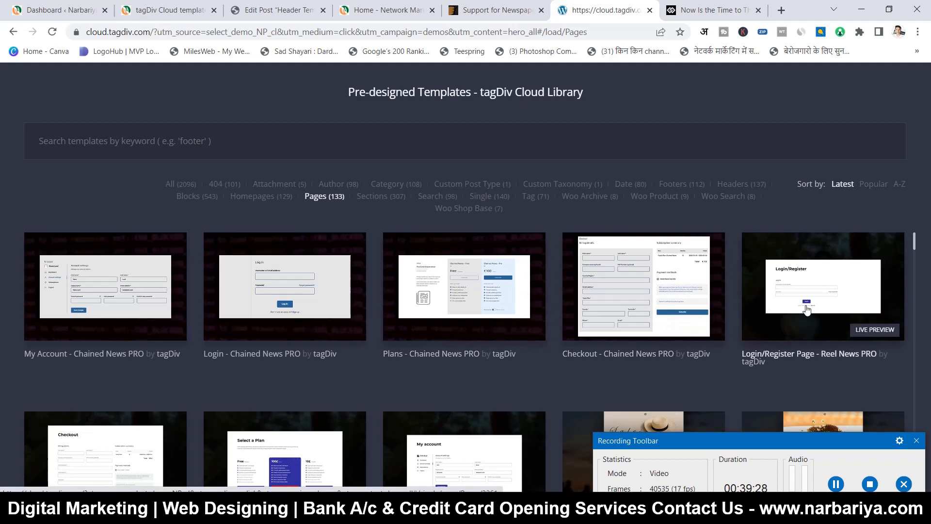
scroll(798, 290, down, 3)
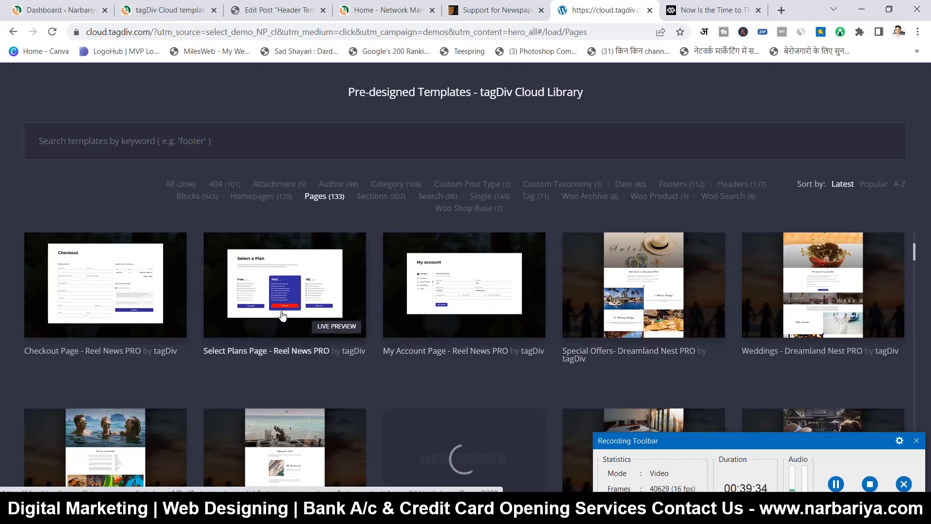
scroll(243, 320, down, 5)
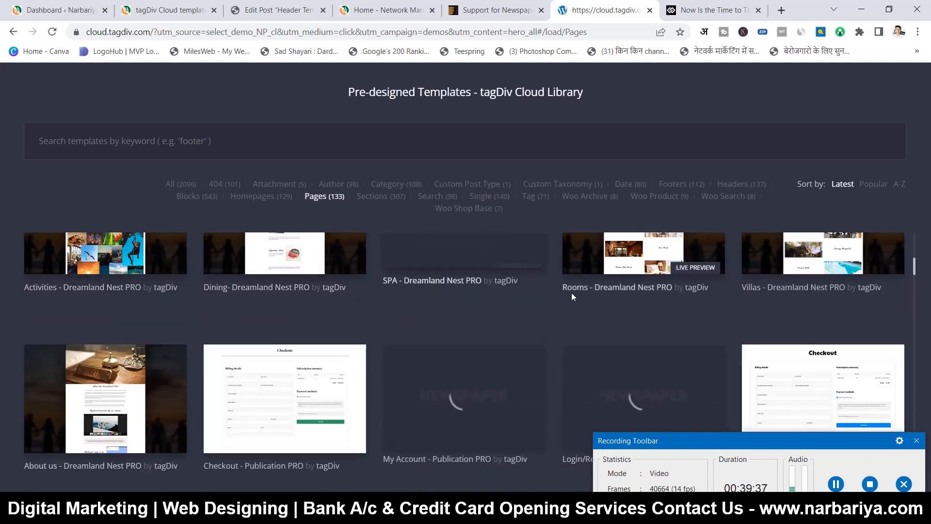
scroll(571, 295, down, 4)
scroll(564, 327, down, 2)
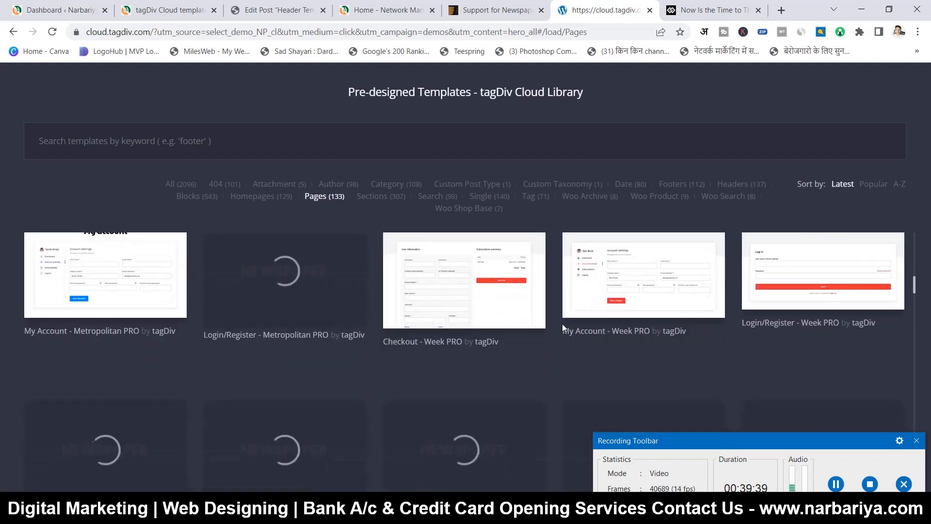
- Finish browsing the Pages templates, then show the Woo Product category and look over its product page designs
scroll(472, 316, down, 3)
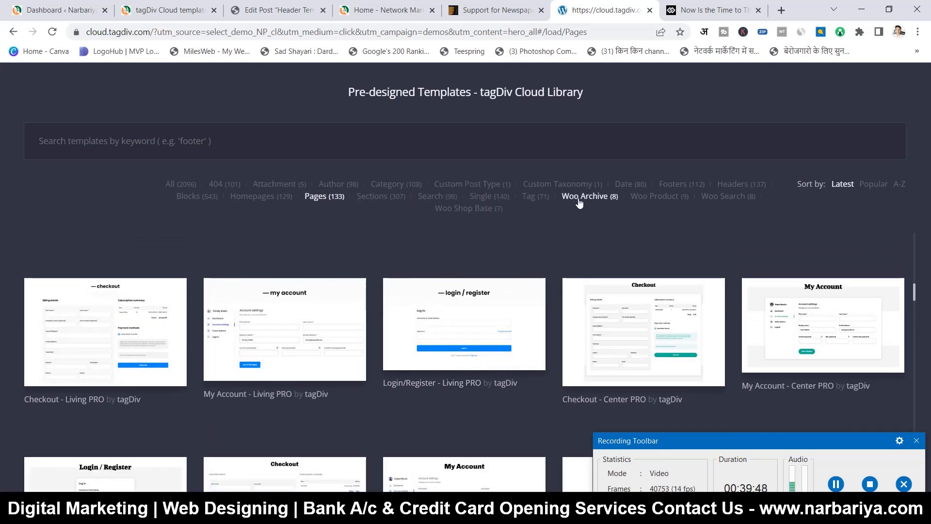
click(659, 197)
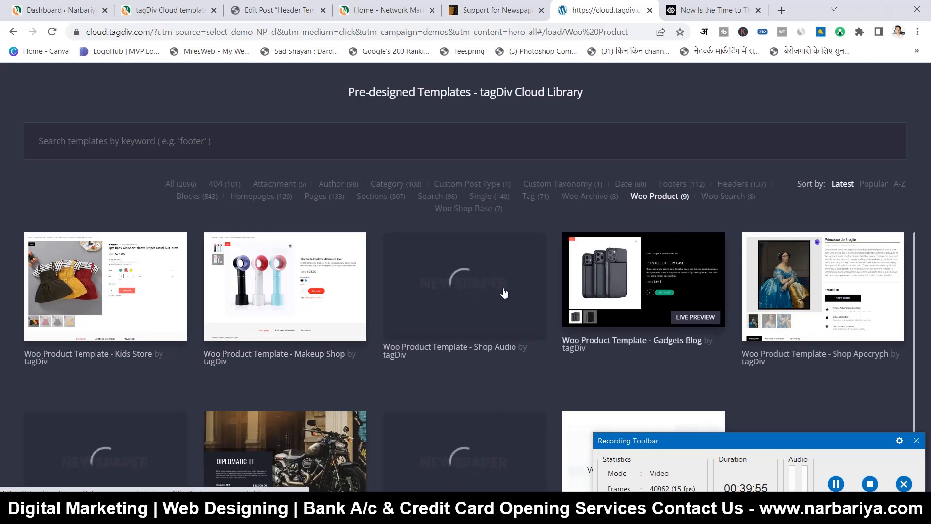
scroll(669, 334, down, 1)
scroll(661, 334, up, 1)
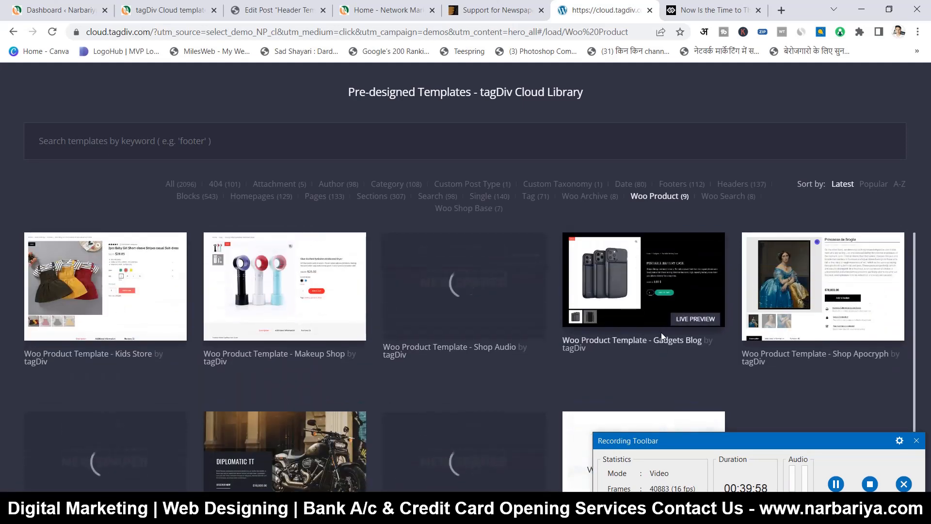
- Switch the library to the Woo Shop Base category and look over its shop page templates
click(457, 210)
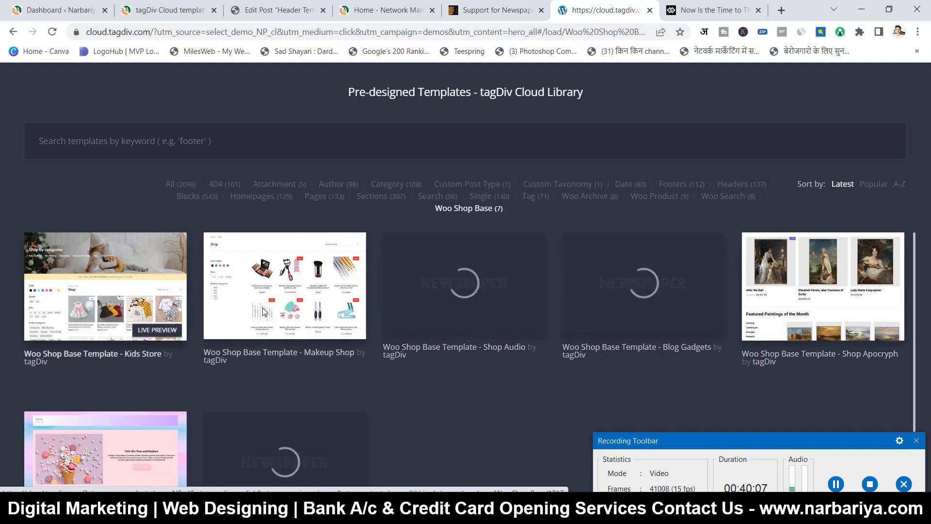
scroll(665, 332, down, 2)
scroll(452, 365, up, 1)
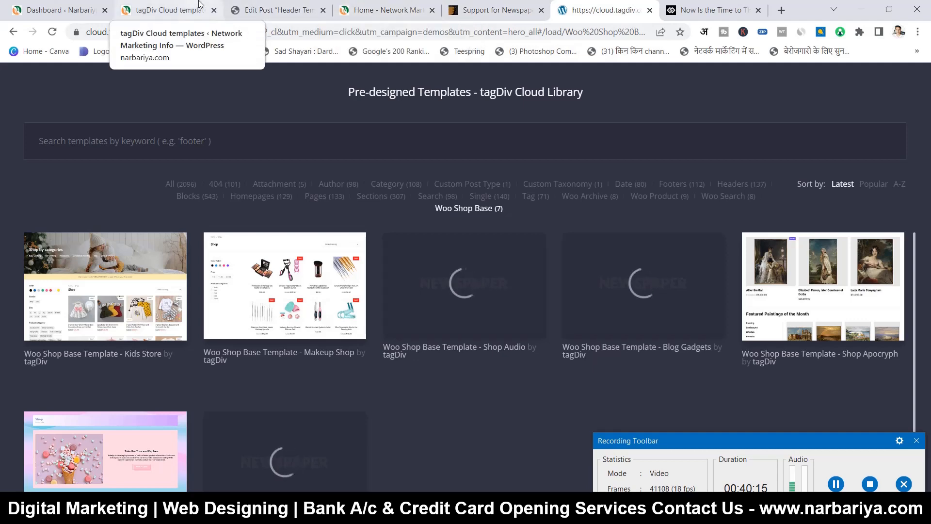
- Return to the header template in tagDiv Composer and open the settings of the weather element in the top bar
click(263, 4)
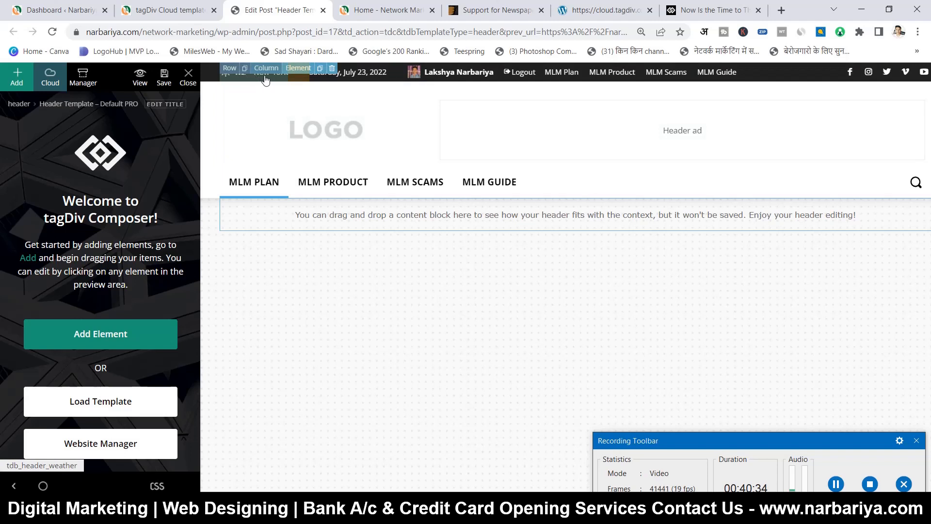
click(255, 76)
click(255, 76)
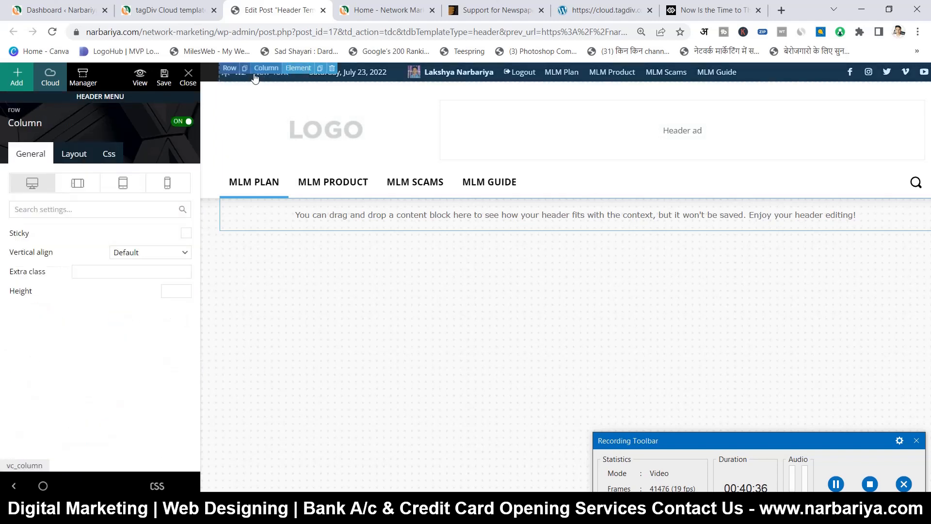
click(296, 70)
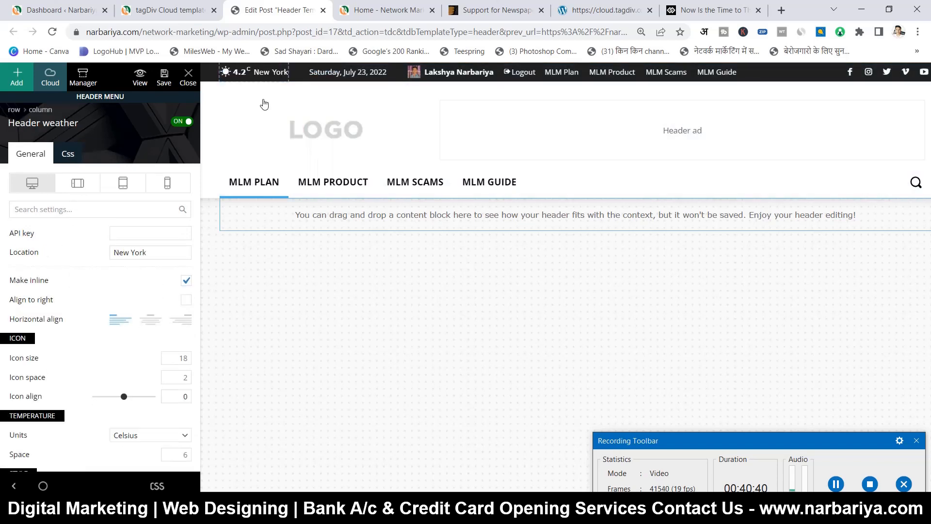
- Set the header weather element's location to india
mouse_move(270, 73)
triple_click(128, 258)
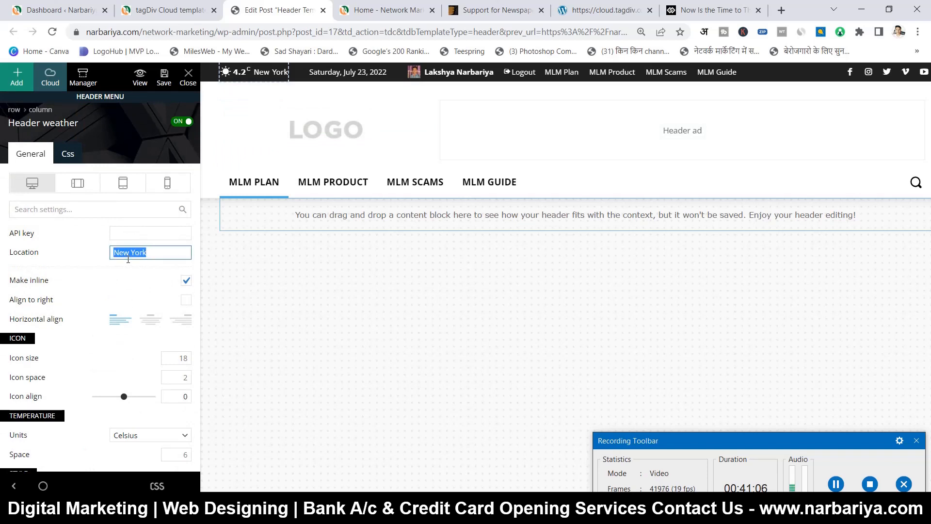
key(BackSpace)
text(india)
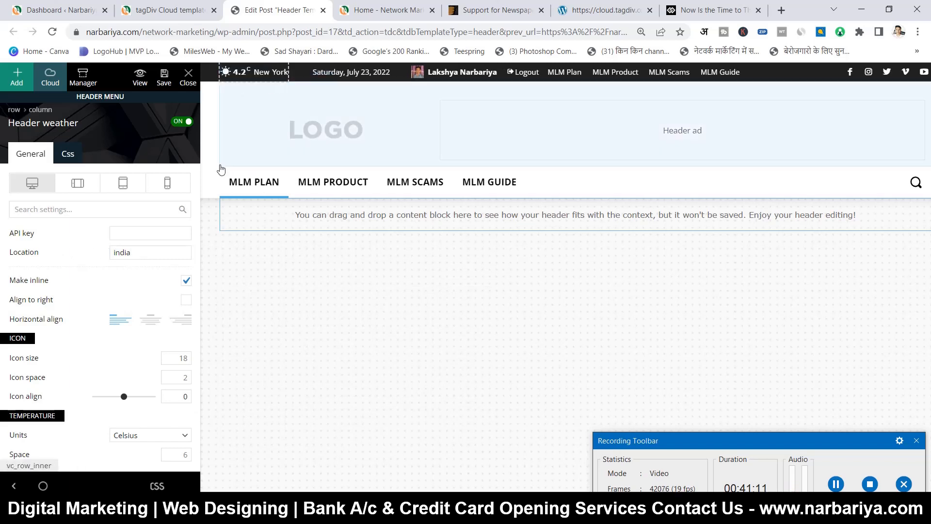
- Review the weather element's icon, temperature and style settings, then delete the element from the header's top bar
scroll(83, 221, down, 3)
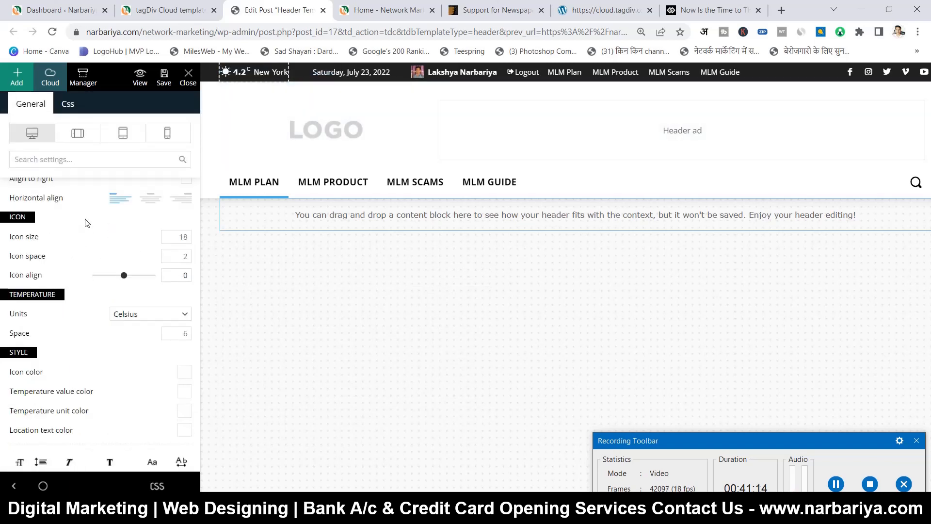
scroll(86, 223, up, 3)
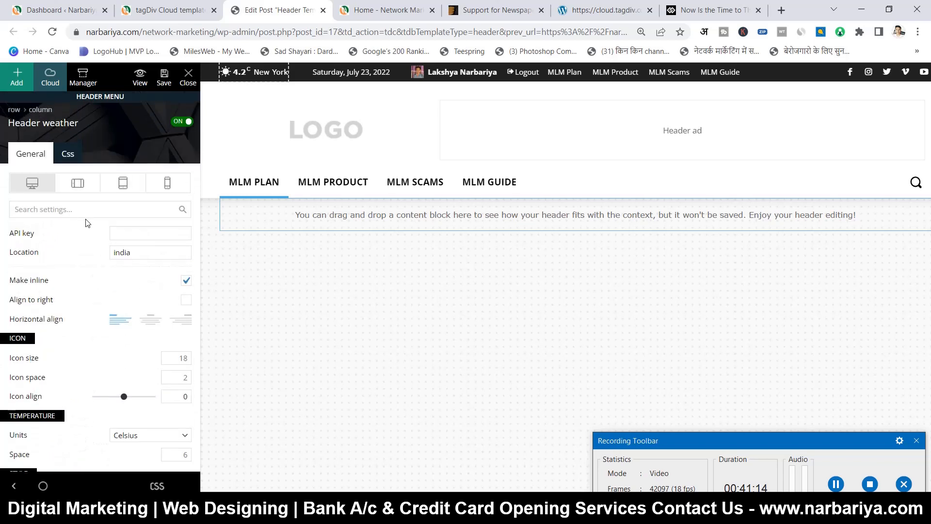
click(127, 228)
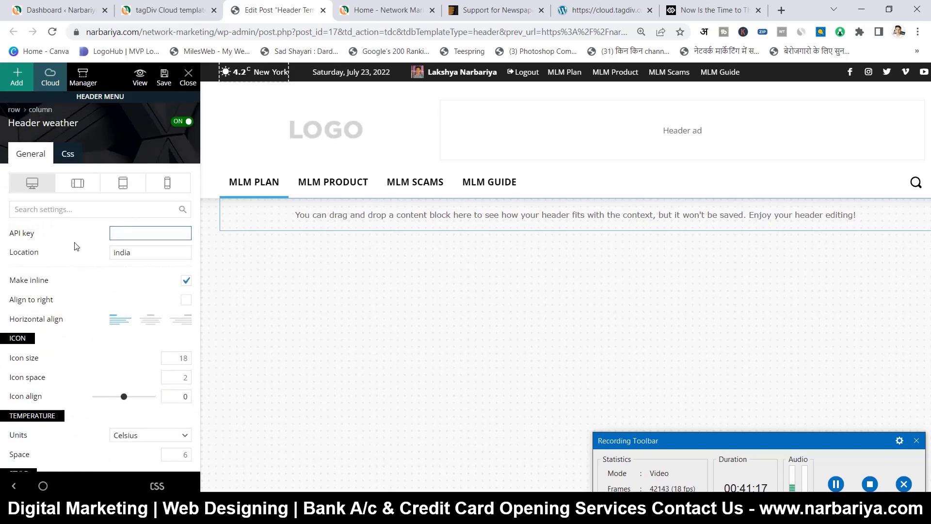
scroll(77, 246, down, 3)
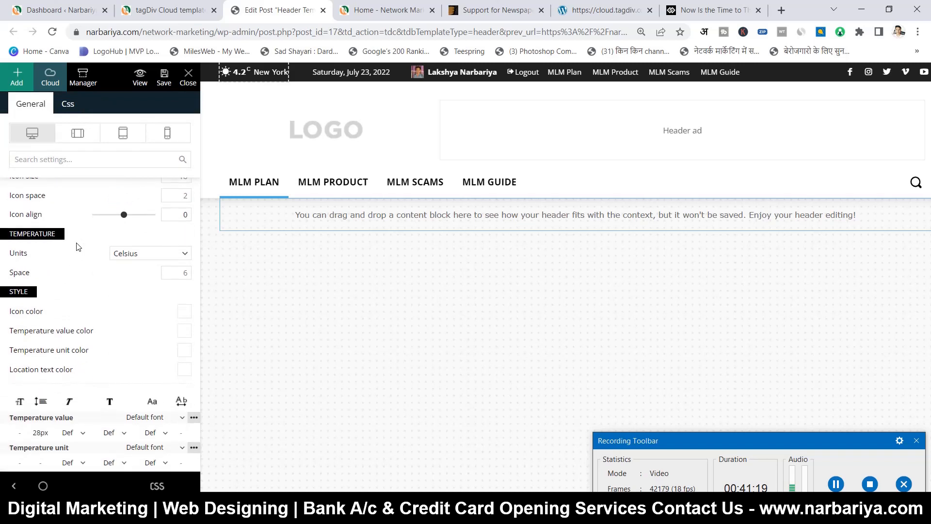
scroll(77, 247, down, 2)
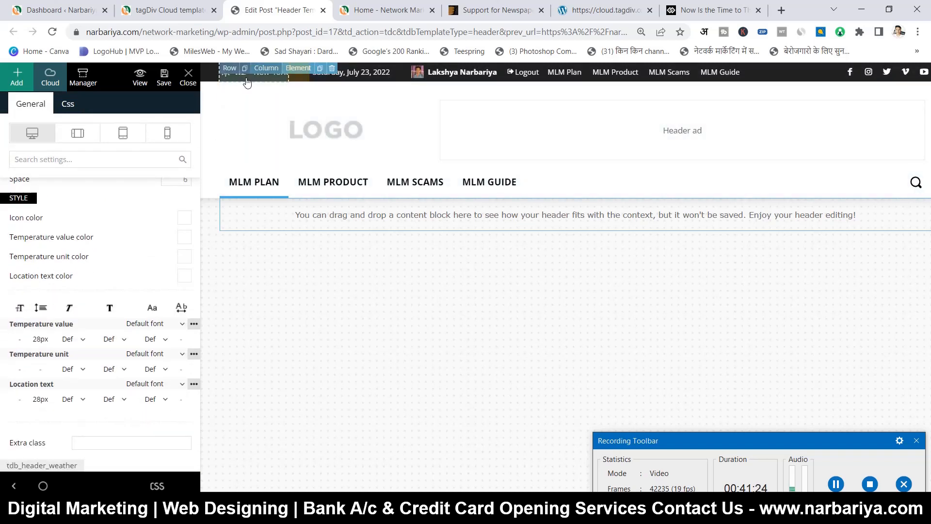
scroll(121, 273, up, 5)
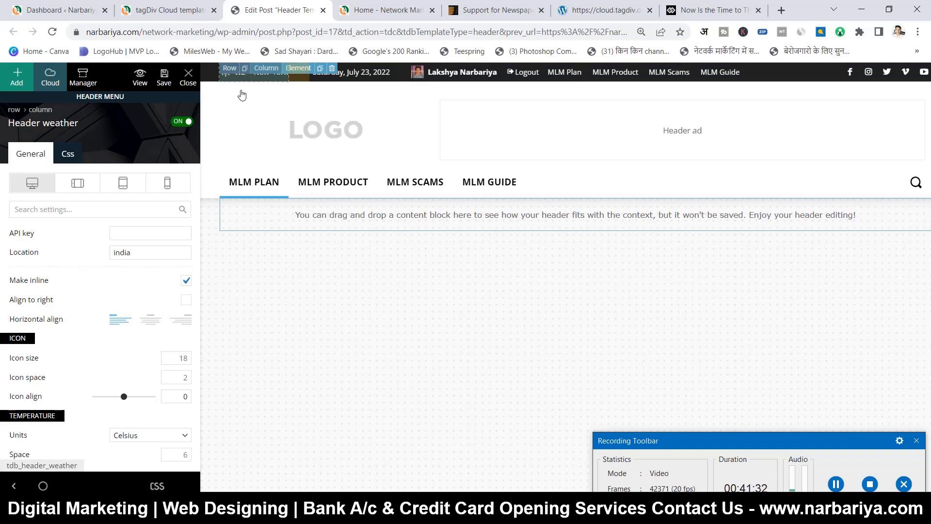
key(Delete)
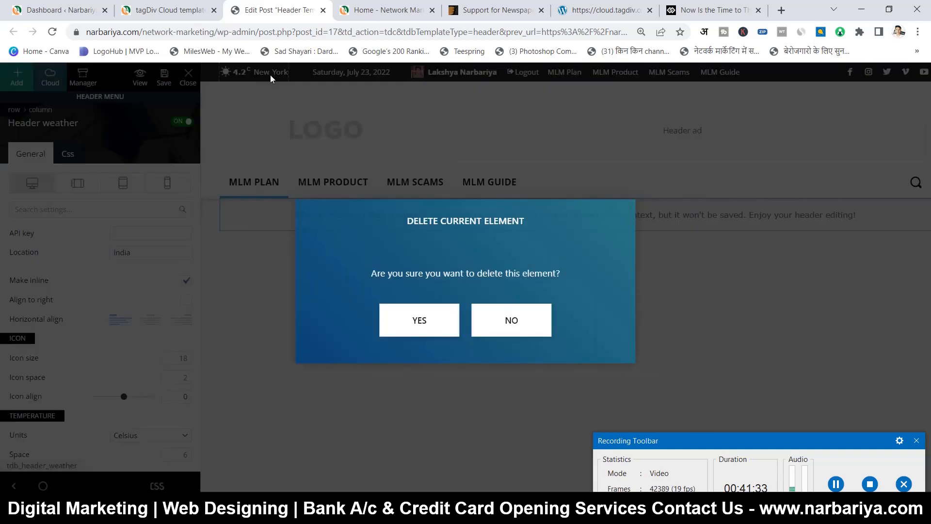
click(432, 323)
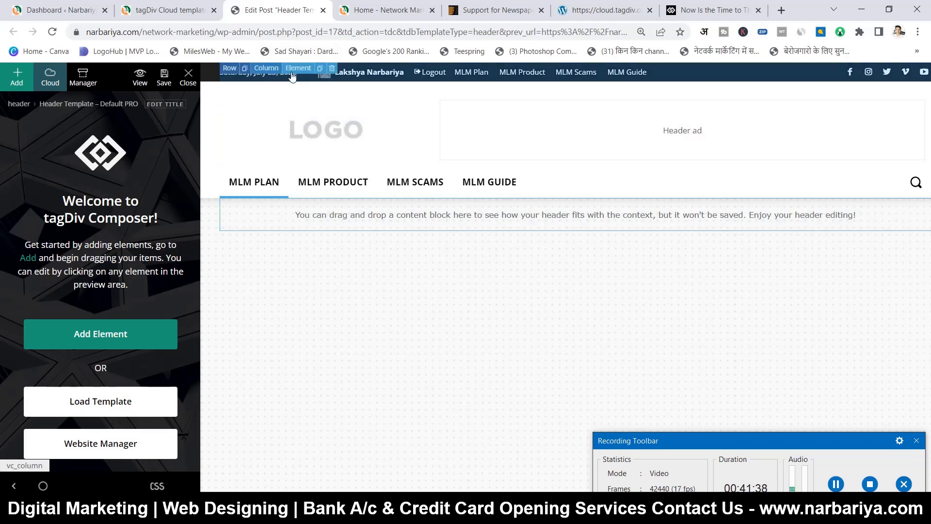
- Open the header date element's settings, preview the header in the phone layout, and return to the desktop layout
click(270, 76)
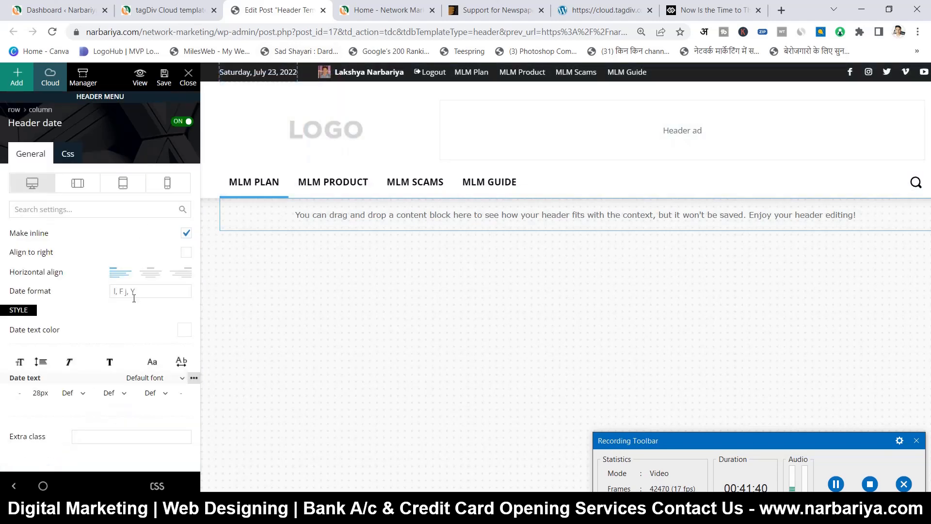
click(121, 291)
click(99, 293)
click(165, 187)
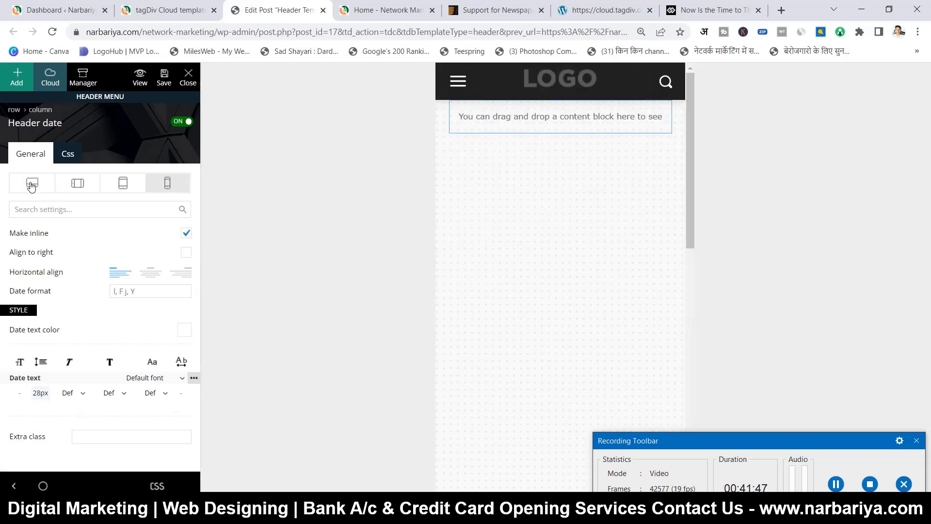
click(32, 187)
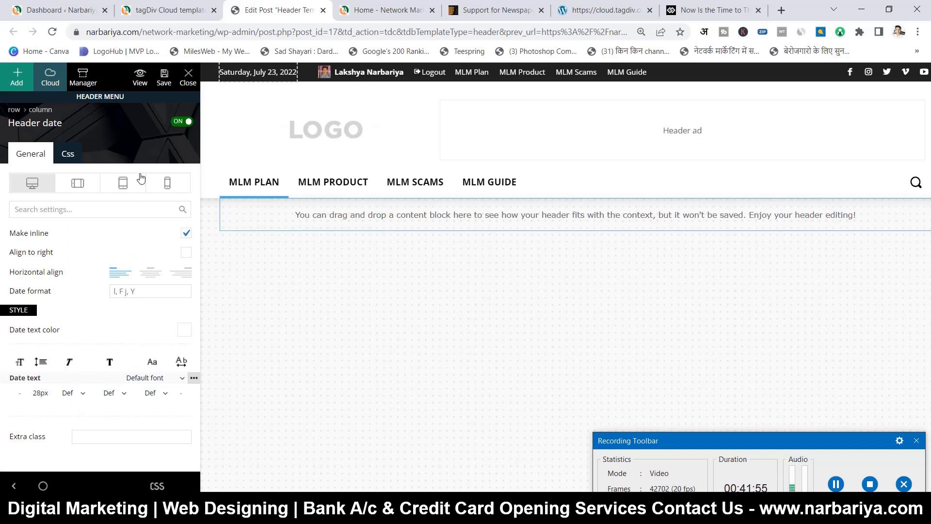
- Look through the header login element's settings and delete the element from the top bar
click(366, 84)
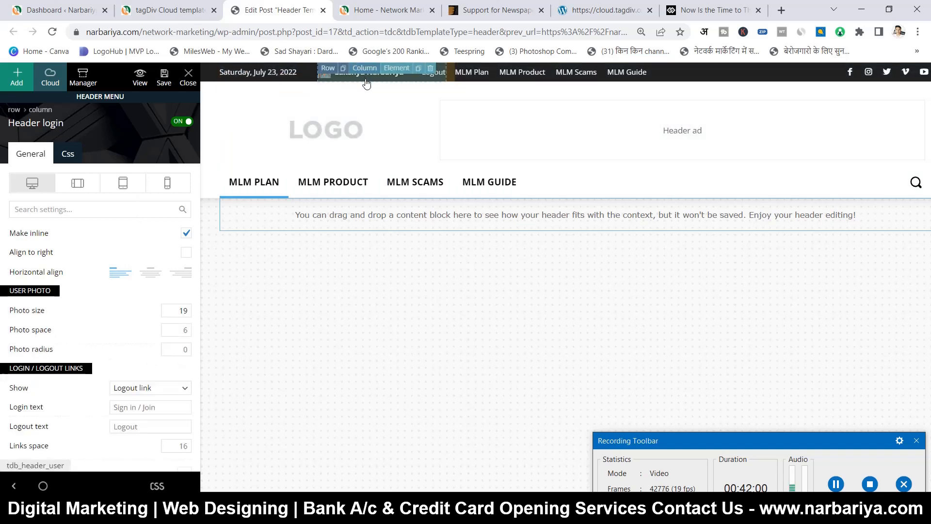
scroll(140, 322, down, 3)
scroll(140, 321, up, 10)
click(431, 69)
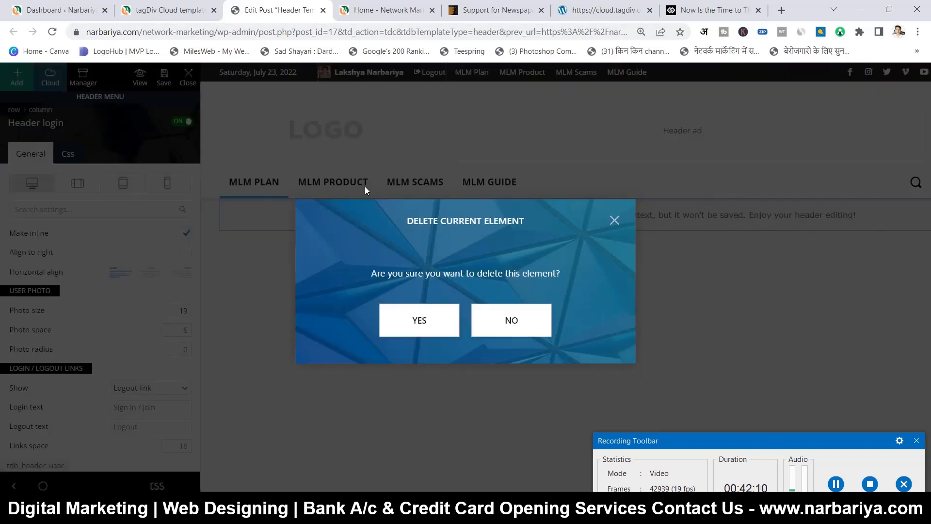
click(420, 321)
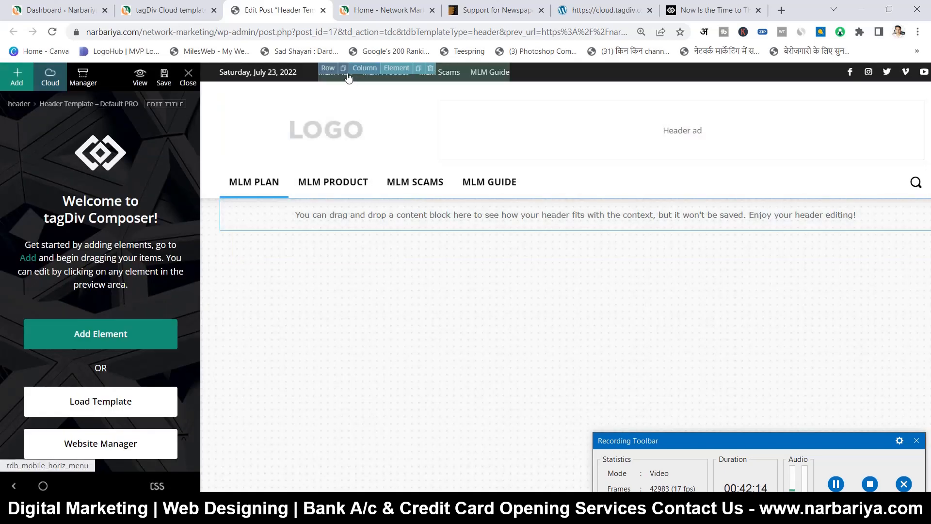
- Review the top bar's mobile horizontal menu settings and assign the menu named top menu to it
click(397, 70)
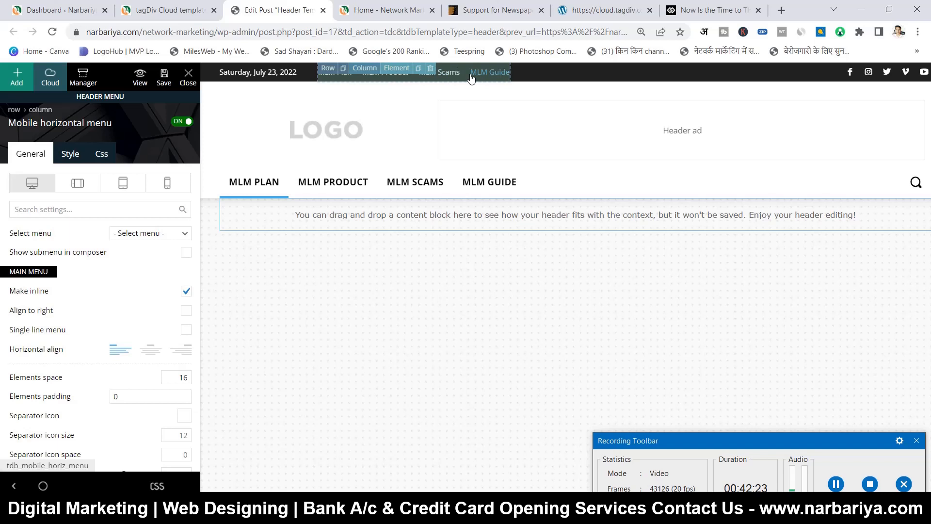
scroll(118, 291, down, 7)
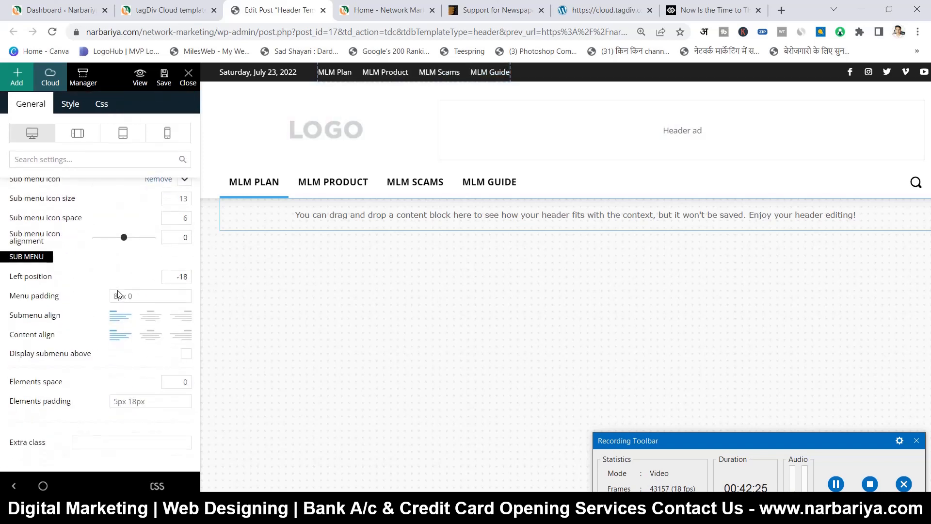
scroll(119, 295, up, 4)
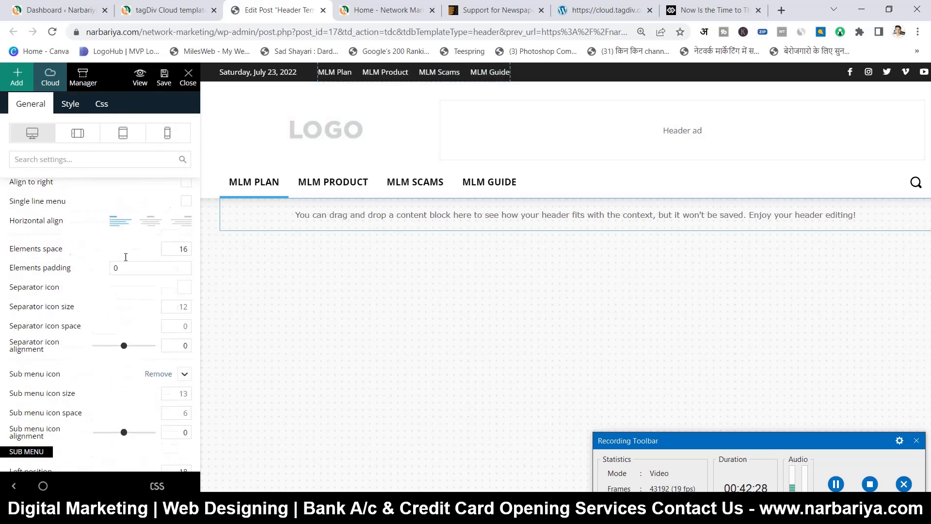
scroll(125, 242, up, 5)
click(137, 234)
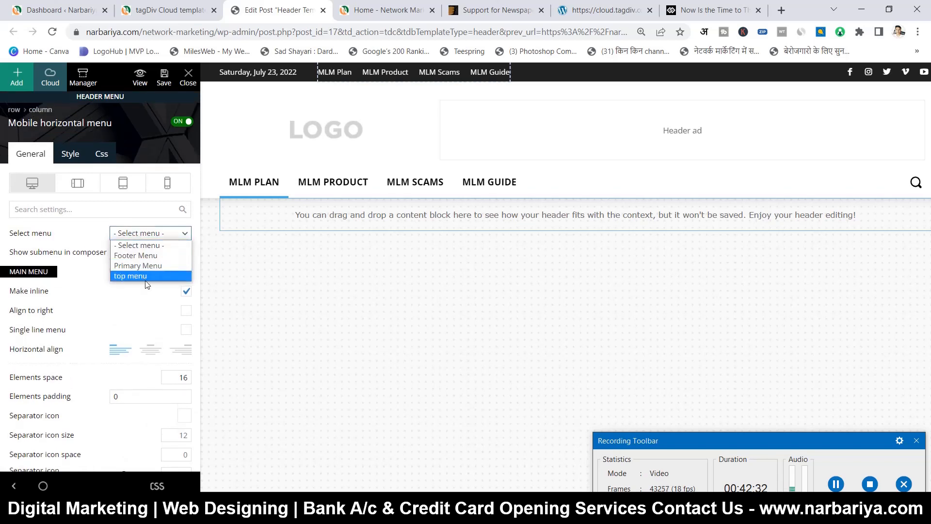
click(144, 277)
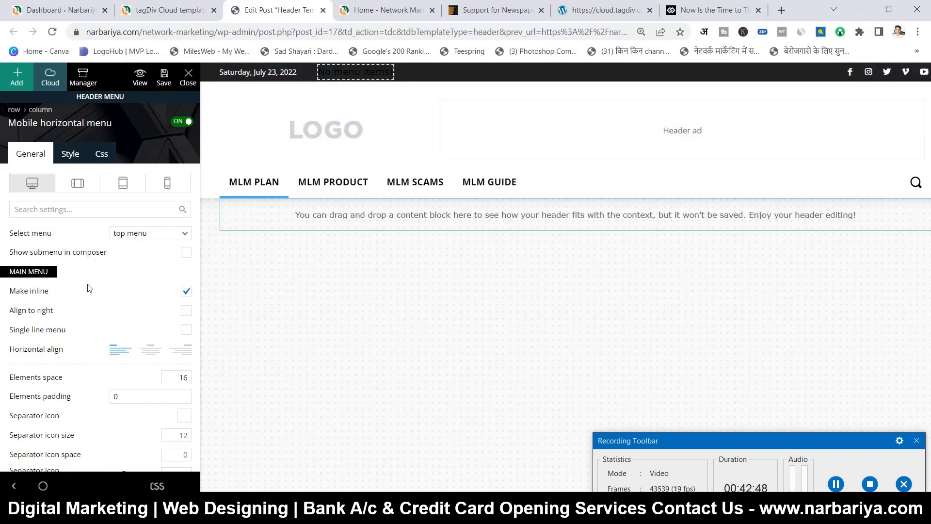
- Examine the mobile horizontal menu's general layout and submenu options, then its style options for colors, fonts and shadow
scroll(141, 286, down, 2)
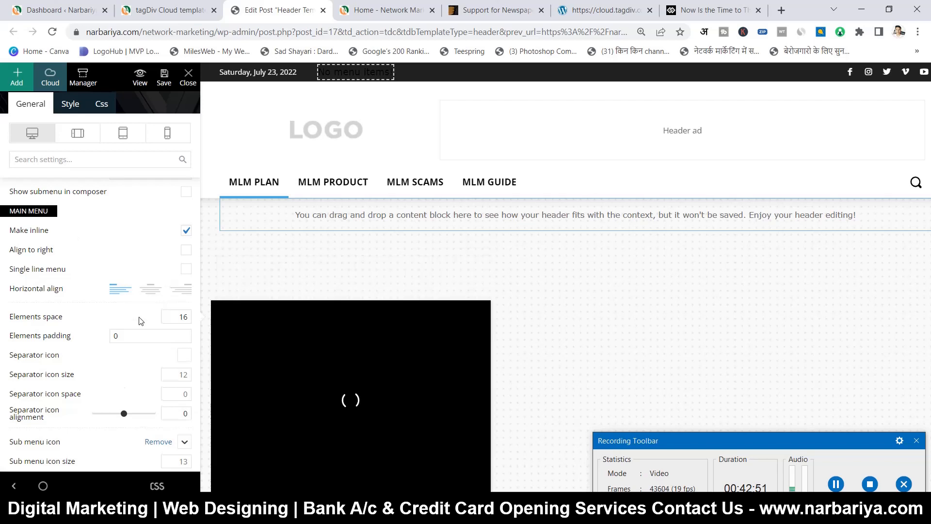
scroll(121, 291, down, 2)
scroll(92, 281, down, 2)
scroll(77, 303, down, 5)
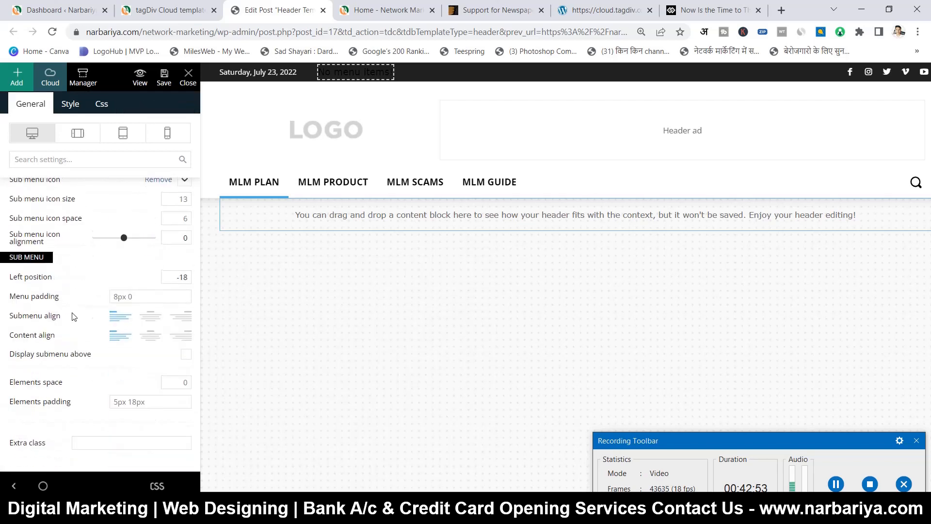
scroll(69, 324, up, 10)
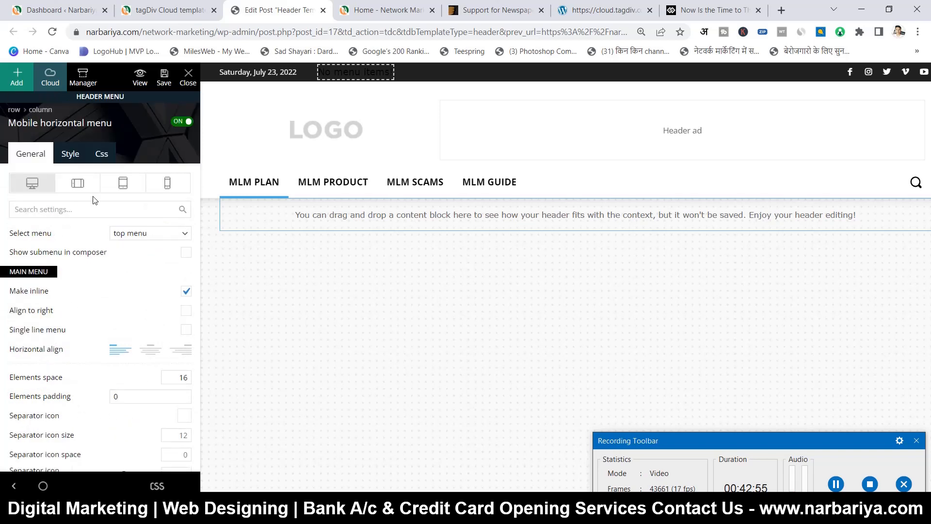
click(69, 155)
scroll(62, 271, down, 3)
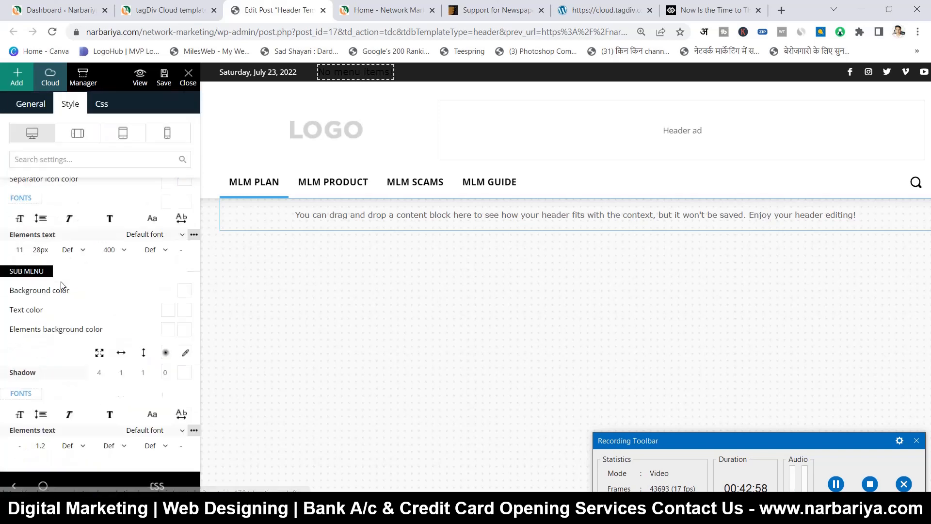
scroll(46, 340, up, 3)
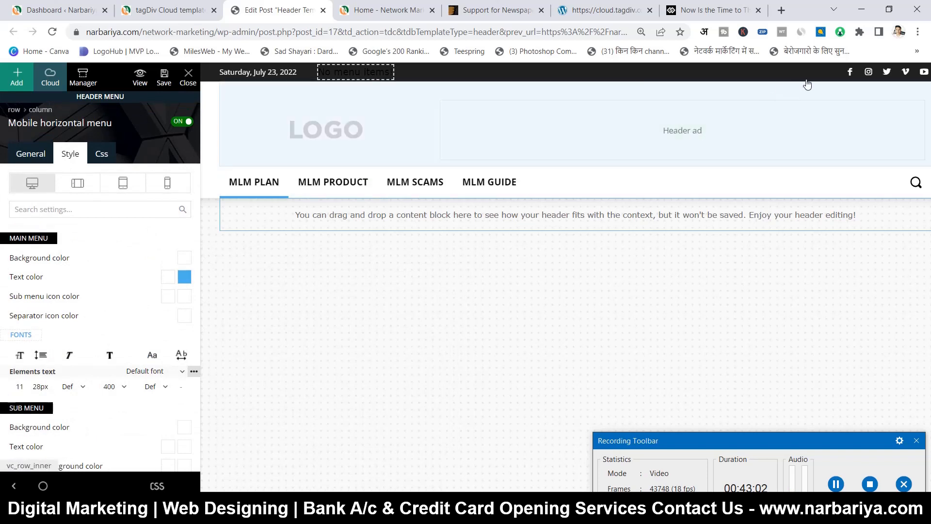
- Review the top bar social icons' general settings, re-entering # as the Facebook link and checking the other networks and layout options
click(878, 77)
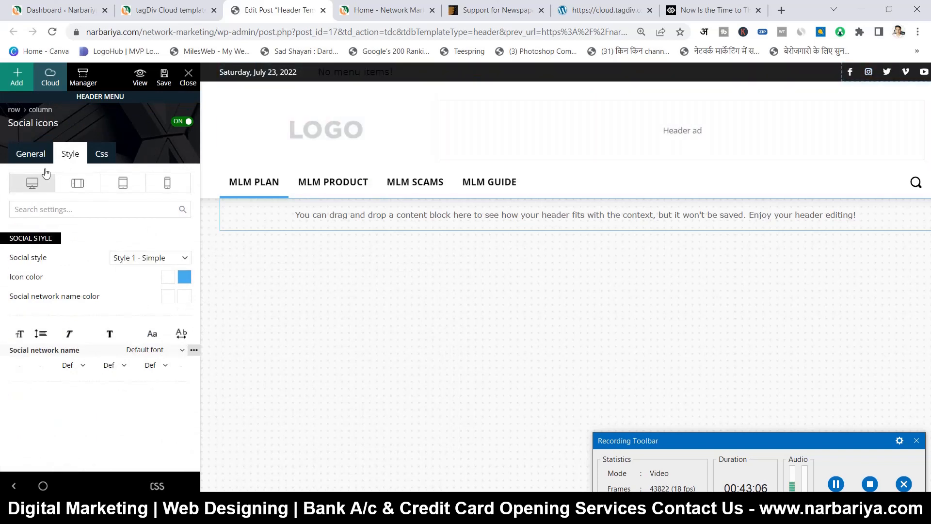
click(35, 154)
scroll(76, 289, down, 3)
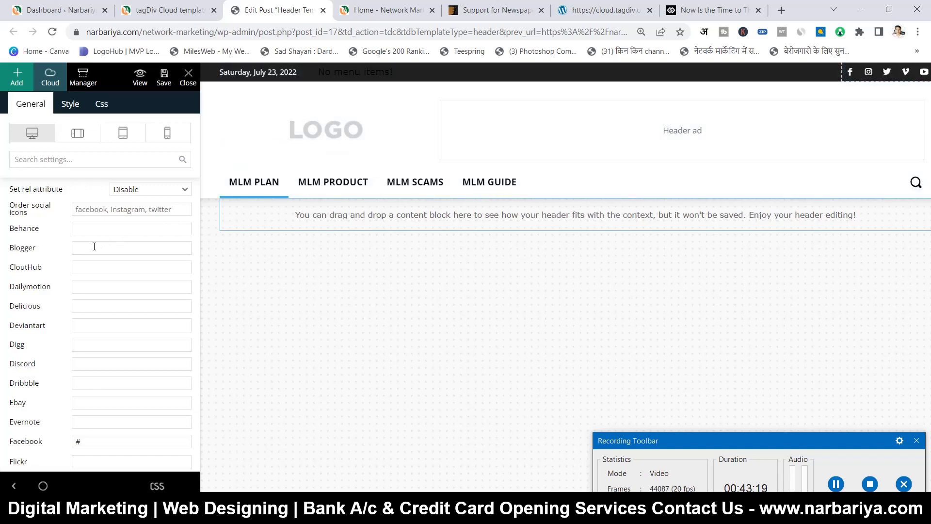
scroll(67, 320, down, 1)
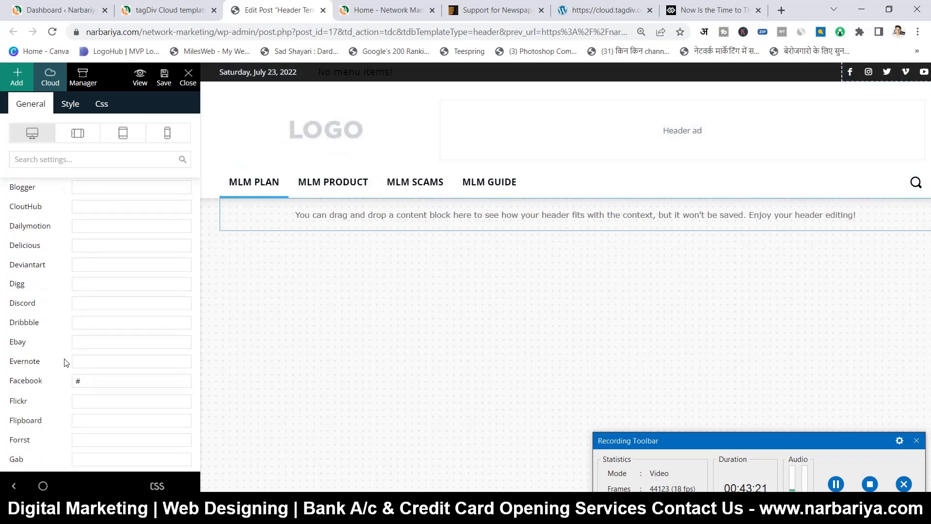
click(91, 382)
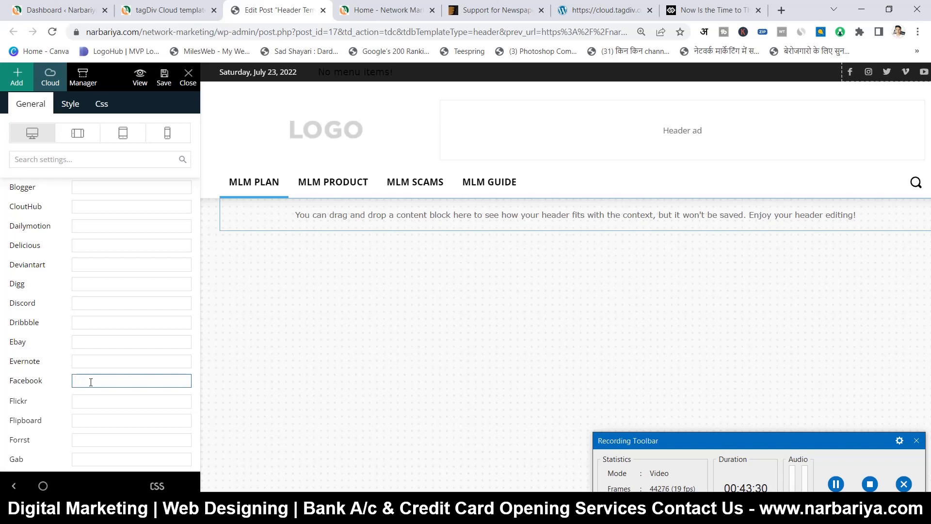
text(#)
click(40, 377)
scroll(40, 373, down, 4)
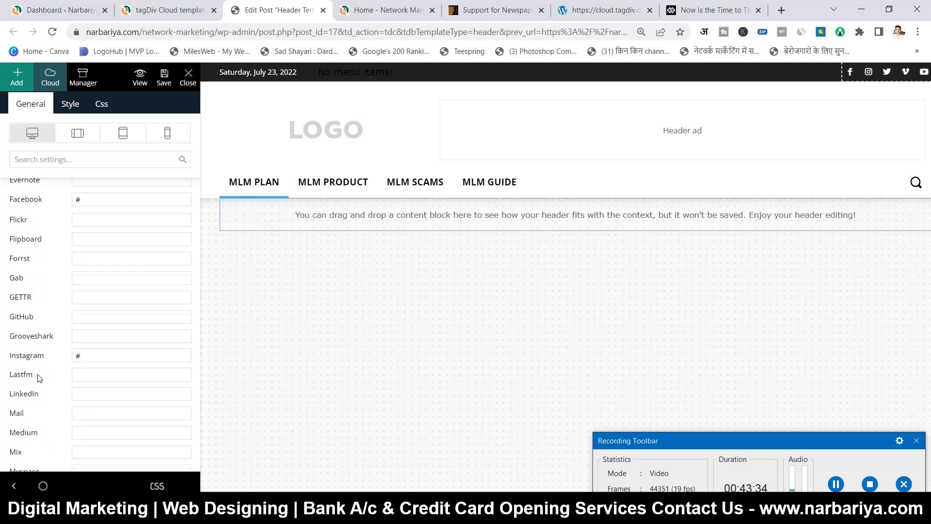
scroll(110, 359, down, 15)
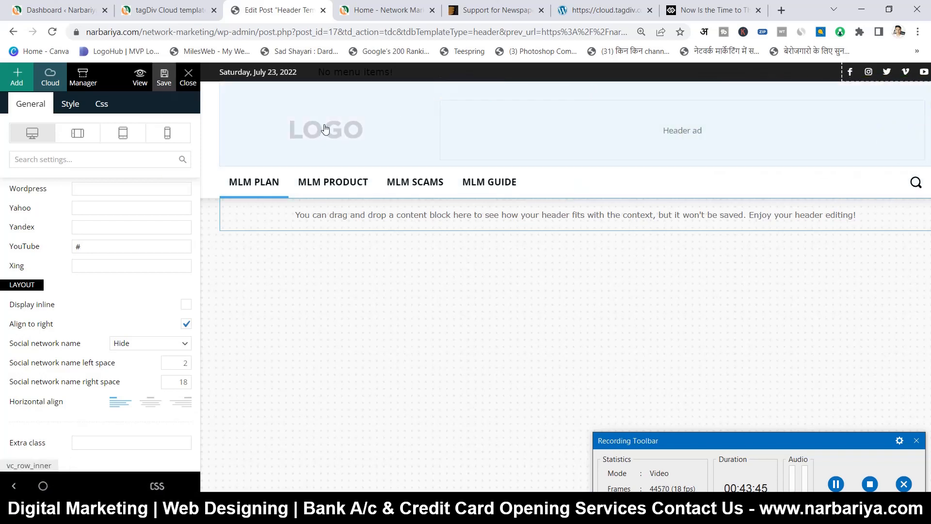
- Examine the header logo's URL and image settings, and check the media library available for choosing the logo image
click(313, 139)
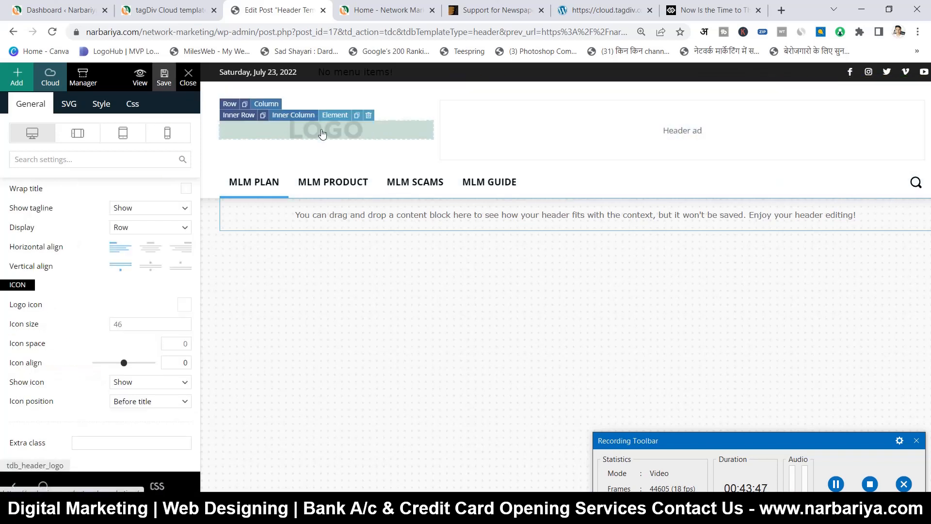
scroll(146, 228, up, 10)
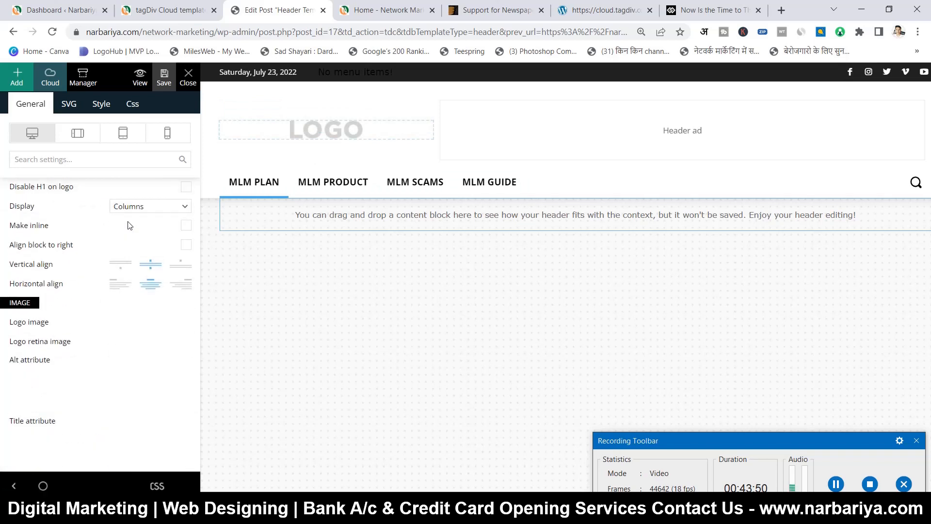
scroll(104, 208, up, 3)
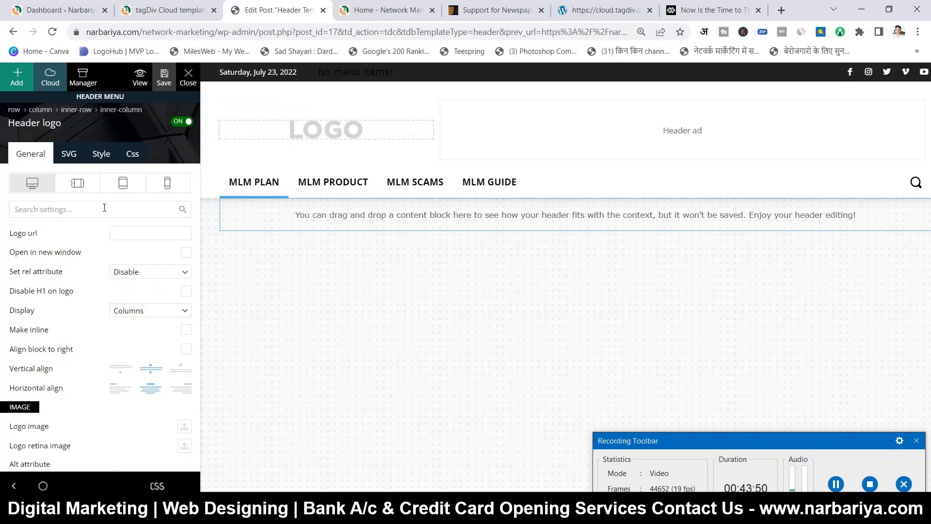
click(134, 232)
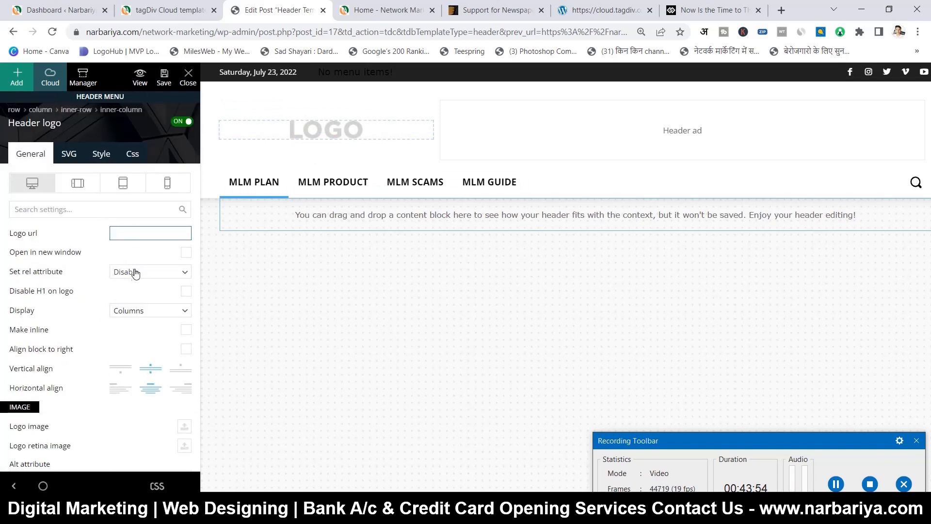
scroll(134, 274, down, 5)
scroll(122, 285, down, 1)
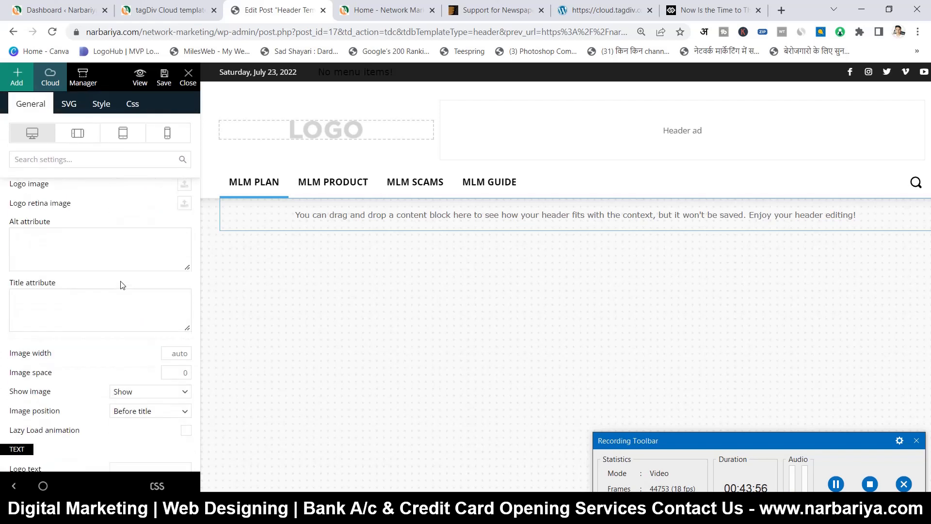
scroll(122, 286, up, 1)
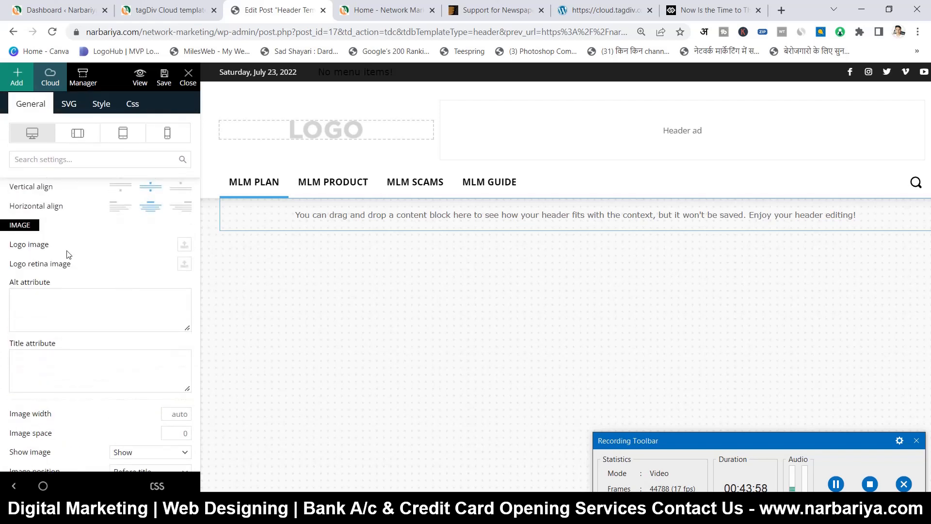
mouse_move(61, 253)
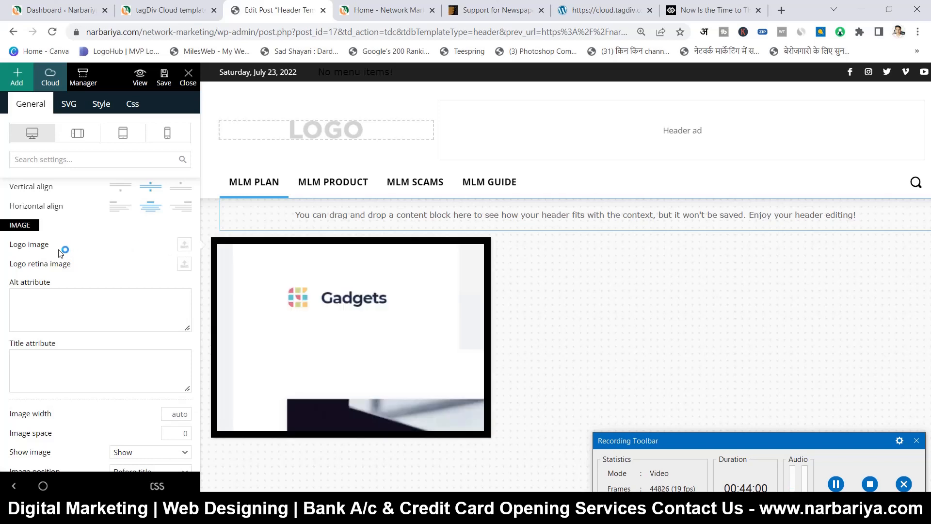
click(183, 245)
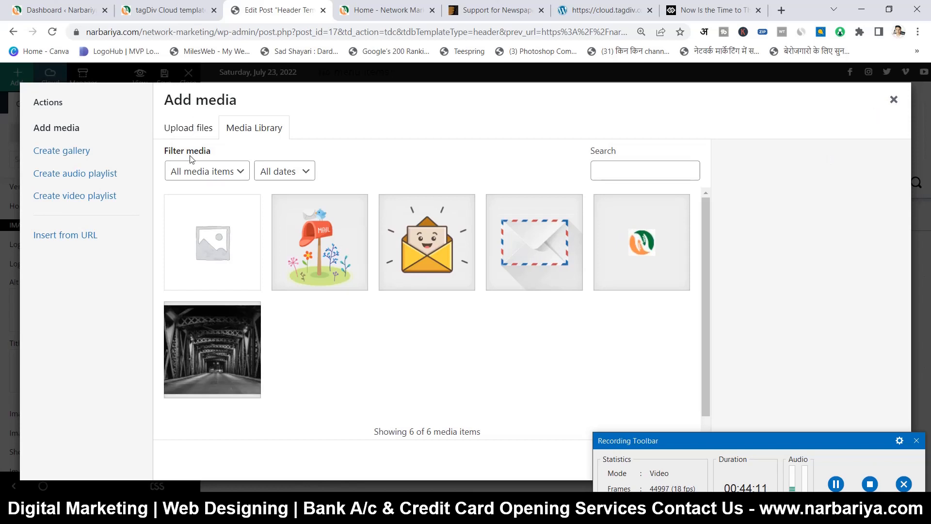
key(Escape)
- Look through the header logo's title attribute, logo text, tagline and icon options, including the icon position choices
scroll(59, 296, down, 1)
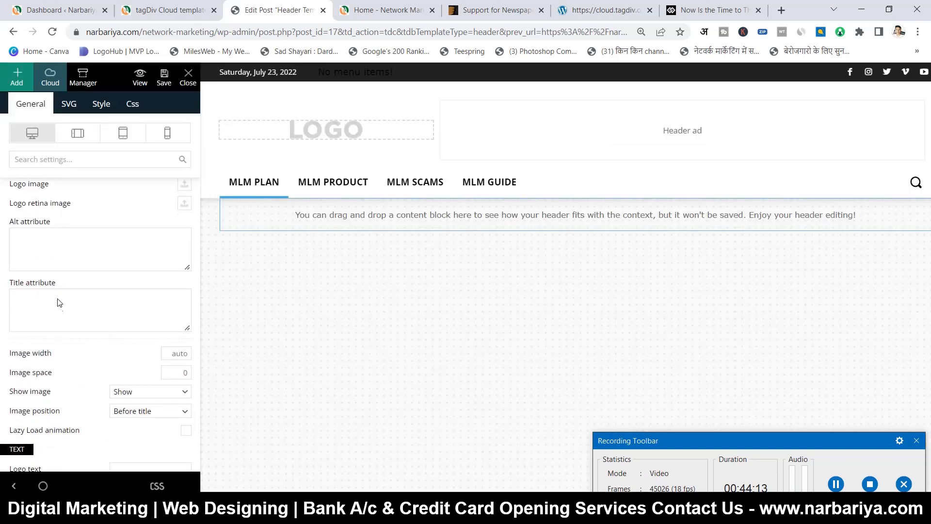
click(58, 305)
scroll(58, 306, down, 3)
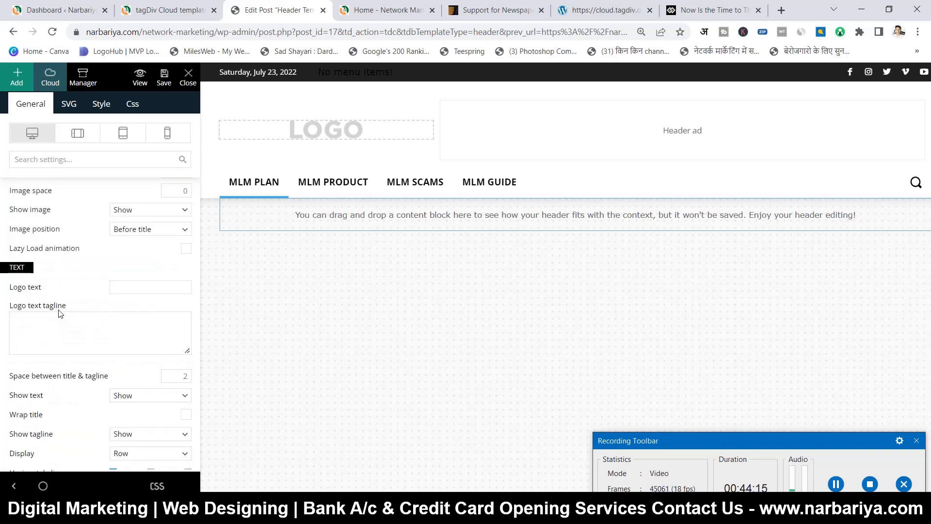
mouse_move(68, 311)
scroll(135, 305, down, 1)
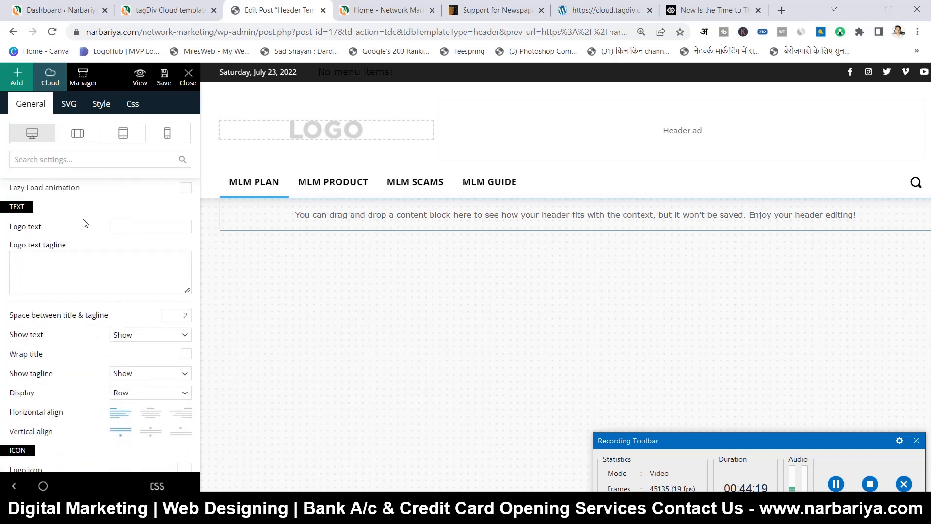
mouse_move(53, 227)
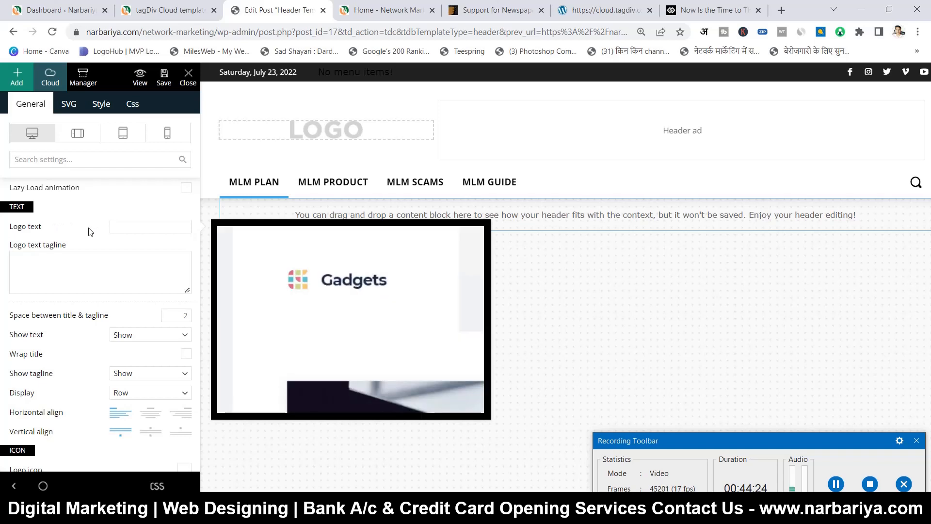
scroll(63, 260, down, 1)
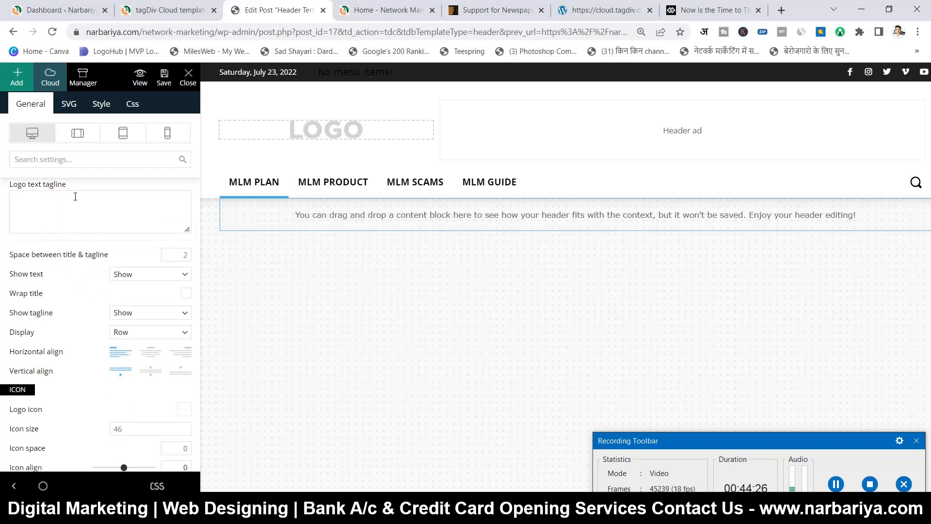
mouse_move(79, 187)
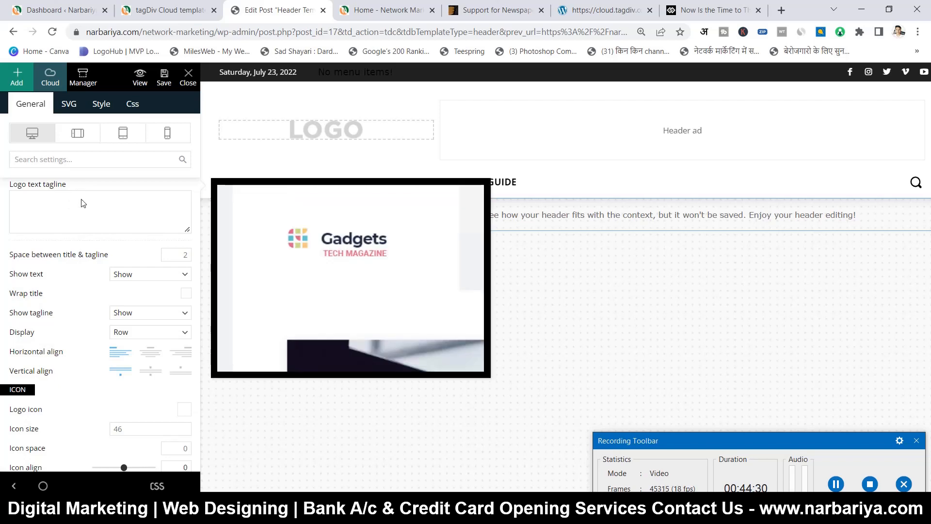
scroll(76, 281, down, 2)
mouse_move(74, 330)
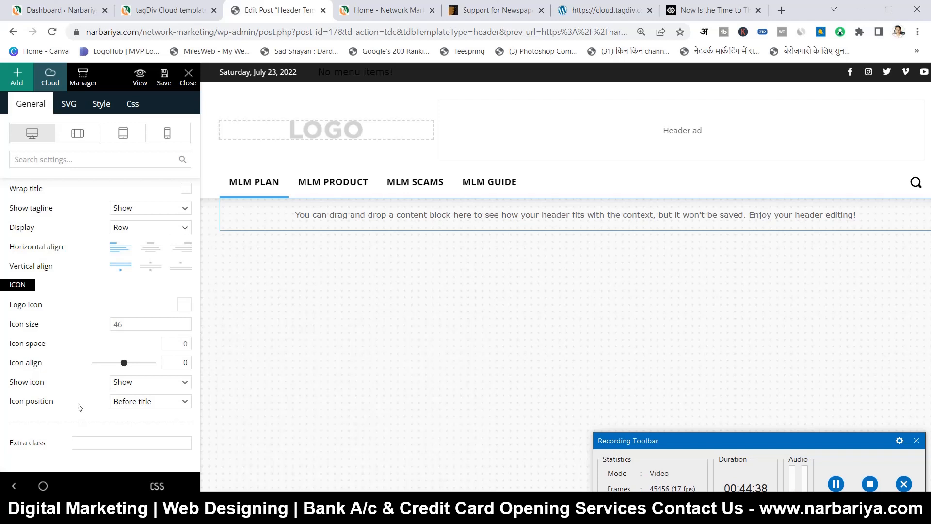
click(138, 402)
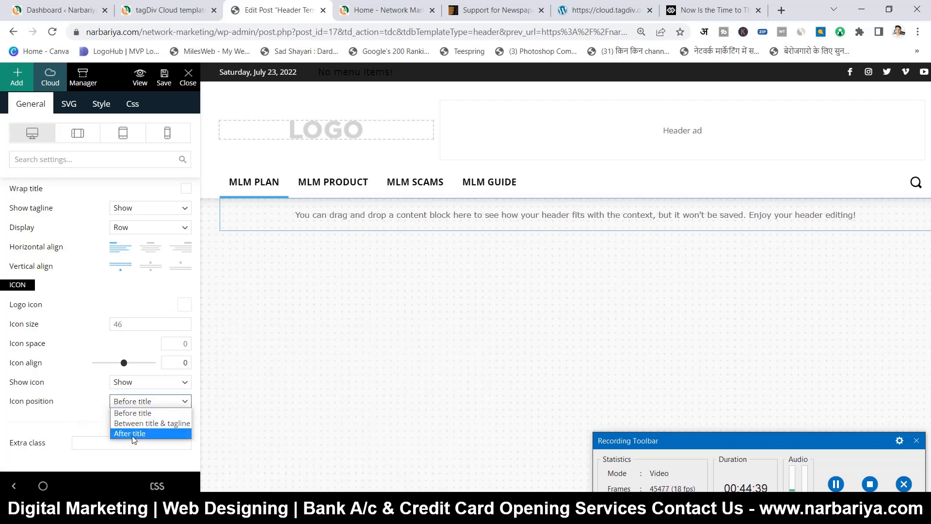
scroll(83, 345, up, 10)
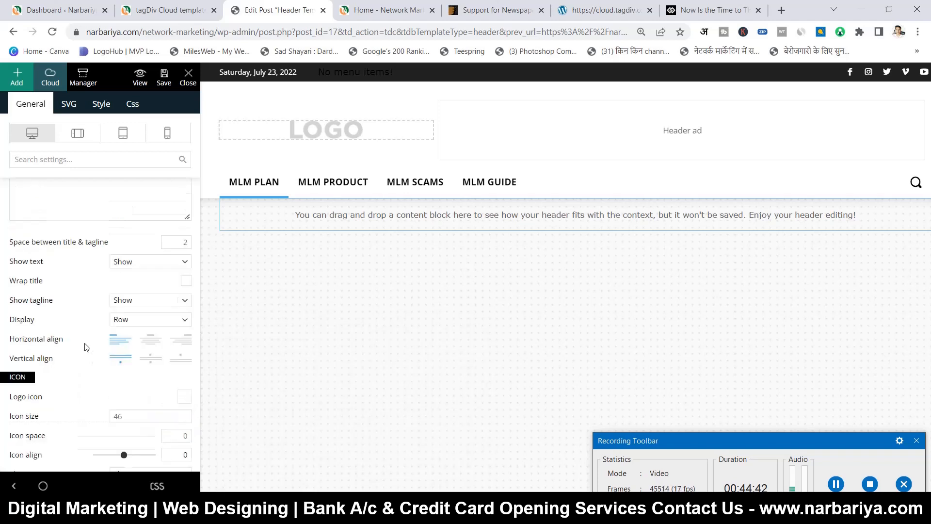
- Review the general settings of the header ad box, including its header template and ad content options
click(557, 115)
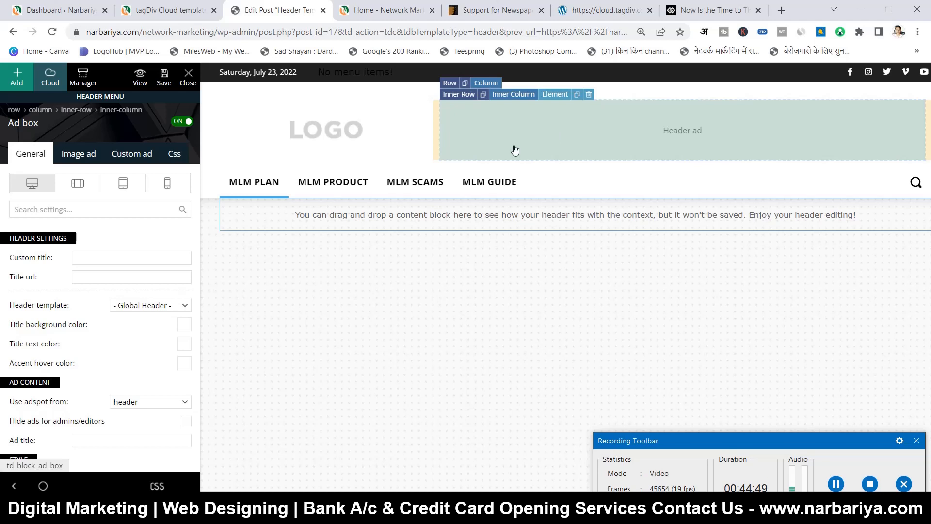
scroll(120, 331, down, 3)
scroll(119, 331, up, 3)
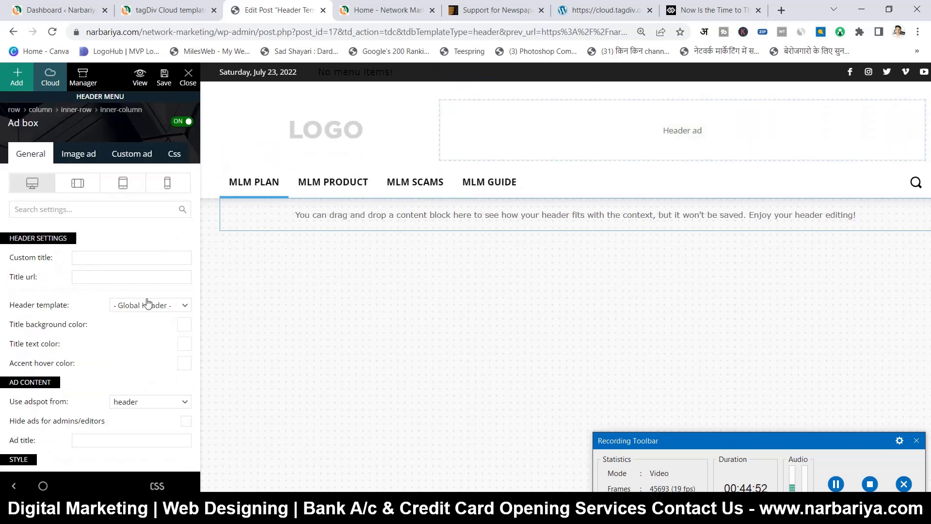
- Assign the Primary Menu to the header main menu element
click(483, 176)
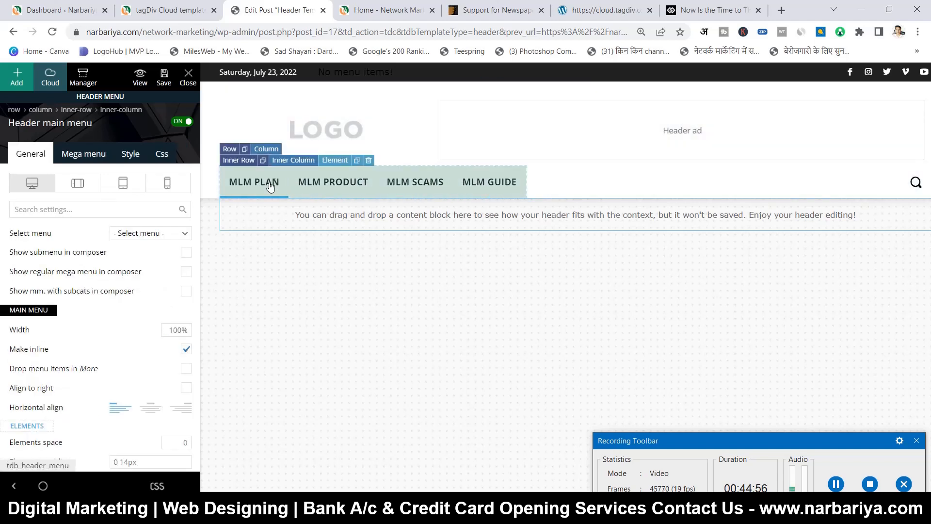
click(151, 234)
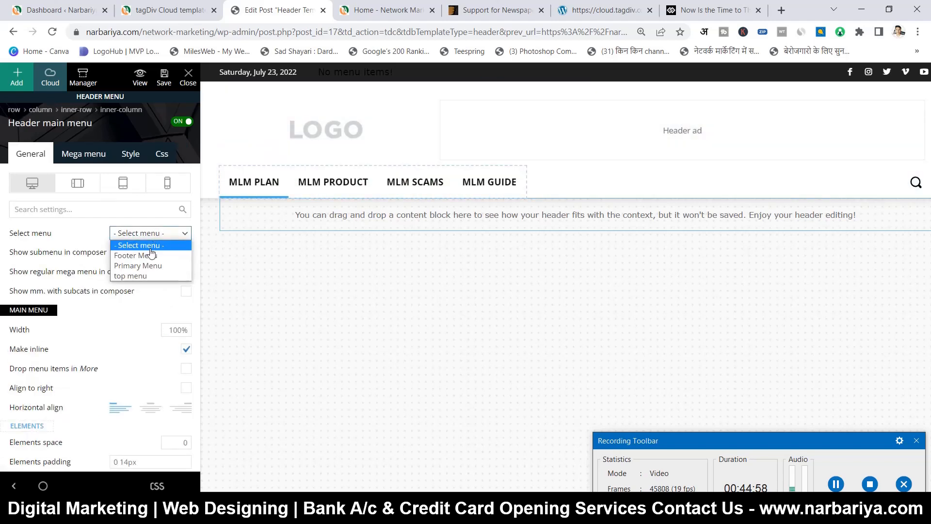
click(141, 266)
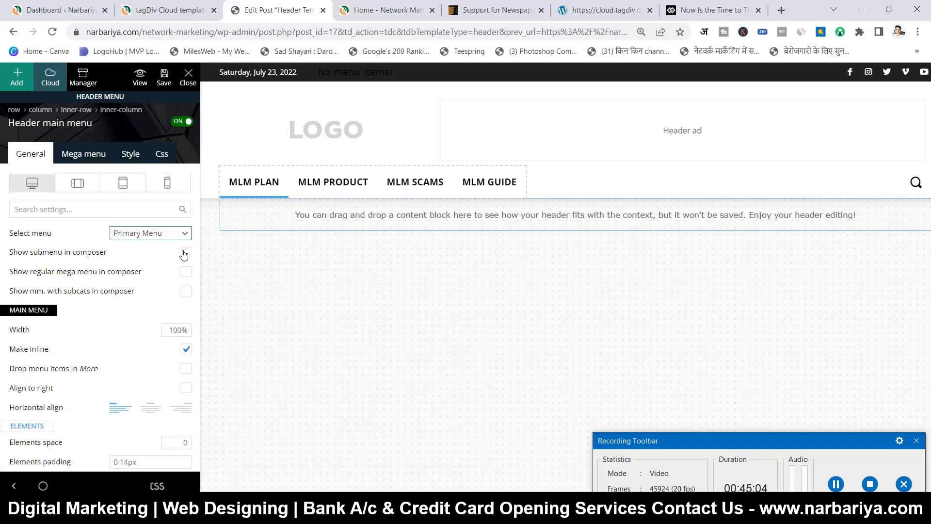
- Examine the header main menu's general main menu and sub menu options, then its mega menu settings
mouse_move(156, 256)
scroll(140, 310, down, 3)
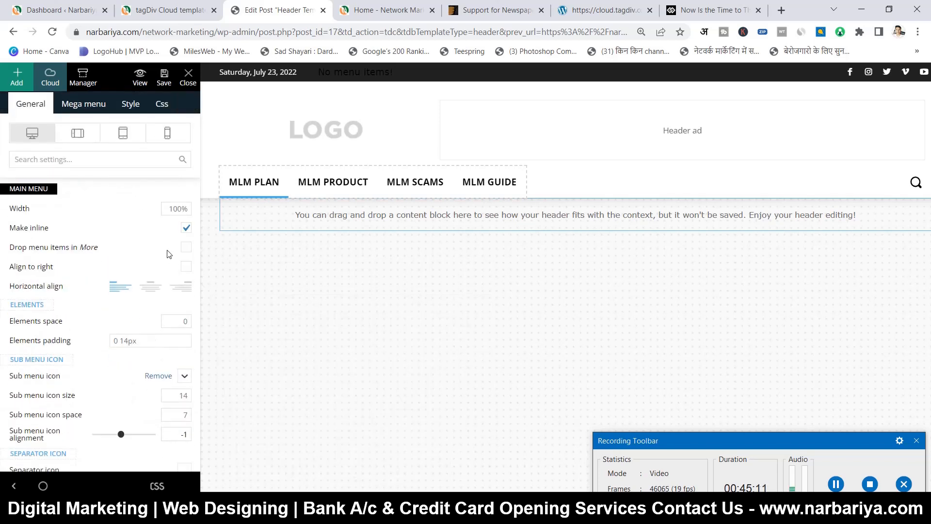
scroll(149, 311, down, 1)
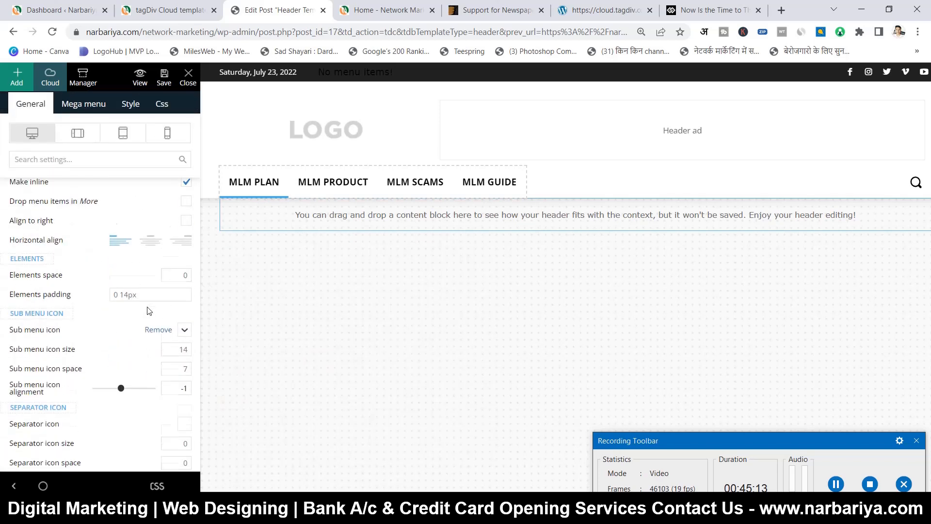
scroll(148, 311, down, 10)
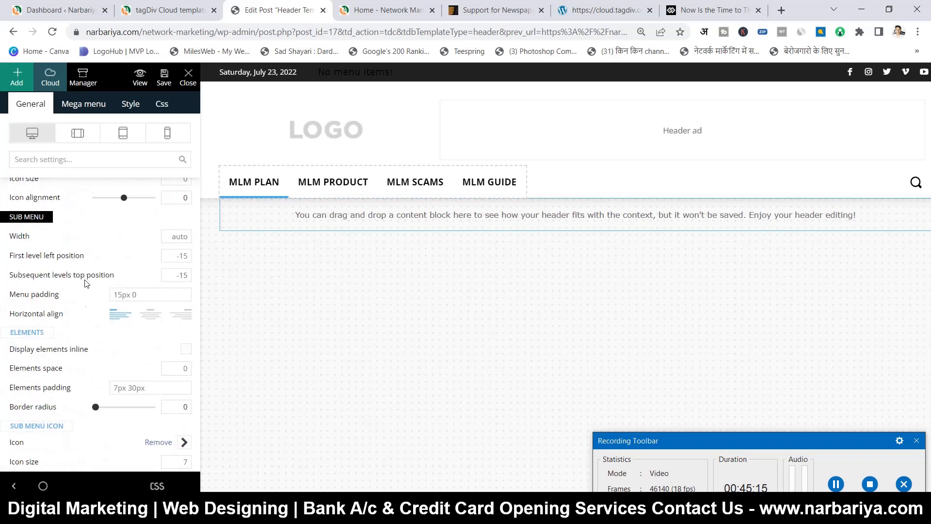
scroll(84, 248, down, 3)
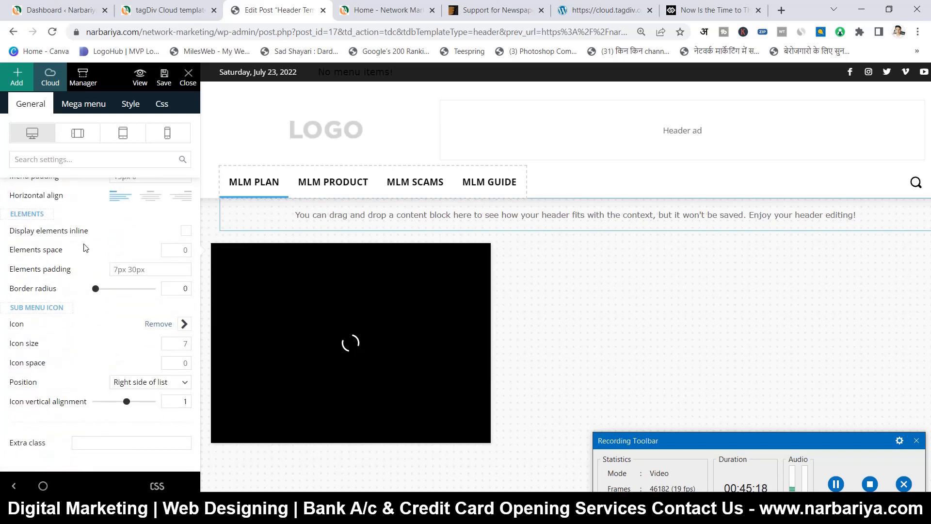
scroll(84, 247, up, 13)
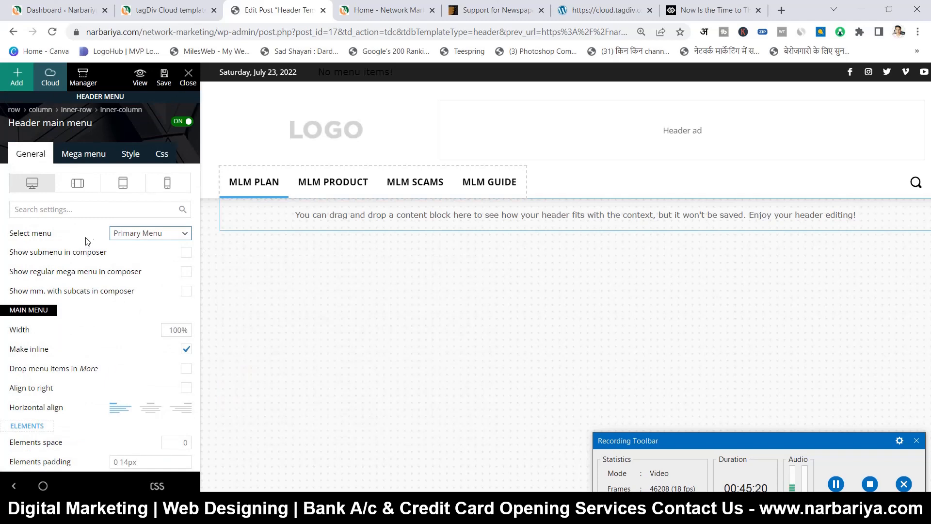
click(86, 158)
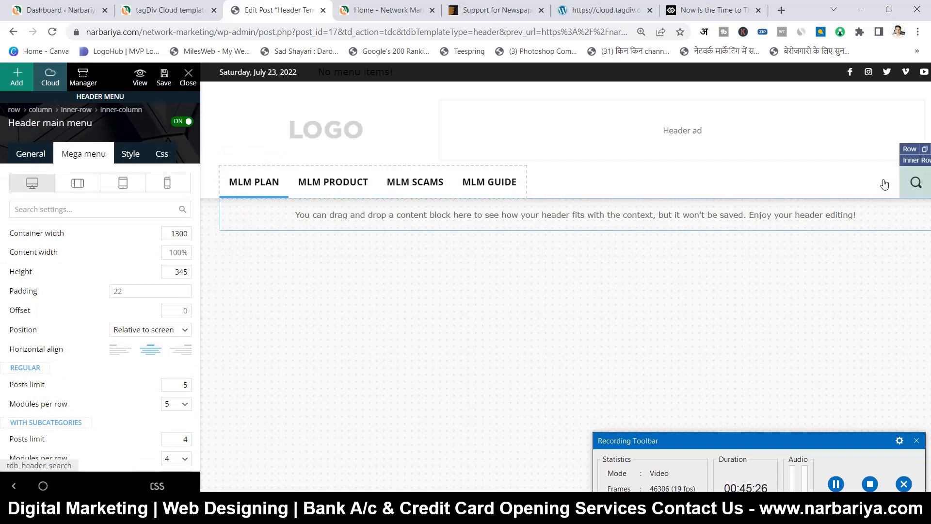
- Review the header live search element's general settings, from the search form and icon options to the search results box
click(905, 184)
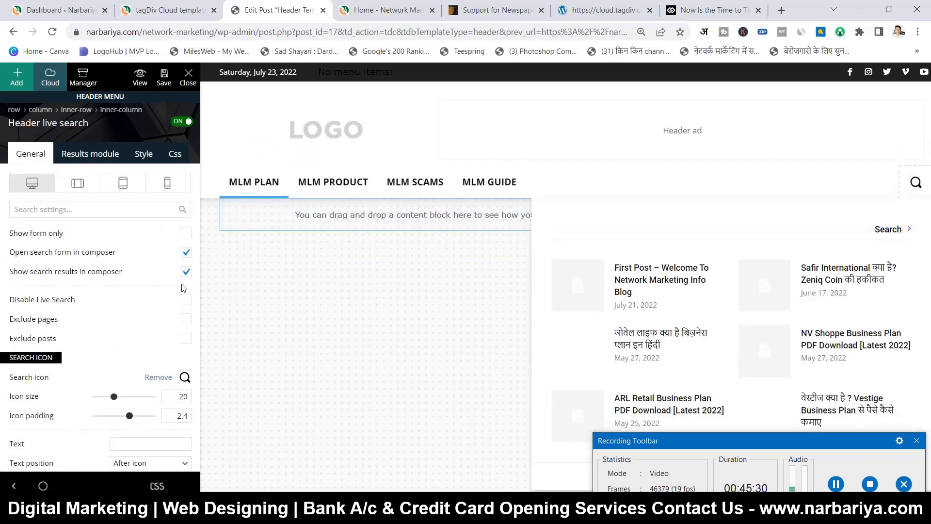
scroll(183, 288, down, 12)
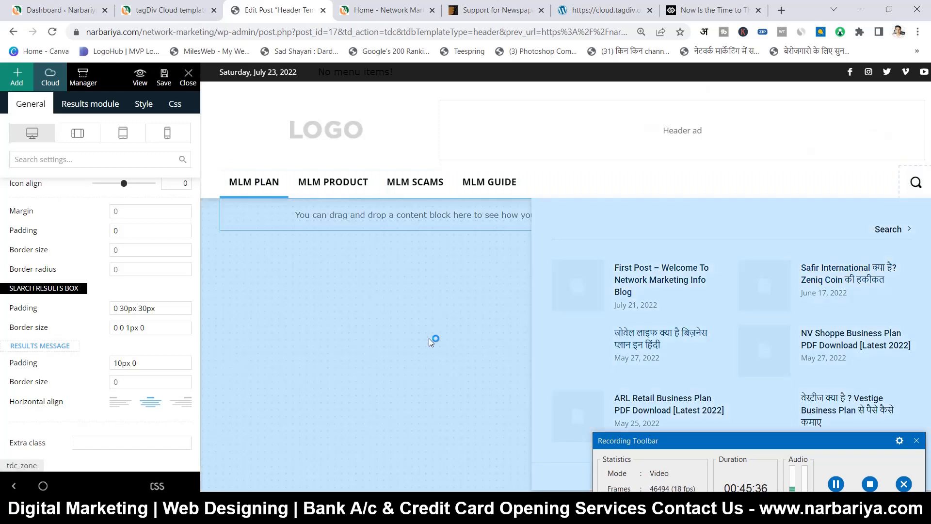
- Save the header template, then refresh the live homepage and close the header template editor
click(428, 339)
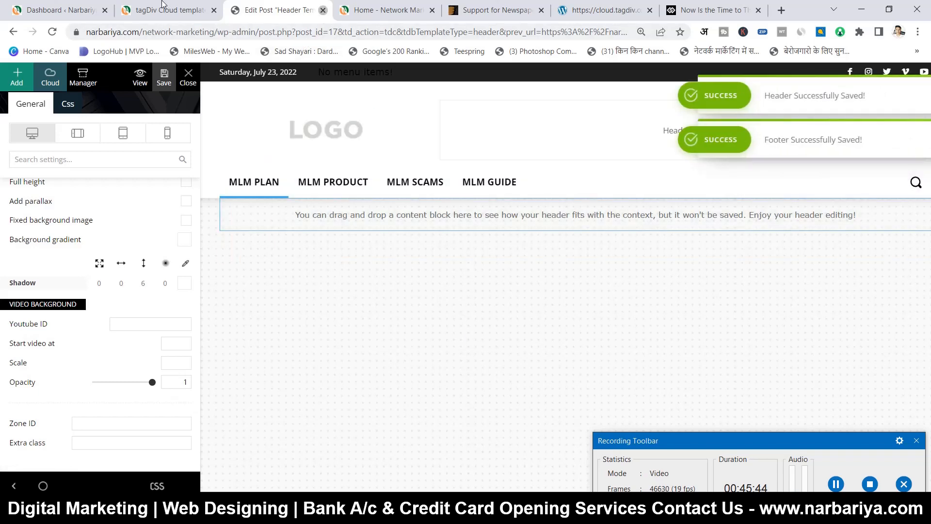
click(364, 9)
key(F5)
click(263, 7)
key(ctrl+w)
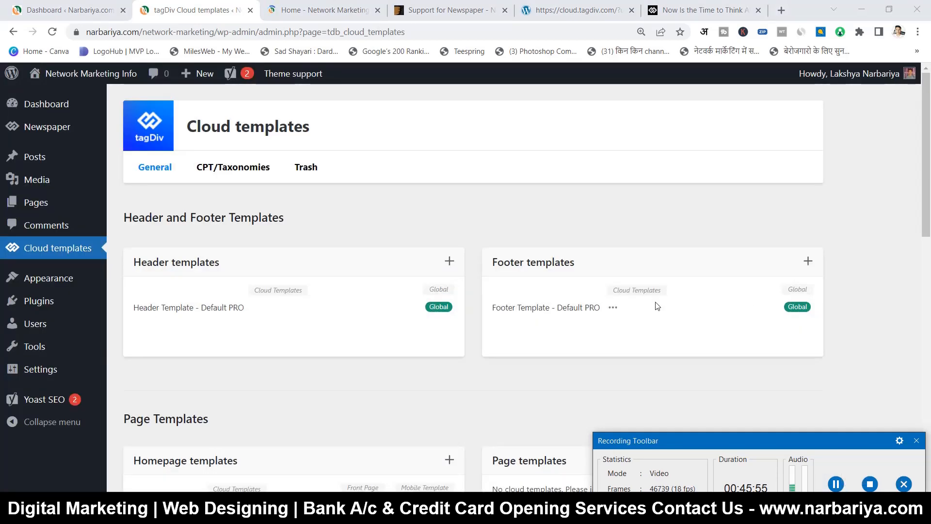
- Look through the cloud templates overview, from header and footer templates through page templates to the WordPress templates
scroll(601, 291, down, 3)
scroll(647, 204, down, 3)
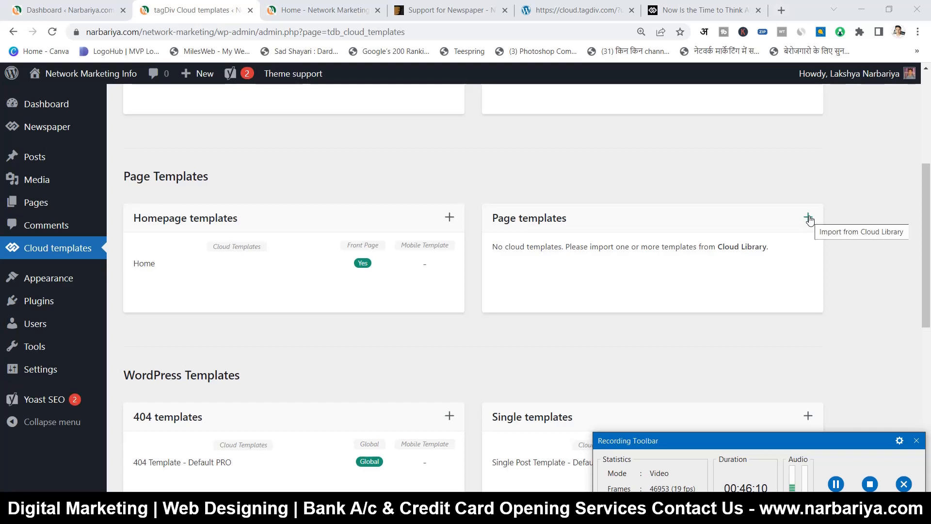
scroll(458, 237, down, 1)
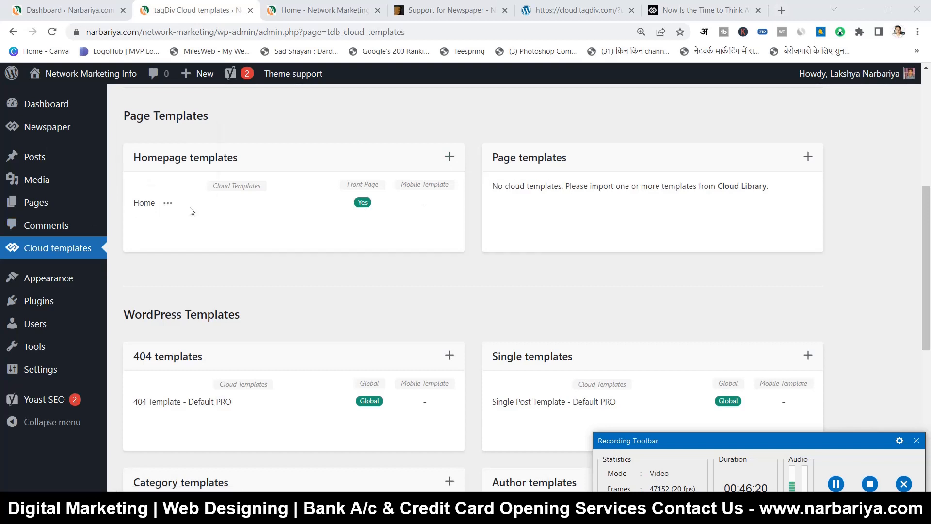
click(173, 204)
mouse_move(81, 203)
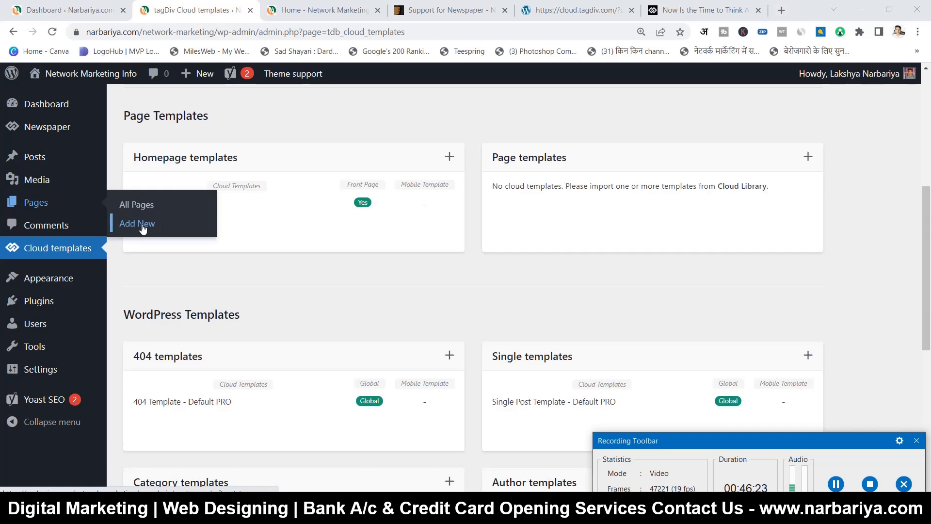
scroll(305, 221, down, 1)
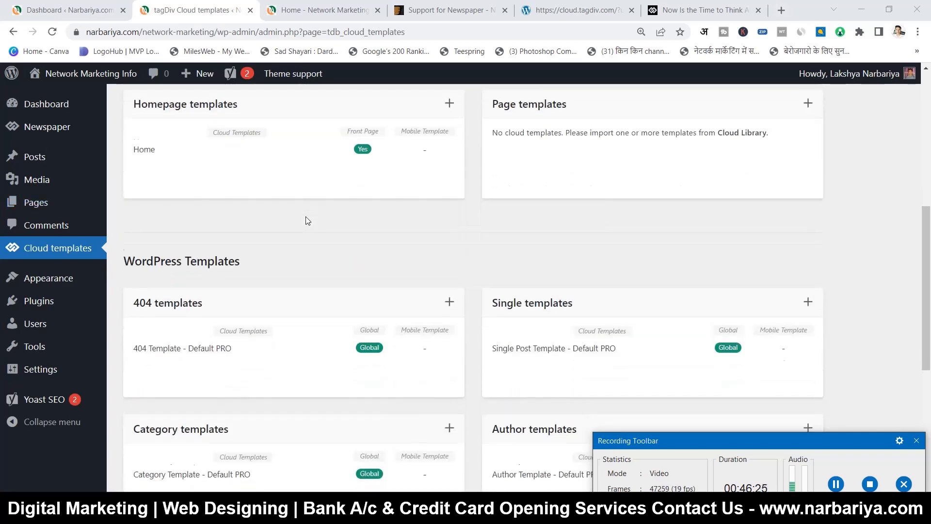
scroll(306, 221, down, 4)
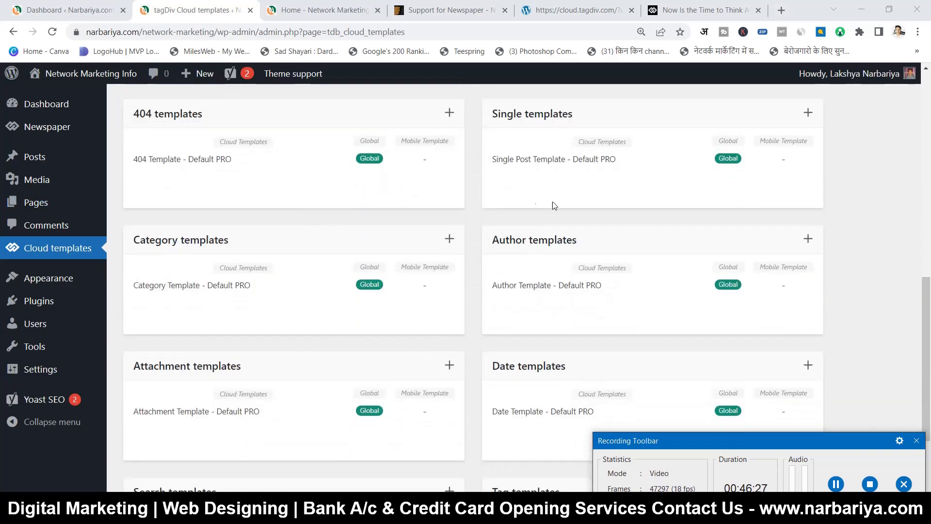
scroll(554, 205, down, 1)
scroll(341, 233, down, 1)
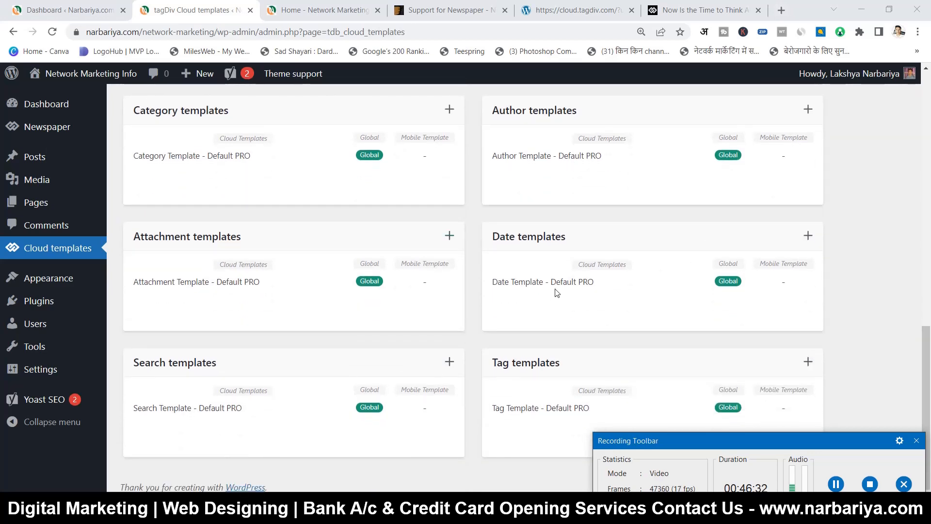
scroll(460, 312, up, 6)
scroll(431, 233, up, 5)
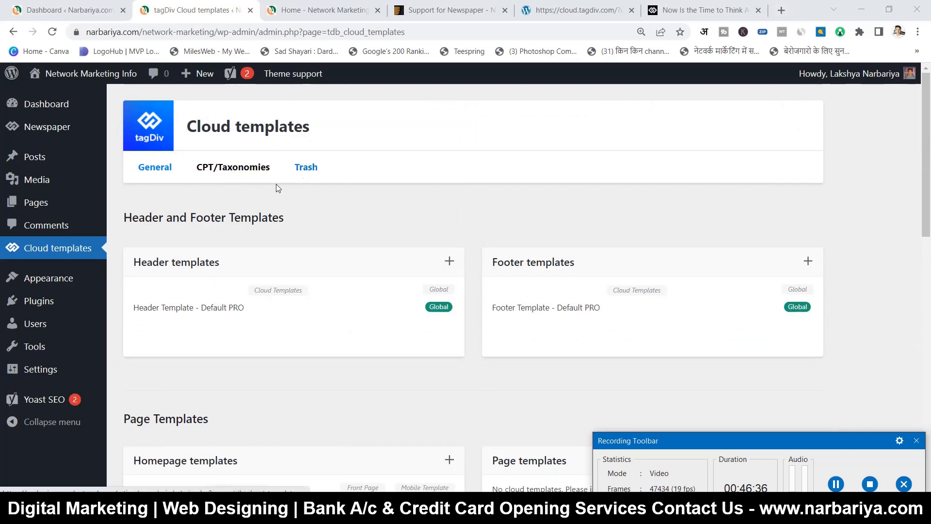
click(837, 484)
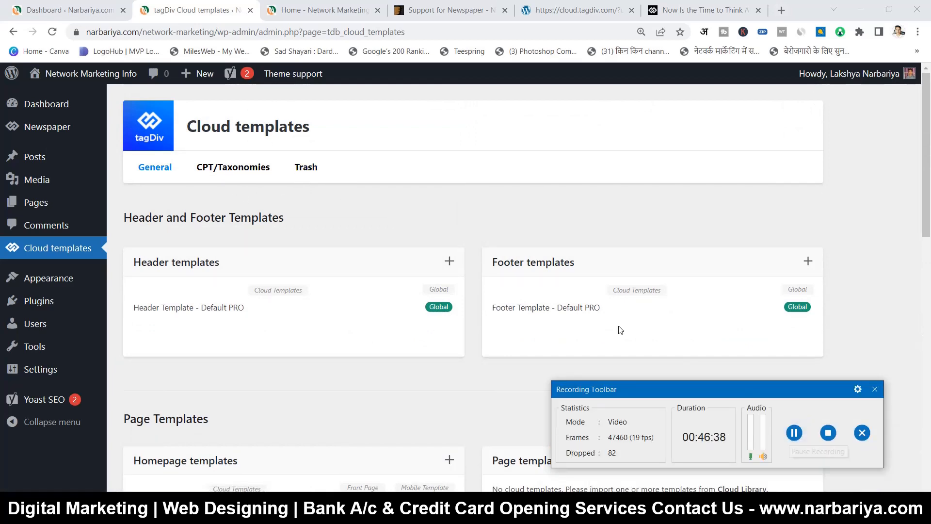
- Open the Home homepage template for editing with TD Composer in a separate browser tab
scroll(466, 262, down, 3)
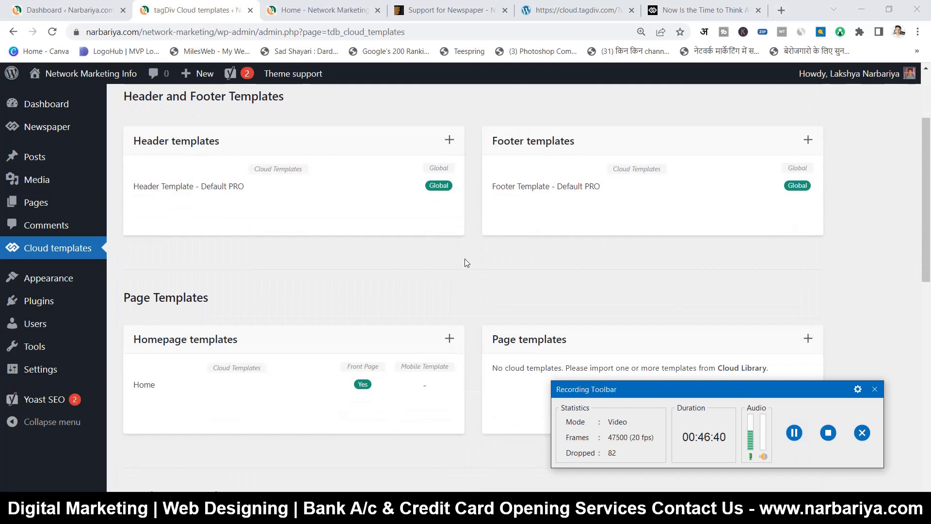
scroll(465, 263, down, 2)
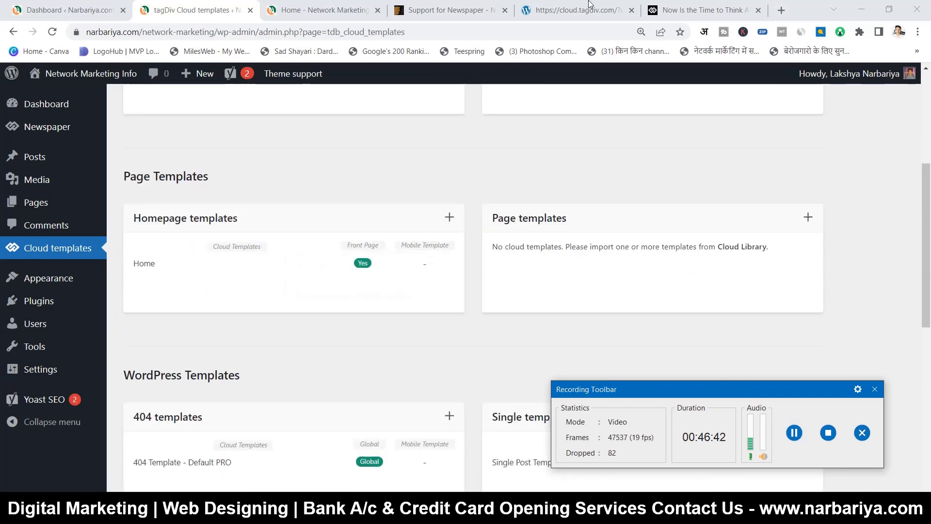
click(167, 264)
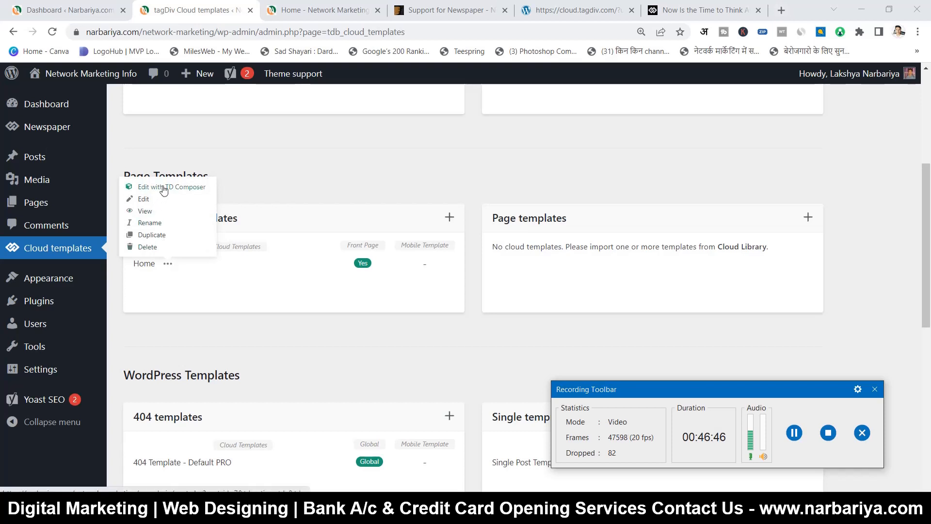
right_click(179, 187)
key(Escape)
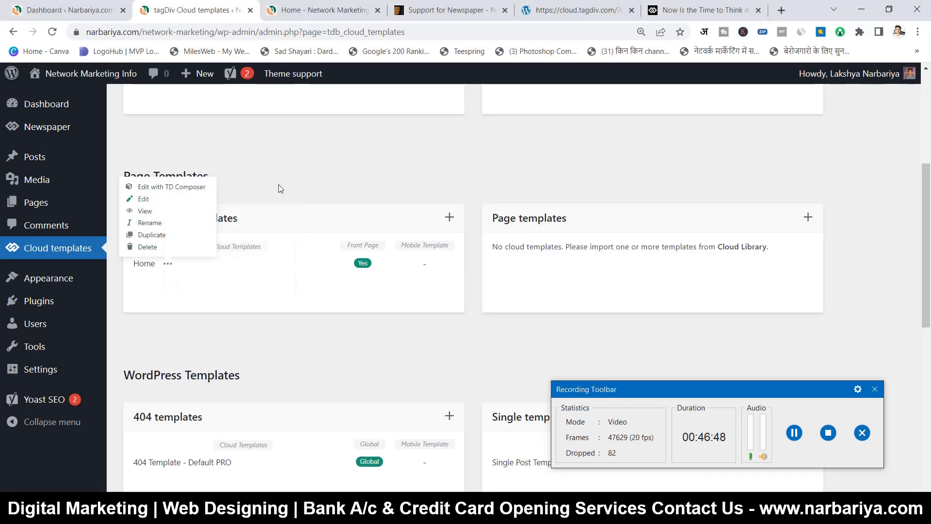
scroll(309, 202, up, 1)
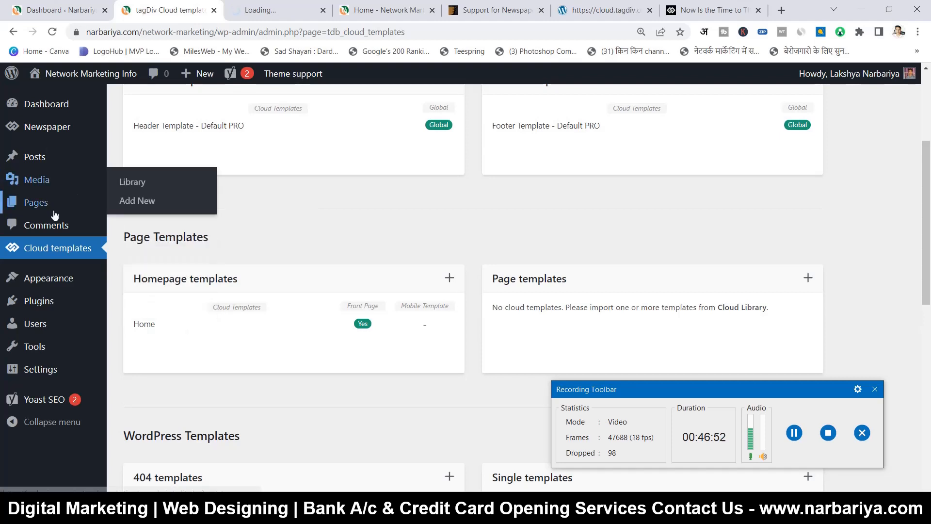
mouse_move(54, 202)
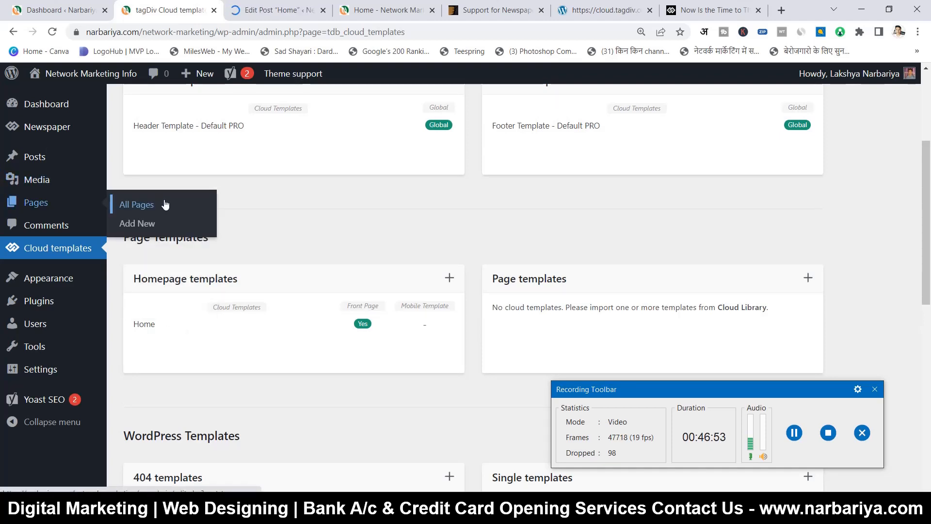
click(290, 5)
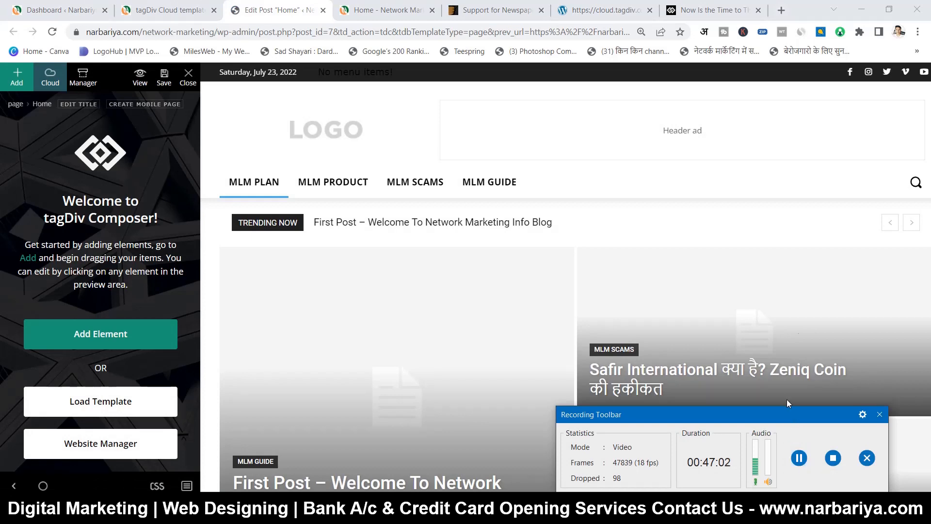
- Set the News ticker's category filter to MLM Plan on the Home page and check its sort order options
drag(790, 413, 831, 95)
scroll(565, 319, down, 5)
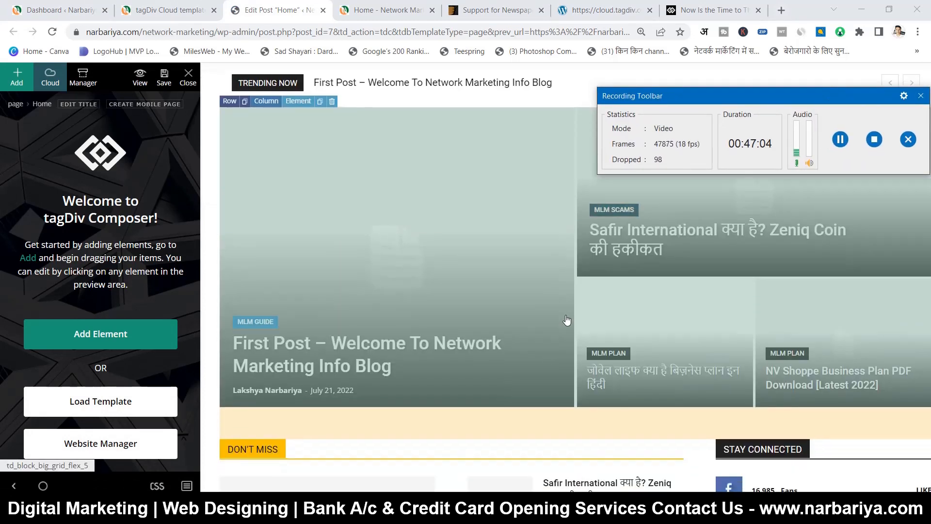
scroll(366, 245, down, 1)
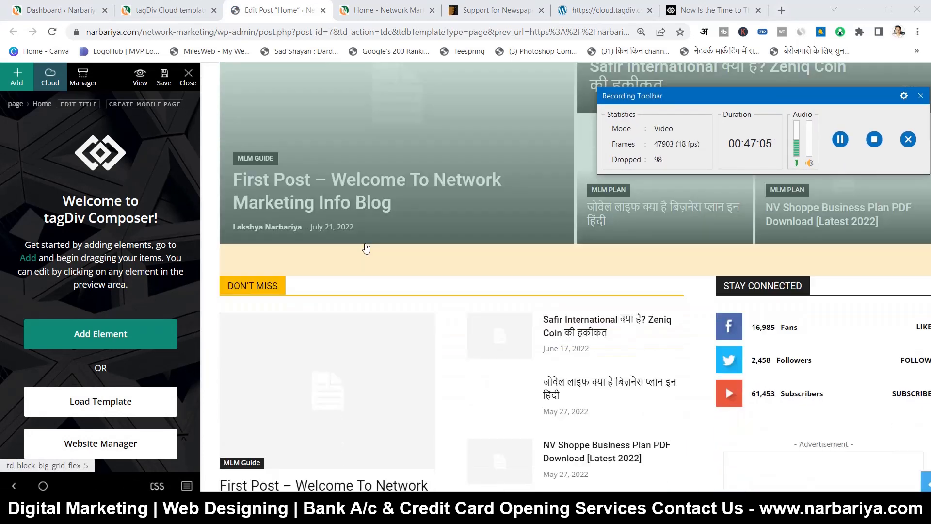
scroll(395, 233, up, 4)
scroll(409, 226, up, 3)
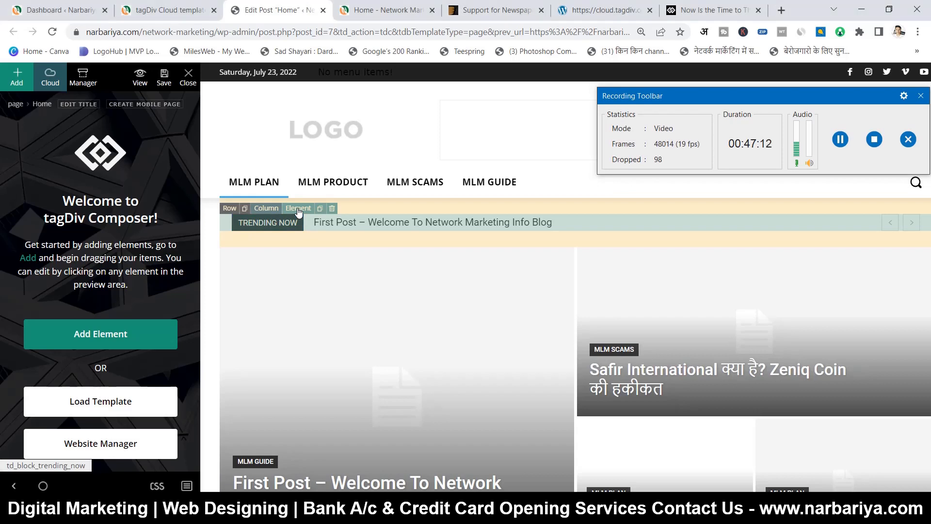
click(298, 212)
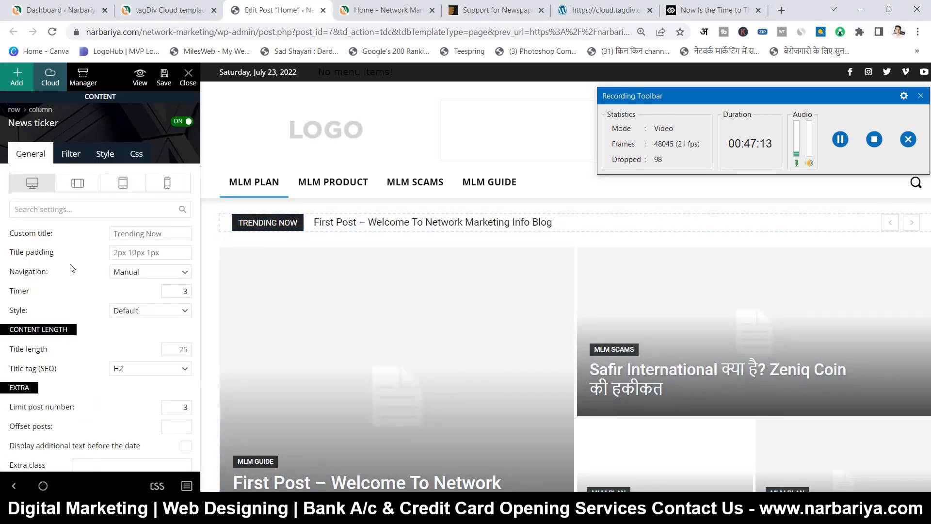
click(72, 154)
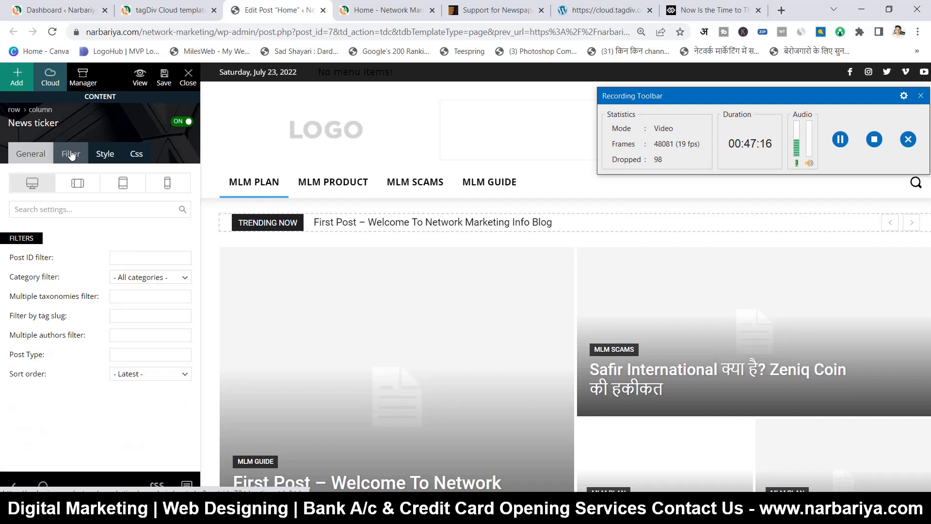
click(139, 282)
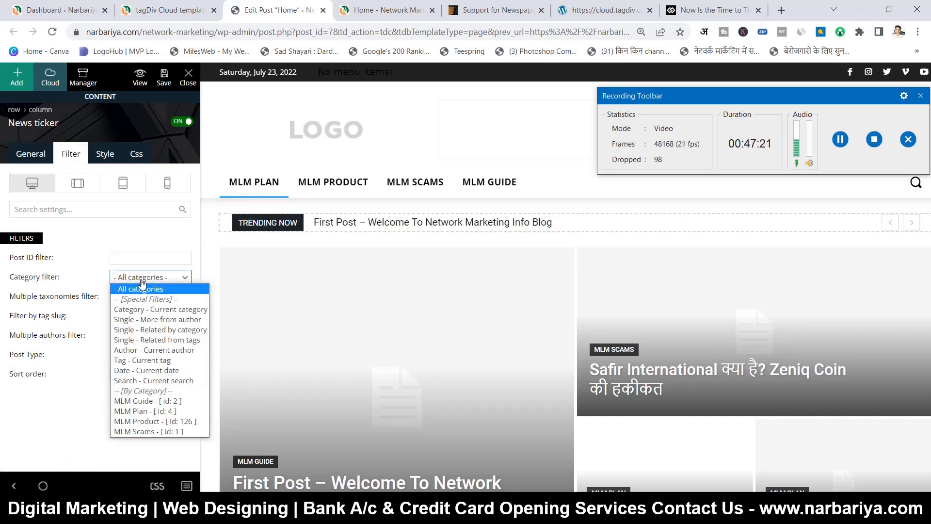
click(141, 410)
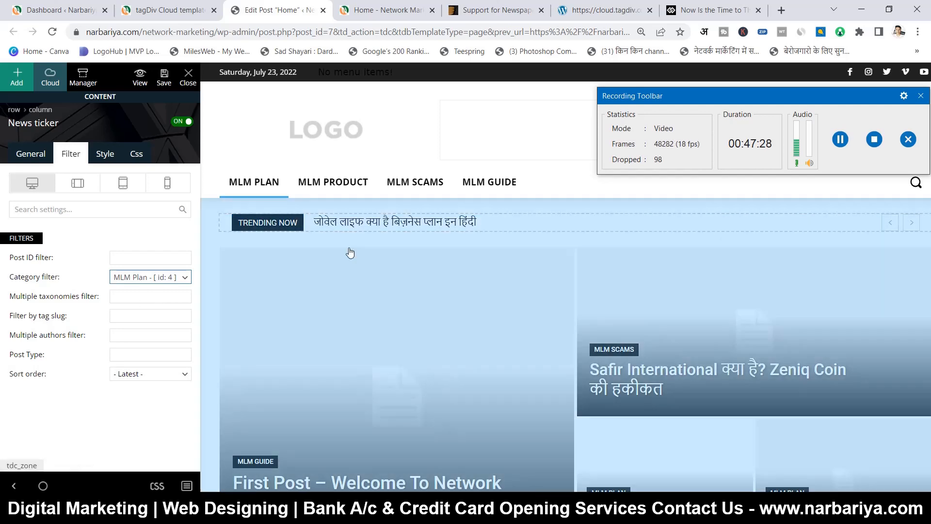
scroll(404, 273, down, 1)
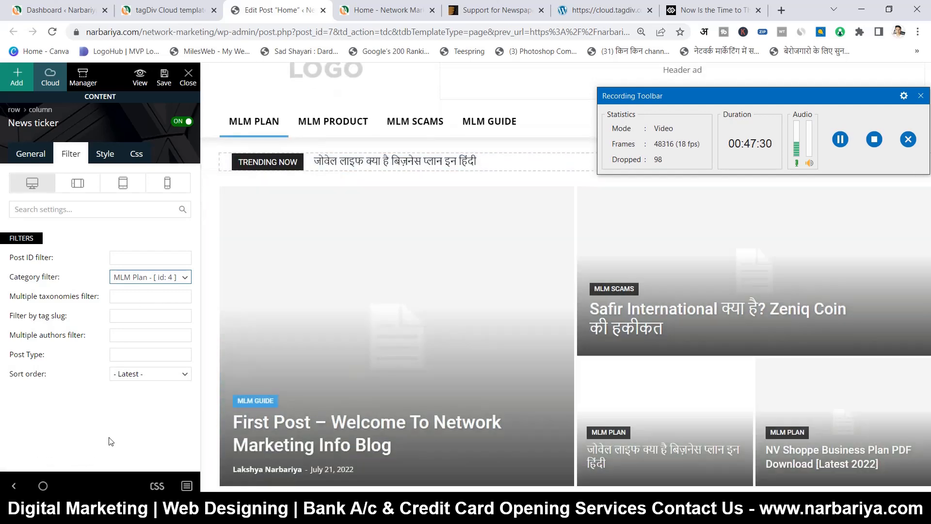
click(148, 376)
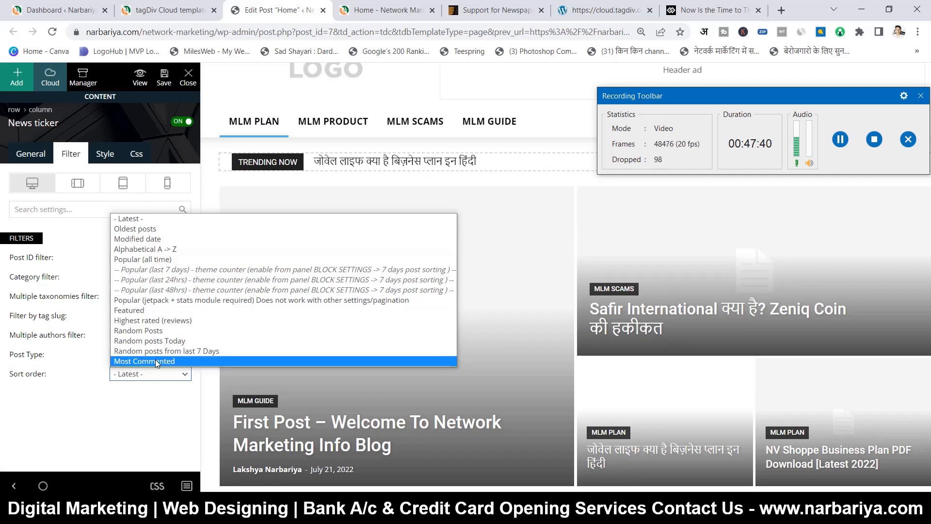
click(148, 417)
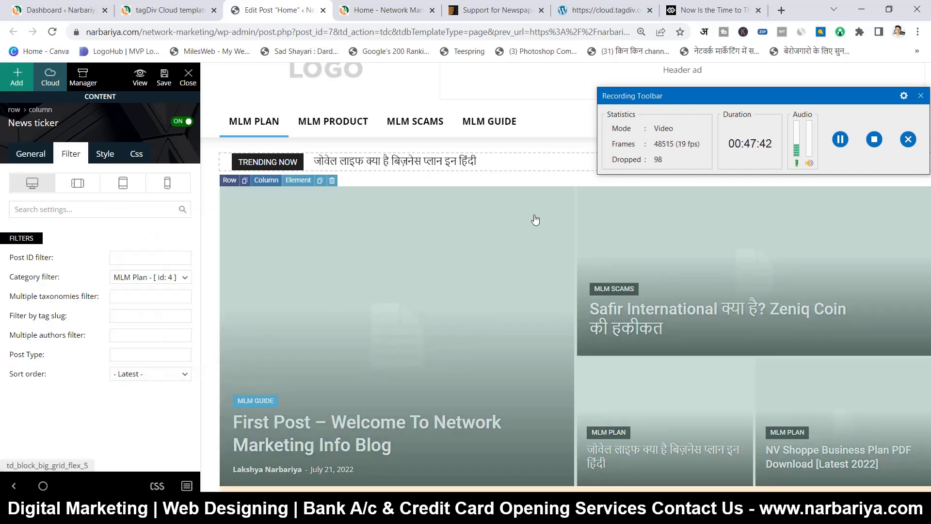
- Delete the Big Grid Flex 5 element below the News ticker on the Home page
scroll(536, 220, down, 3)
scroll(262, 214, up, 2)
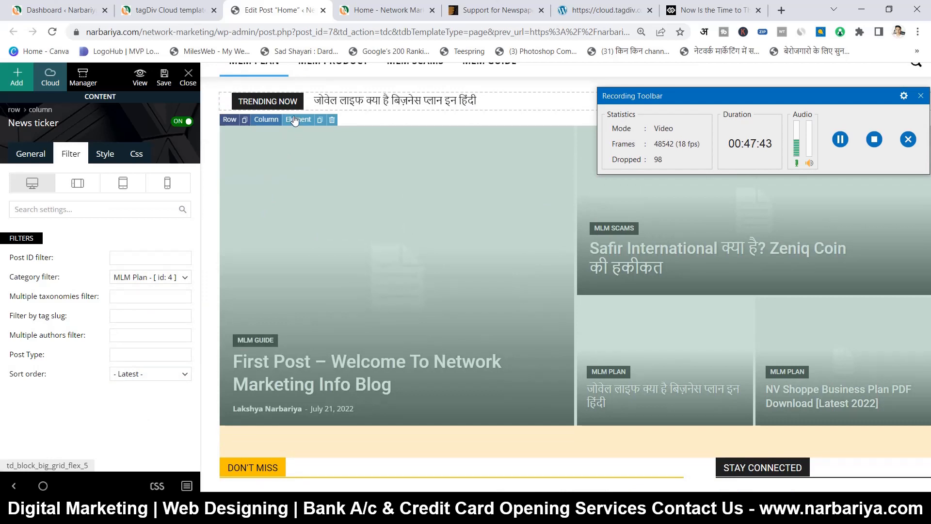
click(347, 227)
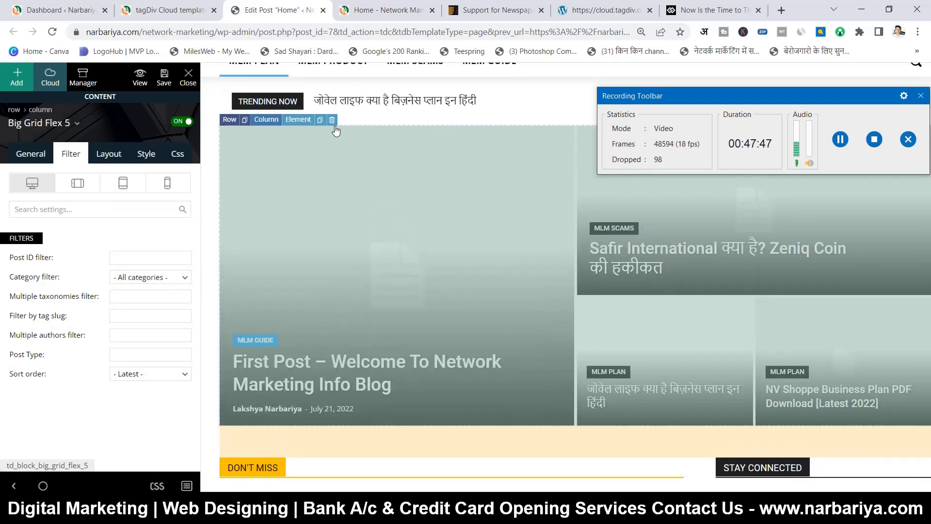
key(Delete)
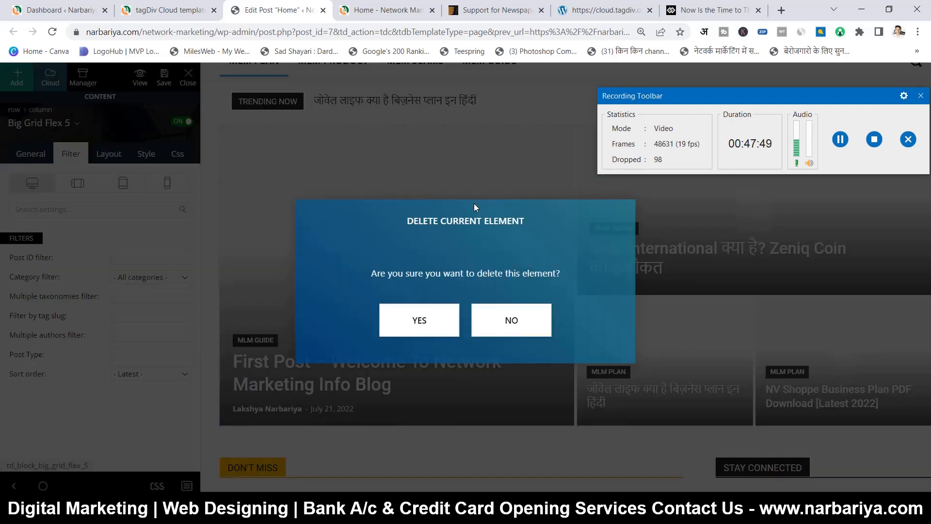
key(Return)
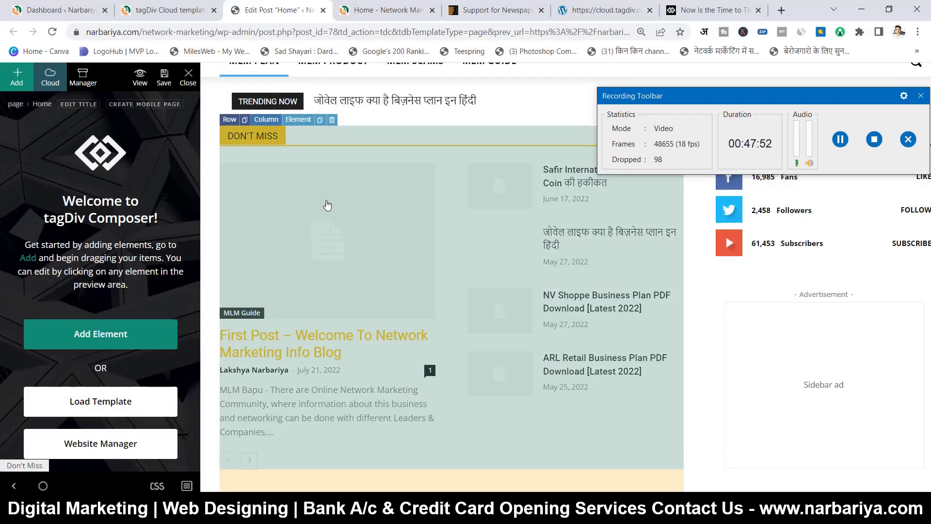
scroll(334, 207, up, 1)
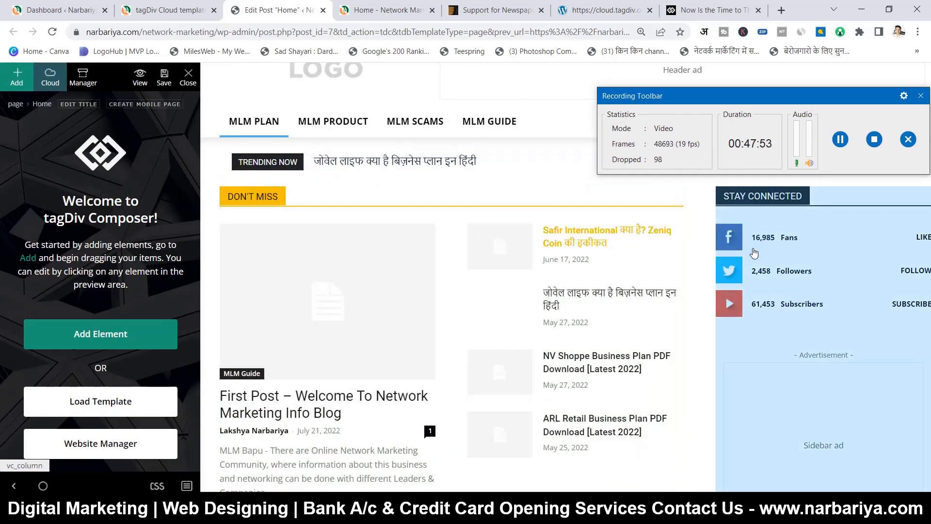
scroll(355, 334, down, 2)
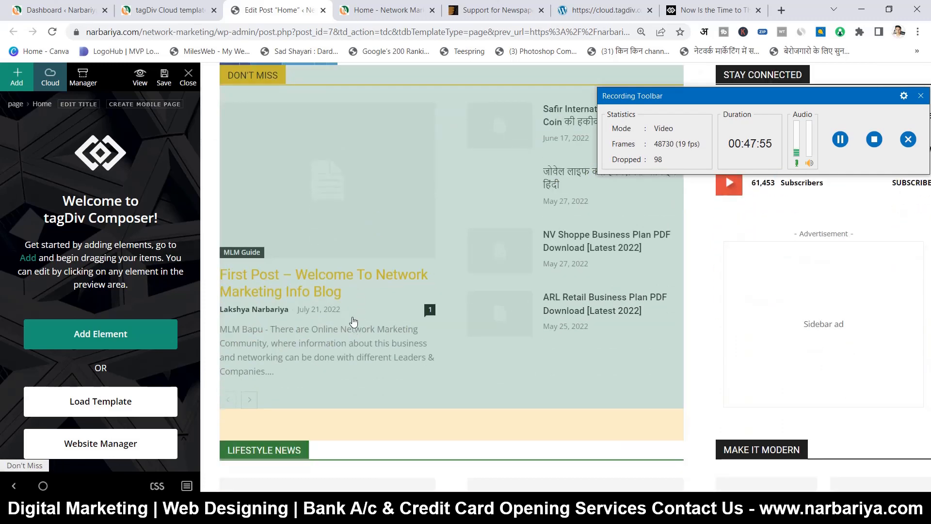
- Set the category filter of the Don't Miss block below the news ticker to MLM Plan
scroll(322, 199, up, 2)
scroll(297, 218, down, 1)
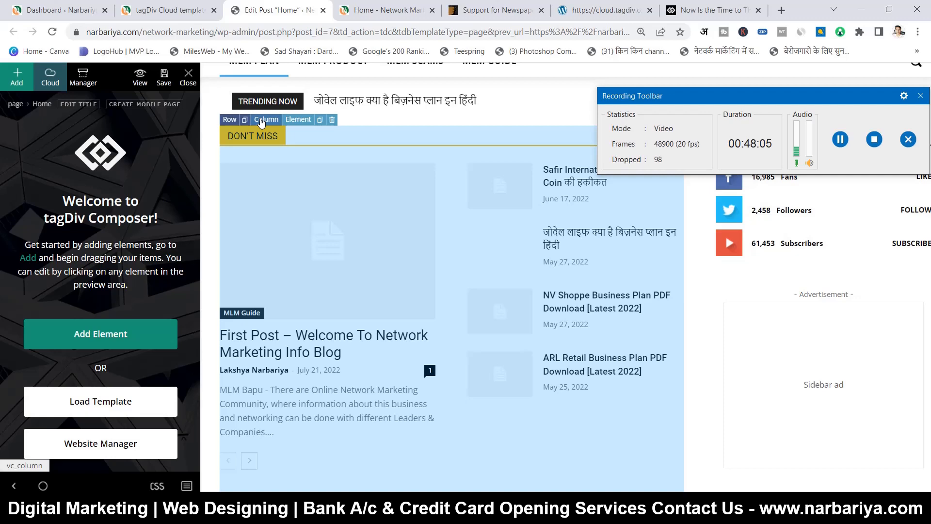
click(264, 119)
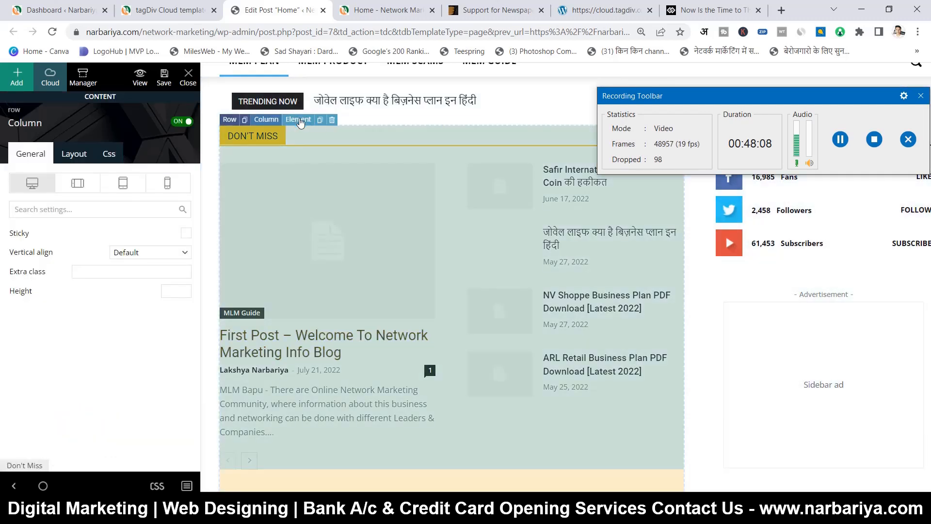
click(304, 196)
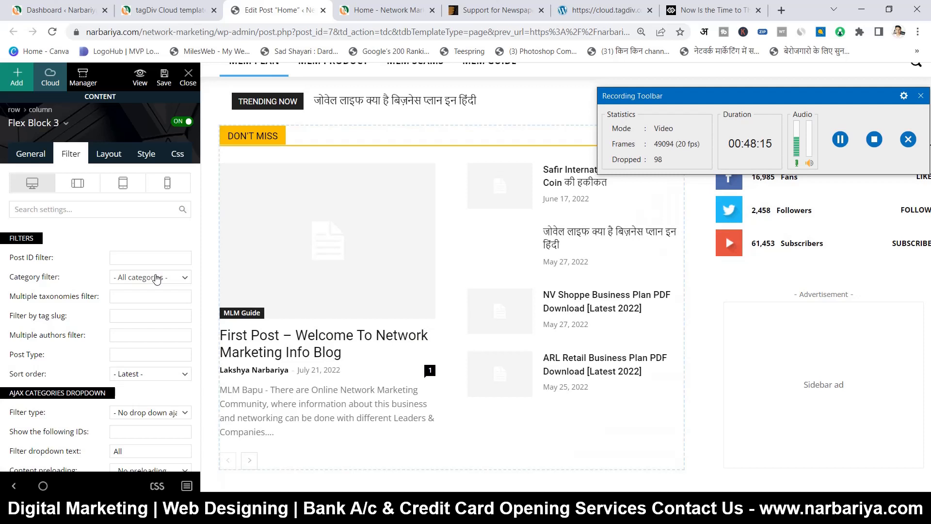
scroll(127, 311, down, 3)
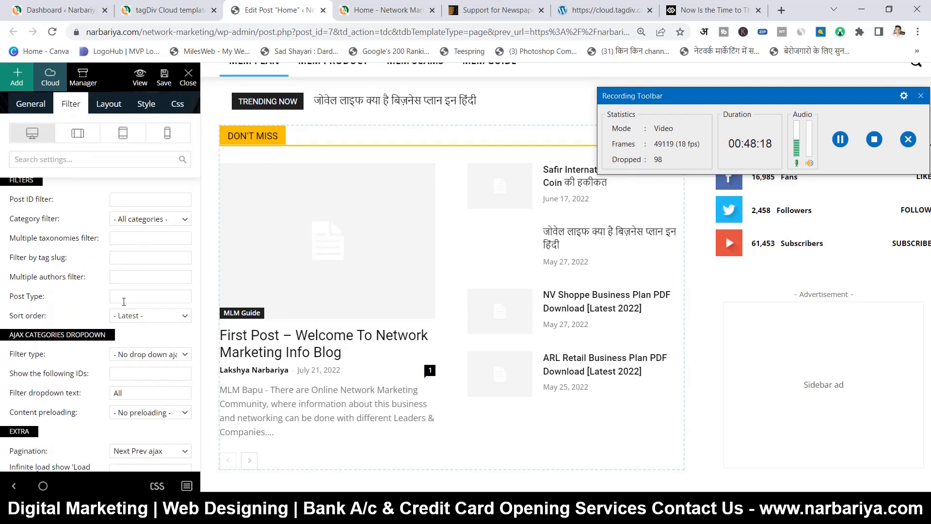
scroll(125, 300, up, 3)
click(133, 281)
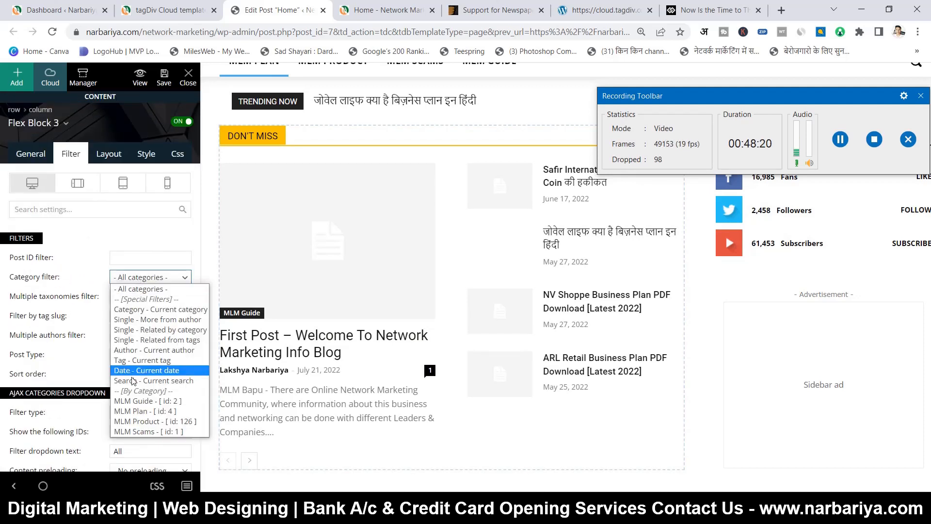
click(135, 410)
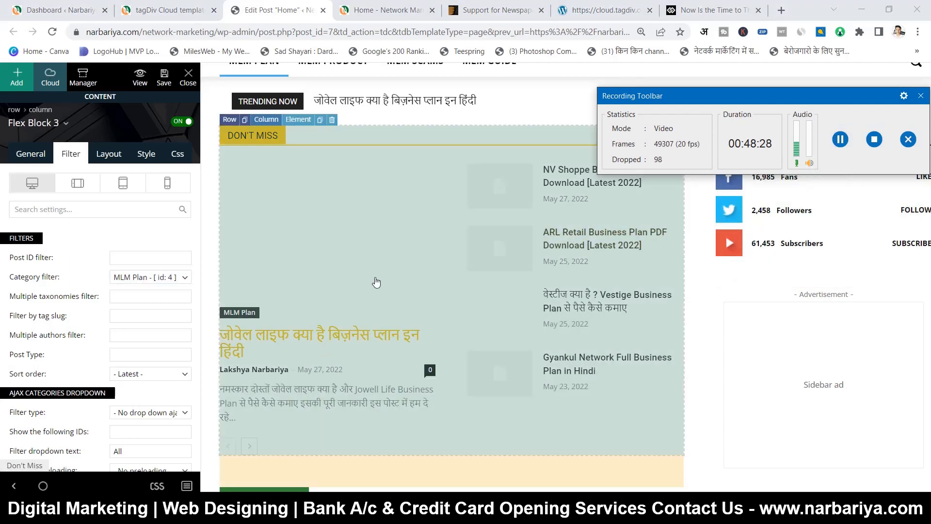
- Change the Don't Miss block's custom title to "Latest MLM Plan"
scroll(376, 282, down, 5)
scroll(376, 280, up, 6)
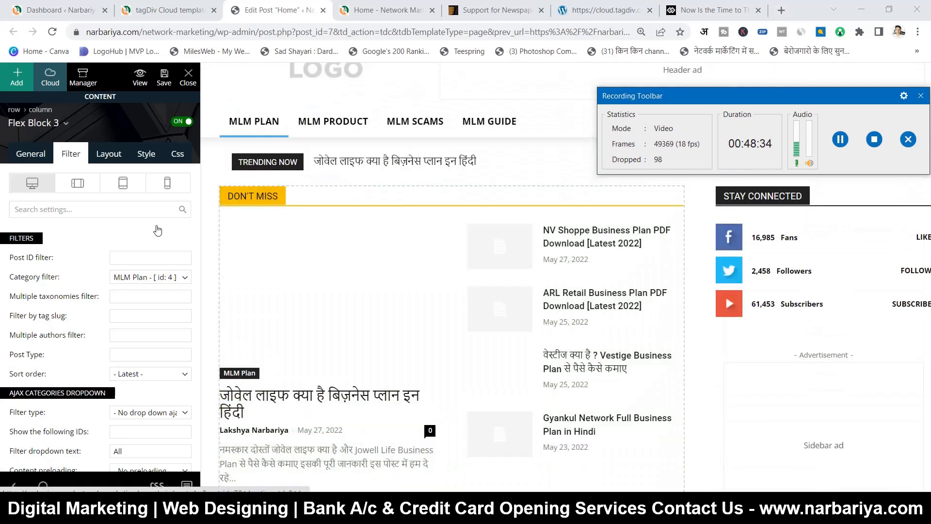
click(250, 215)
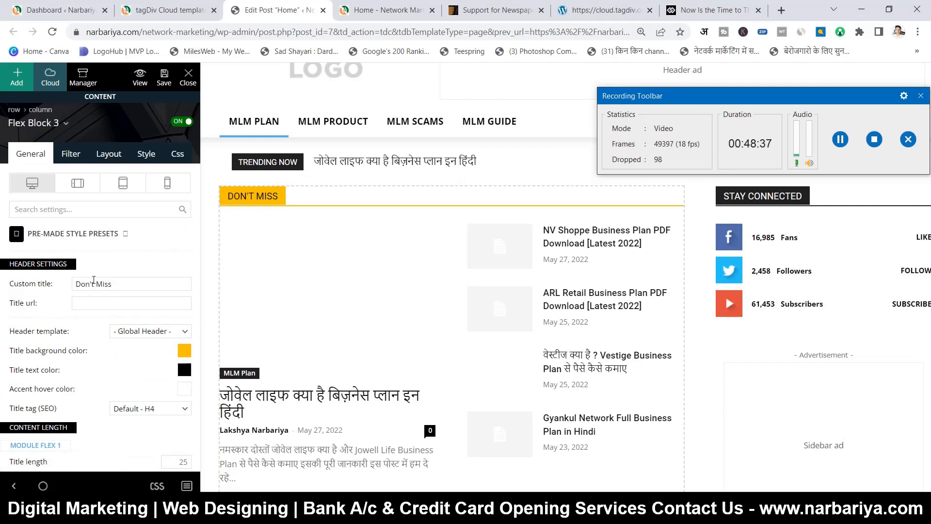
triple_click(93, 280)
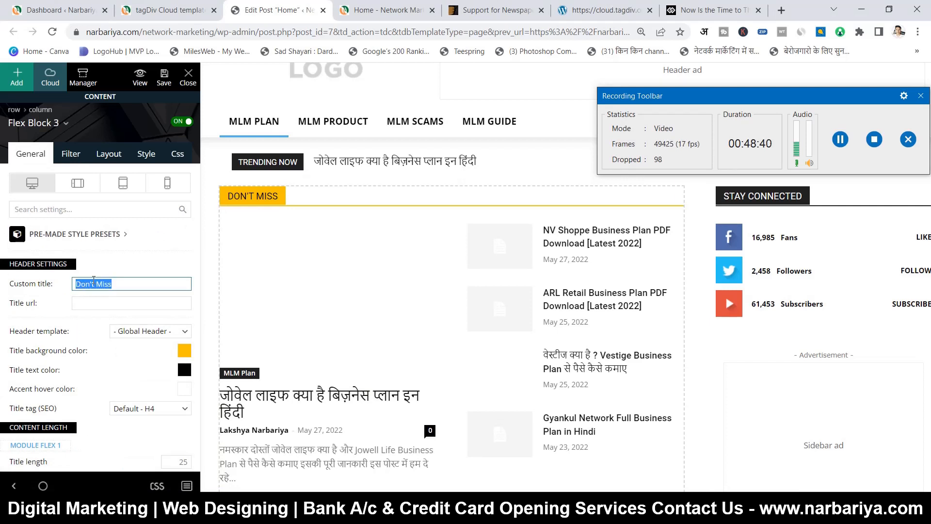
text(Latest MLM Plan)
click(59, 296)
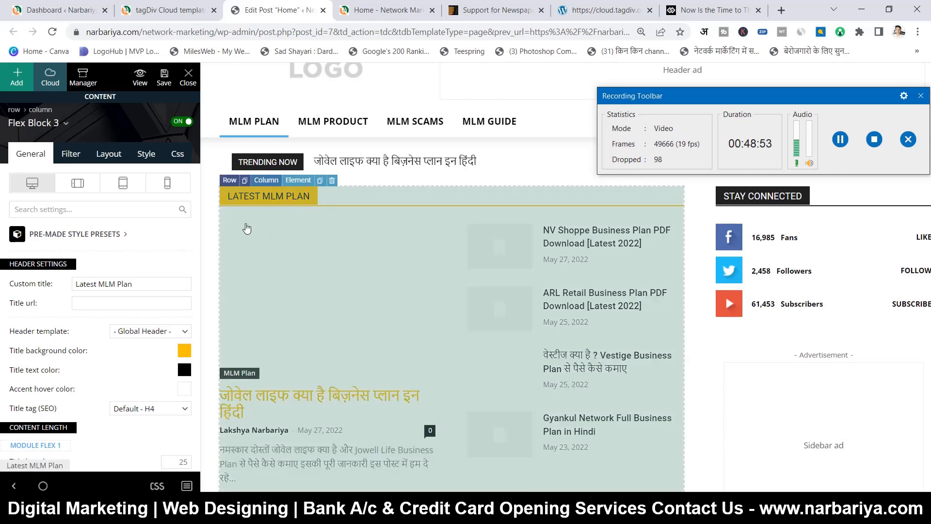
- Review the Latest MLM Plan block's header, content length, extra and layout settings
scroll(174, 370, down, 1)
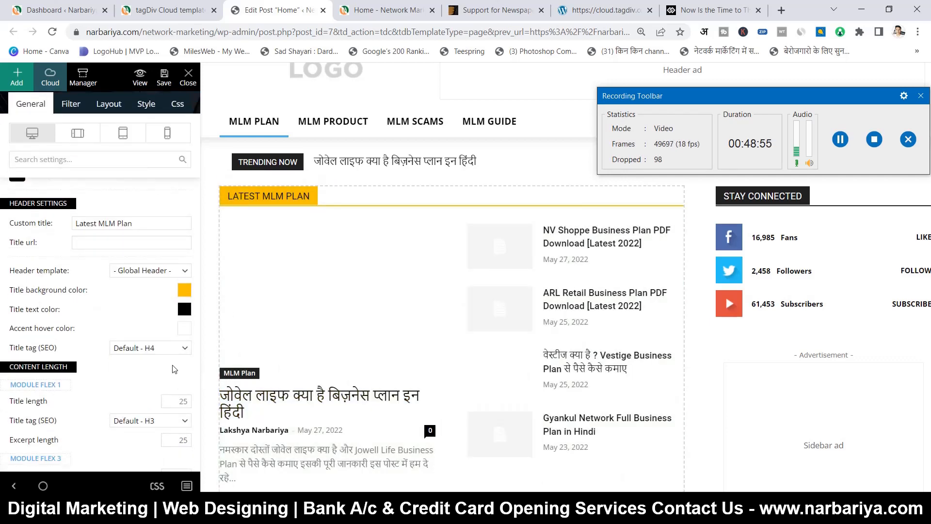
click(152, 354)
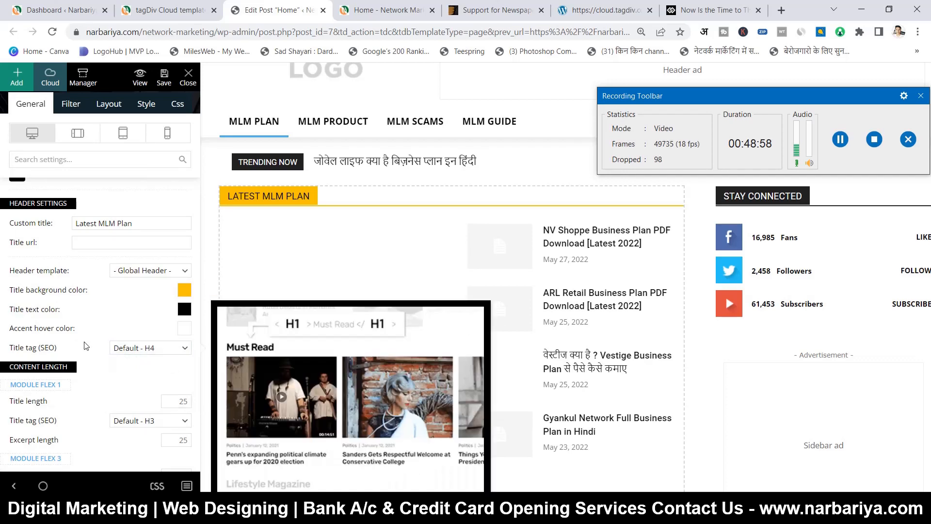
scroll(85, 346, down, 4)
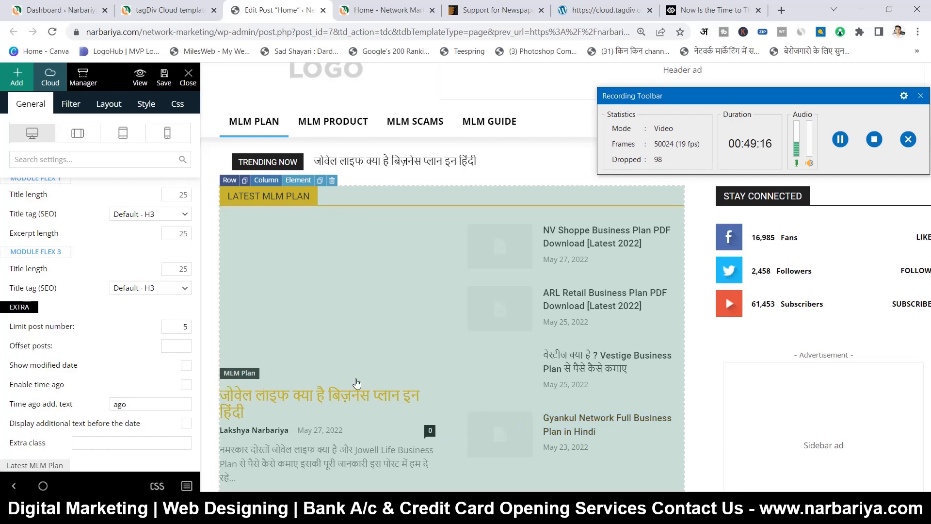
scroll(110, 291, up, 6)
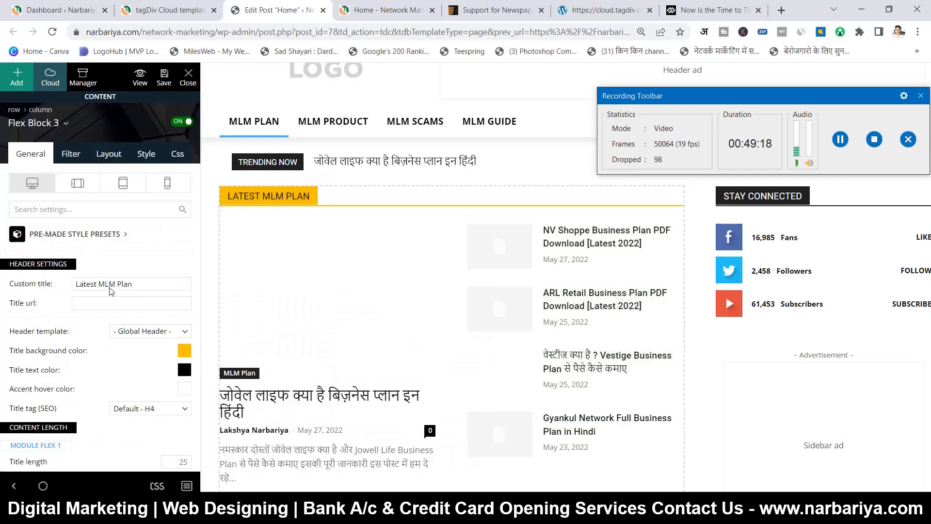
click(110, 154)
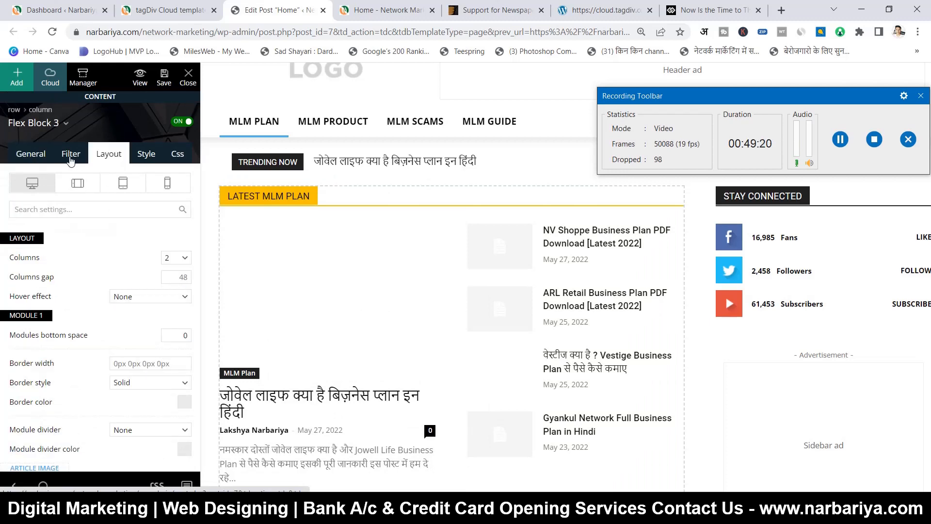
- Delete the House Design block above the Tech and Gadgets block on the Home page
scroll(342, 277, down, 7)
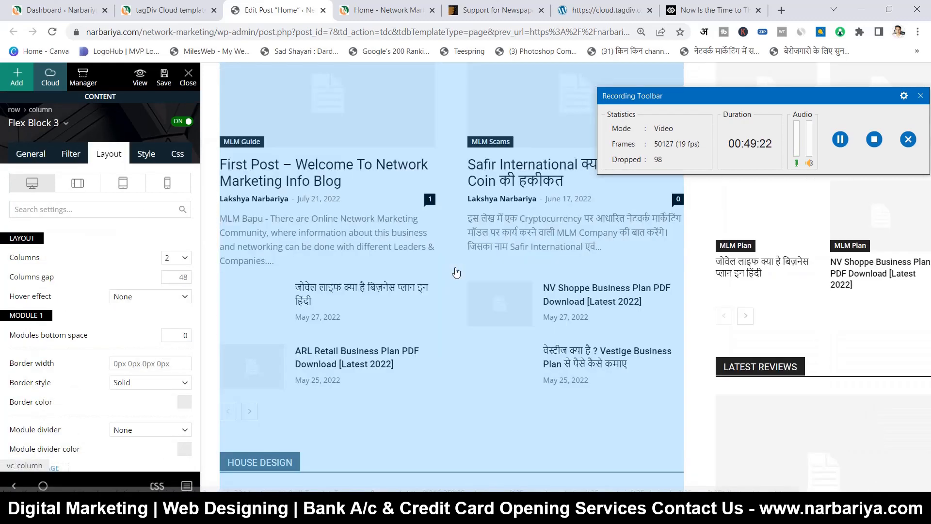
scroll(431, 276, down, 3)
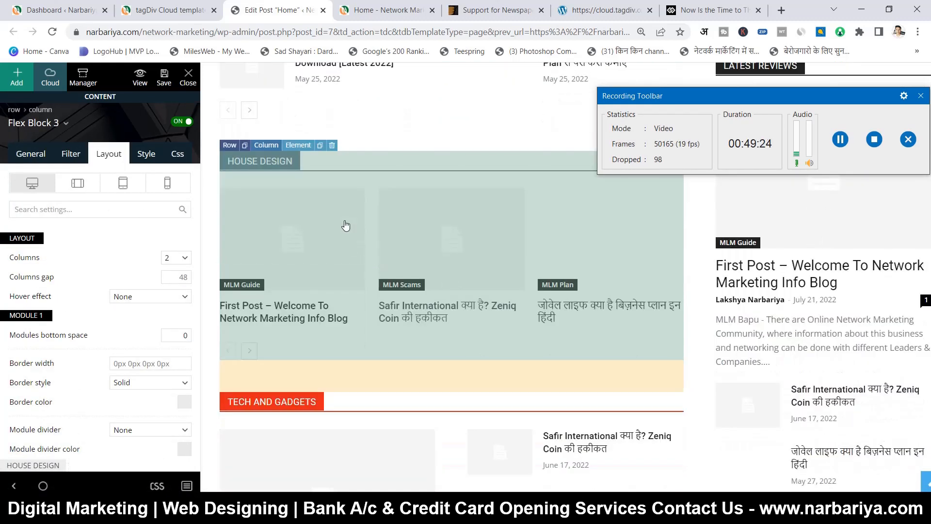
scroll(346, 225, down, 5)
scroll(343, 224, up, 5)
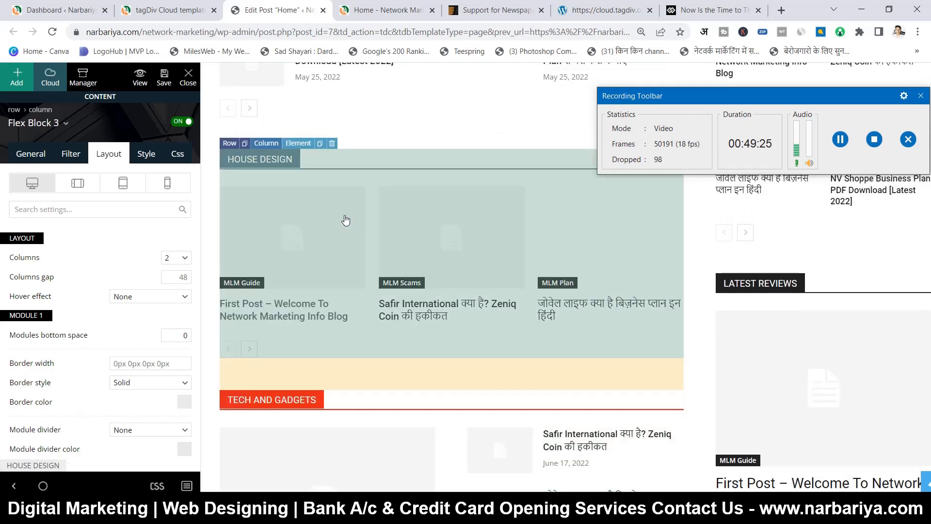
click(332, 143)
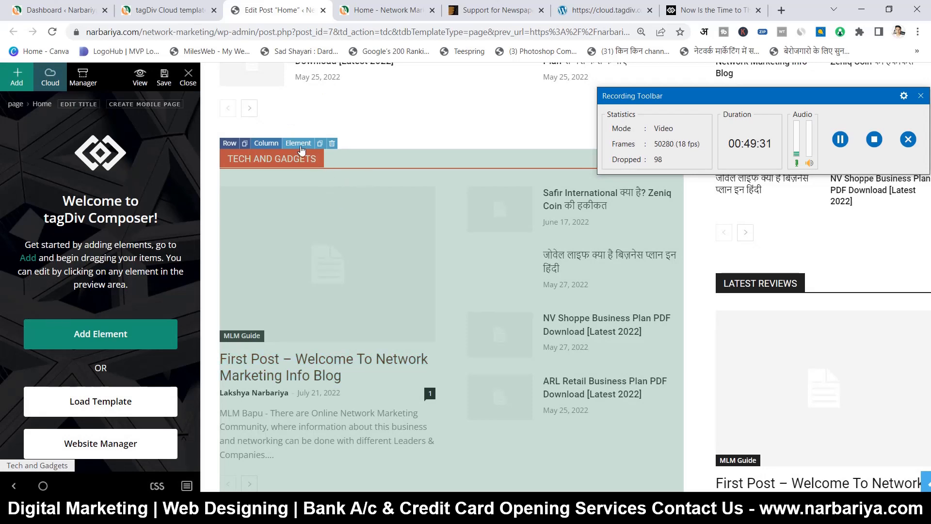
- Change the Tech and Gadgets block's custom title to "MLM Products"
click(311, 199)
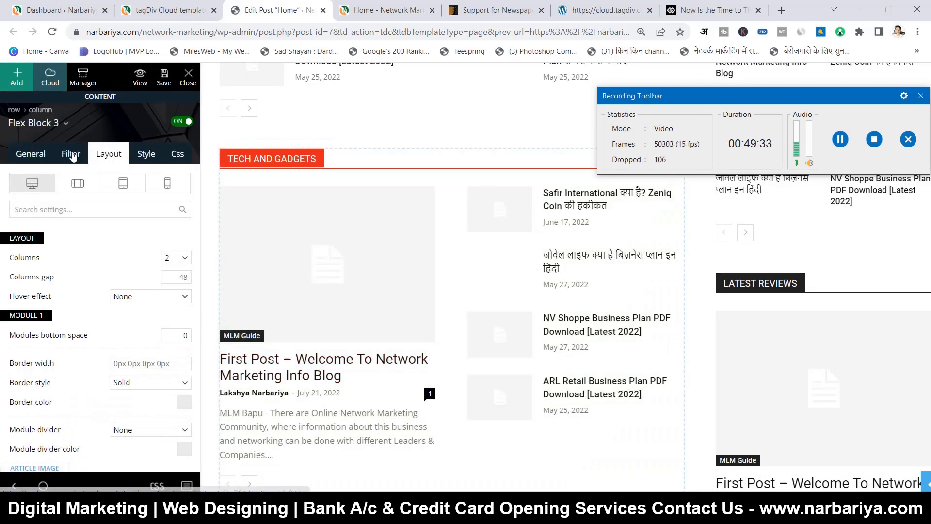
click(30, 155)
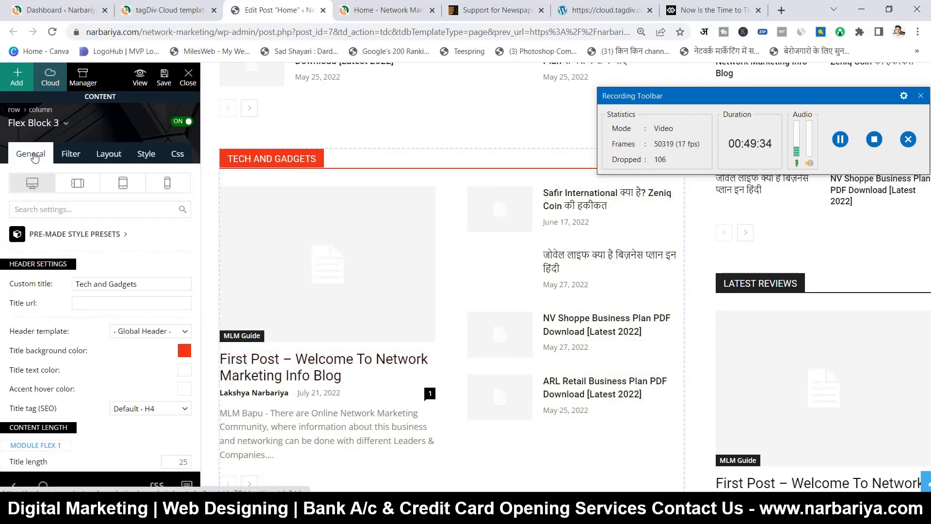
triple_click(114, 289)
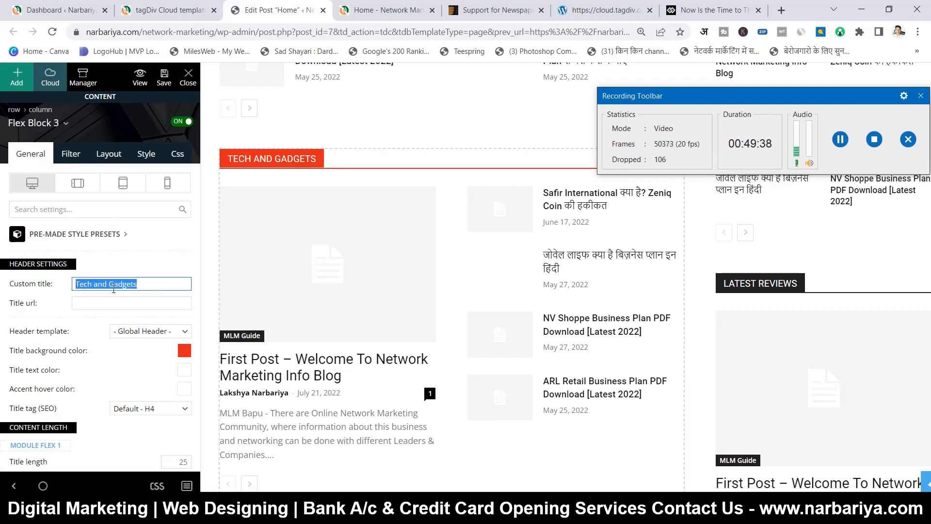
text(MLM)
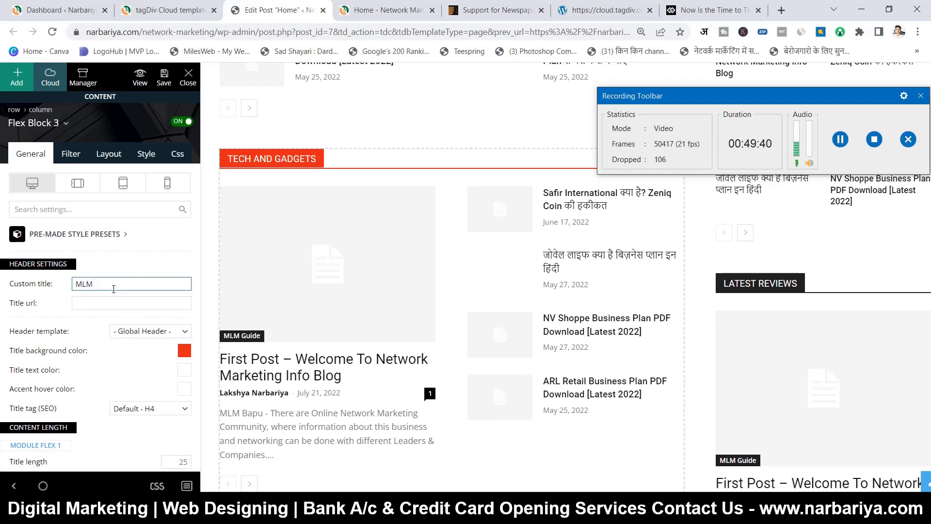
text( Products)
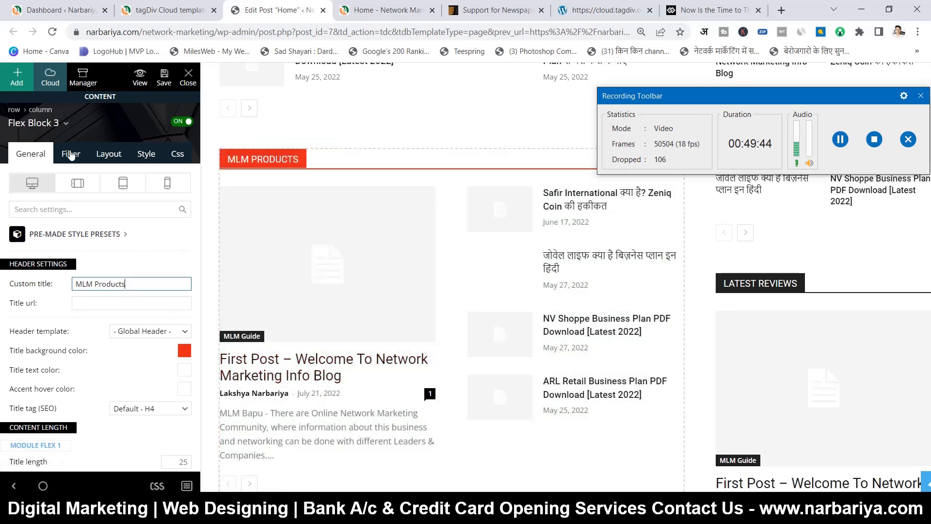
- Set the MLM Products block's category filter to MLM Product
click(71, 154)
click(139, 278)
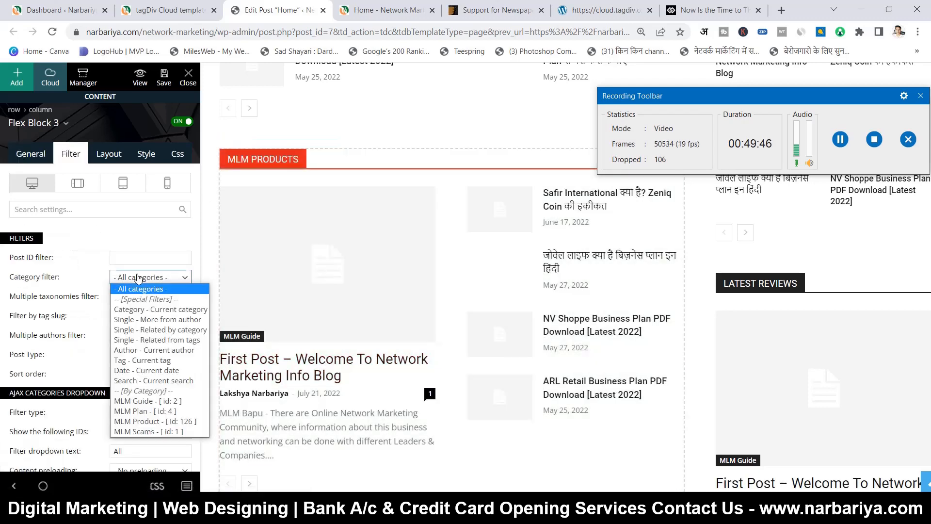
click(143, 421)
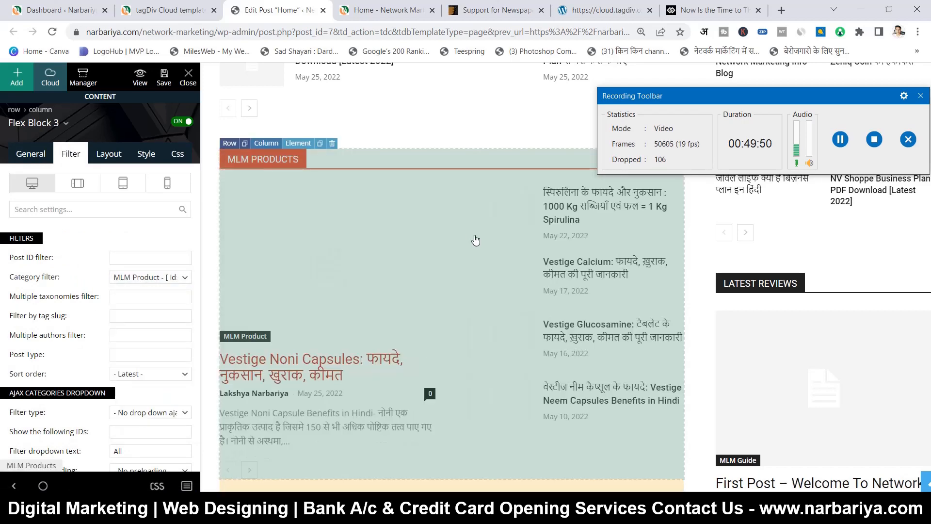
- Look through the remaining Home page blocks, from Performance Training down to the footer and back up to the big grid
scroll(484, 257, down, 1)
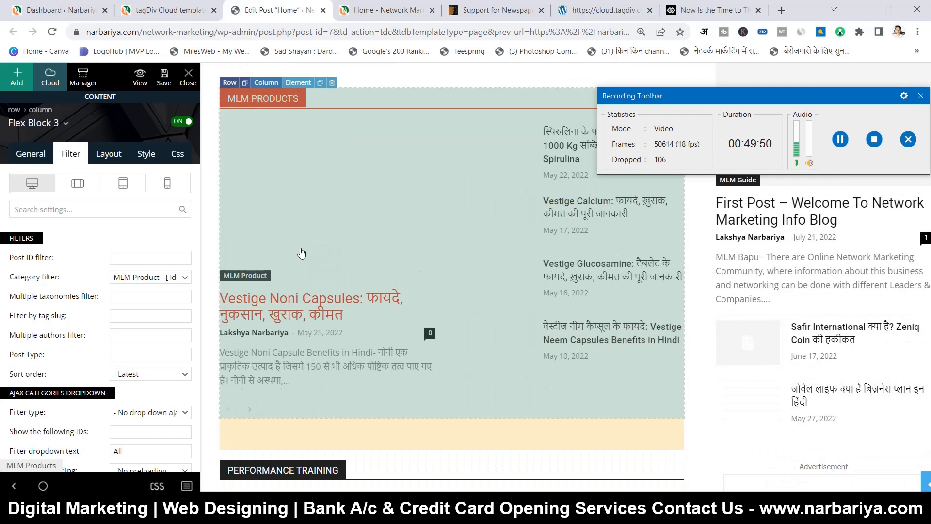
scroll(301, 252, down, 4)
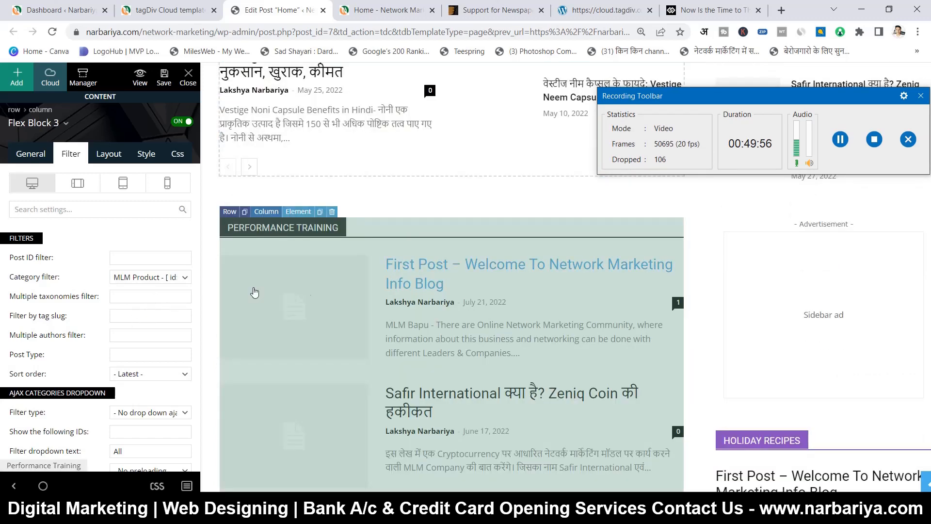
scroll(308, 289, down, 9)
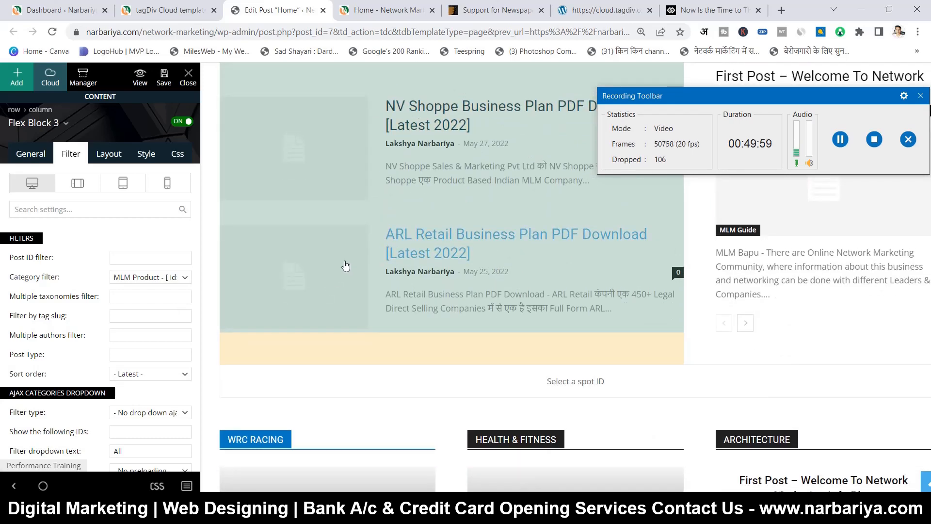
scroll(340, 271, down, 3)
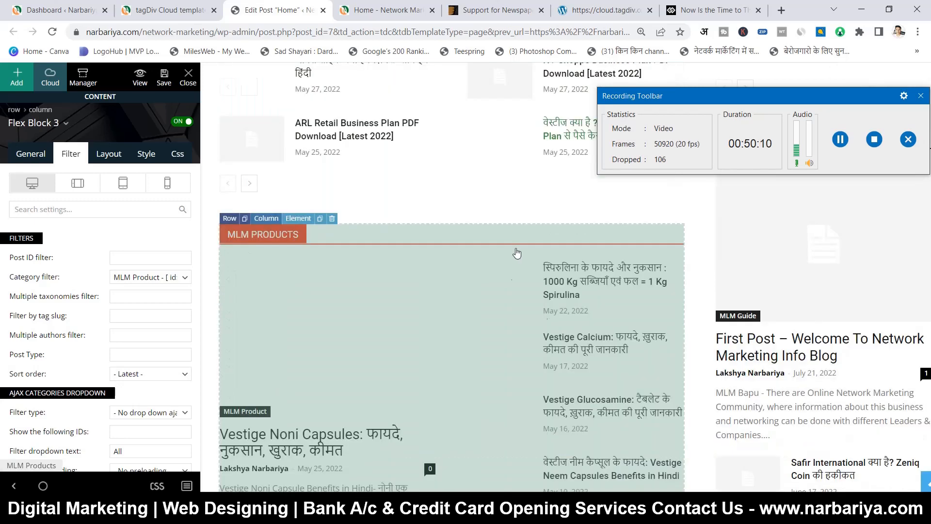
scroll(516, 253, down, 12)
scroll(450, 231, down, 10)
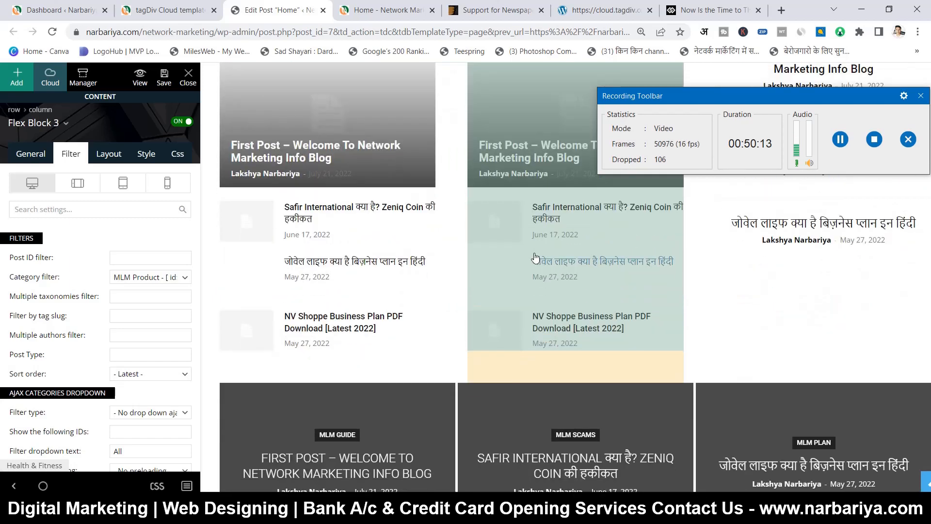
scroll(535, 257, down, 5)
scroll(532, 262, down, 10)
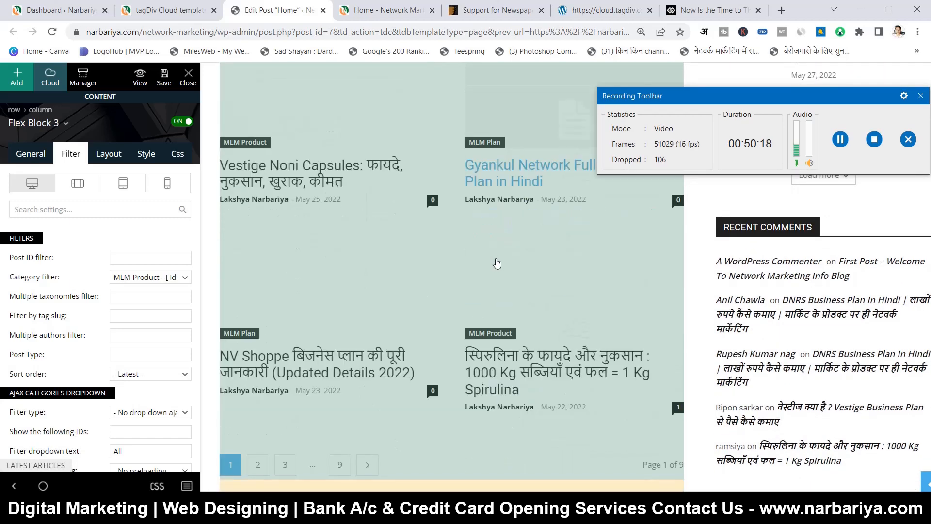
scroll(497, 263, down, 5)
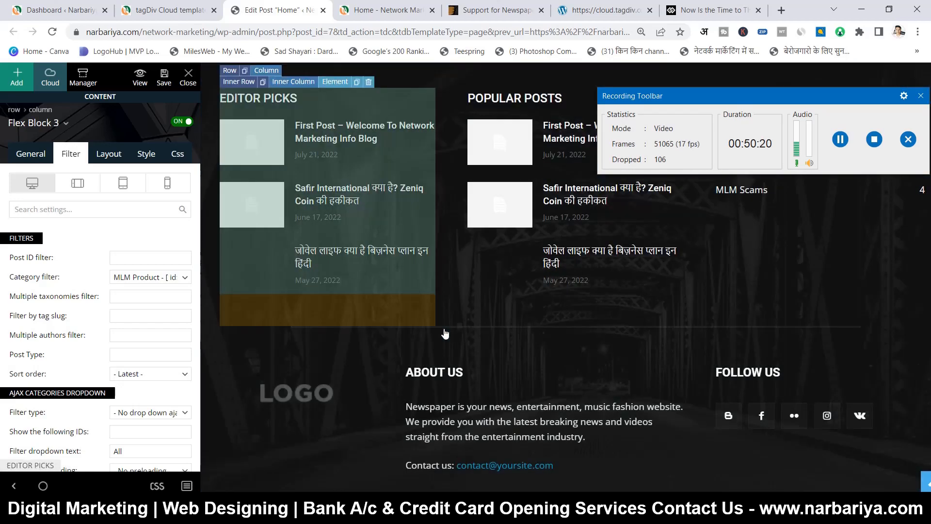
scroll(445, 334, down, 1)
scroll(572, 357, up, 10)
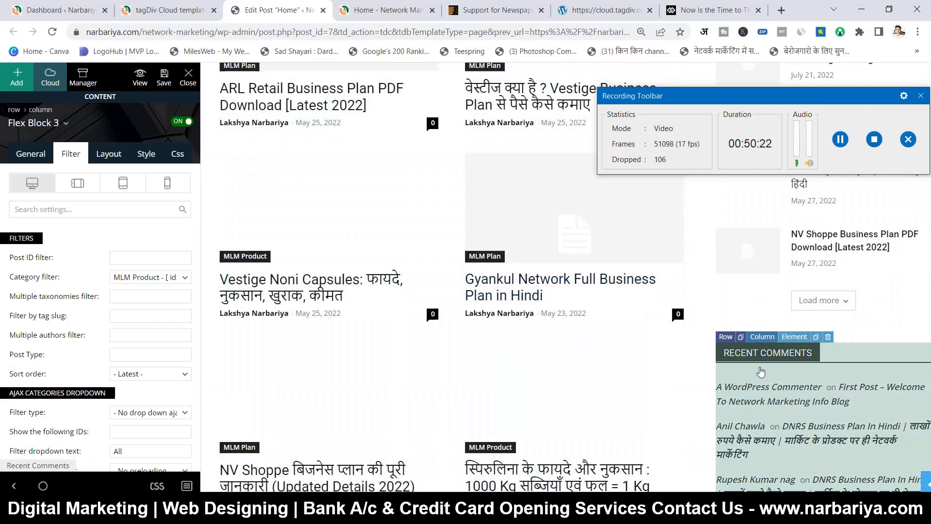
scroll(761, 371, up, 15)
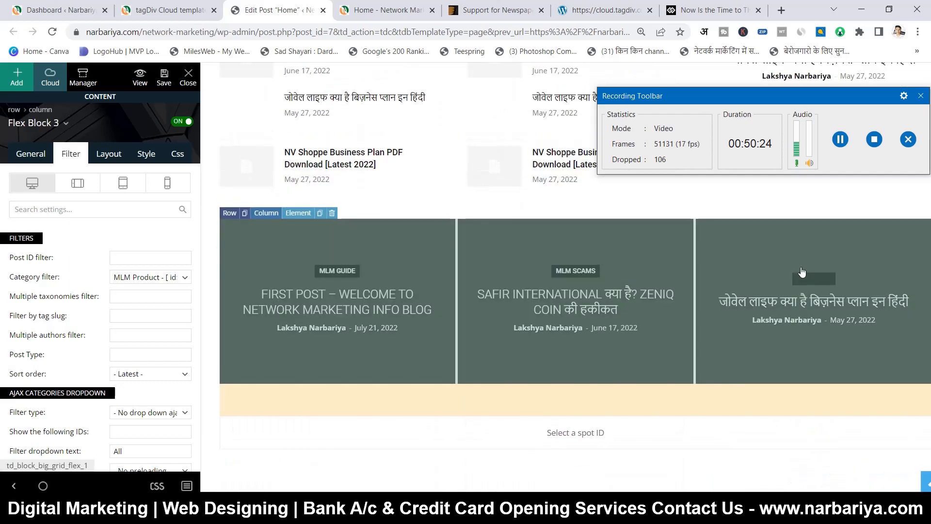
scroll(802, 272, down, 10)
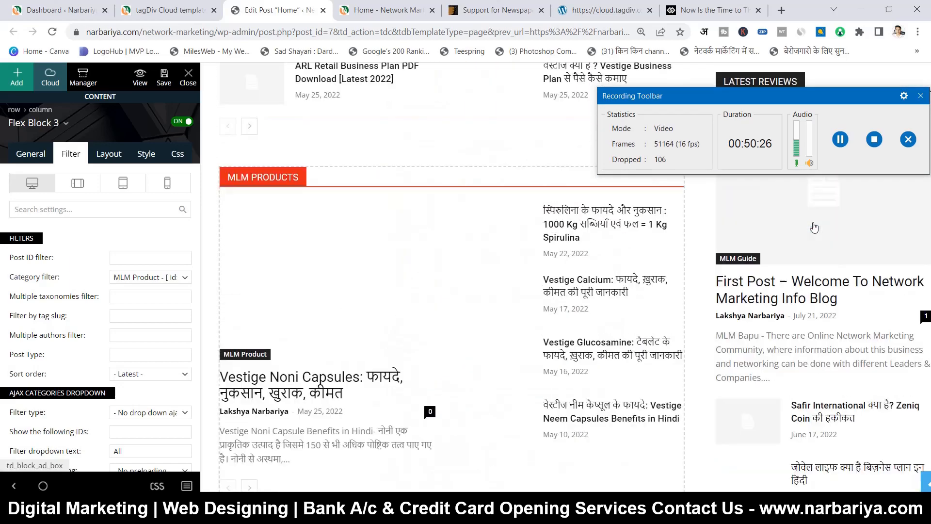
scroll(819, 209, up, 15)
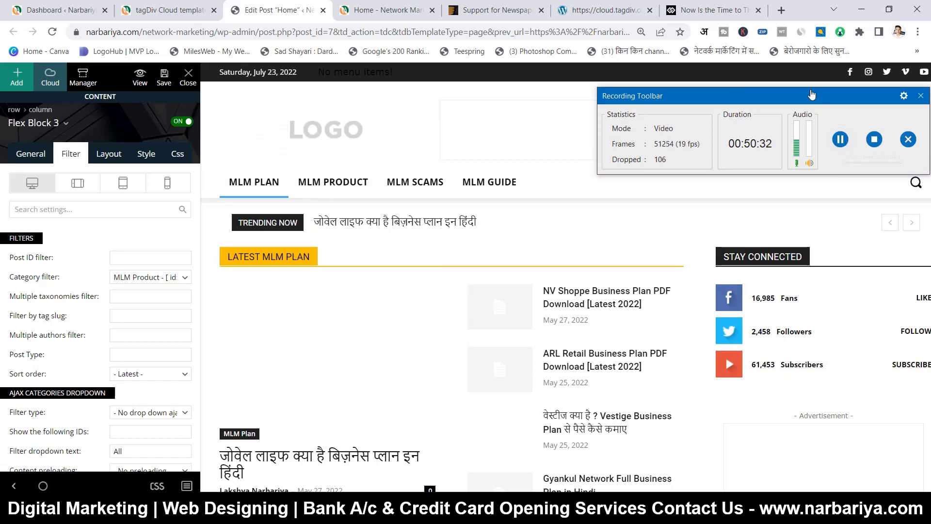
drag(866, 96, 813, 115)
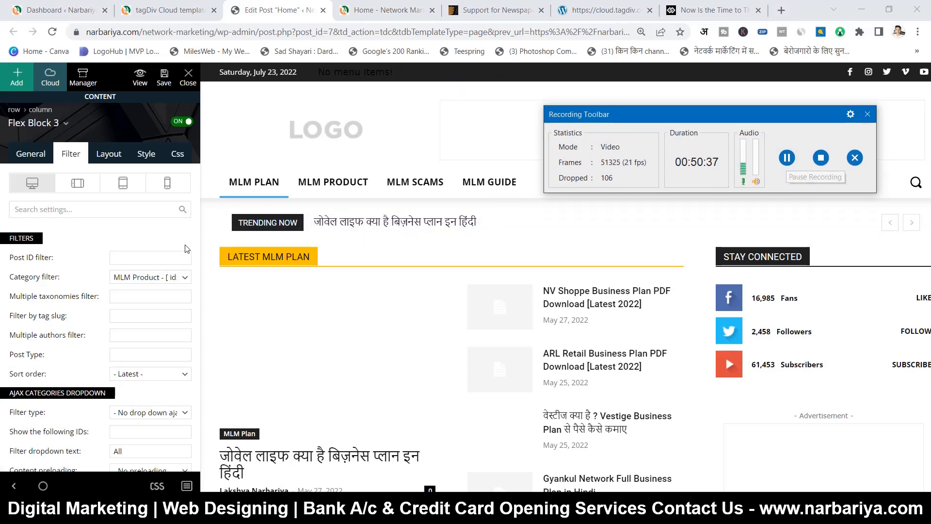
scroll(177, 254, down, 1)
scroll(173, 258, down, 2)
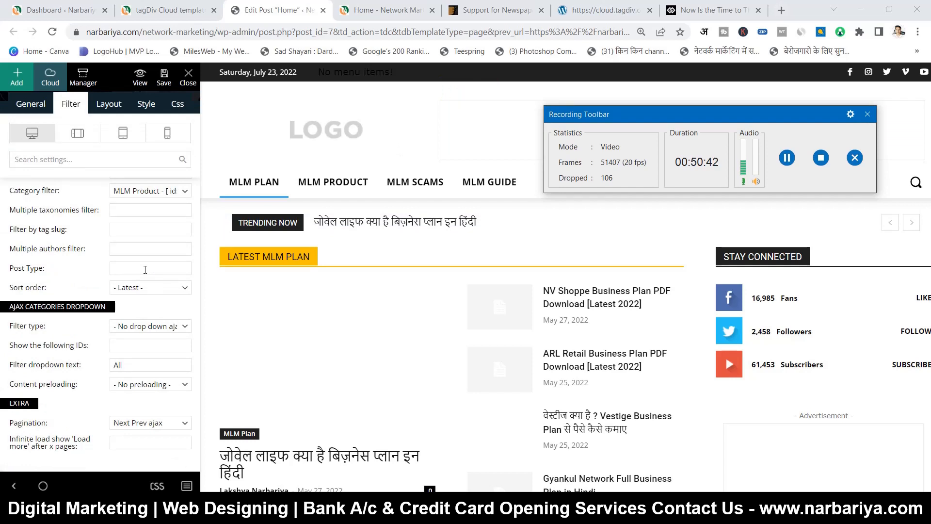
scroll(145, 269, up, 2)
scroll(135, 276, down, 2)
scroll(143, 272, up, 1)
scroll(149, 271, up, 1)
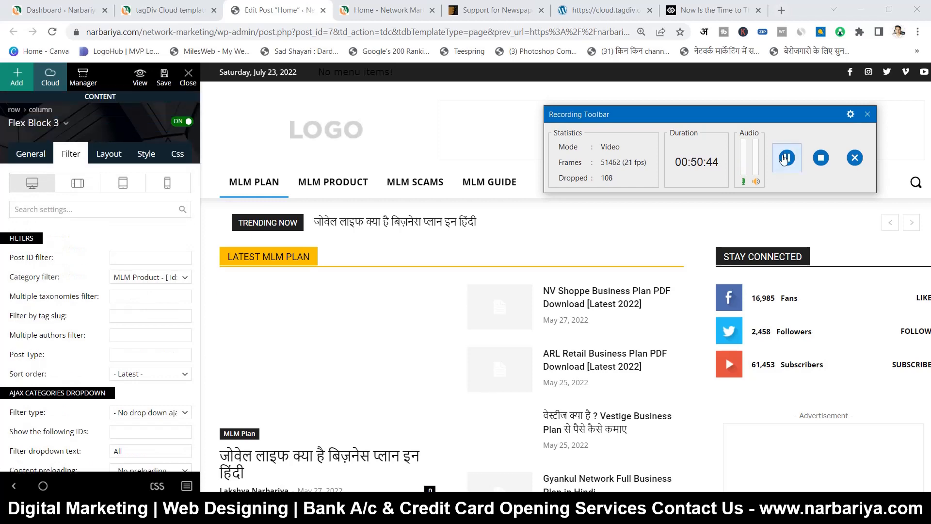
click(784, 159)
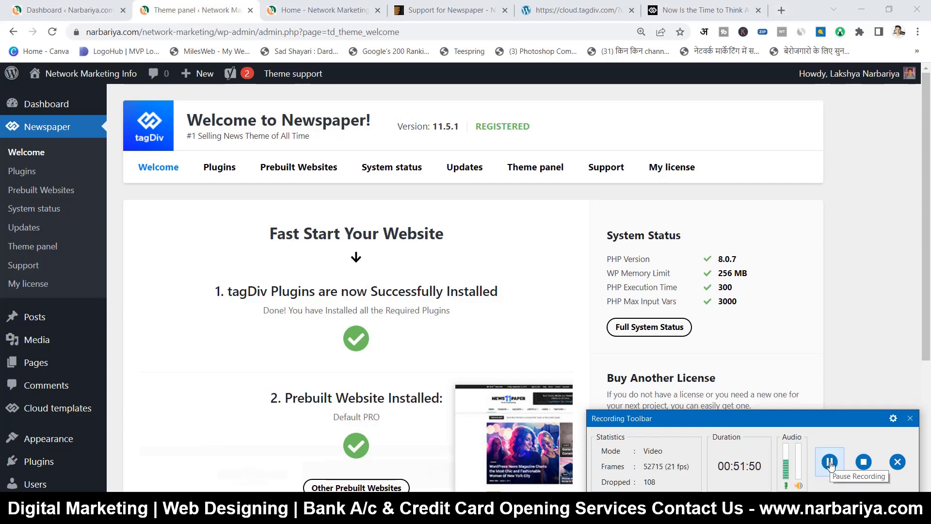
scroll(660, 326, down, 4)
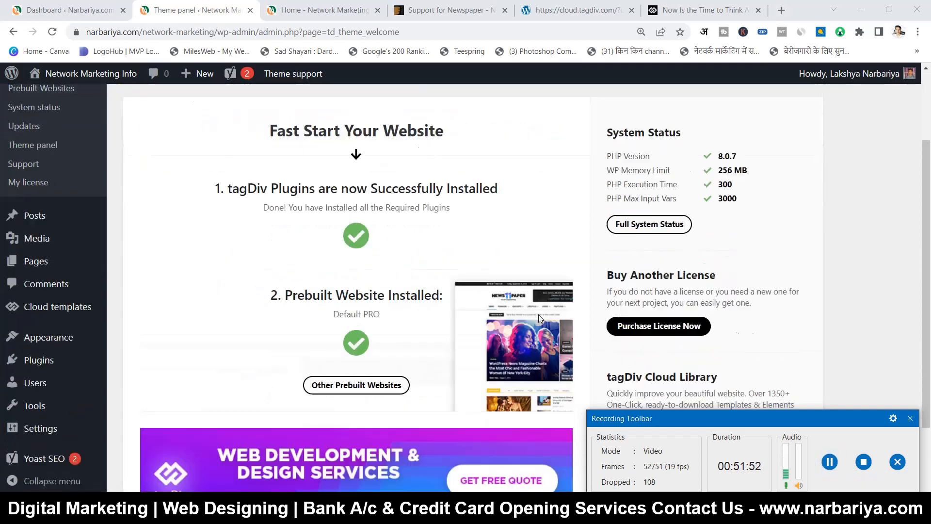
scroll(292, 373, up, 4)
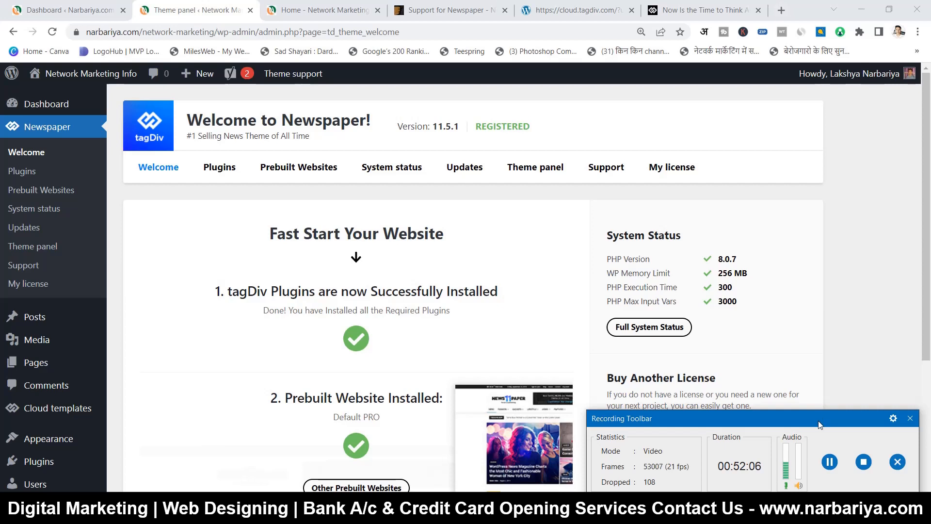
drag(819, 423, 814, 431)
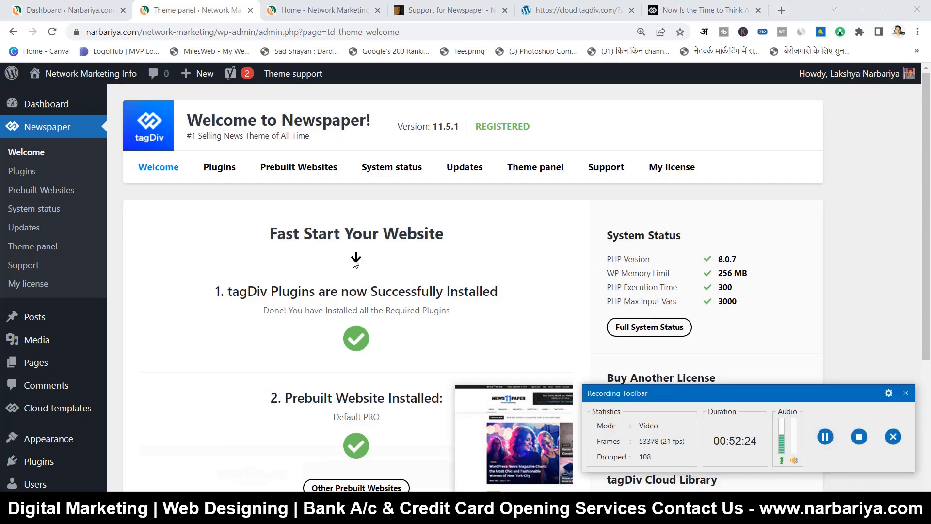
scroll(327, 277, down, 1)
scroll(467, 283, up, 1)
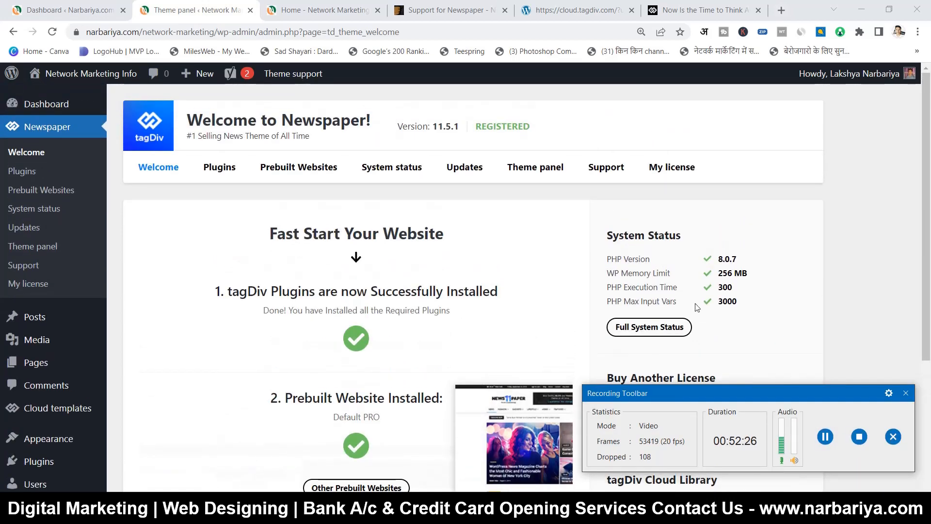